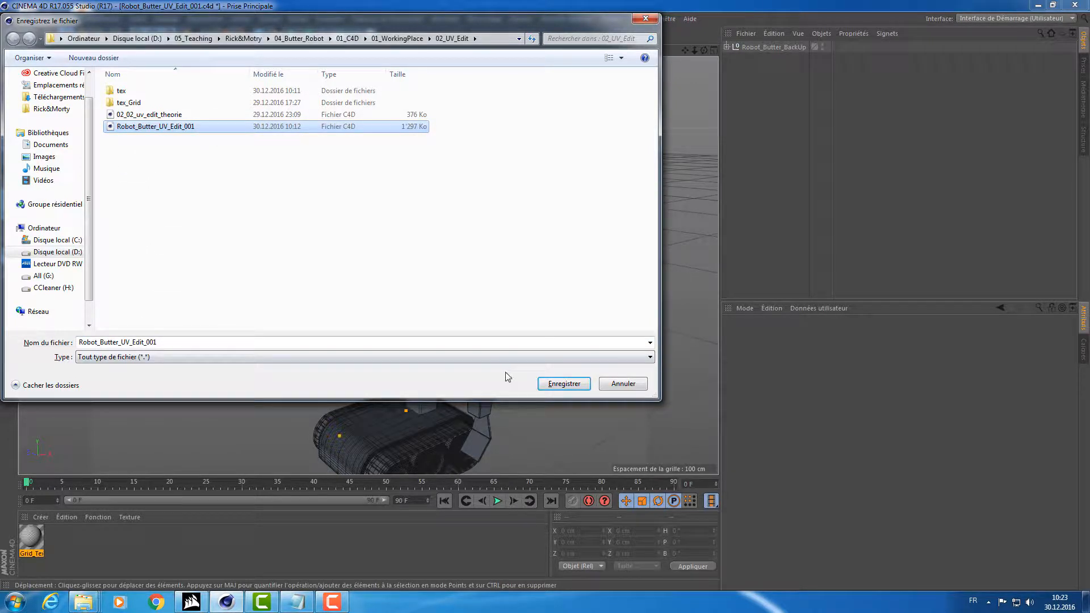
Save the scene as Robot_Butter_UV_Edit_001, overwriting the existing file.
{"action": "left_click", "coordinate": [563, 383]}
{"action": "left_click", "coordinate": [567, 301]}
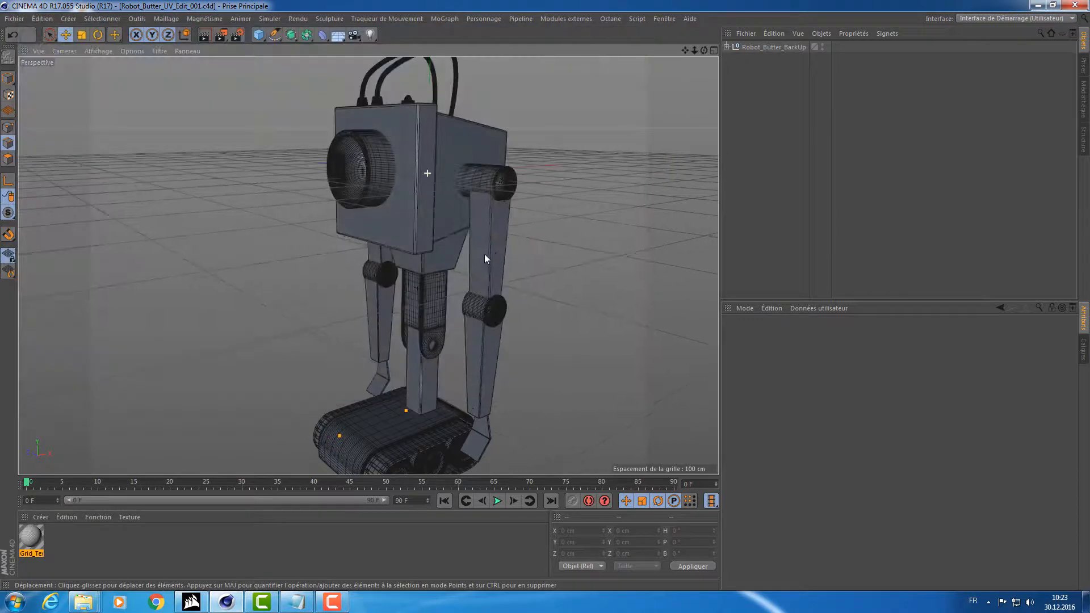
Examine the bevelled corners and edge topology on the frame of the robot's head.
{"action": "left_click_drag", "start_coordinate": [485, 258], "coordinate": [313, 196], "text": "alt"}
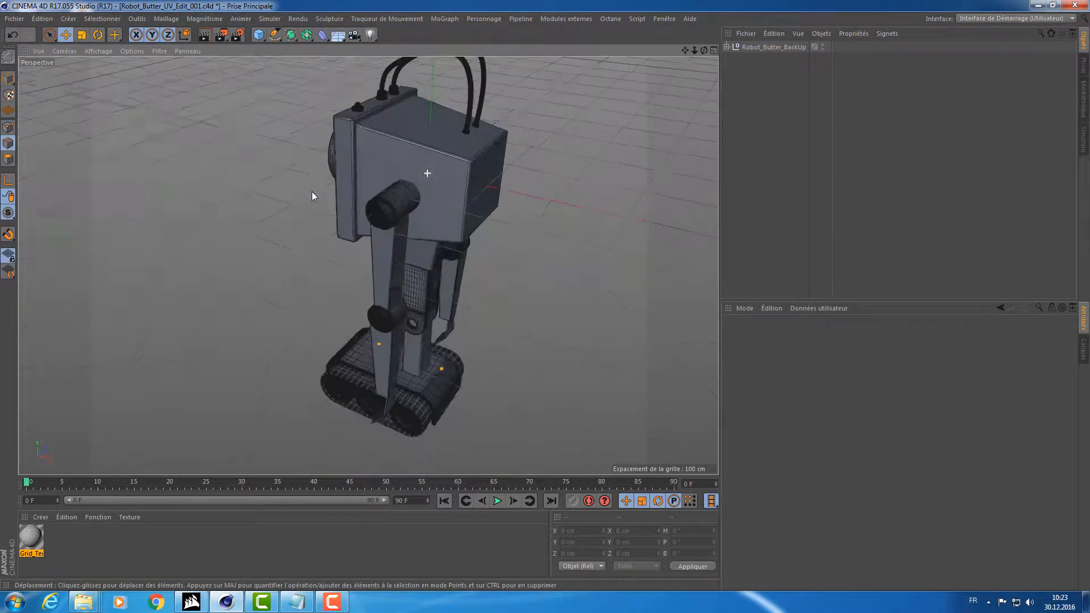
{"action": "middle_click_drag", "start_coordinate": [312, 192], "coordinate": [304, 270], "text": "alt"}
{"action": "left_click_drag", "start_coordinate": [303, 270], "coordinate": [278, 231], "text": "alt"}
{"action": "right_click_drag", "start_coordinate": [336, 200], "coordinate": [461, 188], "text": "alt"}
{"action": "left_click_drag", "start_coordinate": [423, 161], "coordinate": [385, 179], "text": "alt"}
{"action": "middle_click_drag", "start_coordinate": [395, 149], "coordinate": [364, 221], "text": "alt"}
{"action": "left_click_drag", "start_coordinate": [362, 190], "coordinate": [329, 225], "text": "alt"}
{"action": "right_click_drag", "start_coordinate": [329, 225], "coordinate": [353, 212], "text": "alt"}
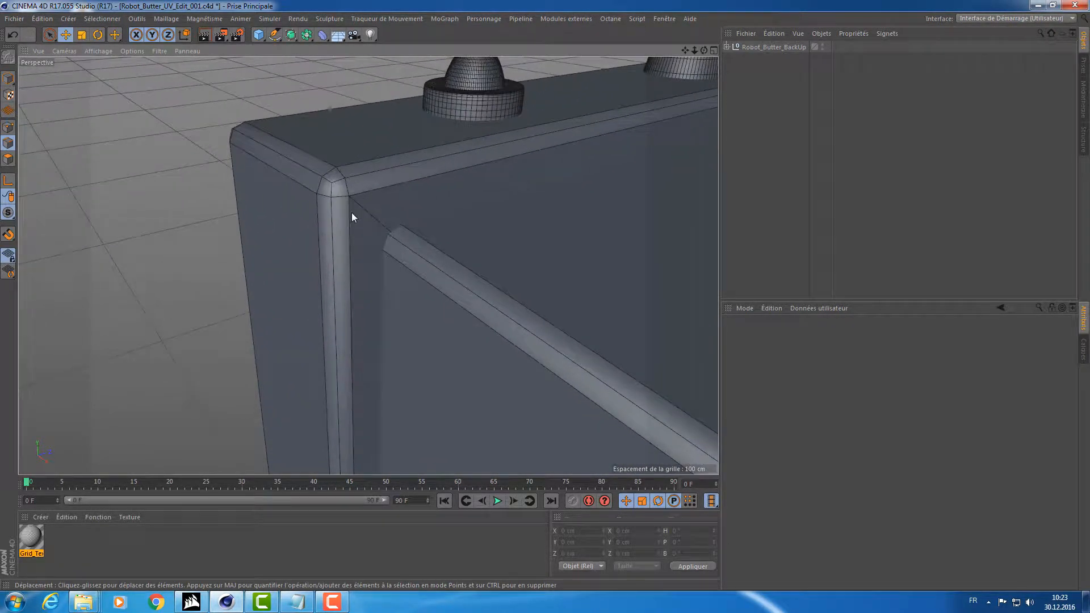
{"action": "right_click_drag", "start_coordinate": [414, 228], "coordinate": [377, 216], "text": "alt"}
Take the Face object out of the Robot_Butter_BackUp group and place it at the root of the object hierarchy.
{"action": "left_click", "coordinate": [735, 47]}
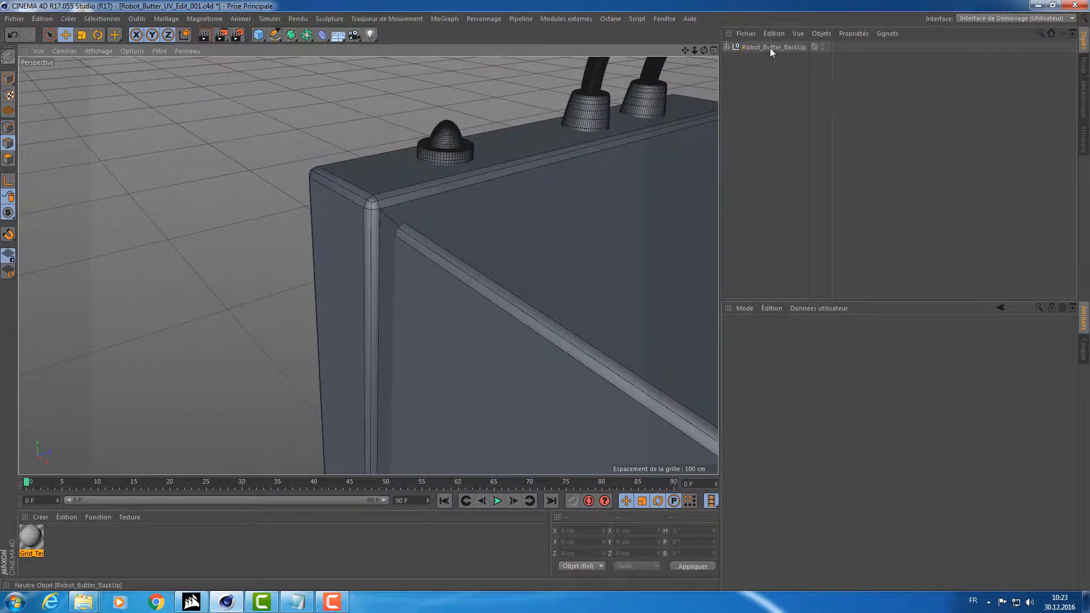
{"action": "left_click", "coordinate": [727, 46]}
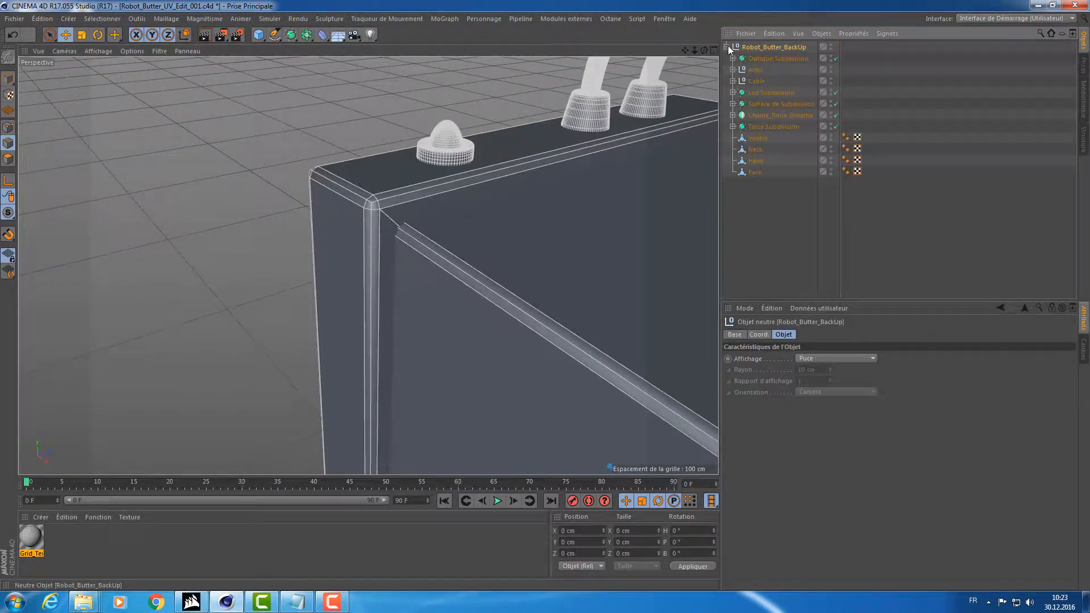
{"action": "left_click", "coordinate": [756, 172]}
{"action": "left_click_drag", "start_coordinate": [764, 88], "coordinate": [773, 46]}
Hide the Robot_Butter_BackUp group in the viewport and in renders, and collapse its hierarchy.
{"action": "left_click", "coordinate": [772, 60]}
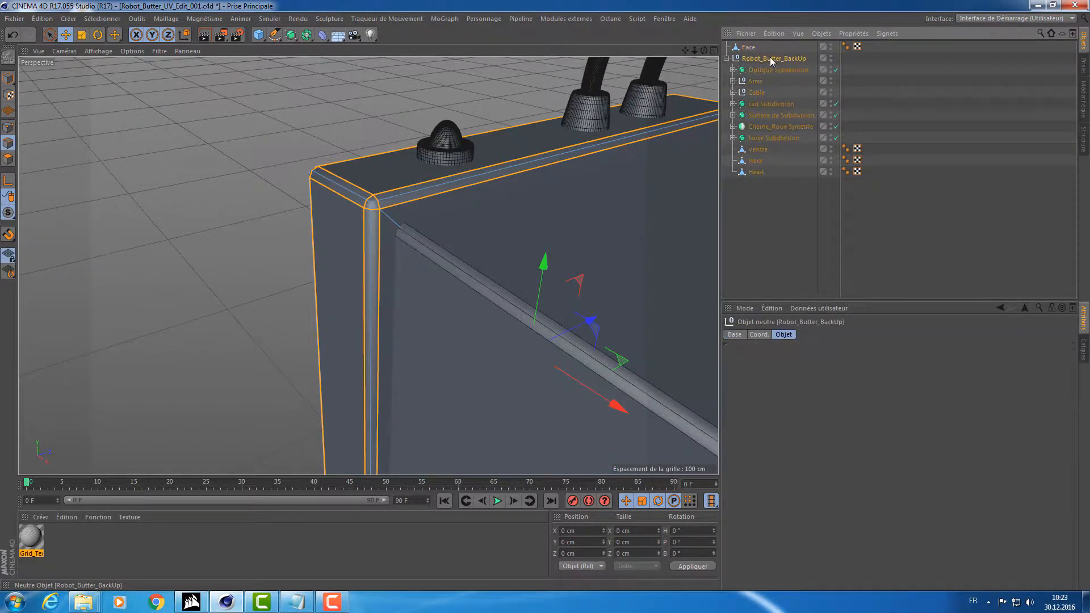
{"action": "left_click", "coordinate": [831, 57]}
{"action": "left_click", "coordinate": [832, 57]}
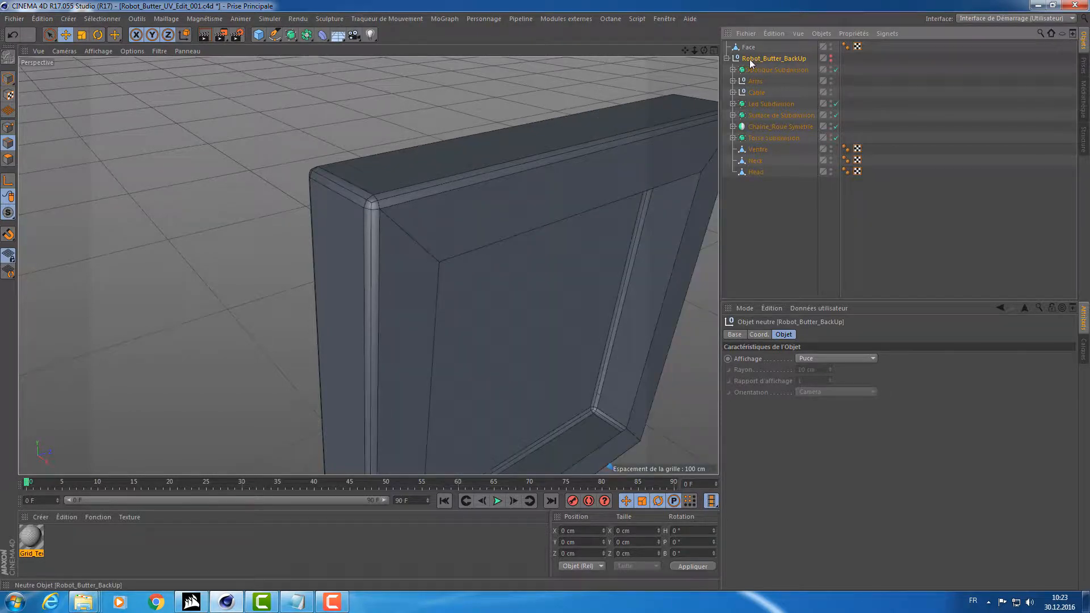
{"action": "left_click", "coordinate": [728, 58]}
Add a cube primitive and set its X position to -90 cm to match the Face object.
{"action": "left_click", "coordinate": [748, 47]}
{"action": "left_click_drag", "start_coordinate": [524, 110], "coordinate": [394, 142], "text": "alt"}
{"action": "left_click_drag", "start_coordinate": [245, 130], "coordinate": [414, 134], "text": "alt"}
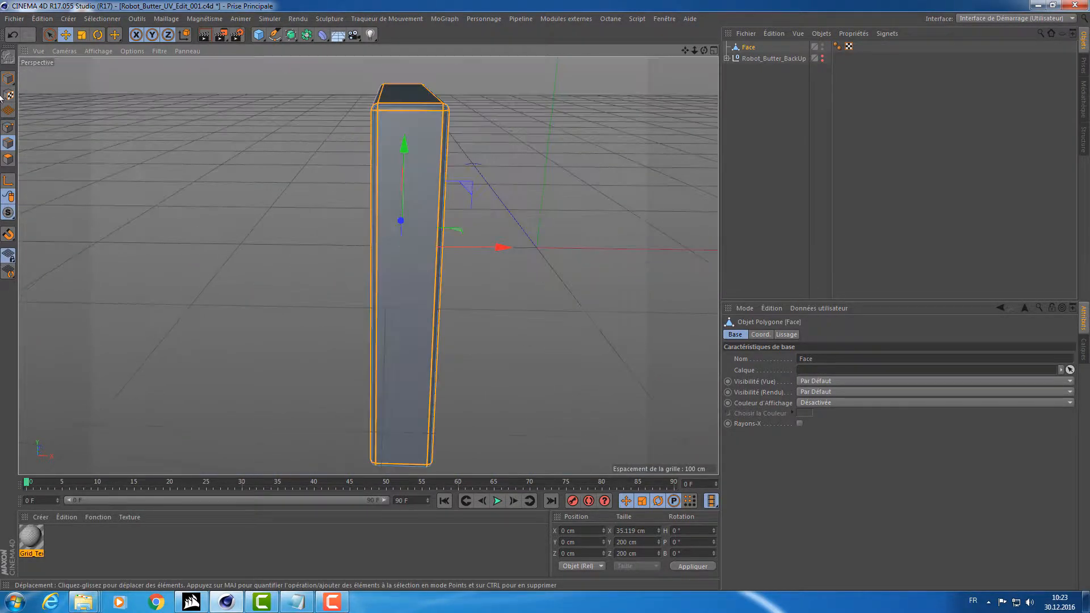
{"action": "left_click", "coordinate": [8, 80]}
{"action": "left_click", "coordinate": [258, 36]}
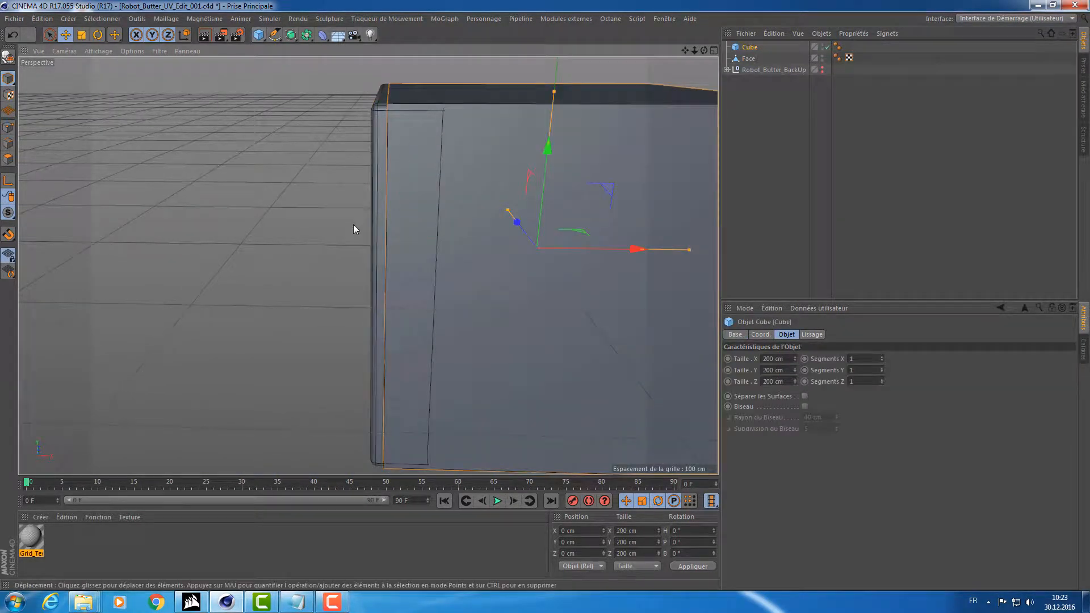
{"action": "left_click", "coordinate": [749, 58]}
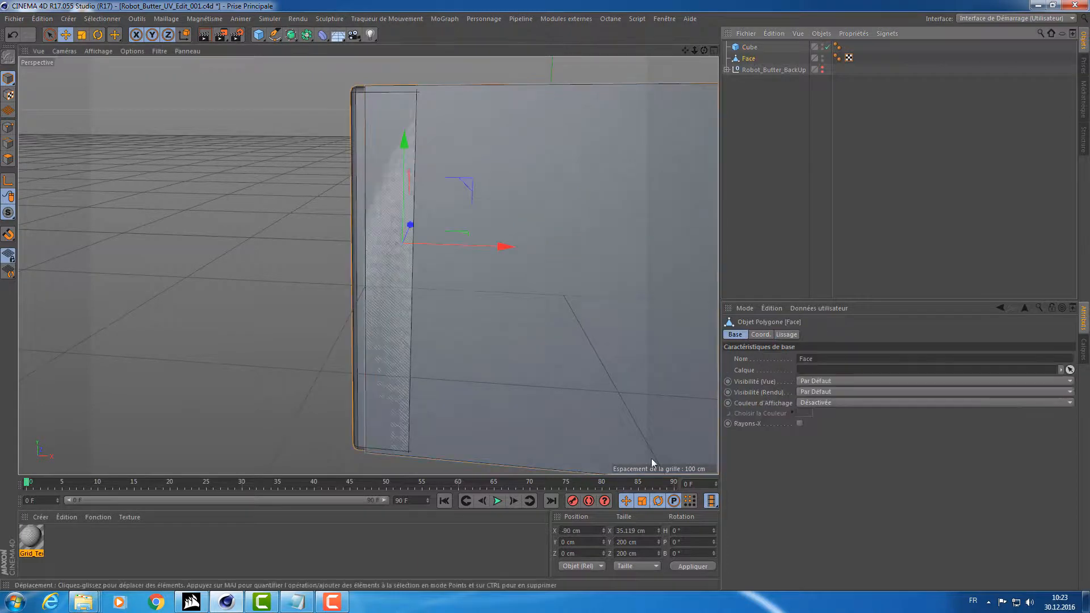
{"action": "left_click", "coordinate": [579, 530]}
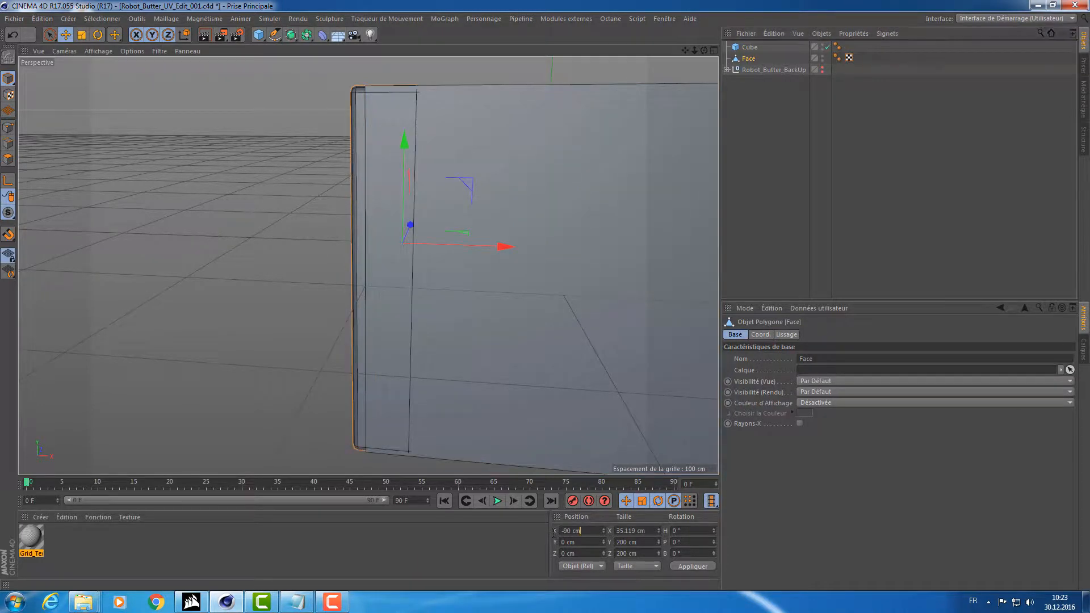
{"action": "left_click", "coordinate": [762, 49]}
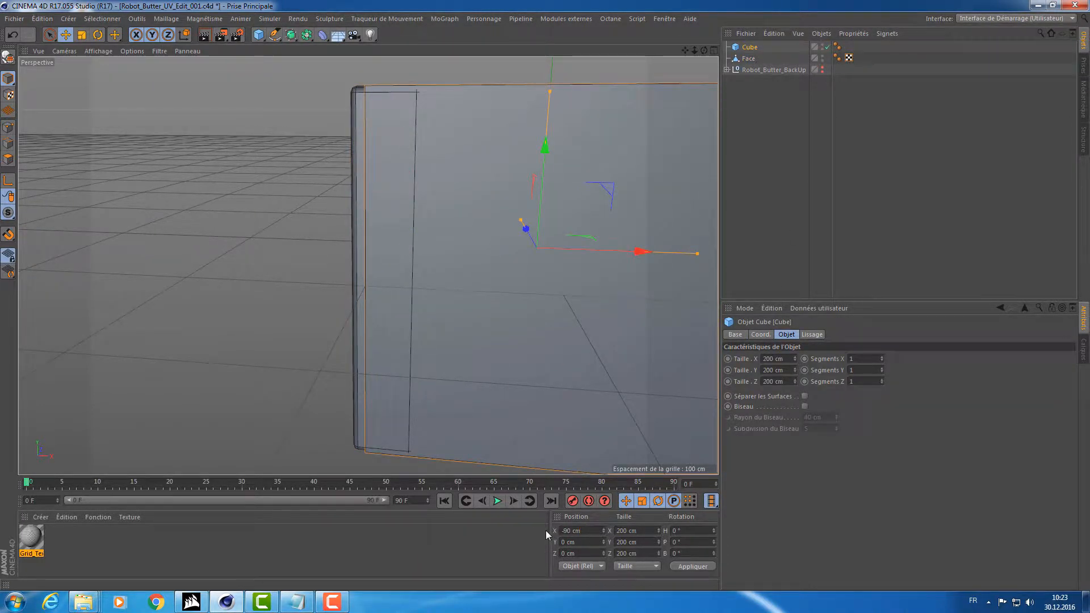
{"action": "key", "text": "Return"}
Set the cube's X size to 35.119 cm, copied from the Face object's X dimension.
{"action": "left_click_drag", "start_coordinate": [387, 344], "coordinate": [335, 365], "text": "alt"}
{"action": "left_click", "coordinate": [750, 59]}
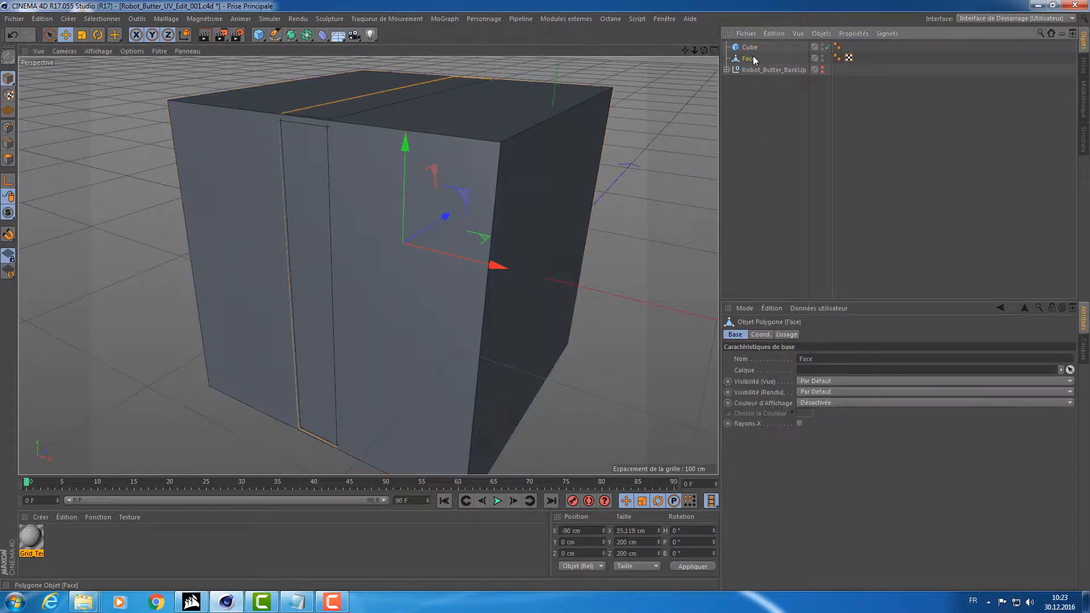
{"action": "left_click", "coordinate": [630, 531]}
{"action": "key", "text": "ctrl+c"}
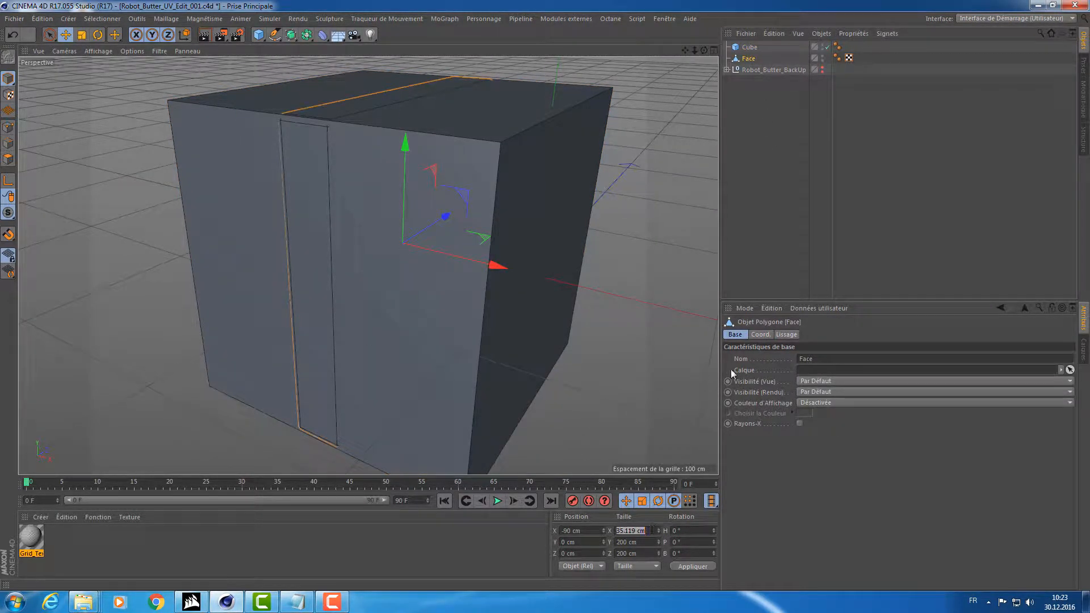
{"action": "left_click", "coordinate": [741, 48]}
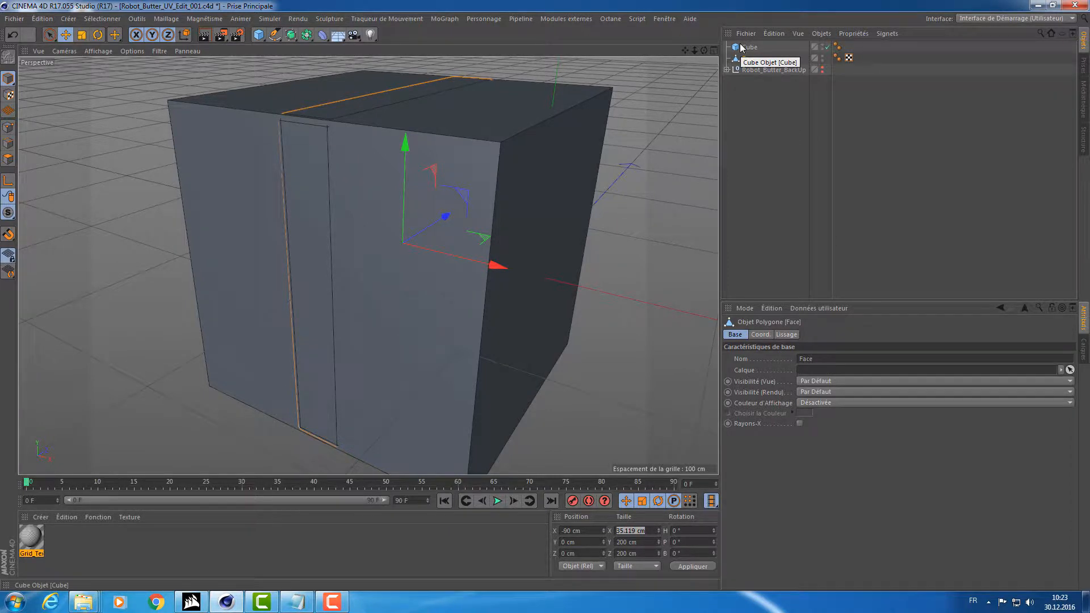
{"action": "double_click", "coordinate": [785, 358]}
{"action": "key", "text": "ctrl+v"}
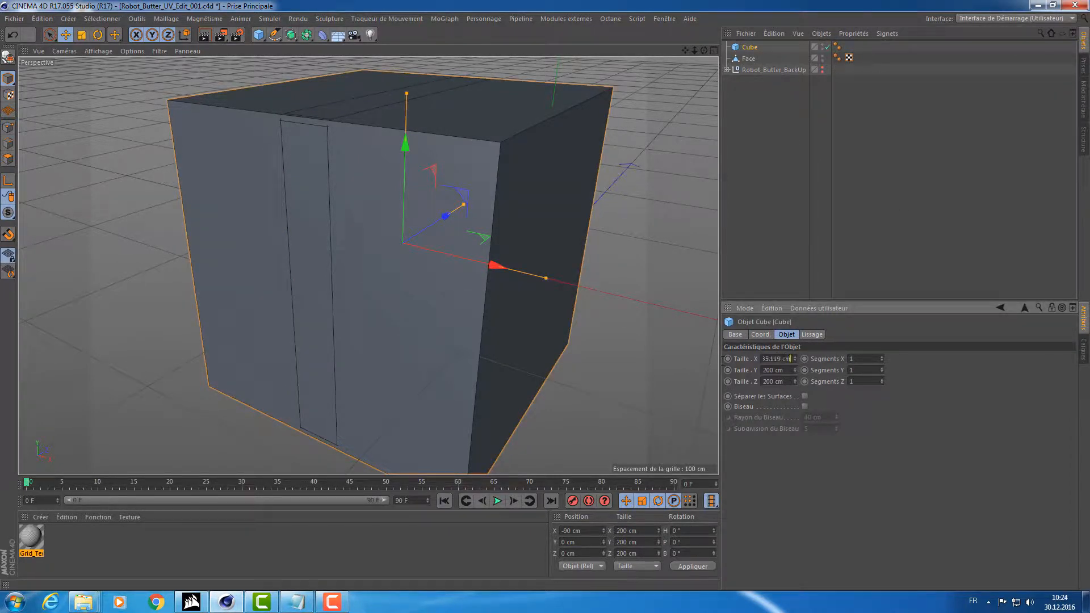
{"action": "key", "text": "Return"}
{"action": "left_click_drag", "start_coordinate": [292, 227], "coordinate": [230, 217], "text": "alt"}
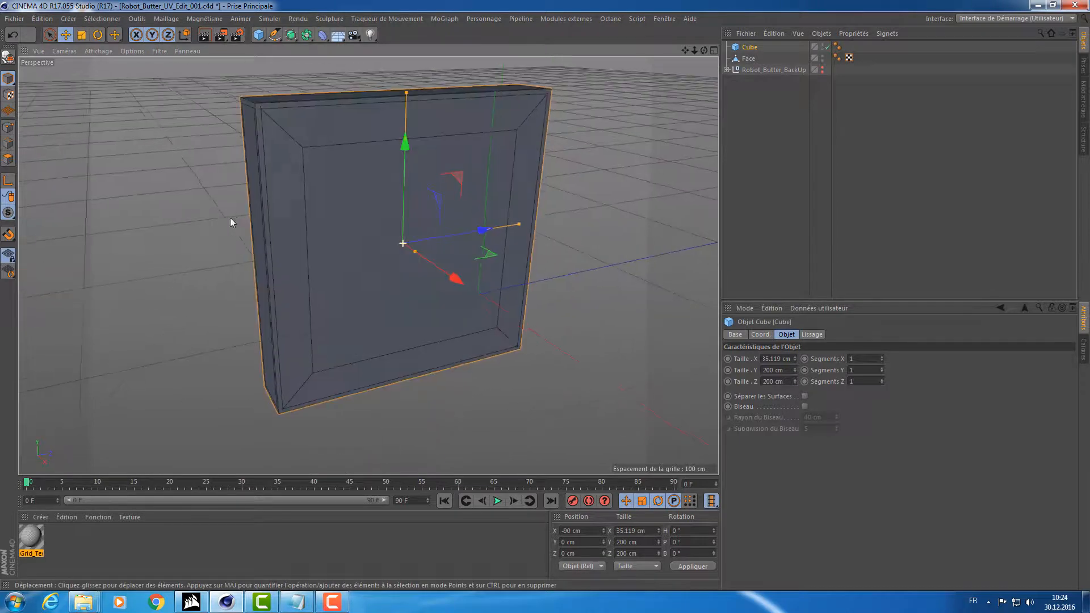
Make the cube editable and open up its front polygon by insetting it 25.6 cm and deleting the inner polygon.
{"action": "key", "text": "c"}
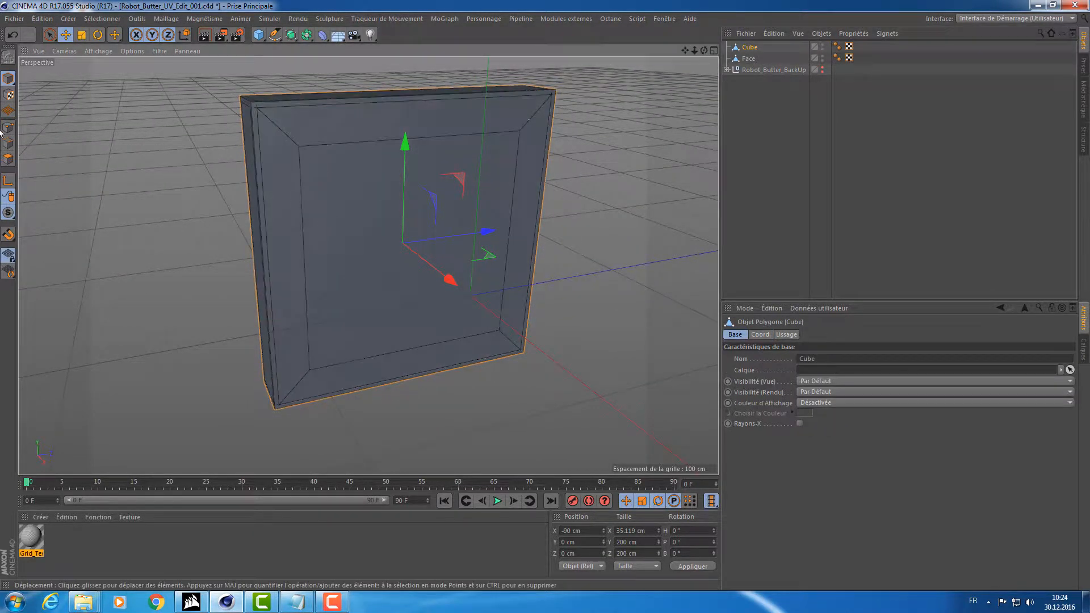
{"action": "left_click", "coordinate": [8, 159]}
{"action": "left_click", "coordinate": [382, 200]}
{"action": "key", "text": "i"}
{"action": "left_click_drag", "start_coordinate": [382, 200], "coordinate": [686, 201]}
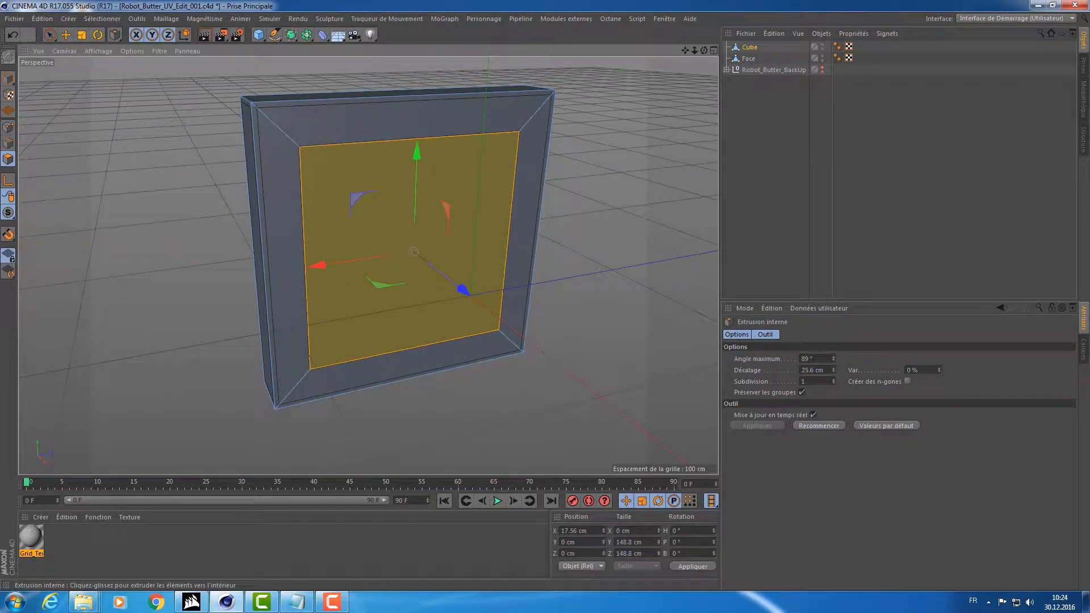
{"action": "key", "text": "Delete"}
Select all edges of the hollowed cube and bevel them with a chamfer of one subdivision.
{"action": "mouse_move", "coordinate": [445, 152]}
{"action": "left_mouse_down", "text": "alt"}
{"action": "mouse_move", "coordinate": [404, 121]}
{"action": "mouse_move", "coordinate": [458, 141]}
{"action": "left_mouse_up", "text": "alt"}
{"action": "mouse_move", "coordinate": [390, 214]}
{"action": "left_mouse_down", "text": "alt"}
{"action": "mouse_move", "coordinate": [419, 221]}
{"action": "mouse_move", "coordinate": [398, 223]}
{"action": "left_mouse_up", "text": "alt"}
{"action": "key", "text": "ctrl+a"}
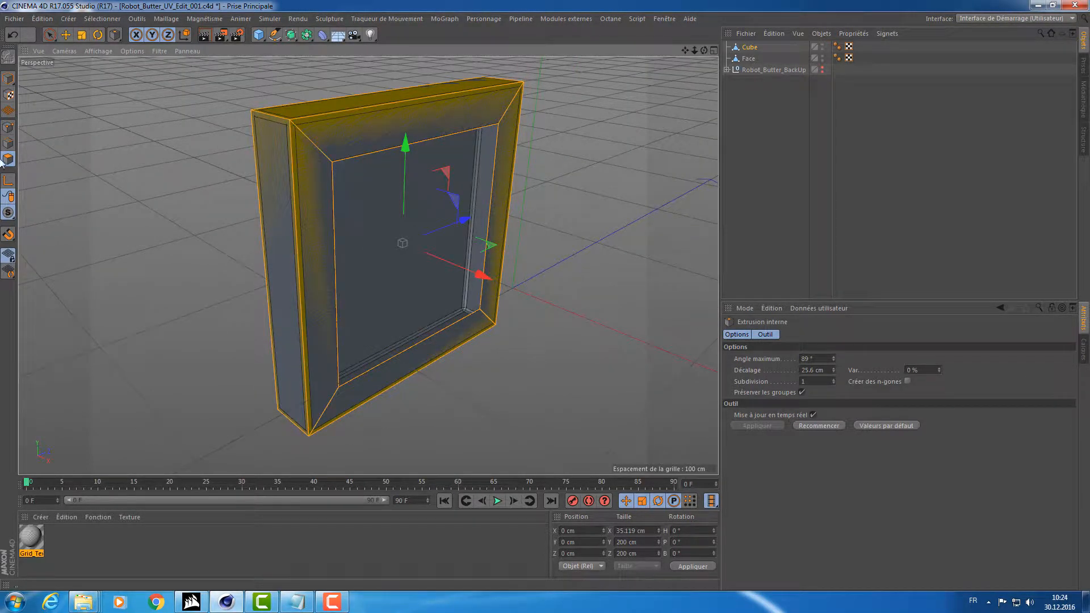
{"action": "left_click", "coordinate": [10, 143]}
{"action": "key", "text": "ctrl+a"}
{"action": "left_click_drag", "start_coordinate": [180, 113], "coordinate": [173, 145], "text": "alt"}
{"action": "scroll", "coordinate": [173, 144], "scroll_direction": "up", "scroll_amount": 4}
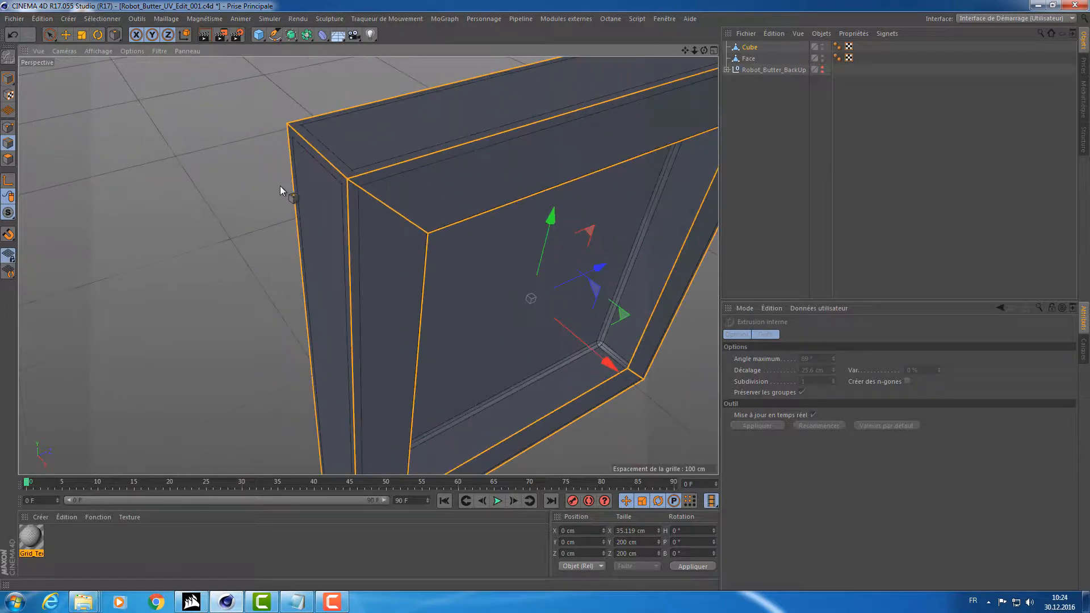
{"action": "left_click_drag", "start_coordinate": [280, 186], "coordinate": [315, 164], "text": "alt"}
{"action": "left_click_drag", "start_coordinate": [400, 130], "coordinate": [358, 190], "text": "alt"}
{"action": "key", "text": "m"}
{"action": "key", "text": "s"}
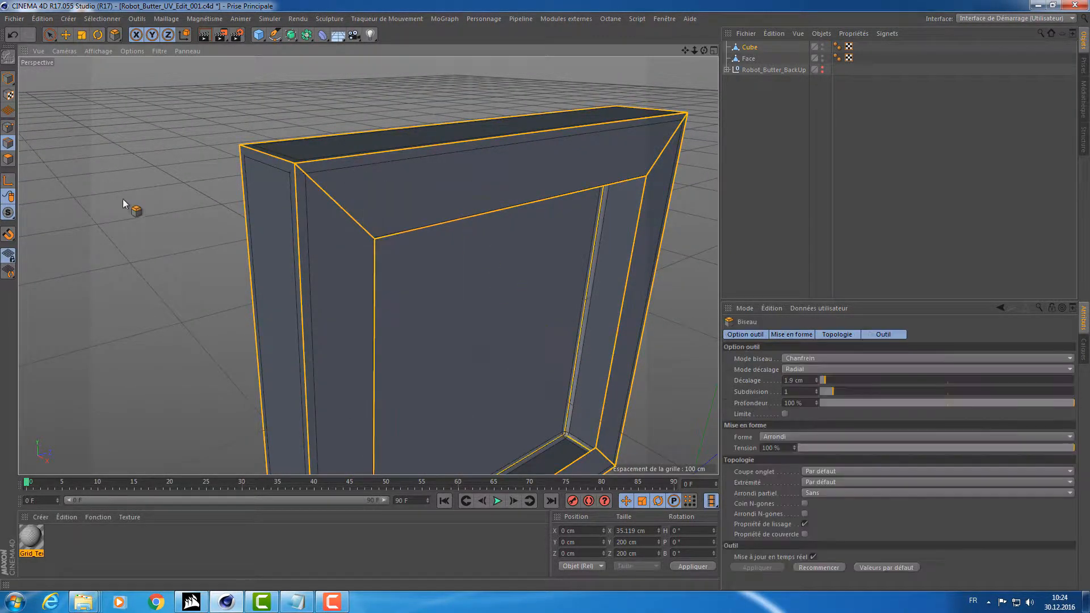
{"action": "left_click_drag", "start_coordinate": [154, 191], "coordinate": [188, 188]}
{"action": "key", "text": "e"}
{"action": "scroll", "coordinate": [188, 188], "scroll_direction": "down", "scroll_amount": 2}
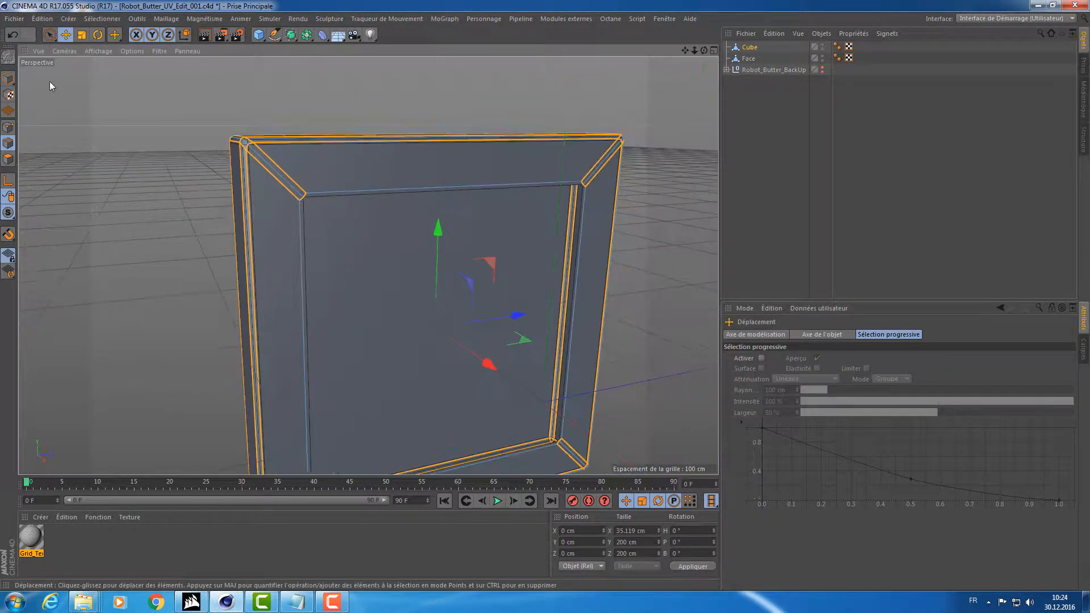
Move the original Face object along X to about -183 cm, clear of the new frame.
{"action": "left_click", "coordinate": [7, 79]}
{"action": "left_click", "coordinate": [748, 58]}
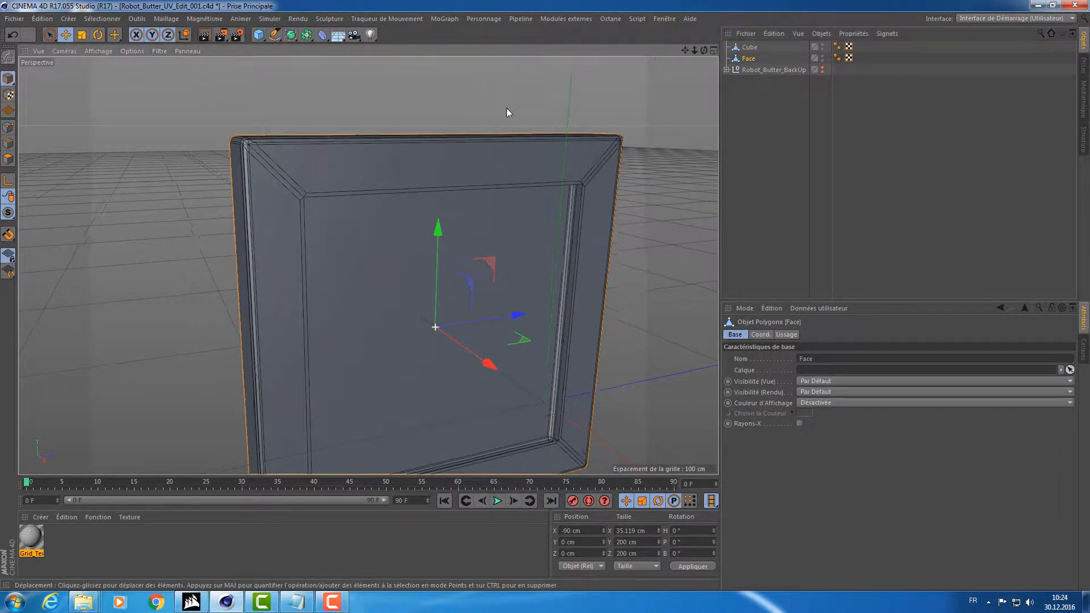
{"action": "left_click_drag", "start_coordinate": [506, 108], "coordinate": [534, 114], "text": "alt"}
{"action": "left_click_drag", "start_coordinate": [512, 349], "coordinate": [567, 96]}
Rename the Cube object as Face.
{"action": "double_click", "coordinate": [749, 47]}
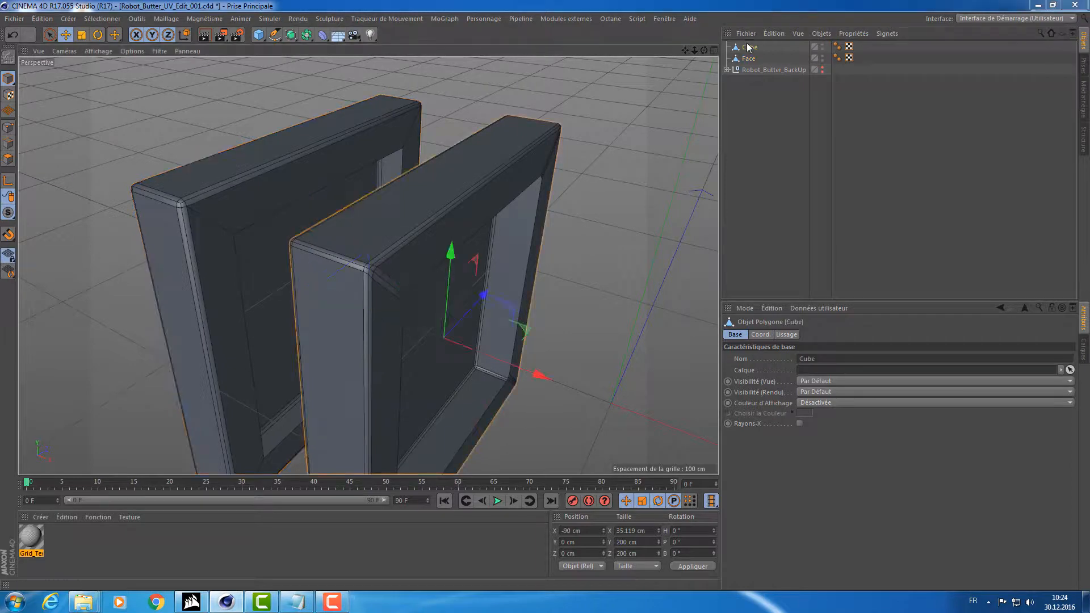
{"action": "type", "text": "Face"}
{"action": "key", "text": "Return"}
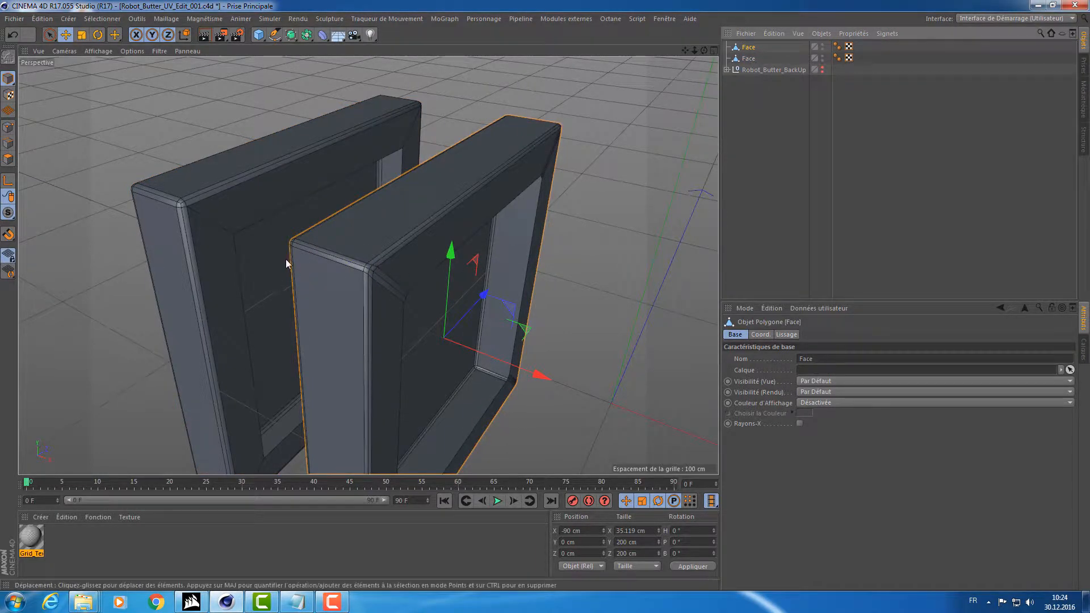
Compare the corner bevel topology of the original Face frame with that of the rebuilt frame.
{"action": "left_click_drag", "start_coordinate": [285, 259], "coordinate": [249, 220], "text": "alt"}
{"action": "right_click_drag", "start_coordinate": [245, 209], "coordinate": [280, 185], "text": "alt"}
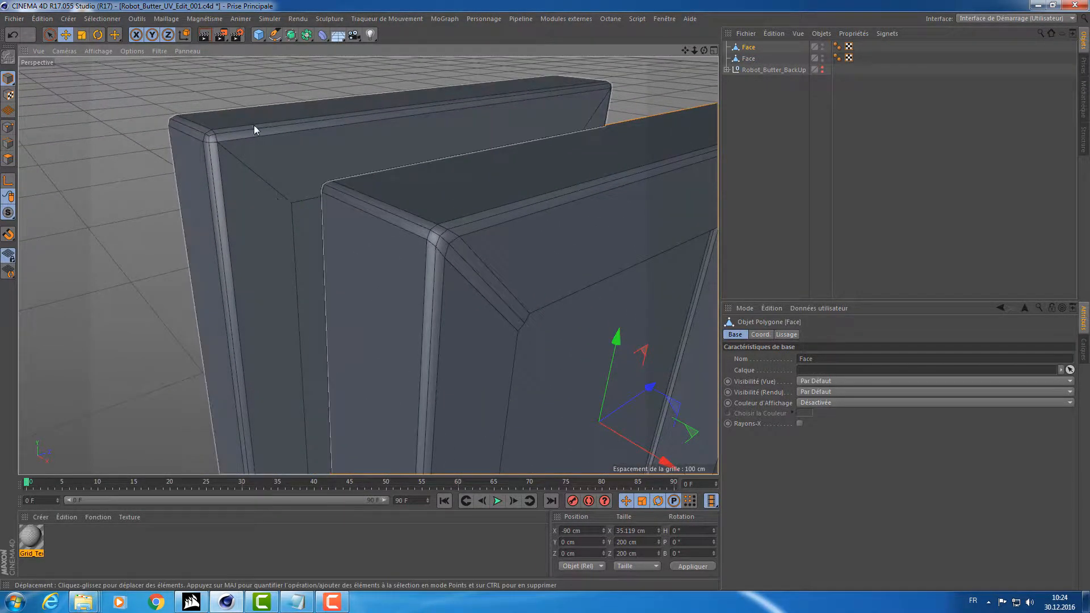
{"action": "left_click", "coordinate": [210, 148]}
{"action": "left_click", "coordinate": [363, 278]}
{"action": "left_click_drag", "start_coordinate": [188, 127], "coordinate": [278, 186], "text": "alt"}
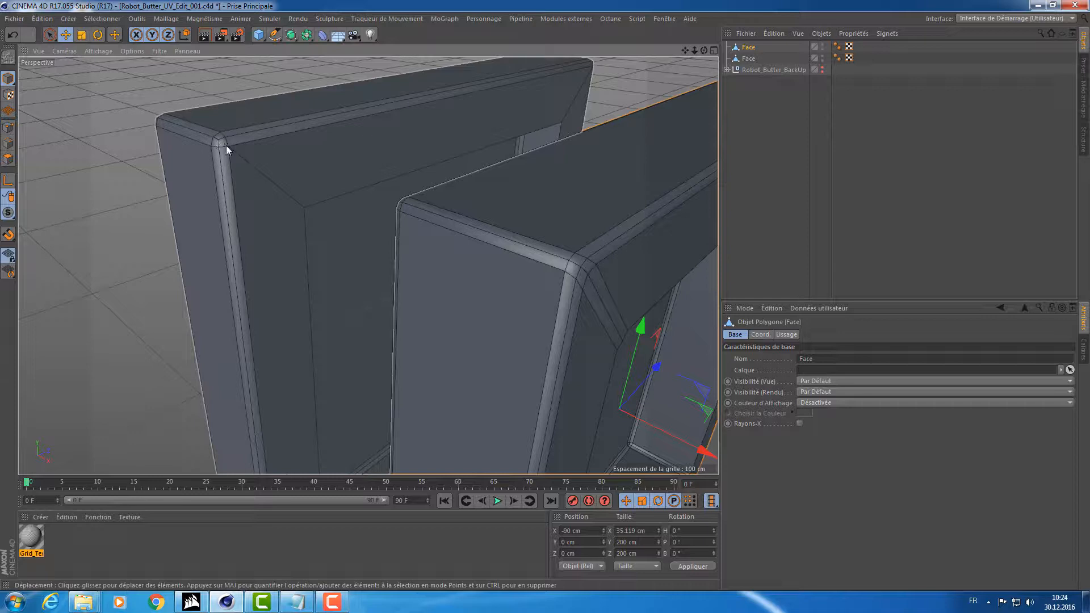
{"action": "scroll", "coordinate": [233, 148], "scroll_direction": "up", "scroll_amount": 5}
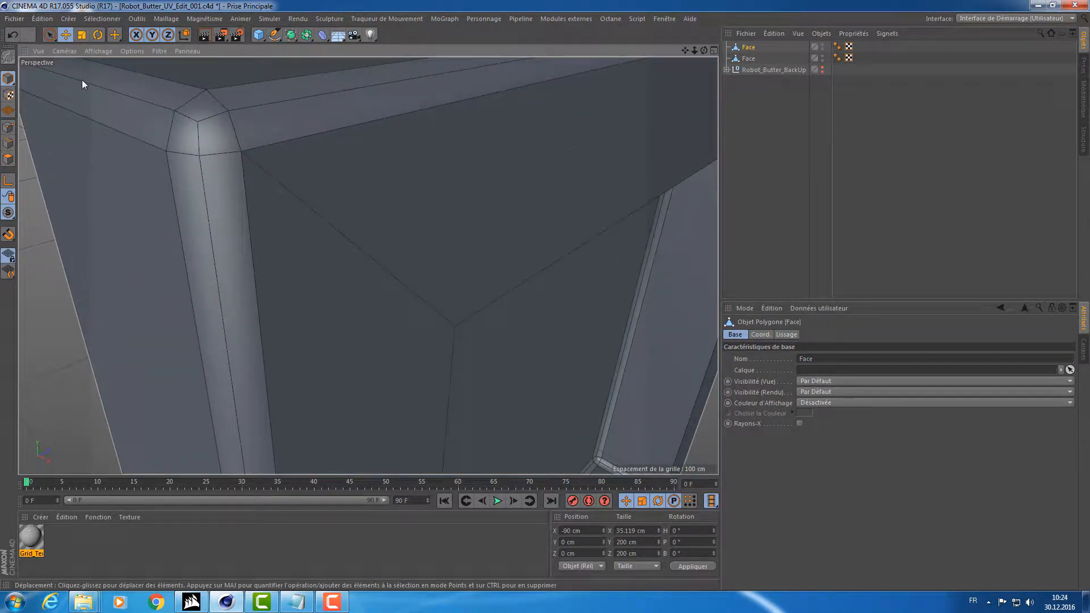
{"action": "scroll", "coordinate": [431, 269], "scroll_direction": "down", "scroll_amount": 6}
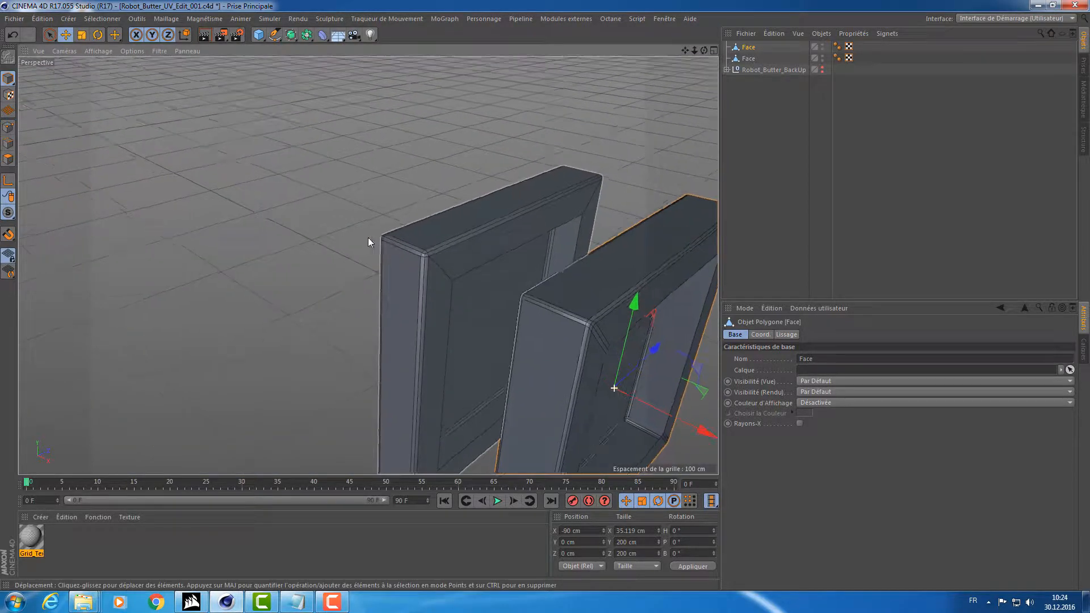
{"action": "left_click_drag", "start_coordinate": [447, 260], "coordinate": [517, 272], "text": "alt"}
{"action": "scroll", "coordinate": [579, 265], "scroll_direction": "up", "scroll_amount": 4}
{"action": "middle_click_drag", "start_coordinate": [579, 265], "coordinate": [438, 222], "text": "alt"}
{"action": "left_click_drag", "start_coordinate": [439, 223], "coordinate": [457, 234], "text": "alt"}
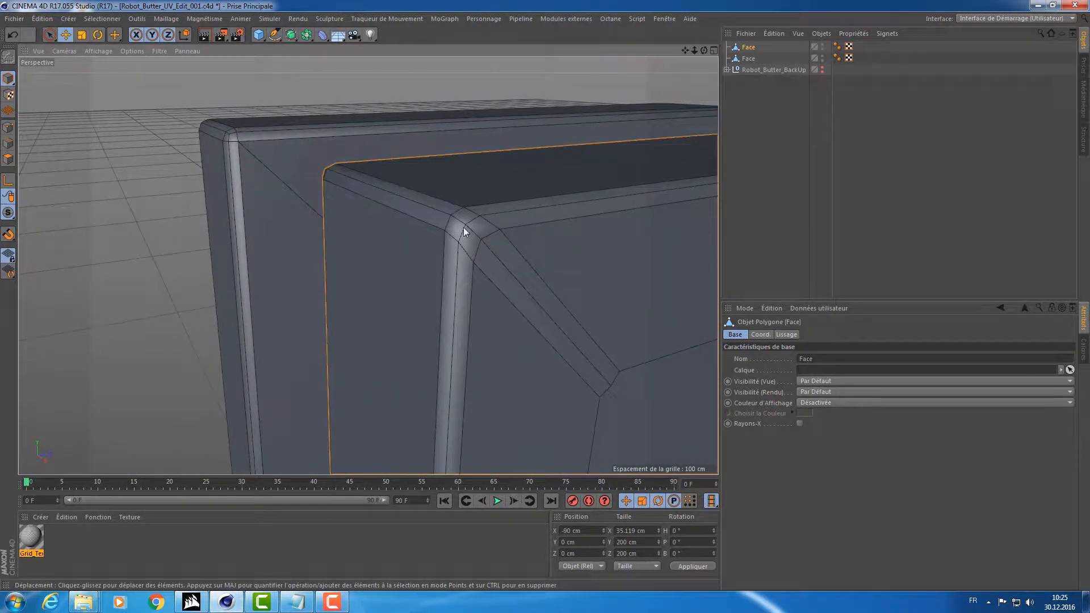
{"action": "scroll", "coordinate": [598, 326], "scroll_direction": "down", "scroll_amount": 7}
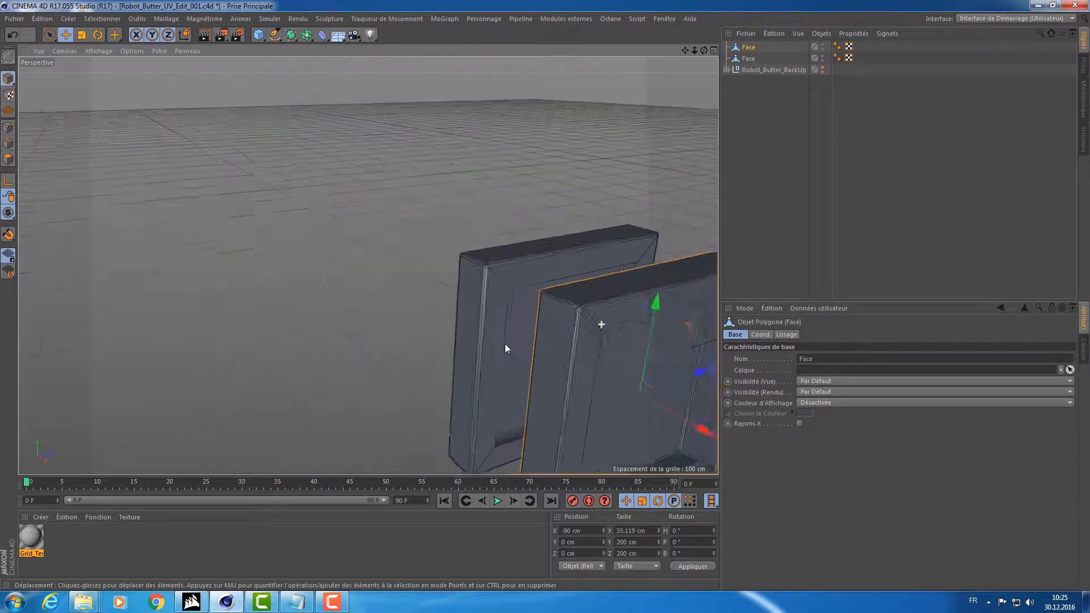
{"action": "middle_click_drag", "start_coordinate": [506, 343], "coordinate": [315, 240], "text": "alt"}
{"action": "left_click_drag", "start_coordinate": [314, 240], "coordinate": [536, 179], "text": "alt"}
Delete the original Face object and place the rebuilt Face at the end of the Robot_Butter_BackUp hierarchy.
{"action": "left_click", "coordinate": [750, 60]}
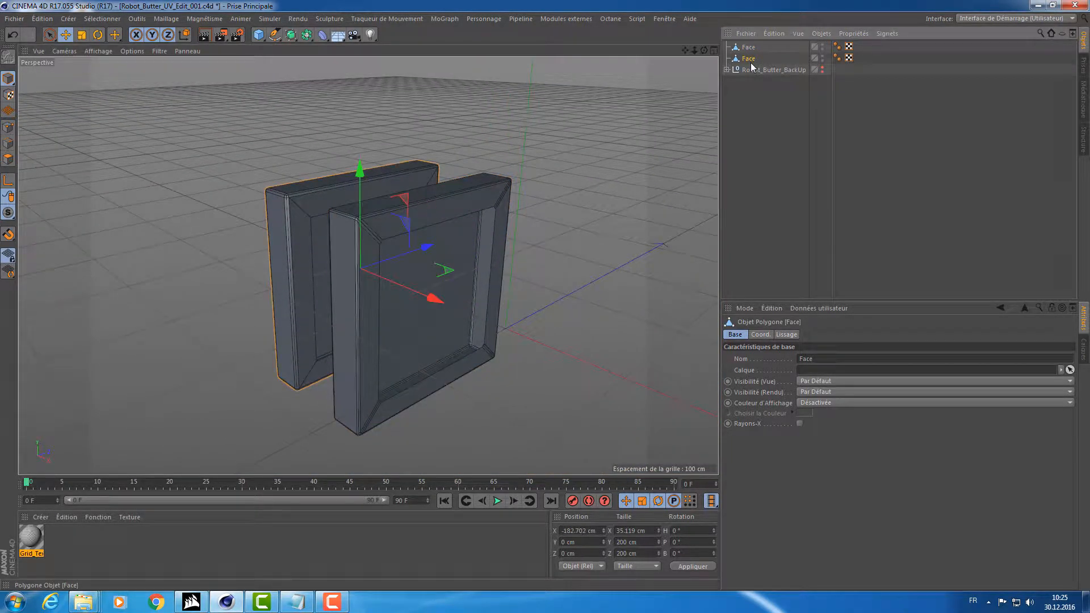
{"action": "key", "text": "Delete"}
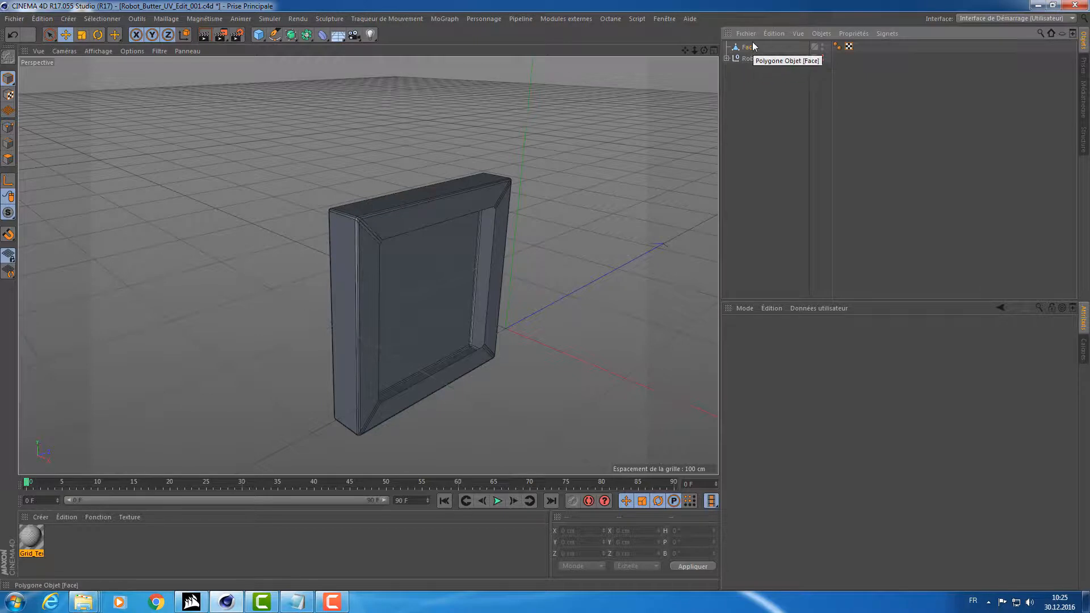
{"action": "left_click_drag", "start_coordinate": [755, 61], "coordinate": [756, 60]}
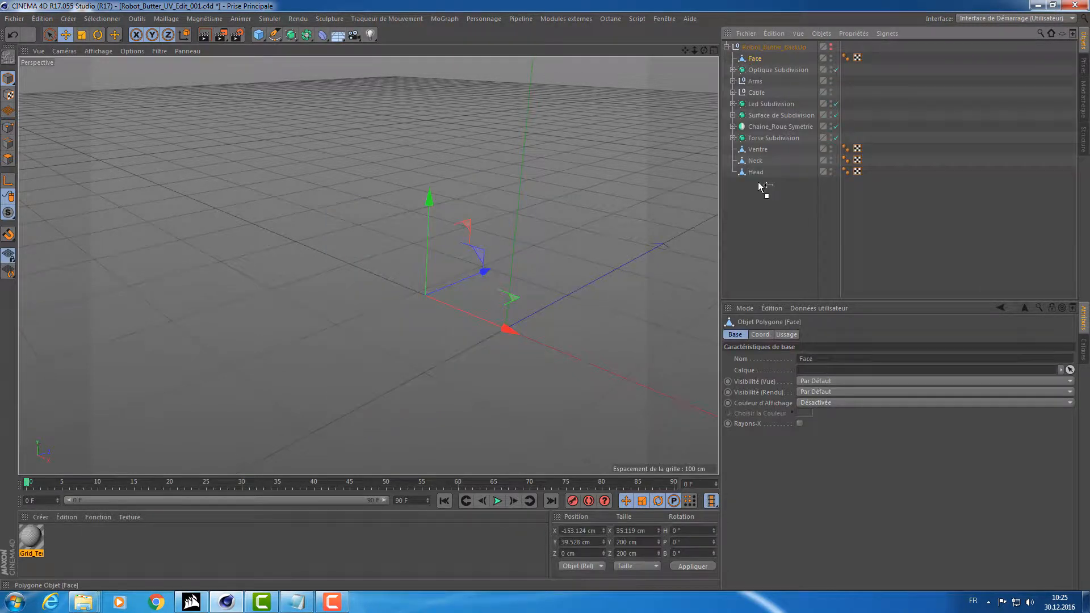
{"action": "left_click_drag", "start_coordinate": [766, 178], "coordinate": [767, 178]}
{"action": "left_click", "coordinate": [728, 46]}
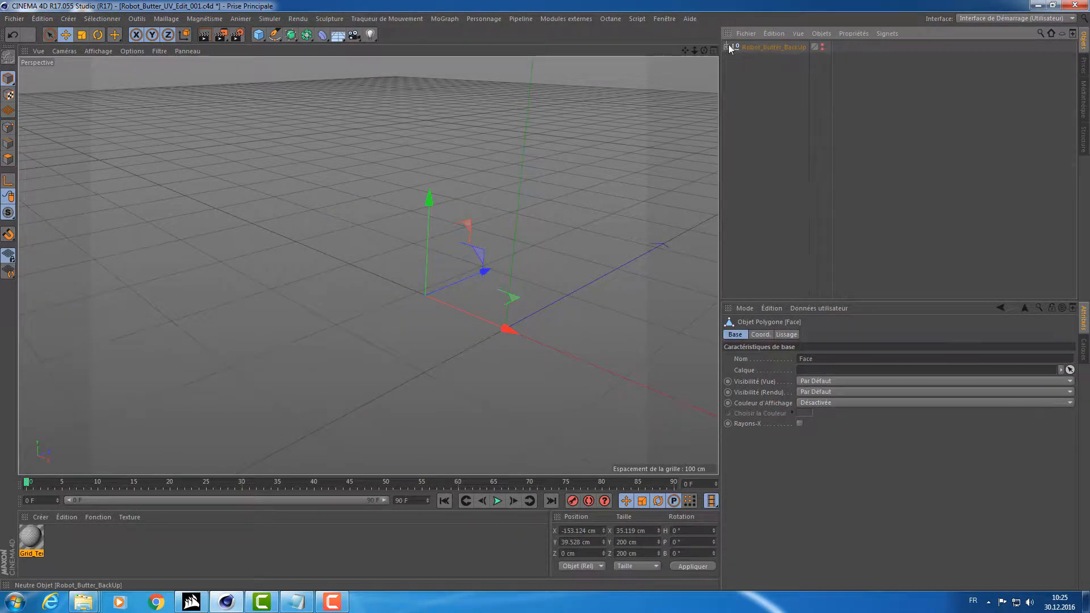
{"action": "left_click", "coordinate": [795, 48]}
{"action": "double_click", "coordinate": [794, 47]}
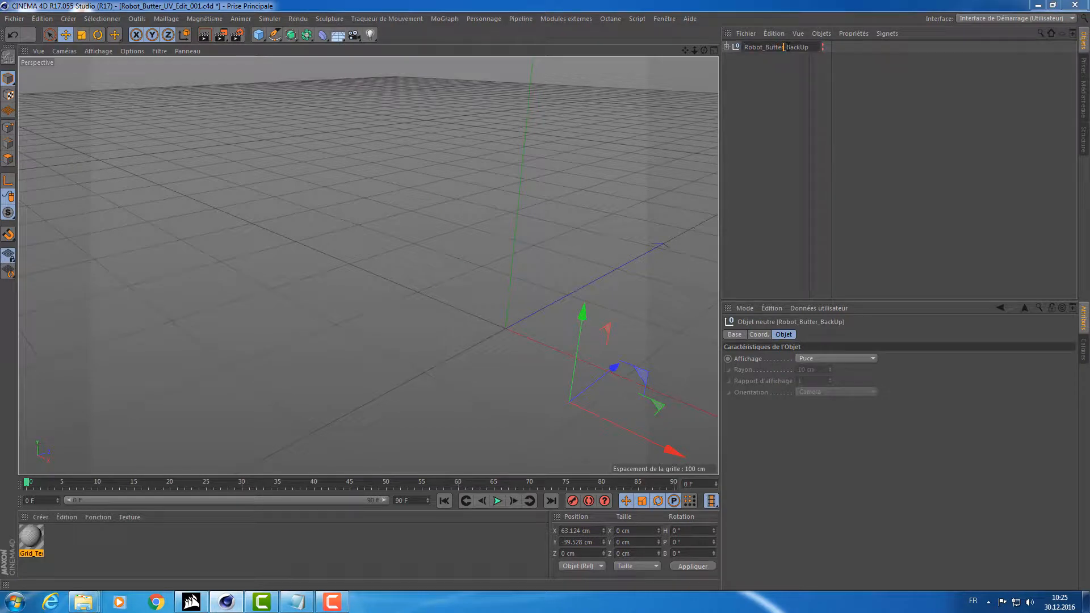
{"action": "left_click_drag", "start_coordinate": [784, 48], "coordinate": [816, 46]}
{"action": "left_click", "coordinate": [806, 106]}
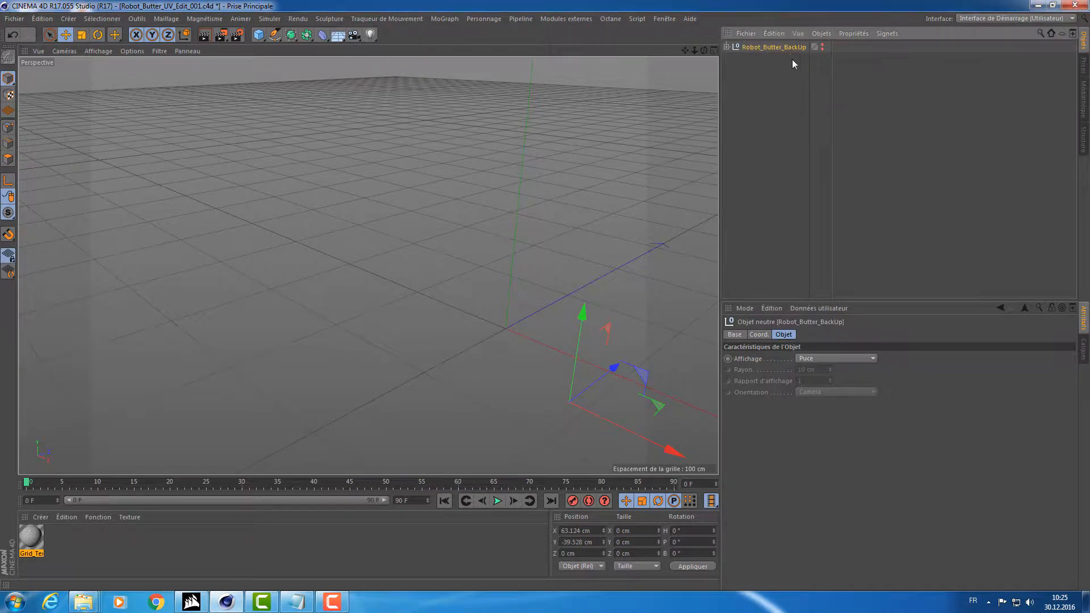
Duplicate the Robot_Butter_BackUp hierarchy and rename the copy as Robot_Butter.
{"action": "key", "text": "ctrl+c"}
{"action": "key", "text": "ctrl+v"}
{"action": "double_click", "coordinate": [795, 47]}
{"action": "left_click", "coordinate": [787, 48]}
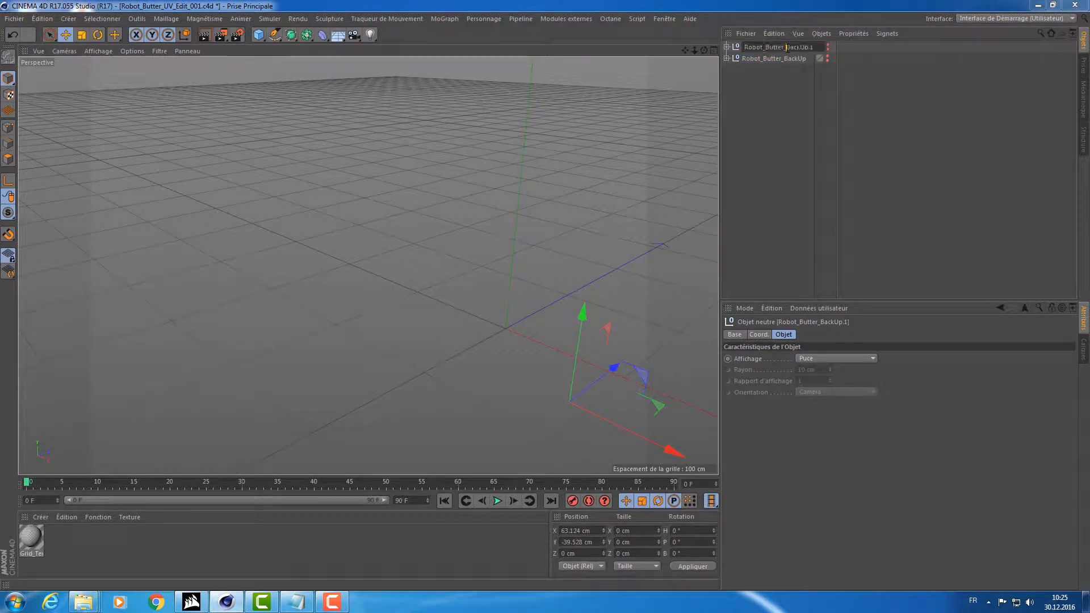
{"action": "left_click_drag", "start_coordinate": [785, 49], "coordinate": [819, 48]}
{"action": "key", "text": "BackSpace"}
{"action": "key", "text": "Return"}
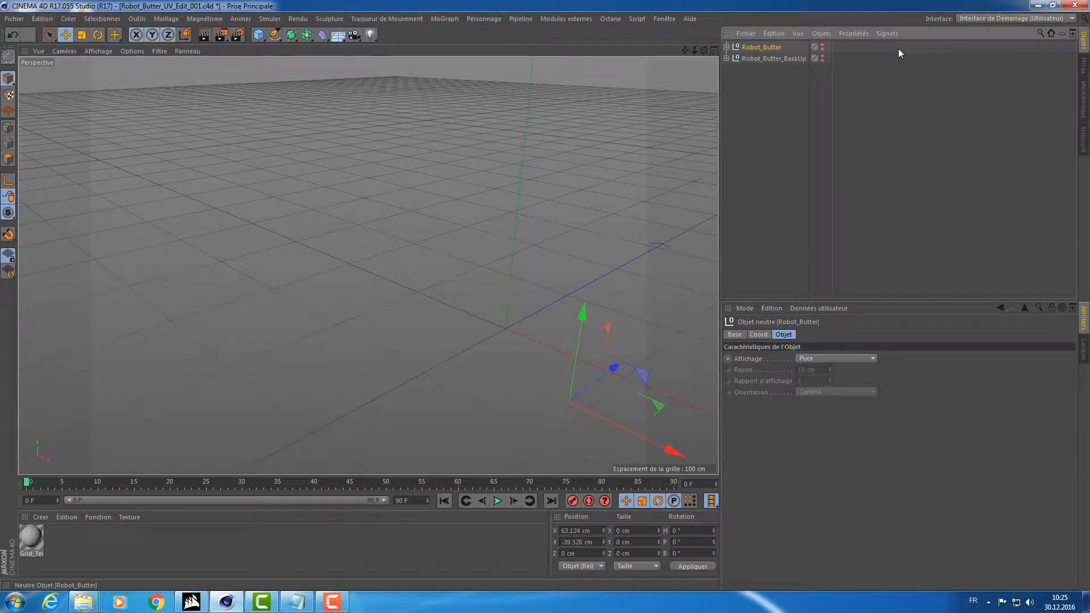
Turn the visibility of the Robot_Butter hierarchy back on to display the whole robot.
{"action": "left_click", "coordinate": [822, 46]}
{"action": "left_click_drag", "start_coordinate": [569, 130], "coordinate": [392, 101], "text": "alt"}
{"action": "middle_click_drag", "start_coordinate": [391, 101], "coordinate": [375, 117], "text": "alt"}
{"action": "right_click_drag", "start_coordinate": [374, 118], "coordinate": [539, 111], "text": "alt"}
{"action": "right_click_drag", "start_coordinate": [379, 131], "coordinate": [257, 175], "text": "alt"}
{"action": "left_click_drag", "start_coordinate": [257, 175], "coordinate": [406, 187], "text": "alt"}
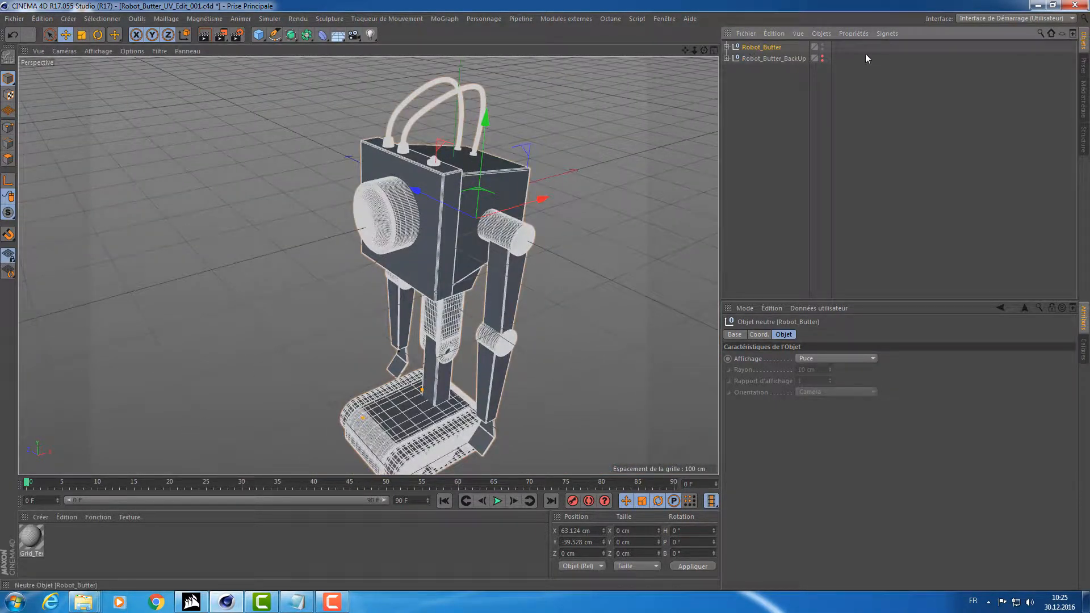
{"action": "left_click", "coordinate": [768, 59]}
{"action": "left_click", "coordinate": [767, 49]}
{"action": "left_click", "coordinate": [755, 59]}
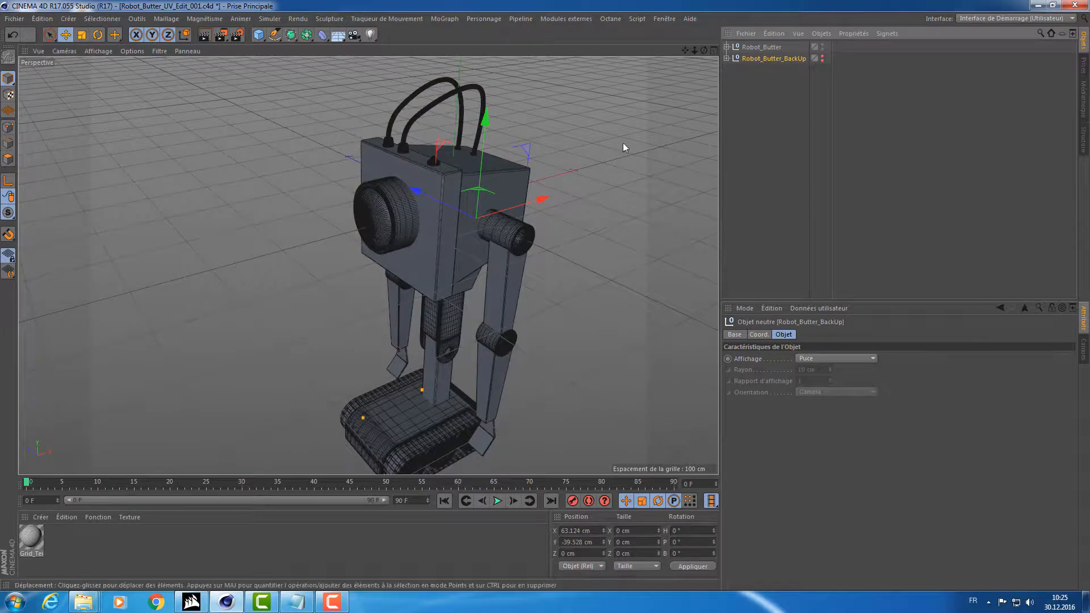
{"action": "left_click_drag", "start_coordinate": [622, 142], "coordinate": [499, 221], "text": "alt"}
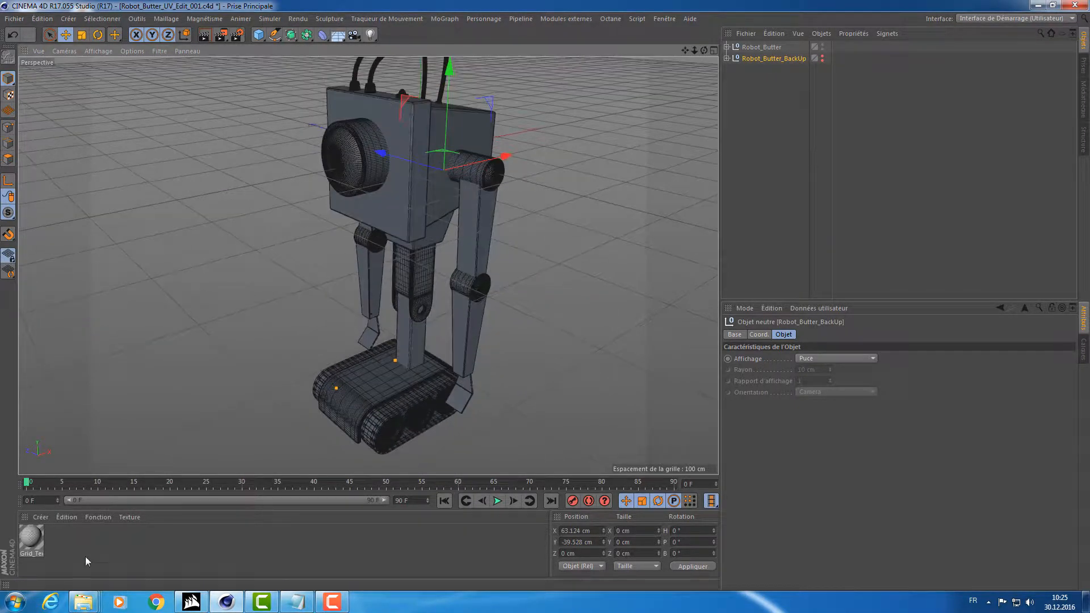
Open the Grid_Tex material for editing and view the UvMap_Robot image from the project's tex folder.
{"action": "double_click", "coordinate": [31, 544]}
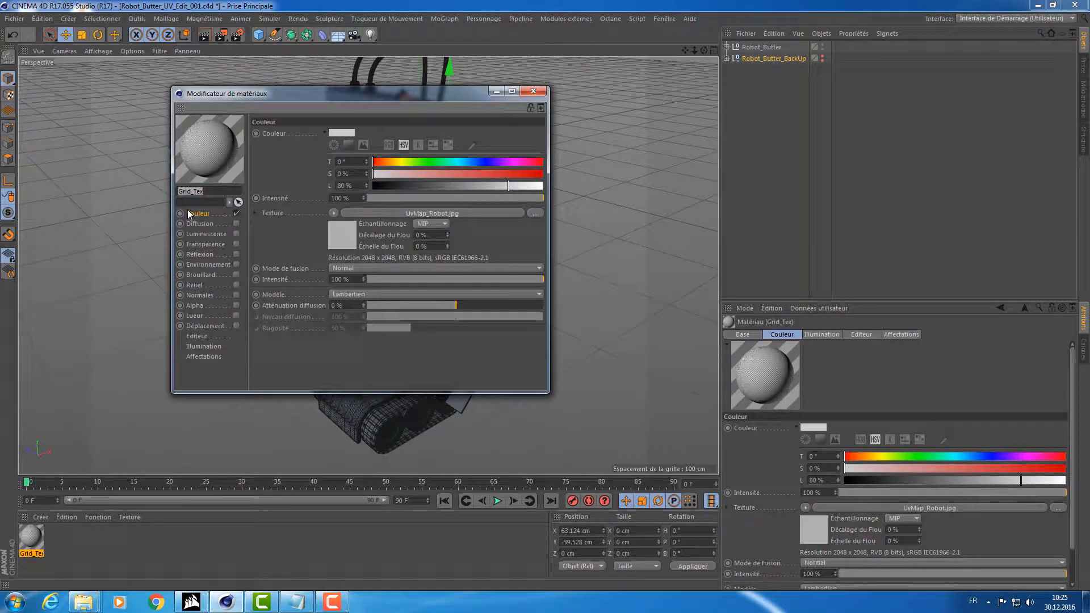
{"action": "double_click", "coordinate": [211, 192]}
{"action": "key", "text": "alt+Tab"}
{"action": "left_click", "coordinate": [452, 284]}
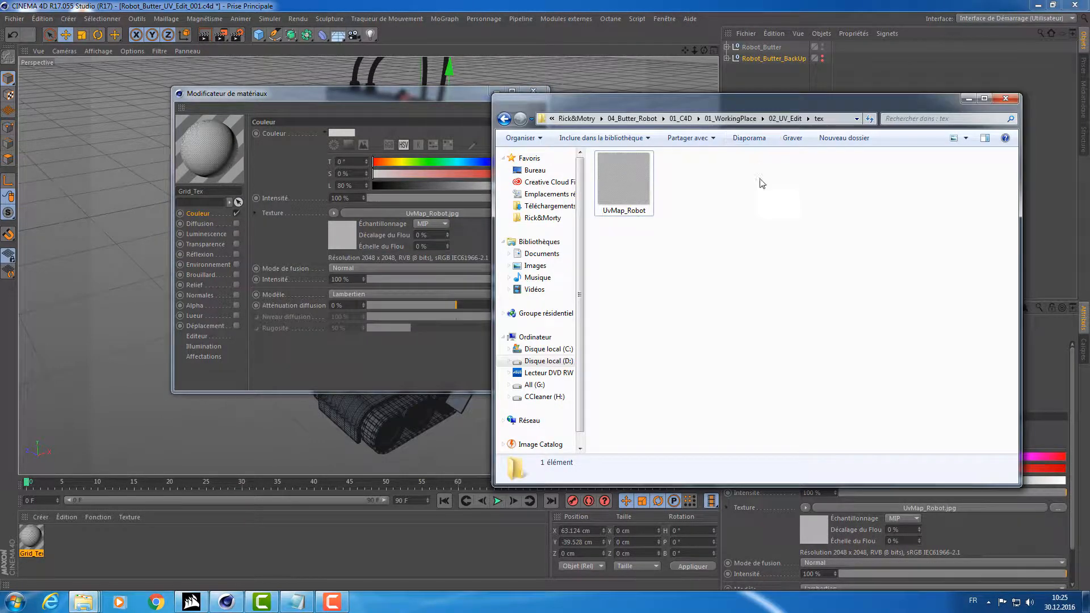
{"action": "left_click", "coordinate": [633, 174]}
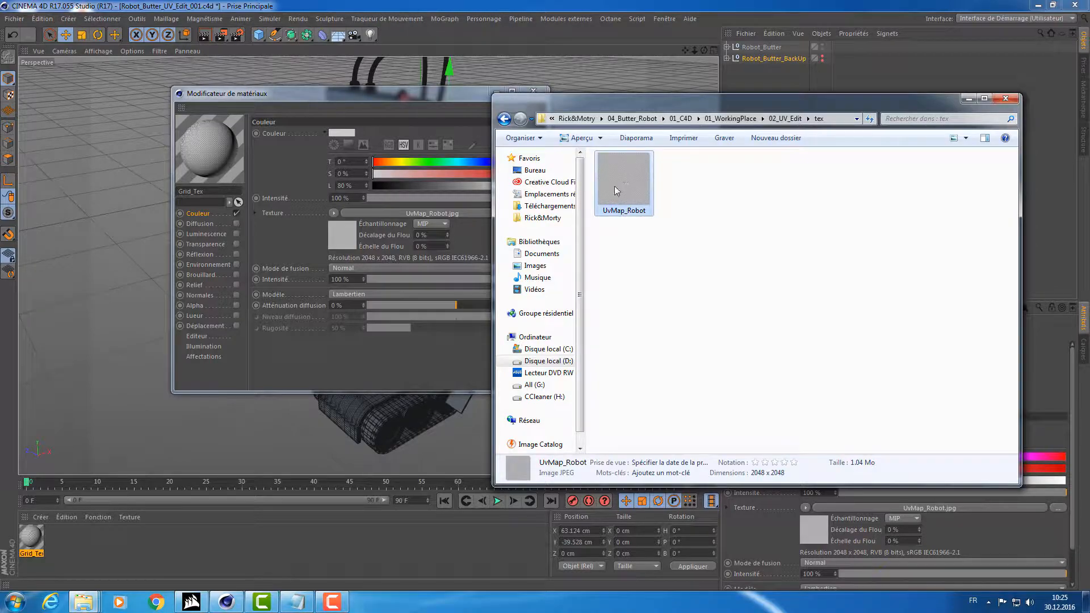
{"action": "double_click", "coordinate": [618, 178]}
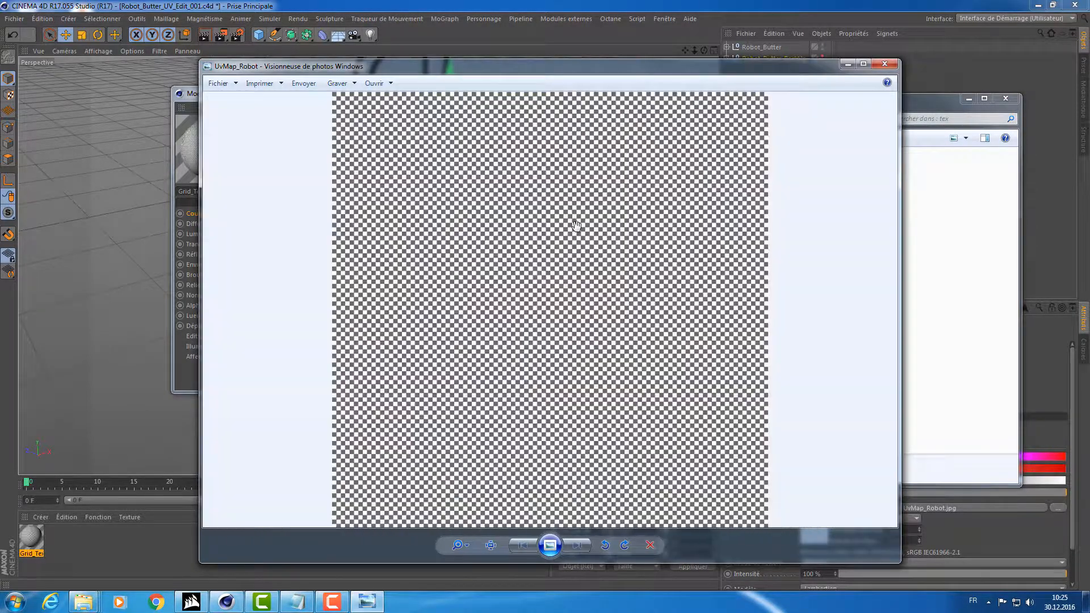
{"action": "left_click", "coordinate": [885, 63]}
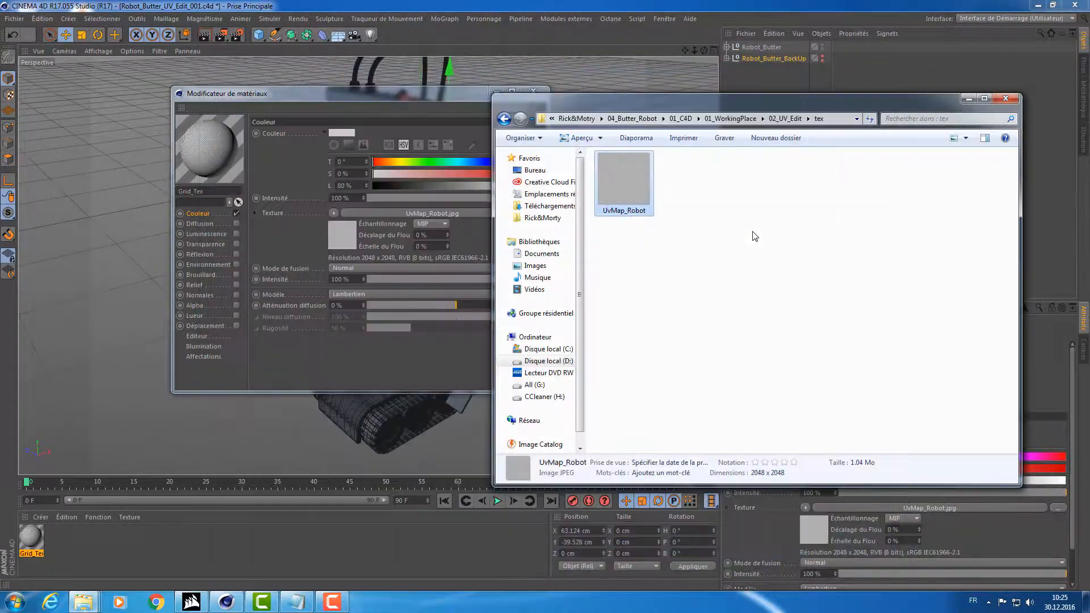
Load the UvMap image from the tex_Grid folder as Grid_Tex's colour texture, copying it to the project location.
{"action": "left_click", "coordinate": [787, 118]}
{"action": "double_click", "coordinate": [659, 178]}
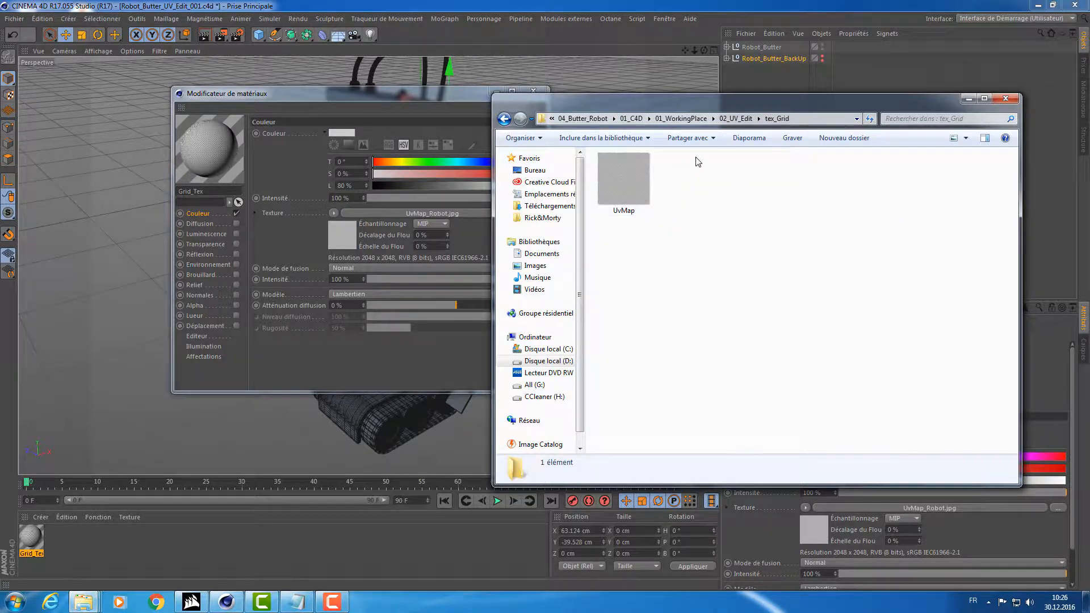
{"action": "left_click", "coordinate": [639, 199]}
{"action": "left_click_drag", "start_coordinate": [641, 181], "coordinate": [368, 212]}
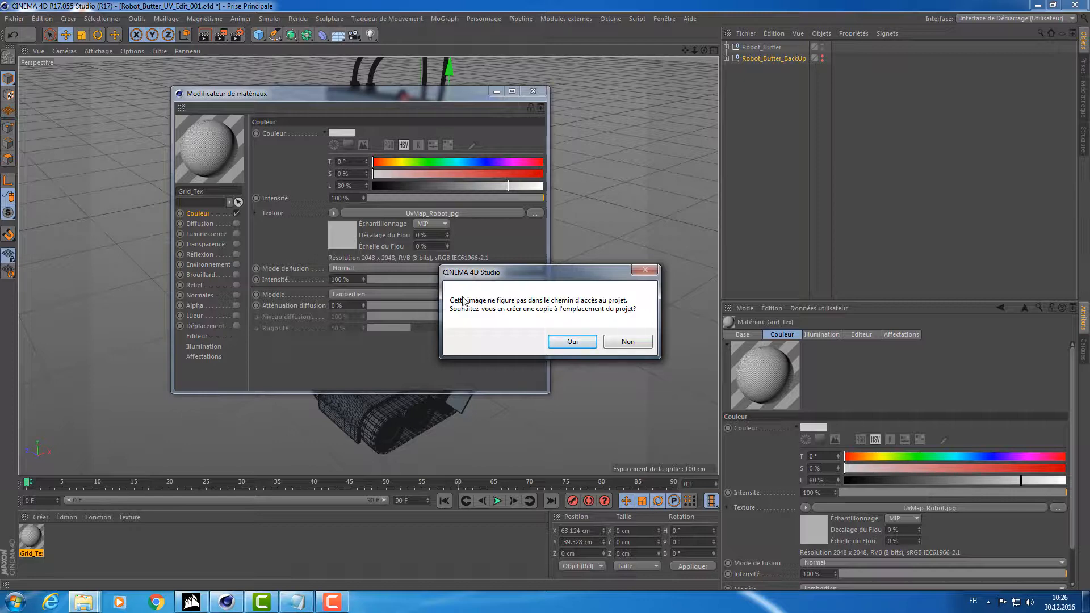
{"action": "left_click", "coordinate": [572, 343]}
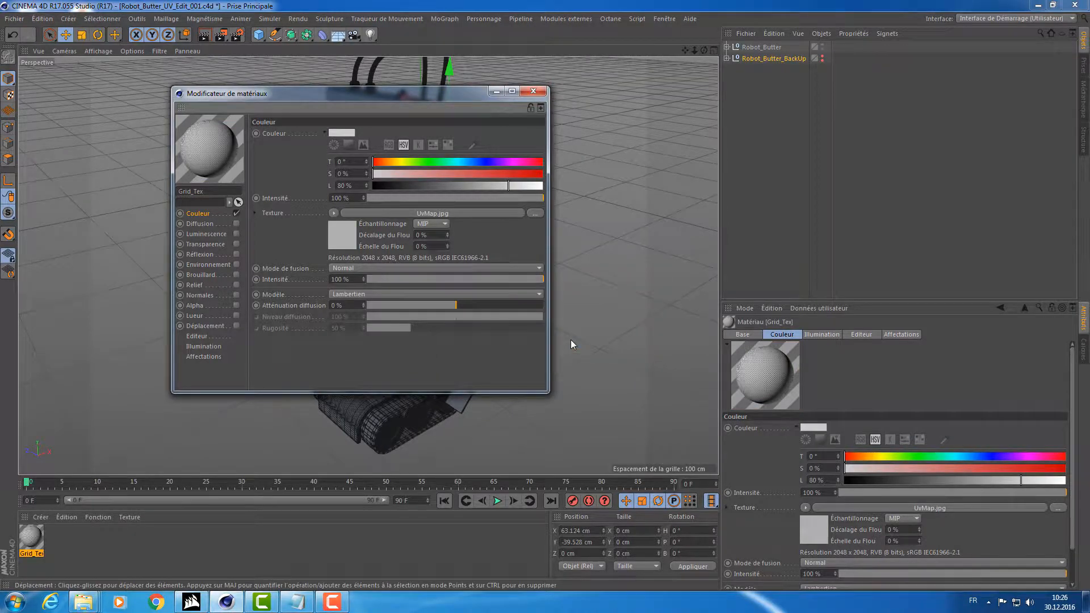
Switch to the file explorer and delete the UvMap_Robot image from the project's tex folder.
{"action": "key", "text": "alt+Tab"}
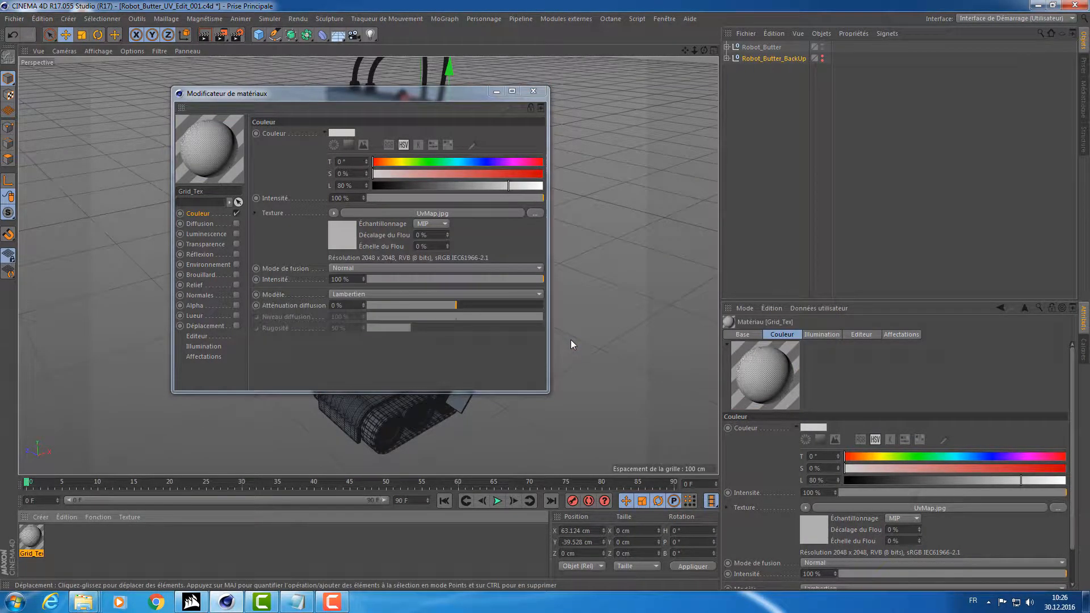
{"action": "key", "text": "alt+Tab"}
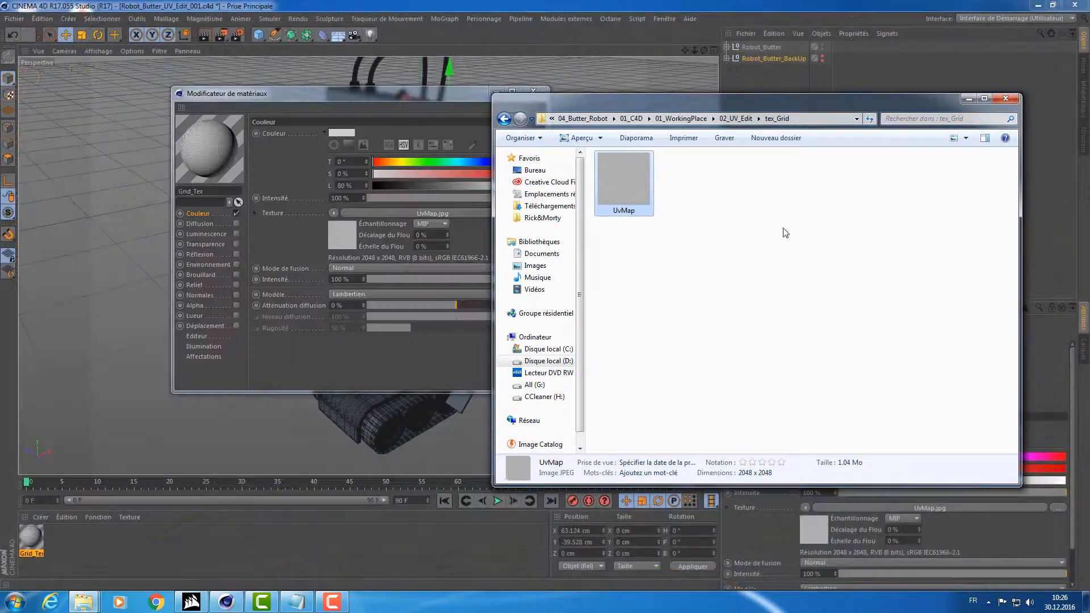
{"action": "left_click", "coordinate": [736, 118]}
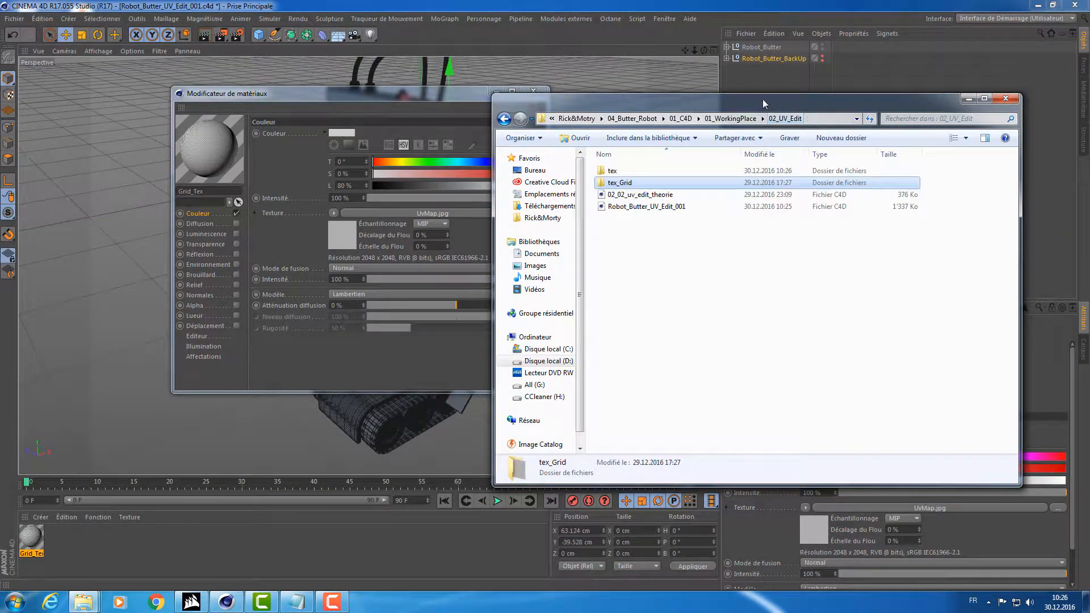
{"action": "left_click_drag", "start_coordinate": [762, 99], "coordinate": [689, 100]}
{"action": "left_click", "coordinate": [548, 175]}
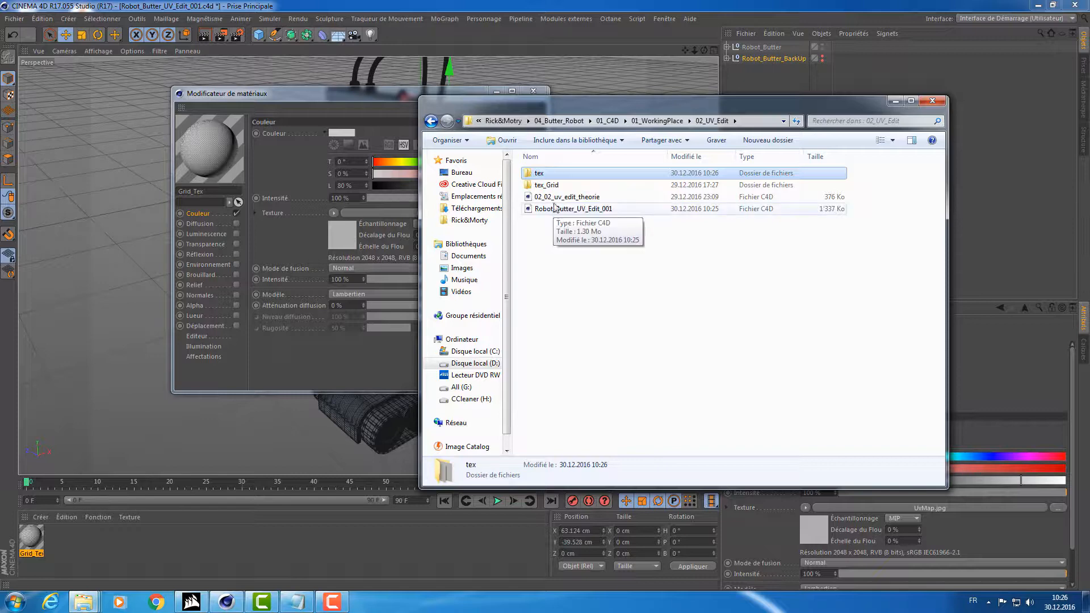
{"action": "double_click", "coordinate": [550, 175]}
{"action": "left_click_drag", "start_coordinate": [828, 181], "coordinate": [679, 305]}
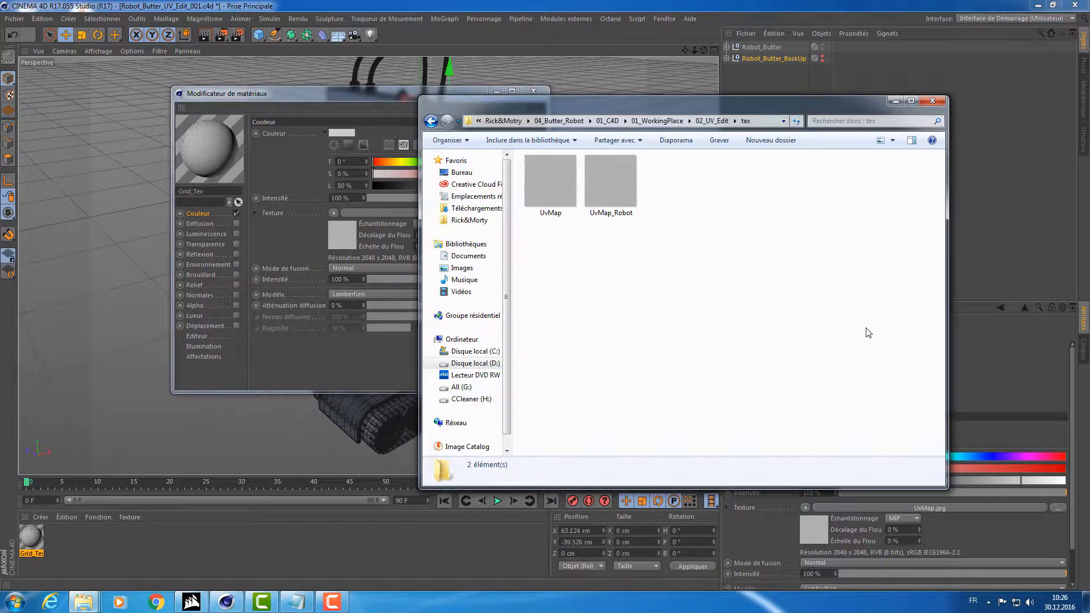
{"action": "left_click_drag", "start_coordinate": [741, 229], "coordinate": [587, 313]}
{"action": "left_click_drag", "start_coordinate": [734, 218], "coordinate": [638, 289]}
{"action": "left_click", "coordinate": [625, 171]}
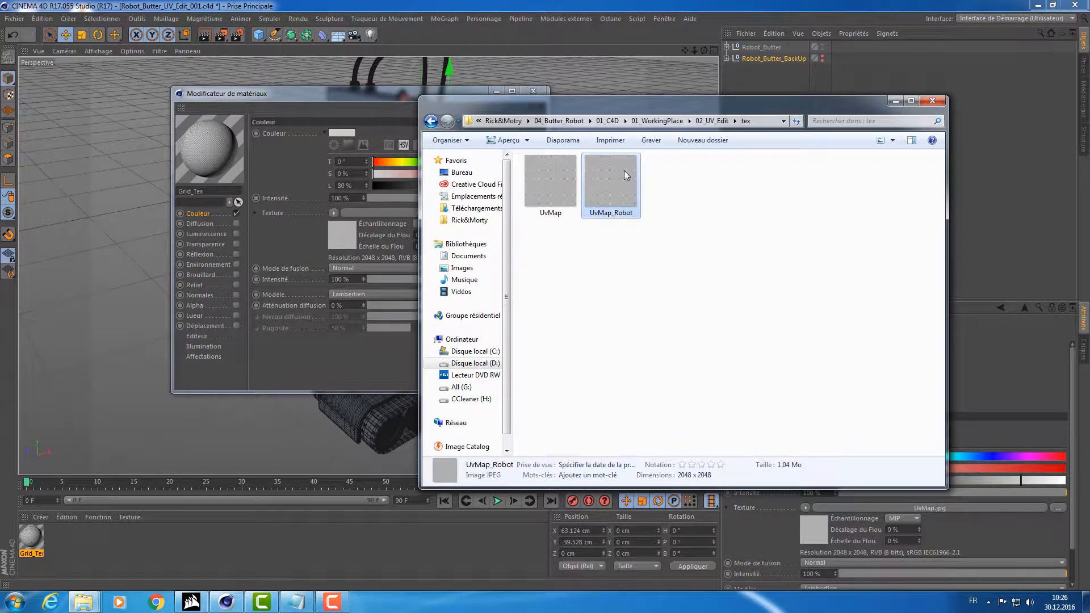
{"action": "key", "text": "Delete"}
{"action": "left_click", "coordinate": [595, 347]}
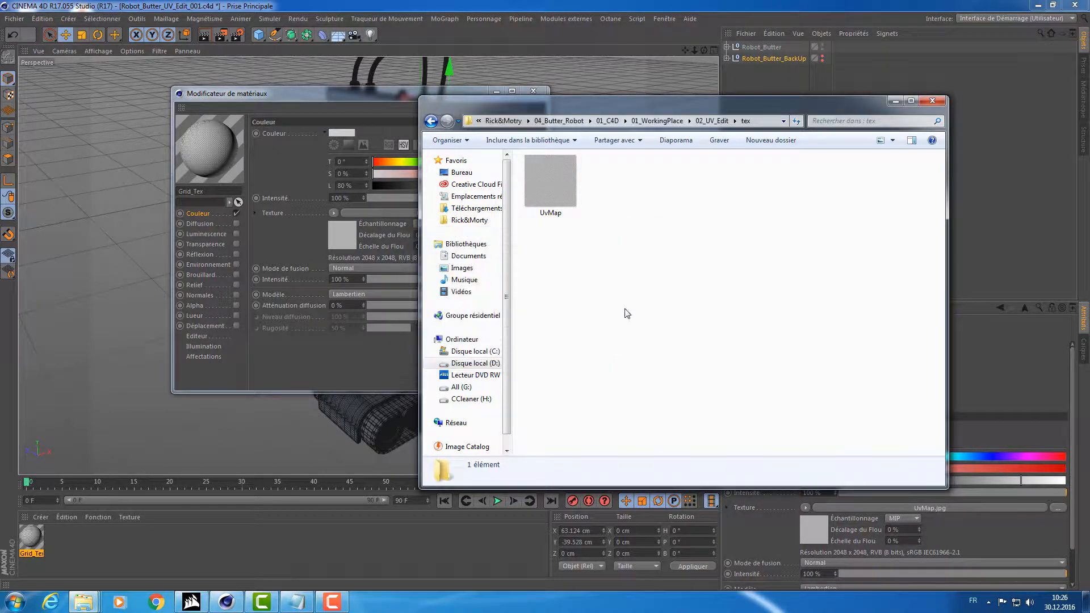
Rename the UvMap image in the tex folder as UvMap_Robot.
{"action": "left_click_drag", "start_coordinate": [588, 100], "coordinate": [649, 100]}
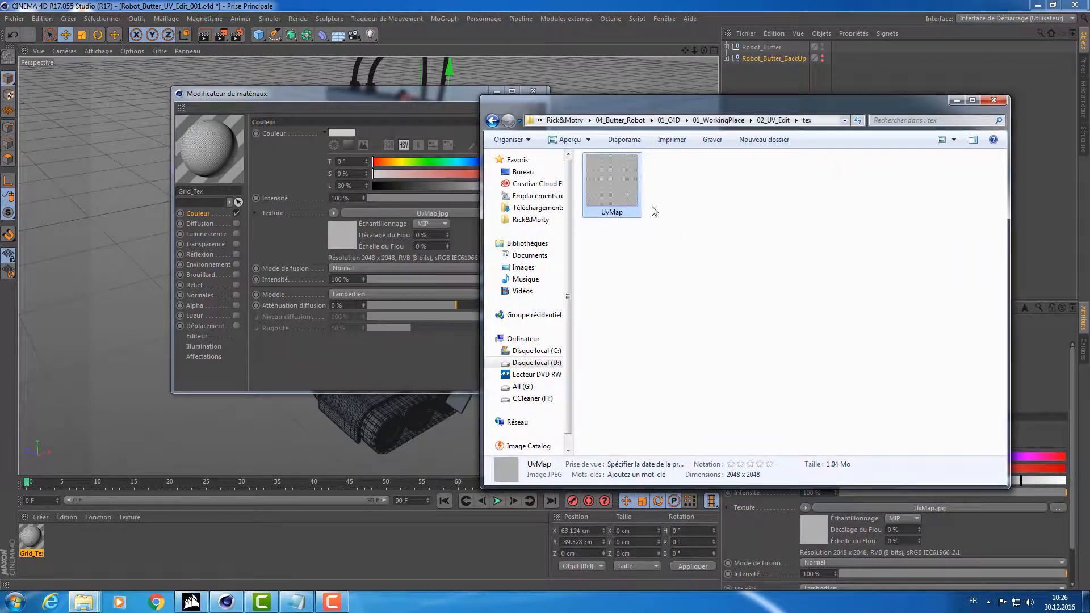
{"action": "left_click", "coordinate": [771, 121]}
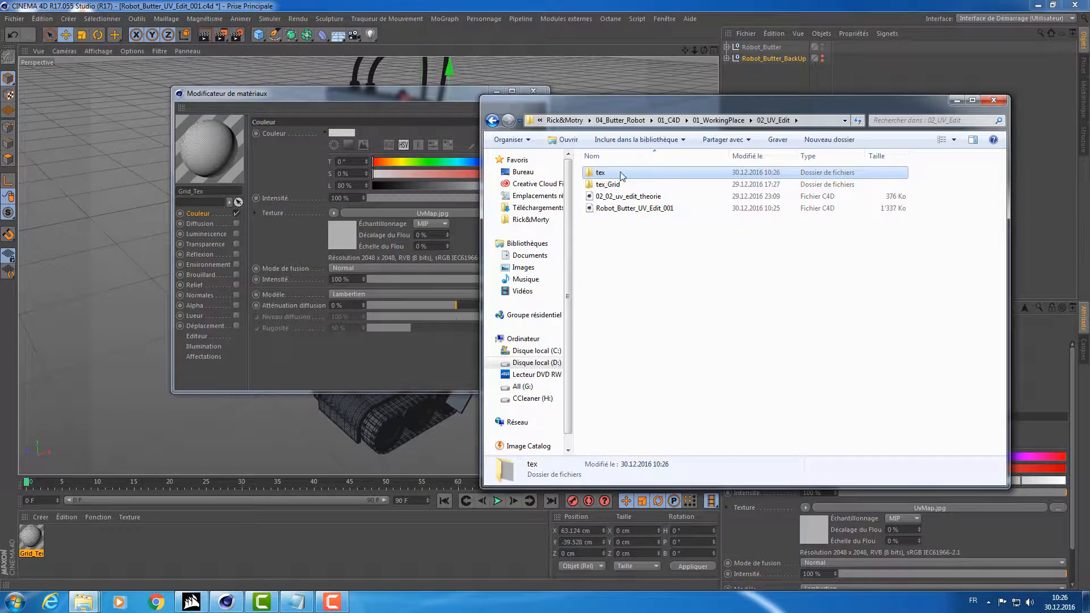
{"action": "double_click", "coordinate": [619, 171]}
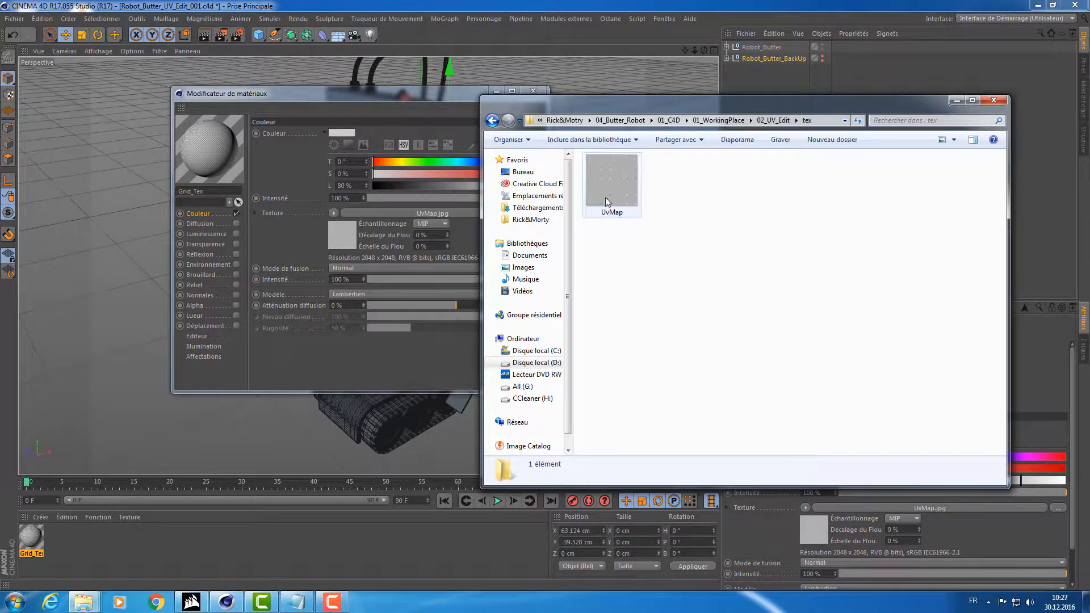
{"action": "left_click", "coordinate": [613, 207]}
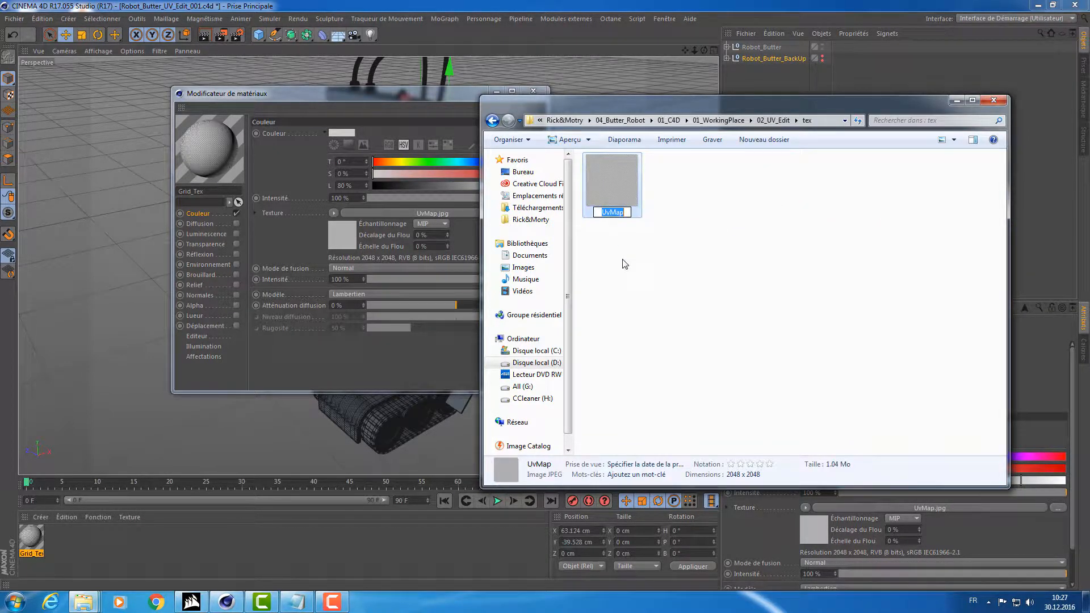
{"action": "key", "text": "End"}
{"action": "type", "text": "_Robot"}
{"action": "key", "text": "Return"}
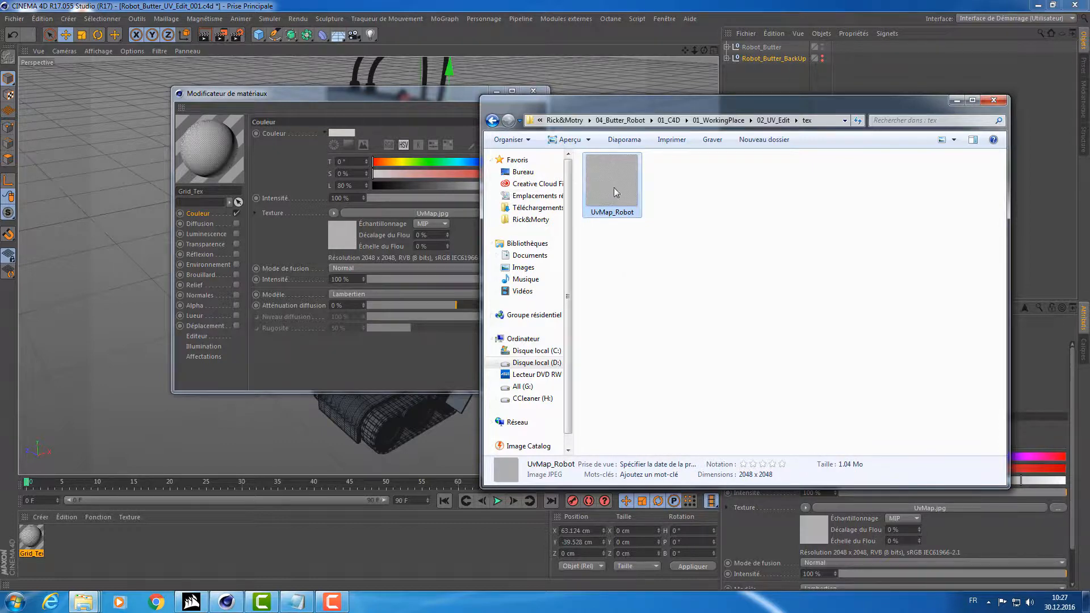
Load the renamed UvMap_Robot image as Grid_Tex's colour texture and close the material editor.
{"action": "left_click_drag", "start_coordinate": [614, 187], "coordinate": [388, 212]}
{"action": "left_click", "coordinate": [703, 245]}
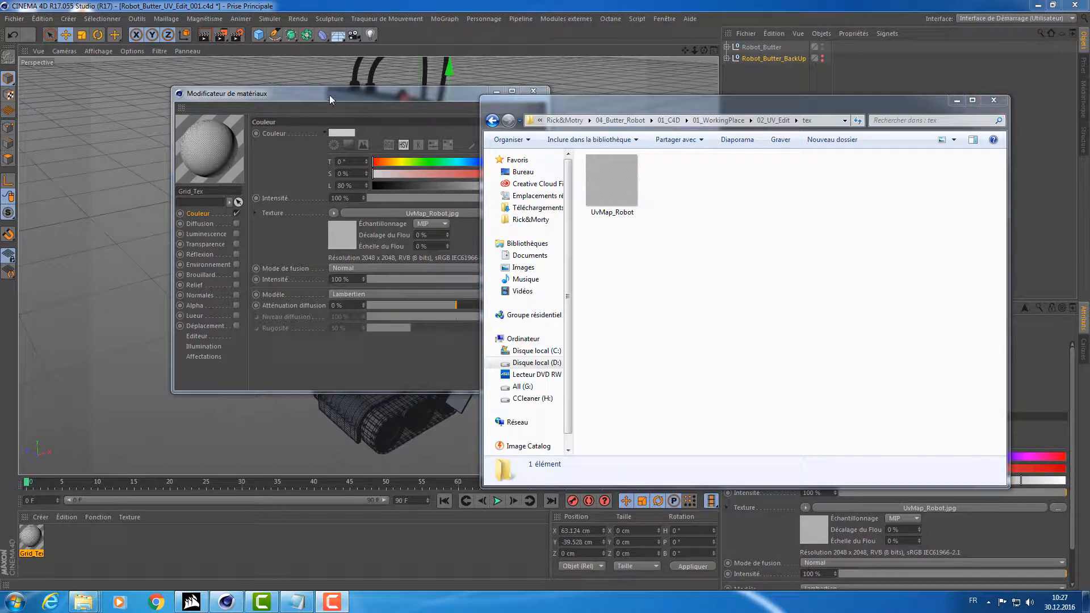
{"action": "left_click", "coordinate": [346, 100]}
{"action": "left_click", "coordinate": [534, 91]}
Select the robot's Face object and move it out of the Robot_Butter hierarchy to the top level.
{"action": "left_click_drag", "start_coordinate": [445, 230], "coordinate": [321, 206], "text": "alt"}
{"action": "right_click_drag", "start_coordinate": [321, 206], "coordinate": [418, 202], "text": "alt"}
{"action": "left_click_drag", "start_coordinate": [418, 203], "coordinate": [376, 201], "text": "alt"}
{"action": "right_click_drag", "start_coordinate": [378, 199], "coordinate": [391, 189], "text": "alt"}
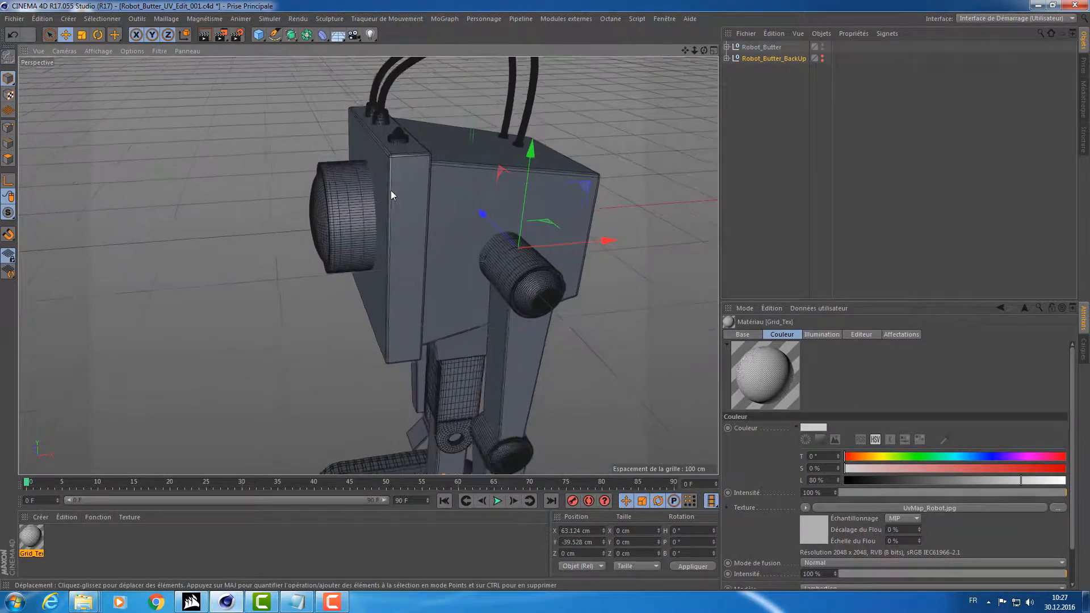
{"action": "left_click_drag", "start_coordinate": [391, 190], "coordinate": [424, 186], "text": "alt"}
{"action": "mouse_move", "coordinate": [457, 164]}
{"action": "right_mouse_down", "text": "alt"}
{"action": "mouse_move", "coordinate": [530, 159]}
{"action": "mouse_move", "coordinate": [465, 172]}
{"action": "right_mouse_up", "text": "alt"}
{"action": "left_click_drag", "start_coordinate": [465, 173], "coordinate": [396, 149], "text": "alt"}
{"action": "left_click", "coordinate": [349, 168]}
{"action": "right_click_drag", "start_coordinate": [397, 150], "coordinate": [393, 163], "text": "alt"}
{"action": "left_click", "coordinate": [727, 47]}
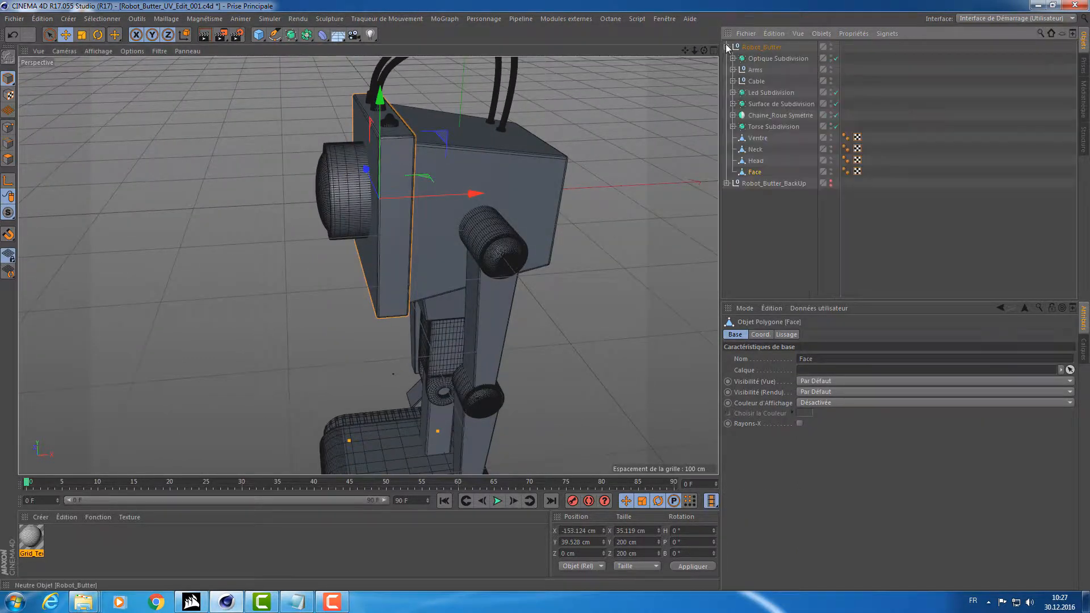
{"action": "left_click_drag", "start_coordinate": [756, 172], "coordinate": [766, 45]}
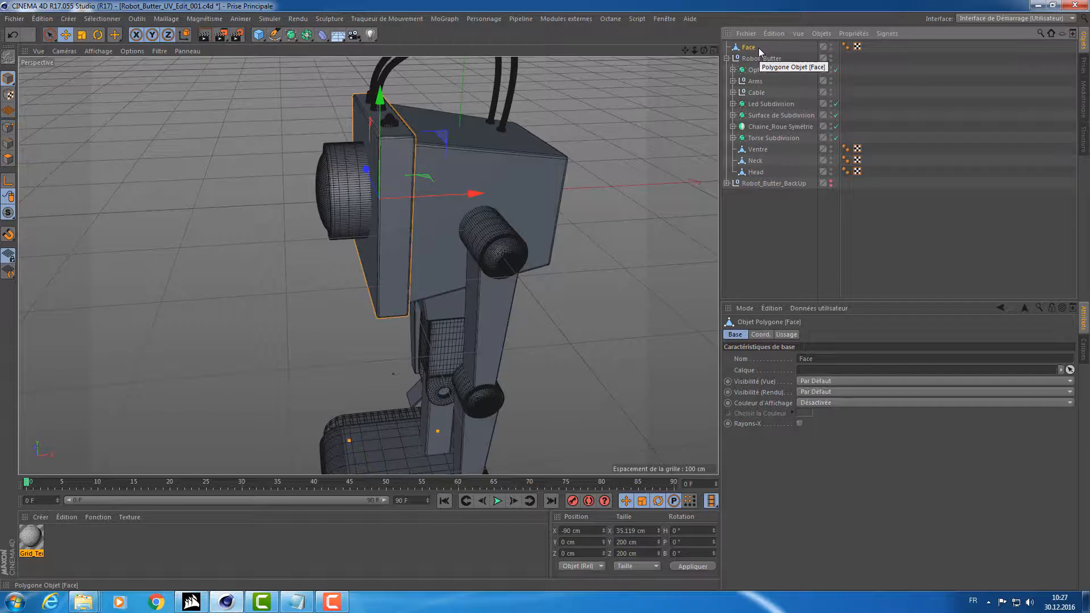
Collapse the Robot_Butter hierarchy and hide it in the viewport and render, leaving only the Face visible.
{"action": "left_click", "coordinate": [726, 58]}
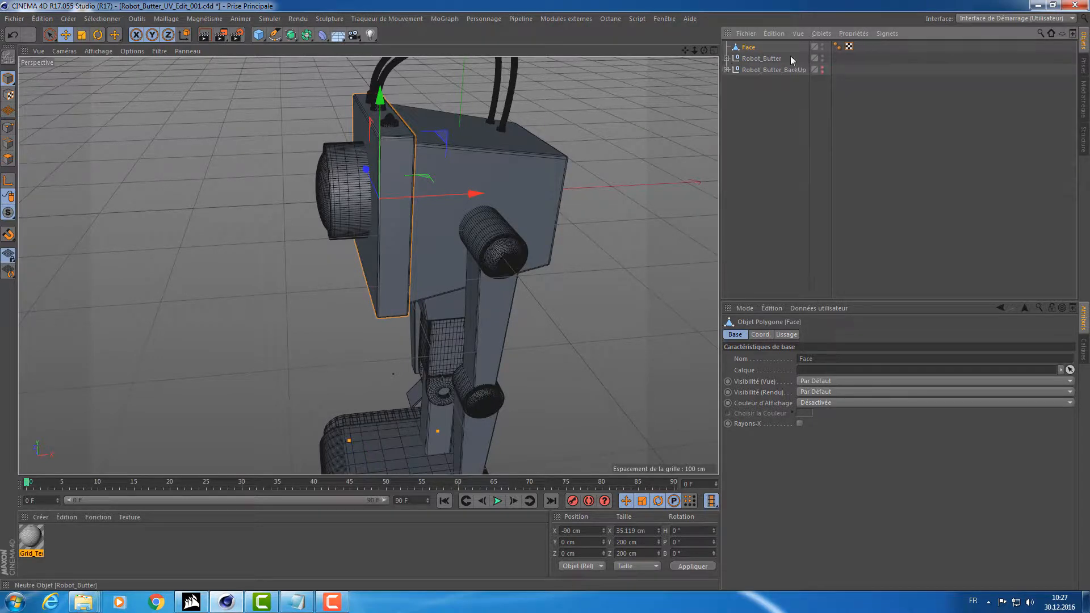
{"action": "left_click", "coordinate": [822, 58], "text": "alt"}
{"action": "left_click_drag", "start_coordinate": [500, 149], "coordinate": [380, 195], "text": "alt"}
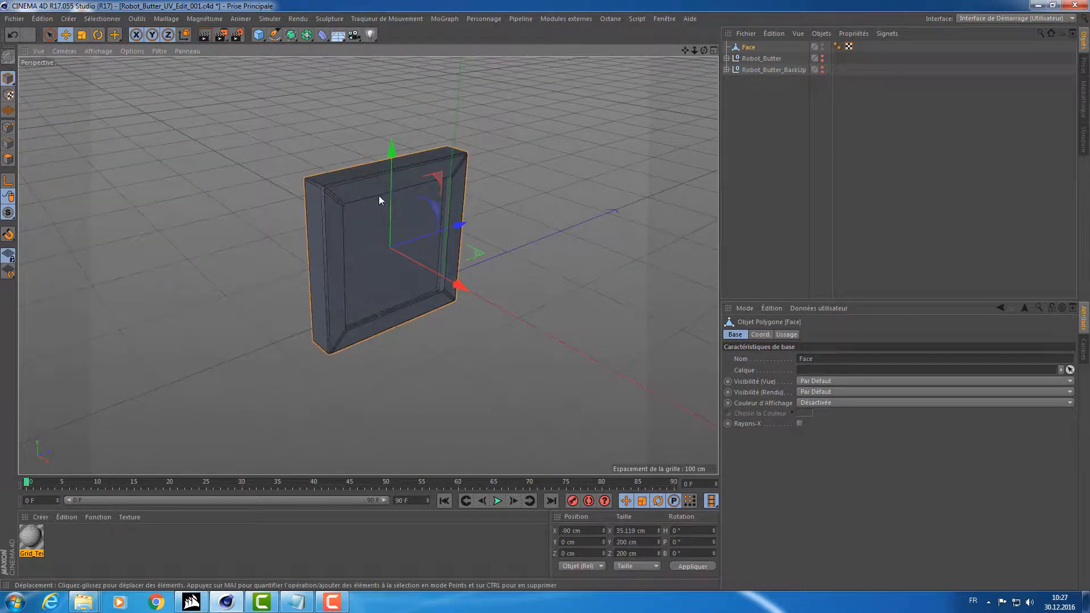
Switch to the BP UV Edit layout and display Grid_Tex's UvMap_Robot.jpg in the texture view.
{"action": "left_click", "coordinate": [986, 17]}
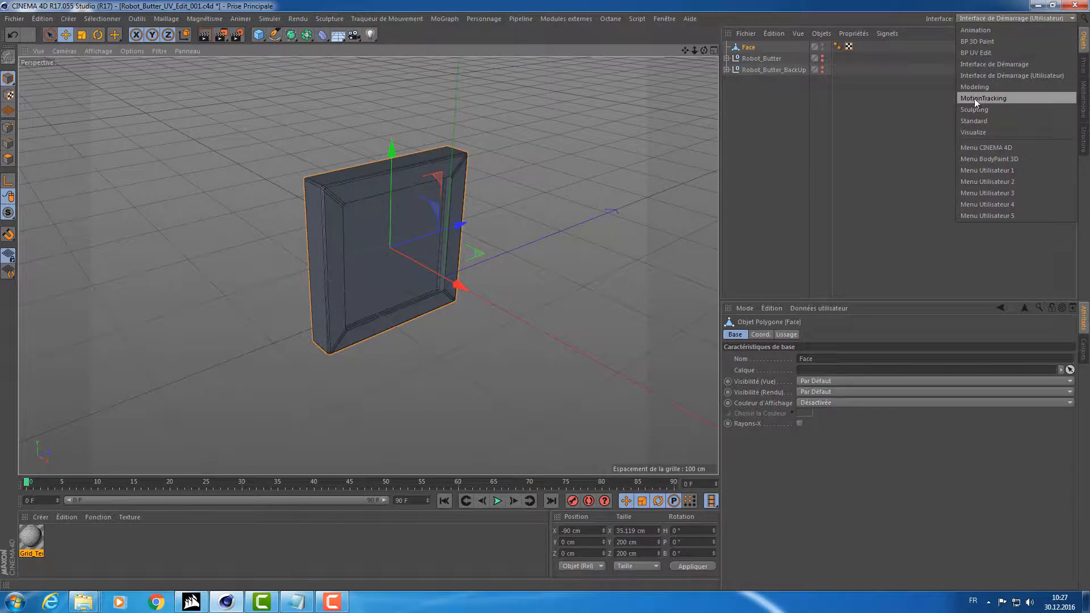
{"action": "left_click", "coordinate": [1000, 53]}
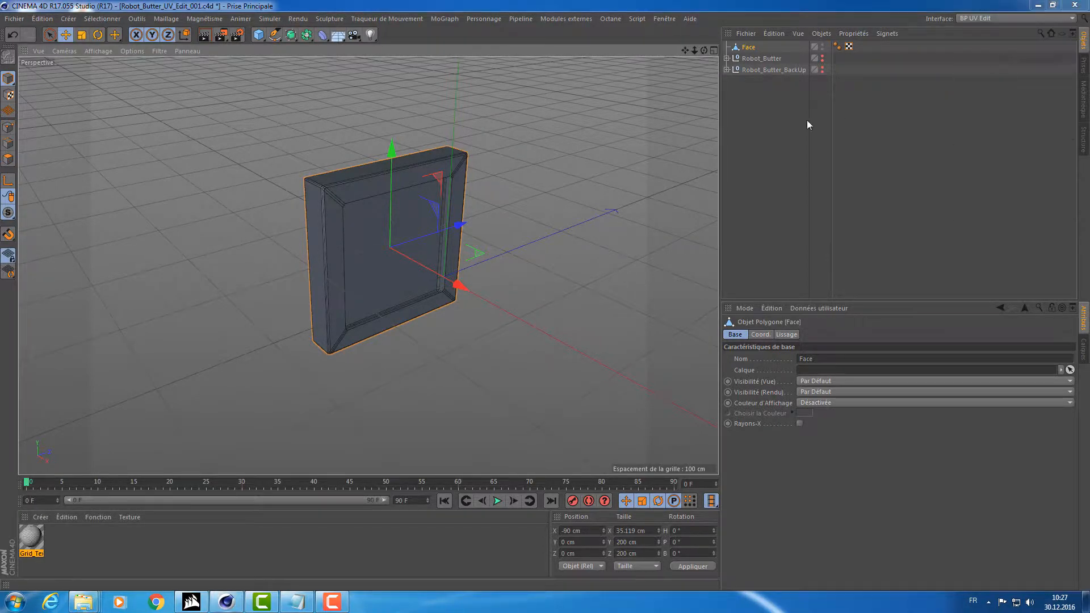
{"action": "left_click", "coordinate": [821, 51]}
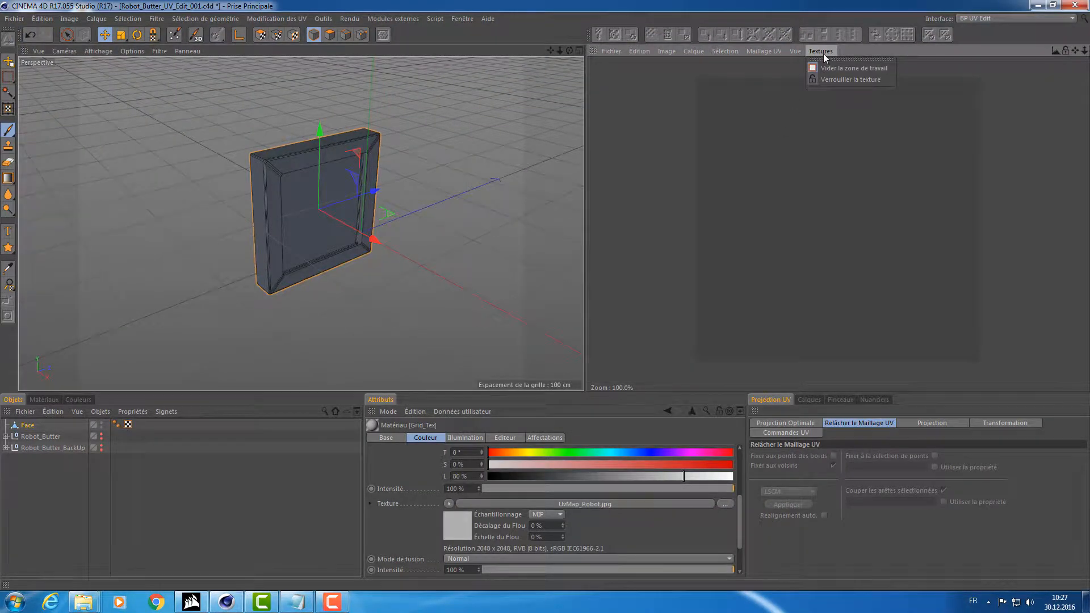
{"action": "left_click", "coordinate": [824, 53]}
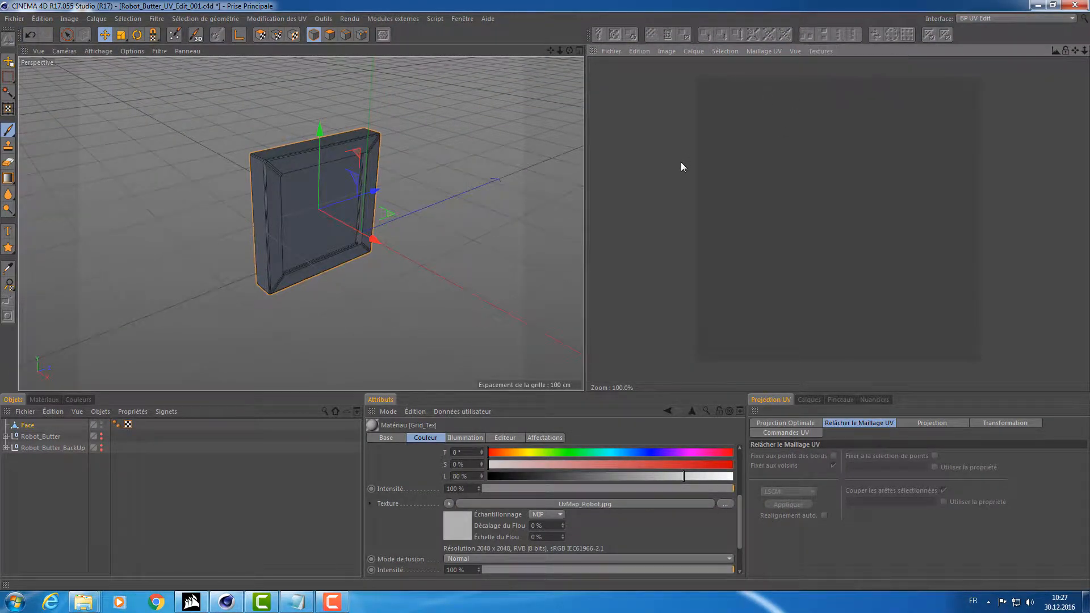
{"action": "left_click", "coordinate": [41, 400]}
{"action": "left_click", "coordinate": [21, 452]}
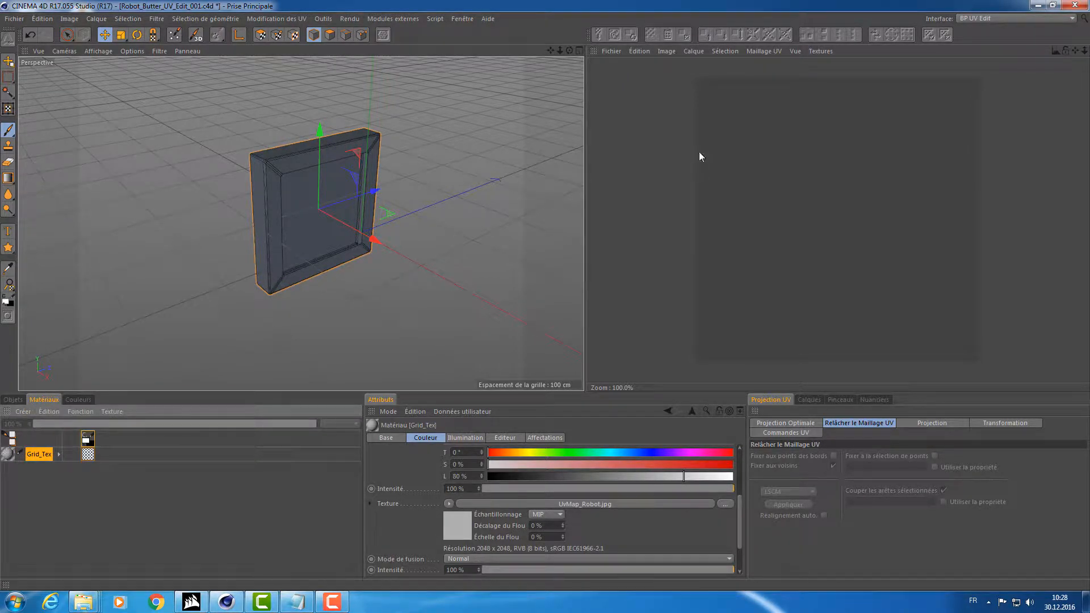
{"action": "left_click", "coordinate": [818, 51]}
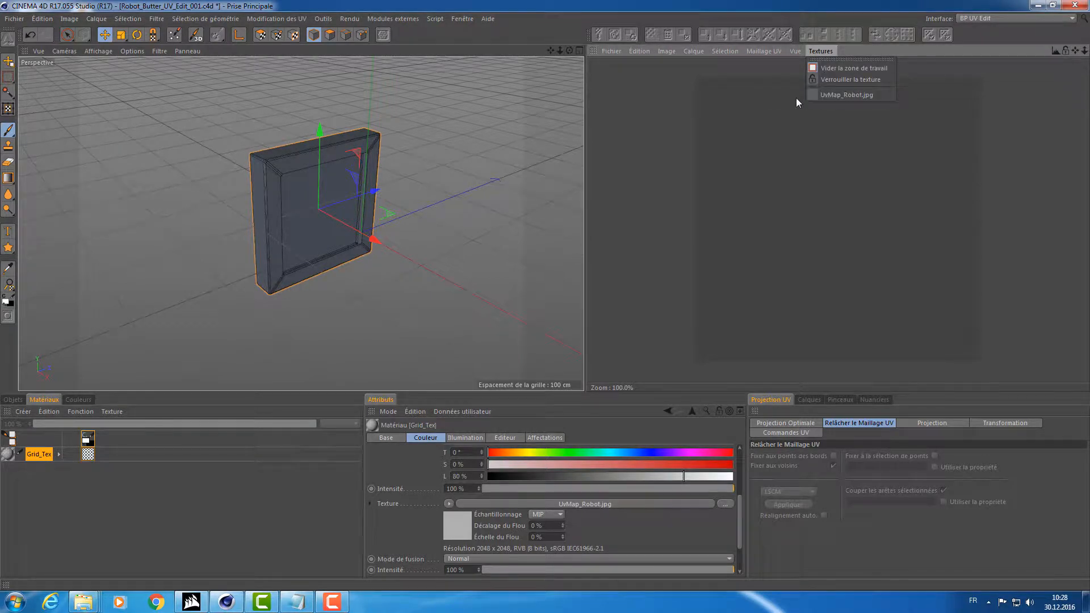
{"action": "left_click", "coordinate": [828, 94]}
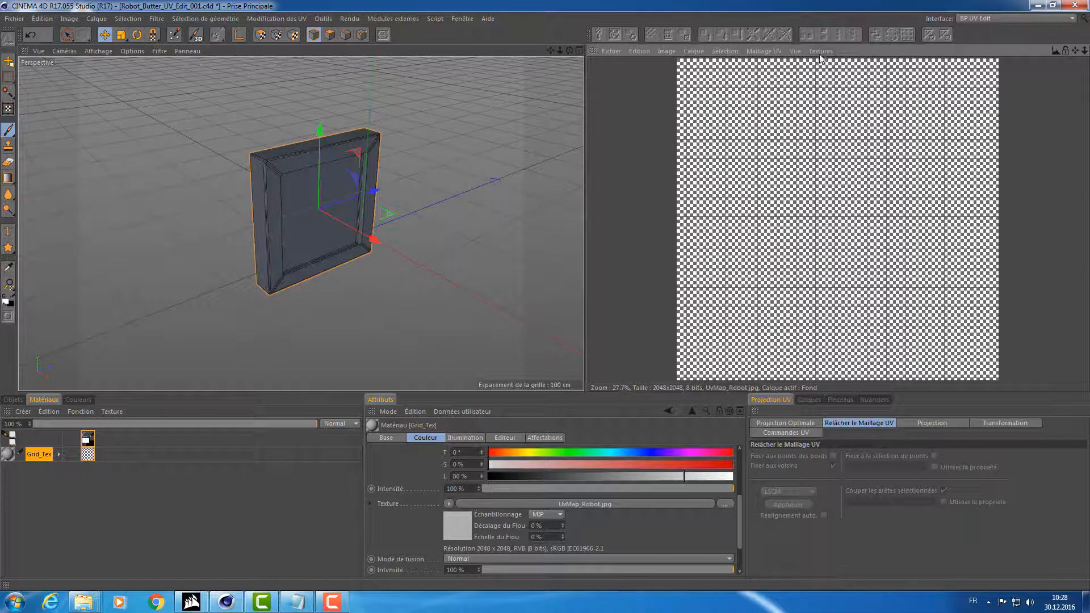
Apply the Grid_Tex material to the Face object.
{"action": "left_click_drag", "start_coordinate": [8, 455], "coordinate": [294, 205]}
{"action": "left_click", "coordinate": [12, 400]}
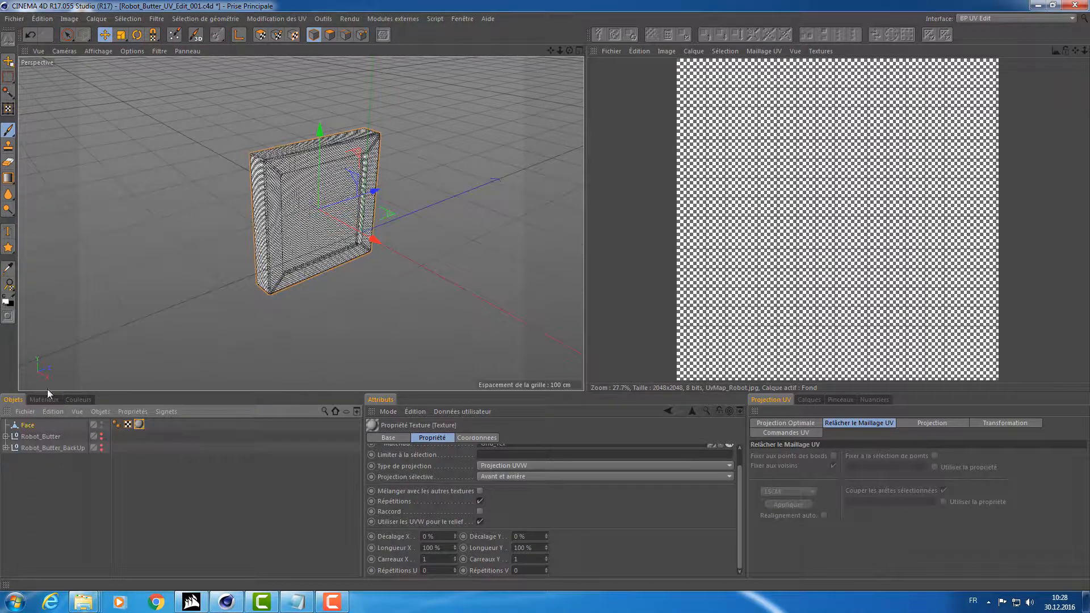
{"action": "left_click_drag", "start_coordinate": [196, 250], "coordinate": [394, 203], "text": "alt"}
{"action": "right_click_drag", "start_coordinate": [395, 204], "coordinate": [464, 206], "text": "alt"}
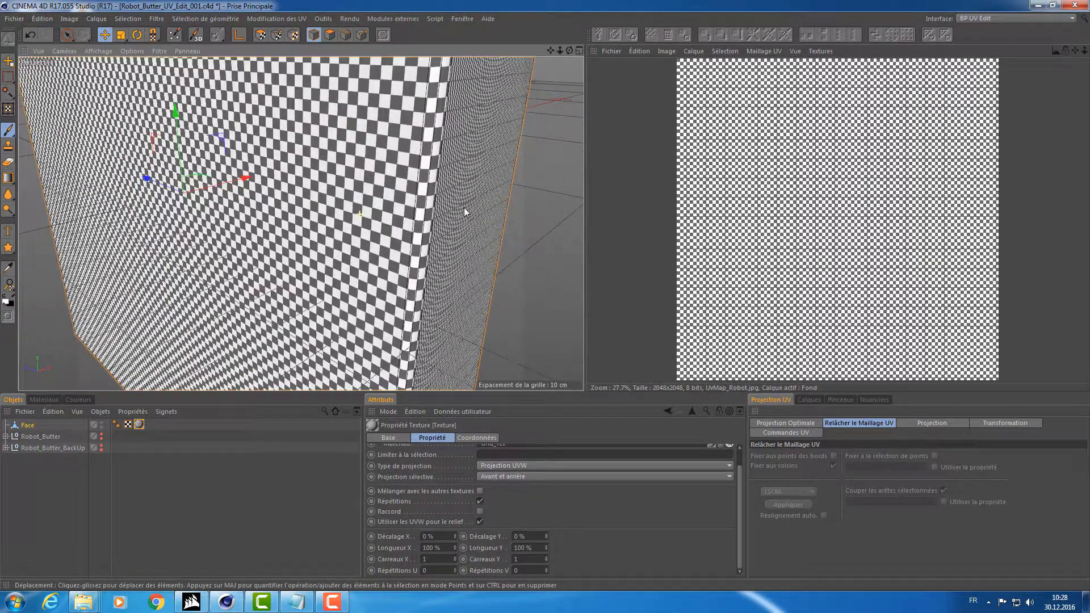
{"action": "left_click_drag", "start_coordinate": [464, 207], "coordinate": [248, 278], "text": "alt"}
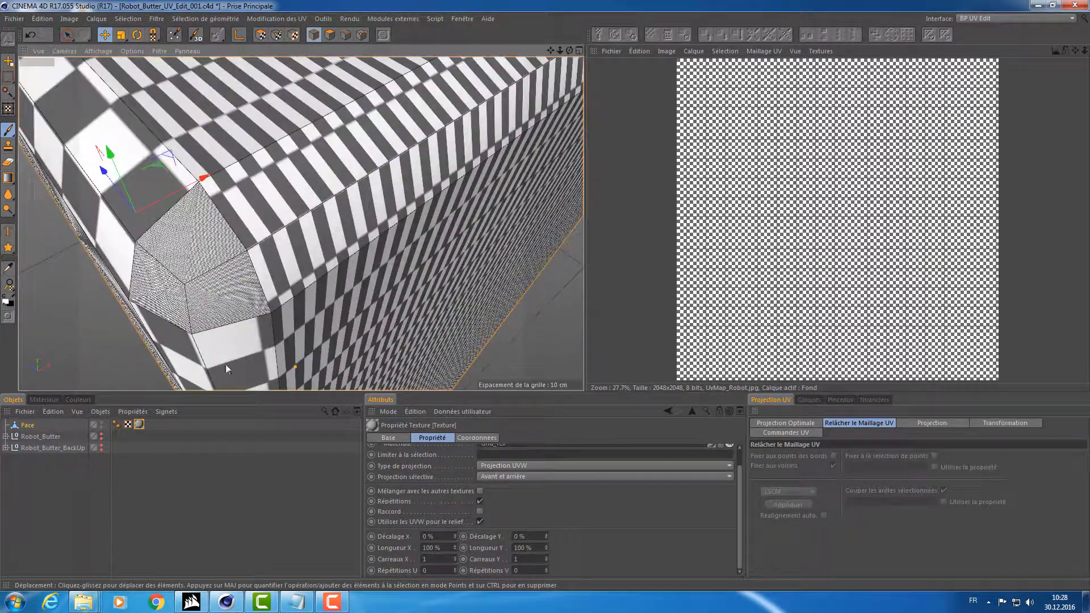
Set Grid_Tex's editor texture preview size to 2048x2048 and close the material editor.
{"action": "left_click", "coordinate": [43, 400]}
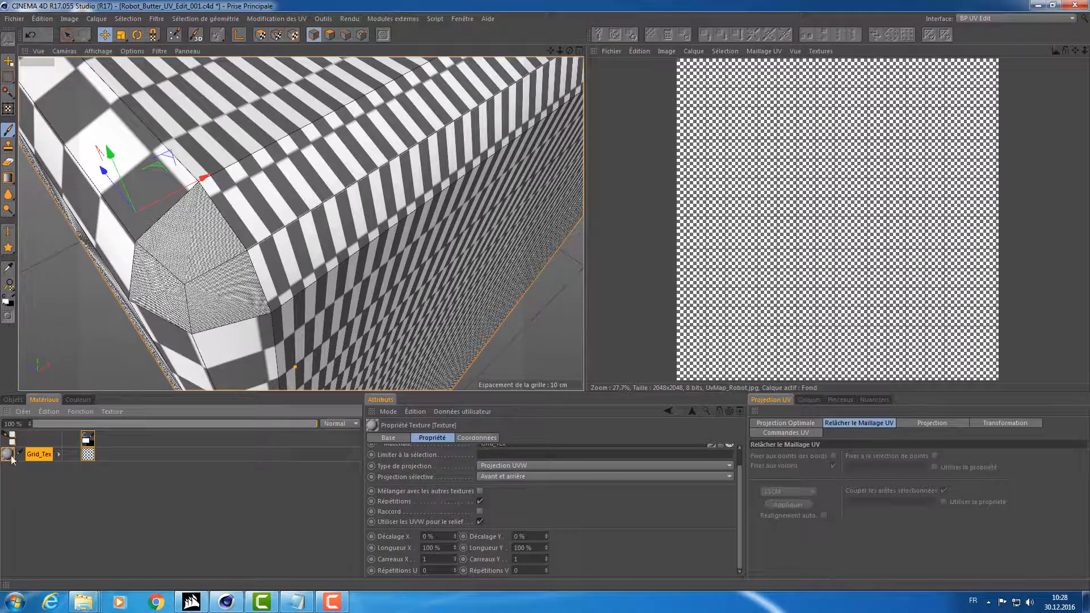
{"action": "double_click", "coordinate": [9, 456]}
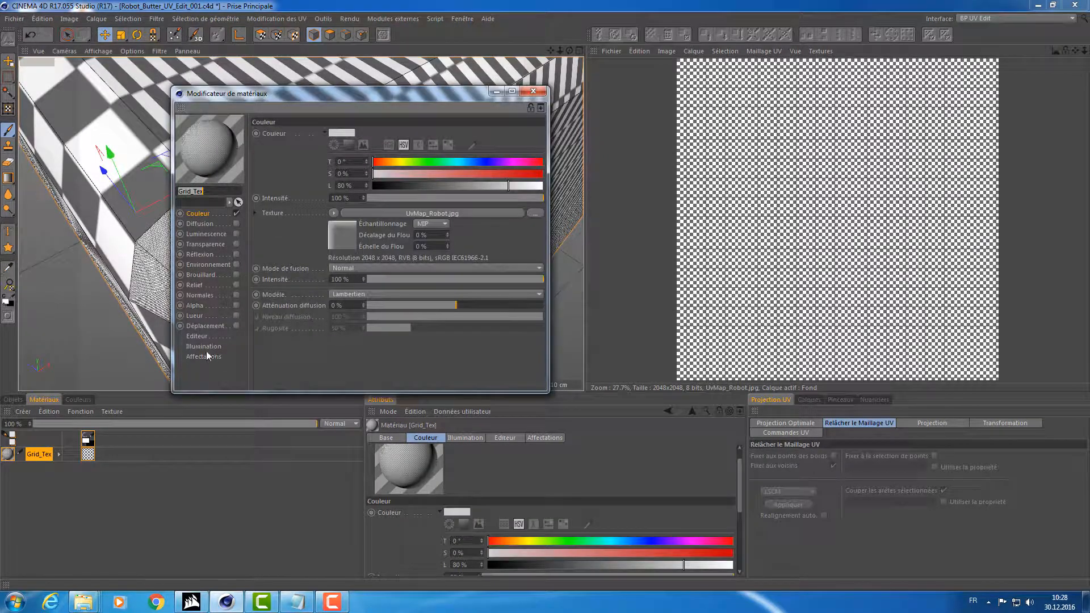
{"action": "left_click", "coordinate": [197, 336]}
{"action": "left_click", "coordinate": [369, 144]}
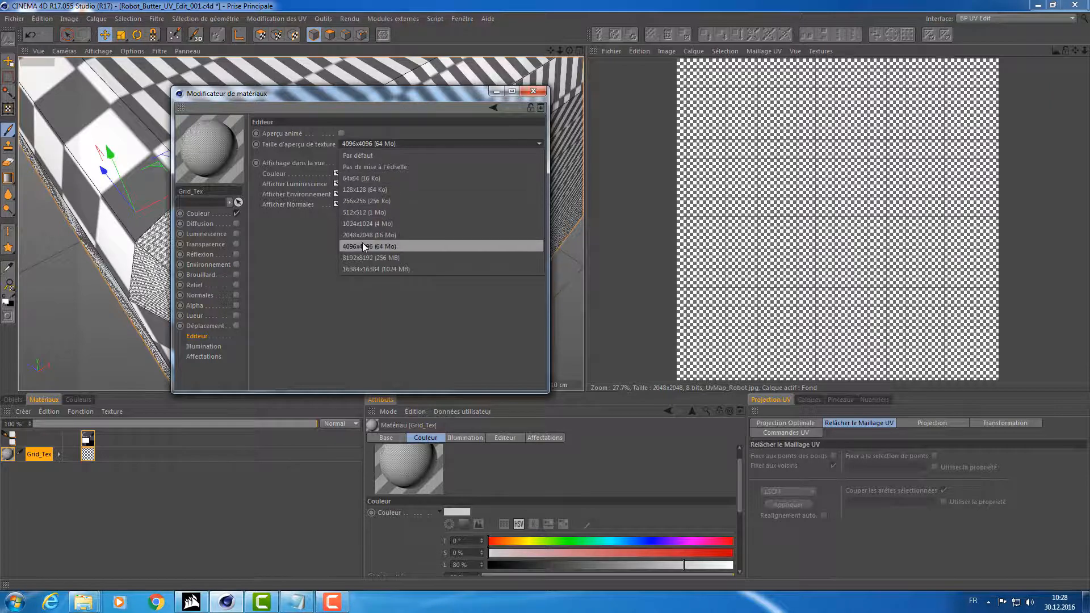
{"action": "left_click", "coordinate": [406, 246]}
{"action": "scroll", "coordinate": [412, 140], "scroll_direction": "up", "scroll_amount": 5}
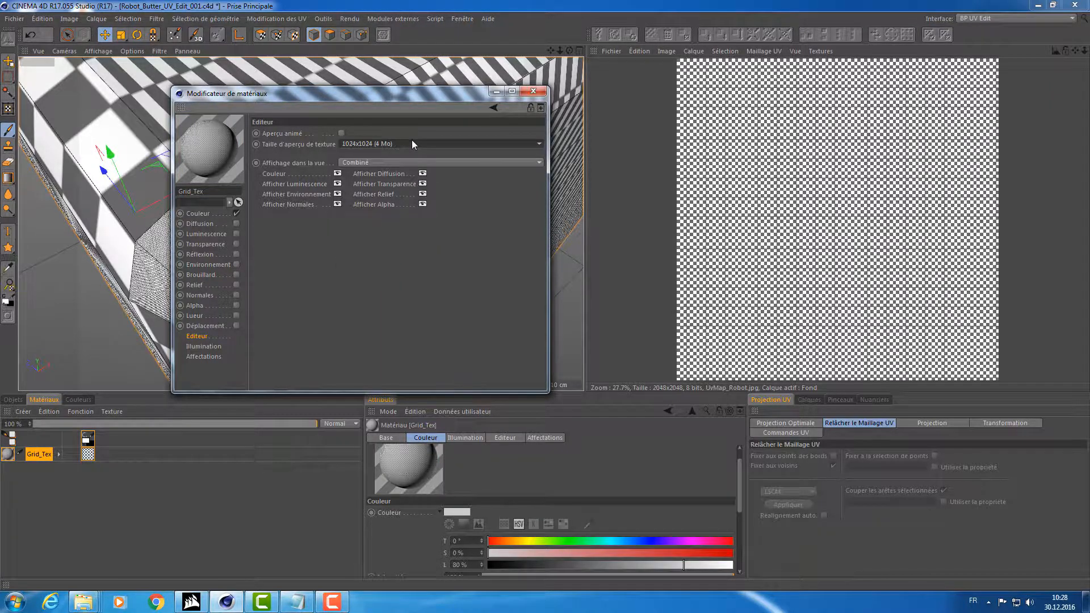
{"action": "scroll", "coordinate": [412, 144], "scroll_direction": "down", "scroll_amount": 5}
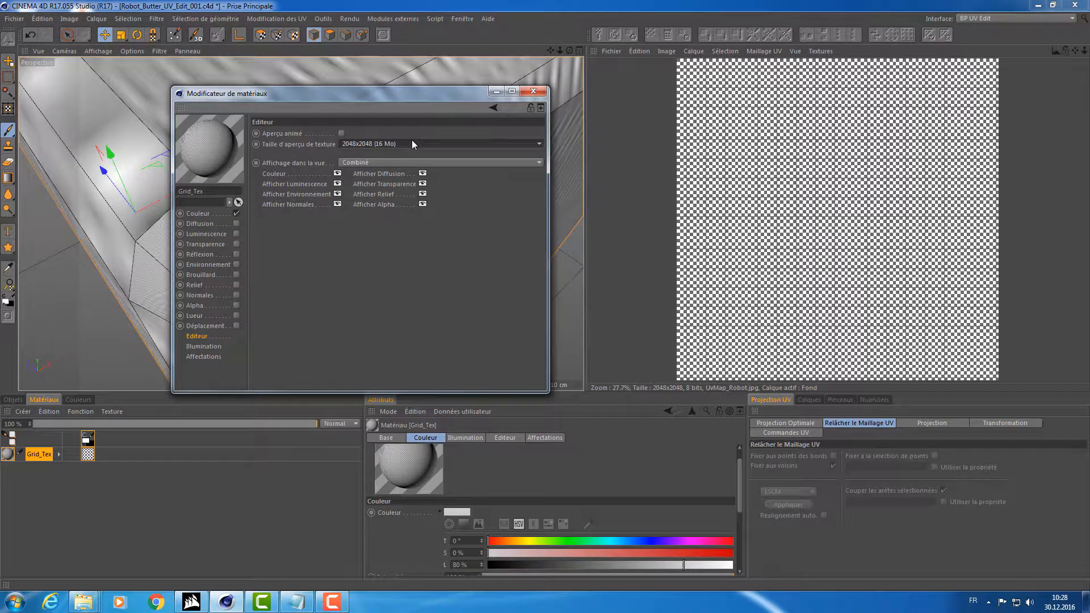
{"action": "left_click", "coordinate": [534, 91]}
Examine the checker pattern on the Face's front, sides and bevelled corners for stretching.
{"action": "scroll", "coordinate": [321, 207], "scroll_direction": "down", "scroll_amount": 6}
{"action": "scroll", "coordinate": [318, 217], "scroll_direction": "up", "scroll_amount": 8}
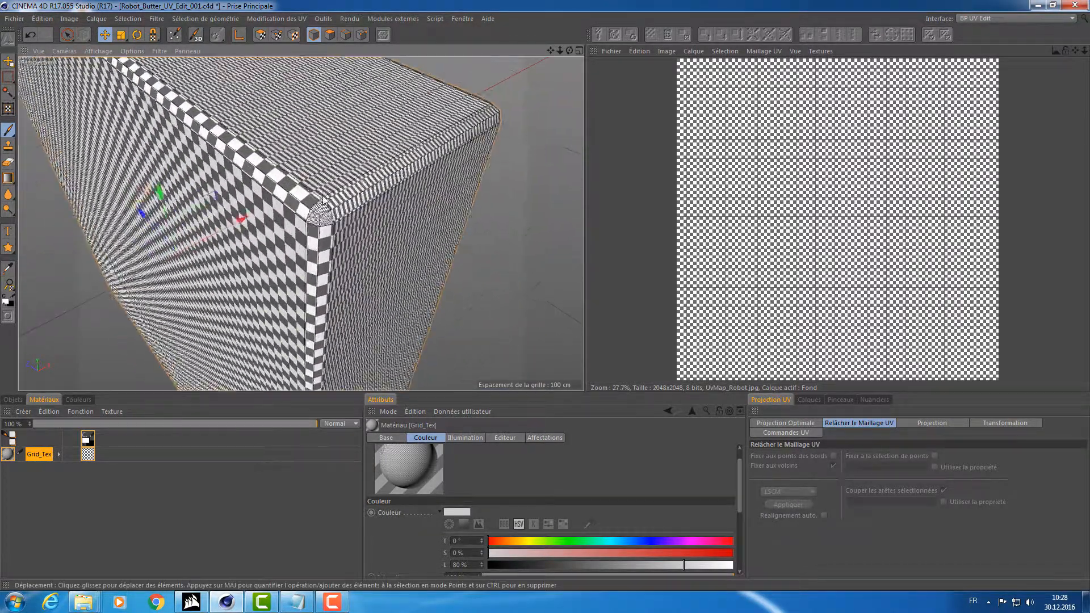
{"action": "scroll", "coordinate": [329, 240], "scroll_direction": "up", "scroll_amount": 3}
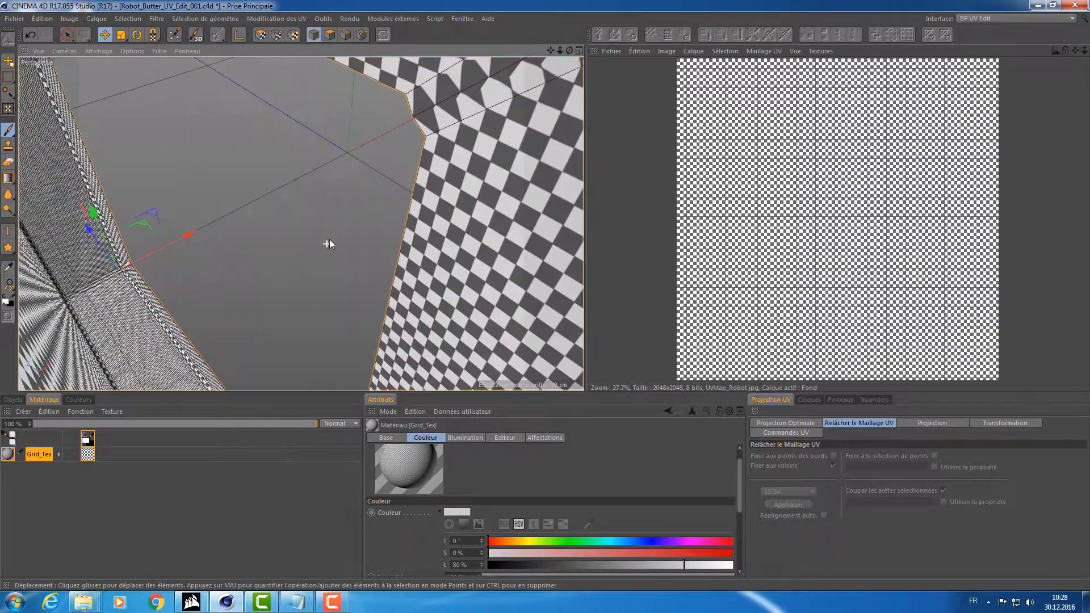
{"action": "scroll", "coordinate": [330, 240], "scroll_direction": "down", "scroll_amount": 3}
{"action": "scroll", "coordinate": [326, 241], "scroll_direction": "up", "scroll_amount": 1}
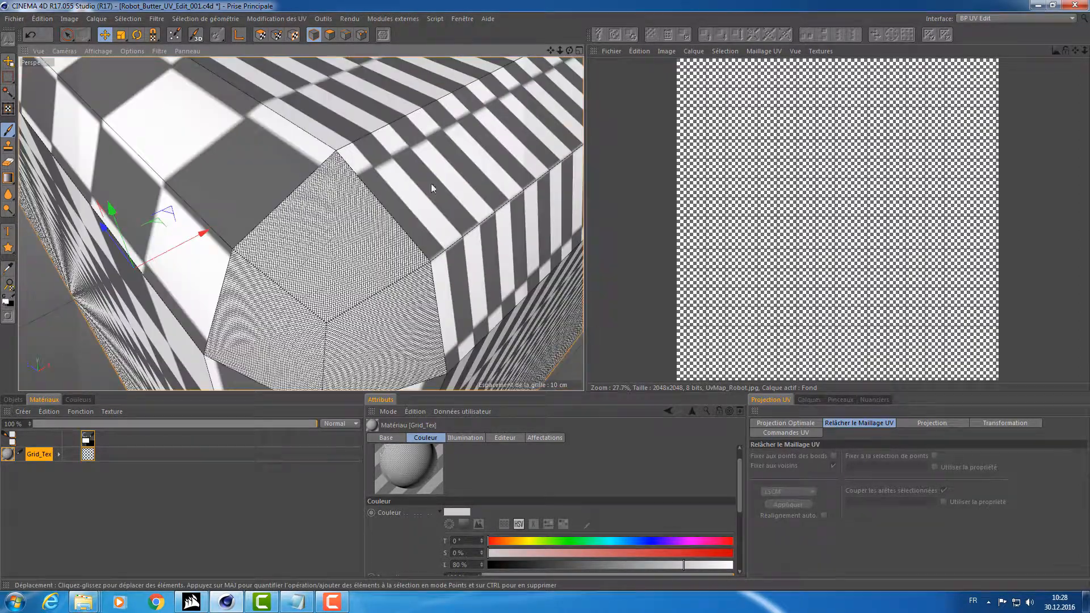
{"action": "left_click_drag", "start_coordinate": [560, 50], "coordinate": [585, 50]}
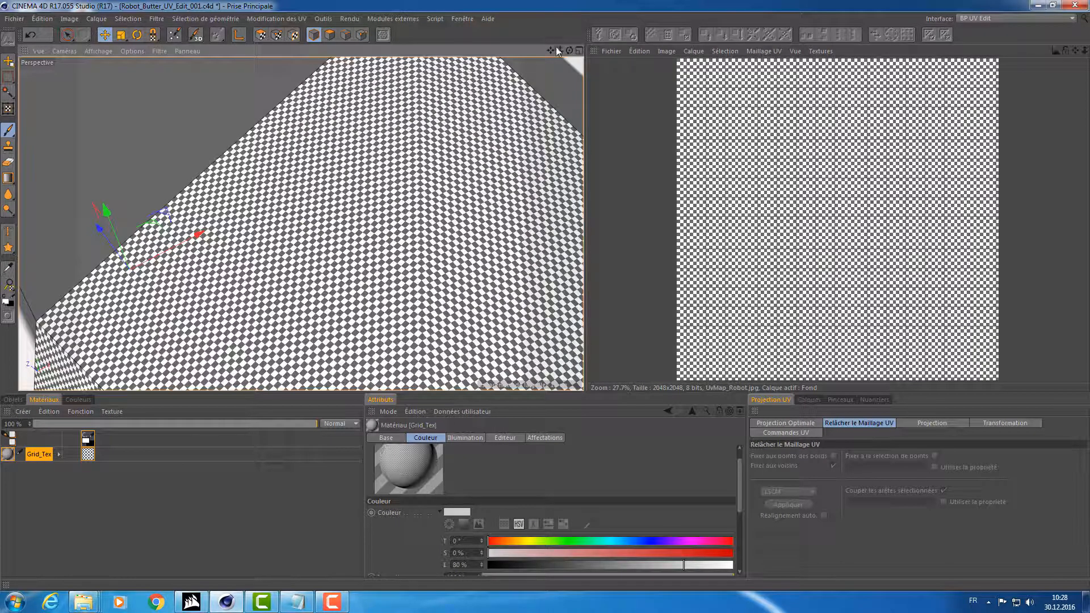
{"action": "left_click_drag", "start_coordinate": [559, 51], "coordinate": [505, 51]}
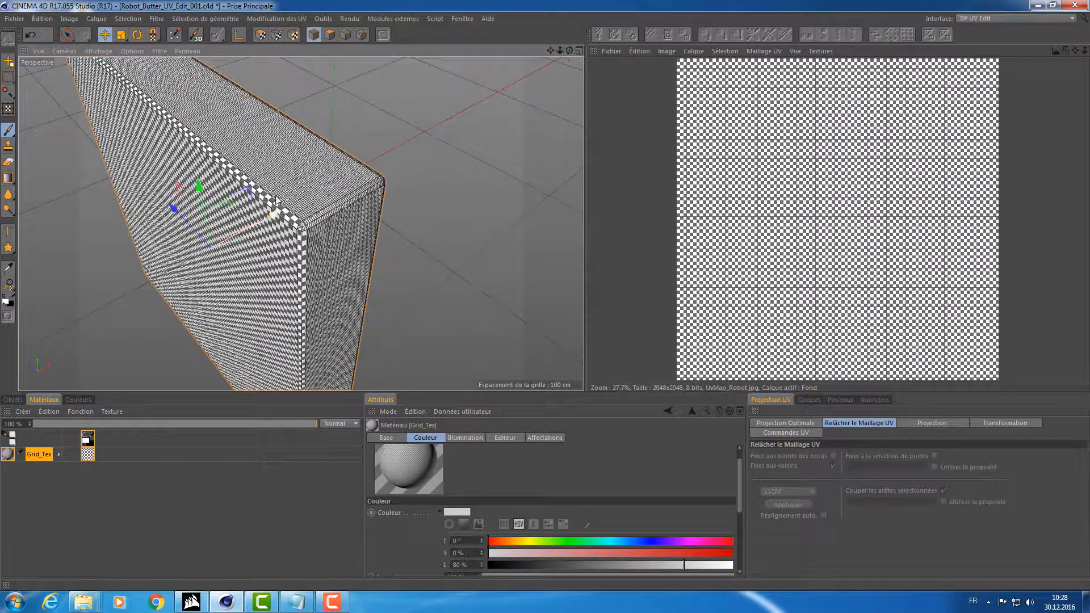
{"action": "scroll", "coordinate": [304, 156], "scroll_direction": "up", "scroll_amount": 6}
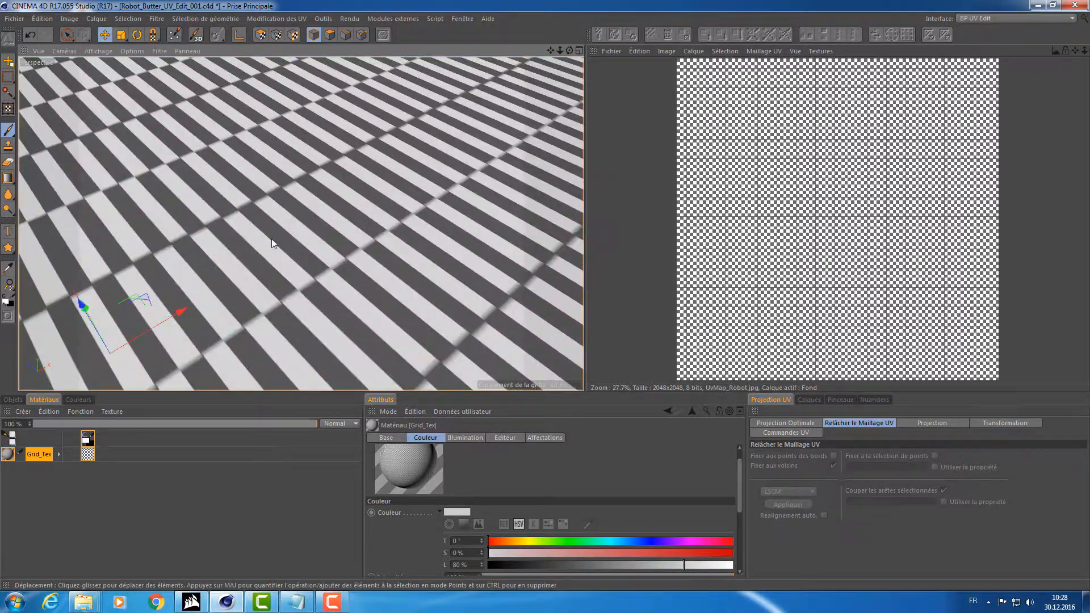
{"action": "scroll", "coordinate": [374, 179], "scroll_direction": "down", "scroll_amount": 7}
{"action": "left_click_drag", "start_coordinate": [375, 180], "coordinate": [200, 165], "text": "alt"}
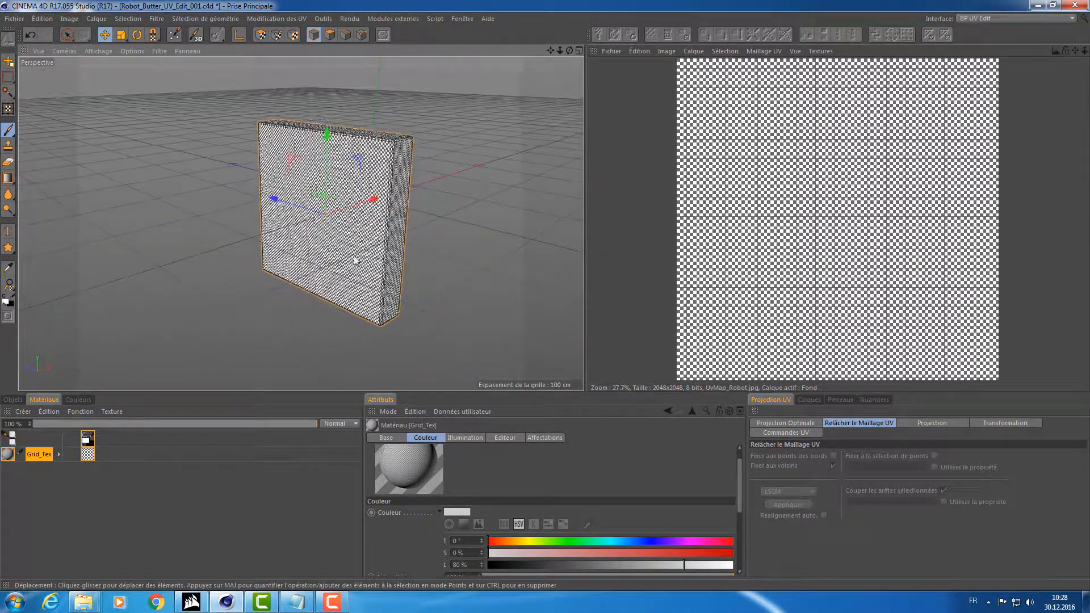
Switch to UV polygon editing mode for the Face.
{"action": "left_click", "coordinate": [259, 37]}
{"action": "mouse_move", "coordinate": [341, 192]}
{"action": "left_mouse_down", "text": "alt"}
{"action": "mouse_move", "coordinate": [230, 186]}
{"action": "mouse_move", "coordinate": [287, 153]}
{"action": "mouse_move", "coordinate": [265, 138]}
{"action": "left_mouse_up", "text": "alt"}
{"action": "scroll", "coordinate": [266, 139], "scroll_direction": "up", "scroll_amount": 6}
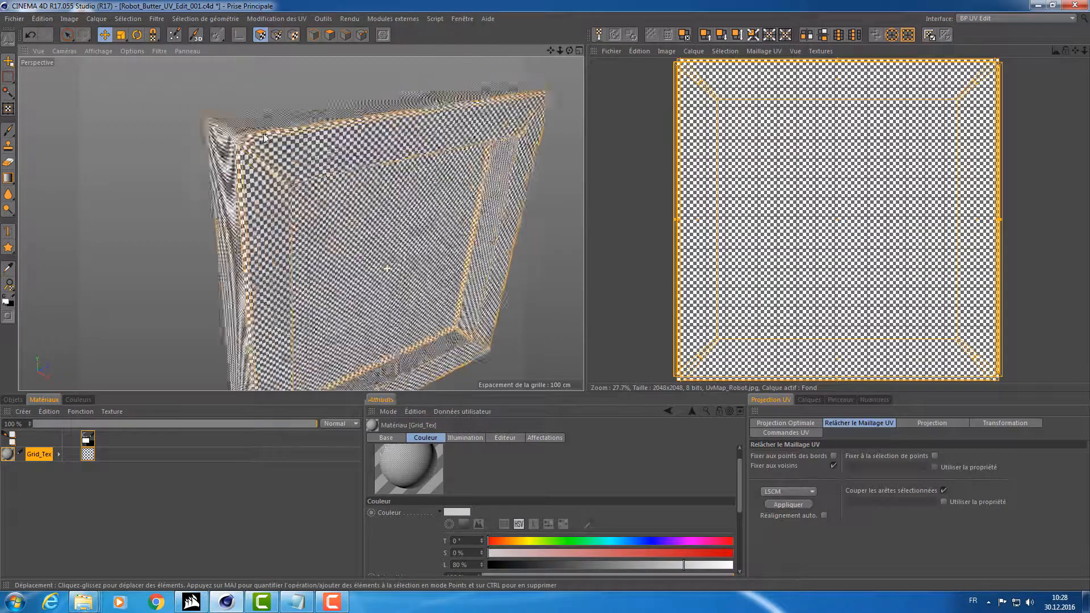
{"action": "scroll", "coordinate": [266, 139], "scroll_direction": "up", "scroll_amount": 4}
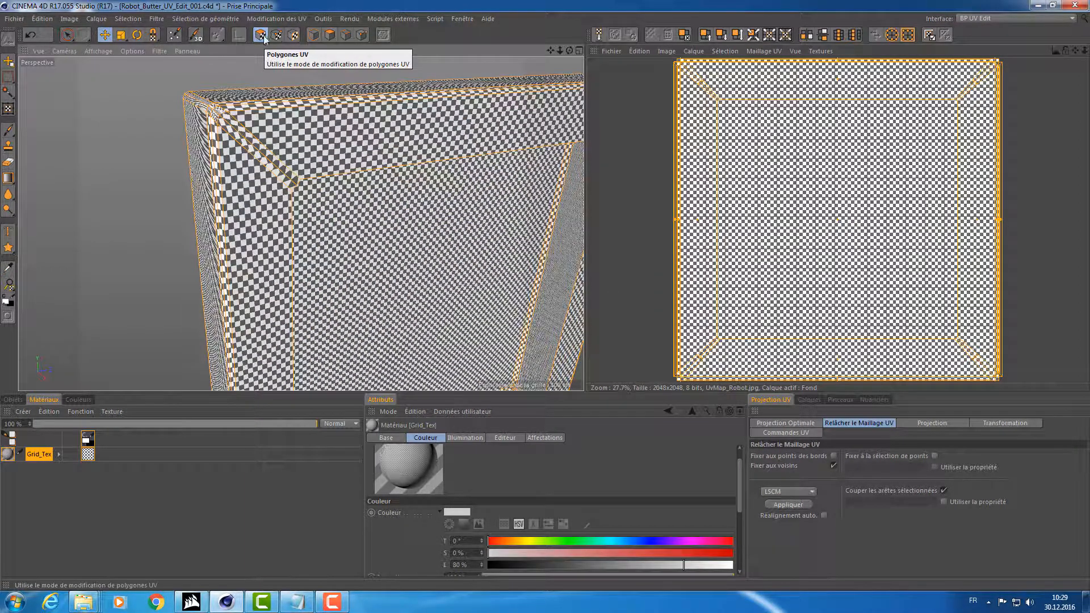
{"action": "left_click_drag", "start_coordinate": [245, 109], "coordinate": [380, 139], "text": "alt"}
Frame the Face in the four-view layout and apply a Frontal UV projection from the Right view.
{"action": "middle_click", "coordinate": [272, 229]}
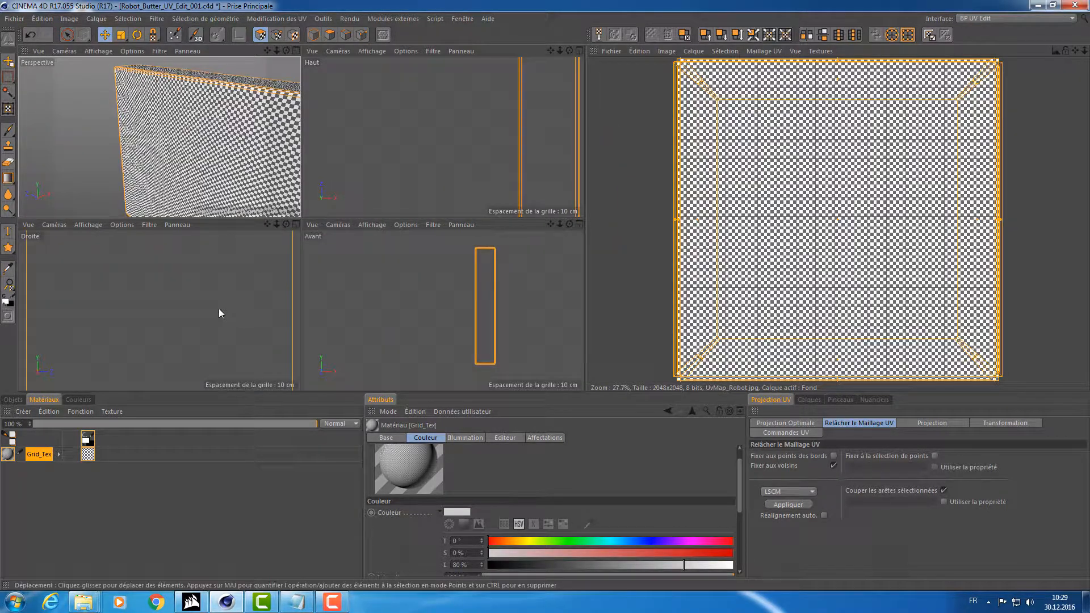
{"action": "key", "text": "h"}
{"action": "key", "text": "h"}
{"action": "key", "text": "h"}
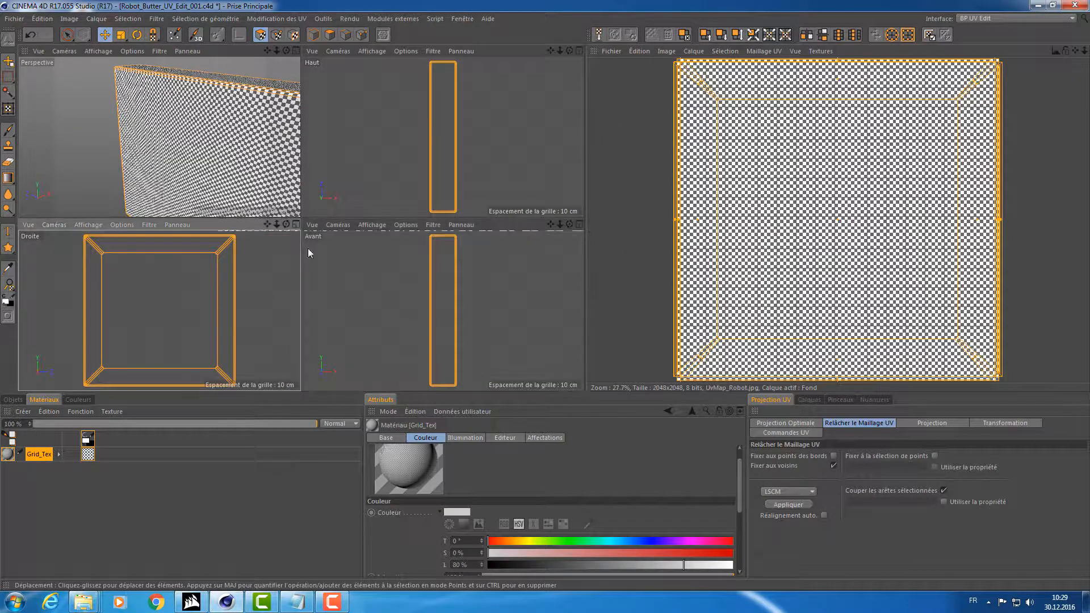
{"action": "key", "text": "h"}
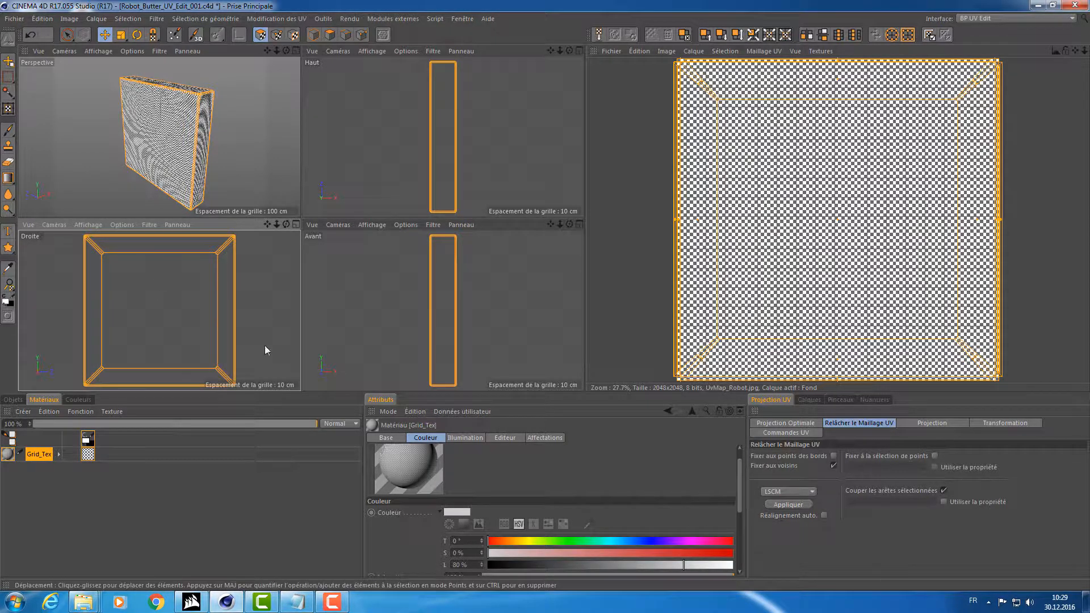
{"action": "left_click", "coordinate": [919, 423]}
{"action": "left_click", "coordinate": [878, 457]}
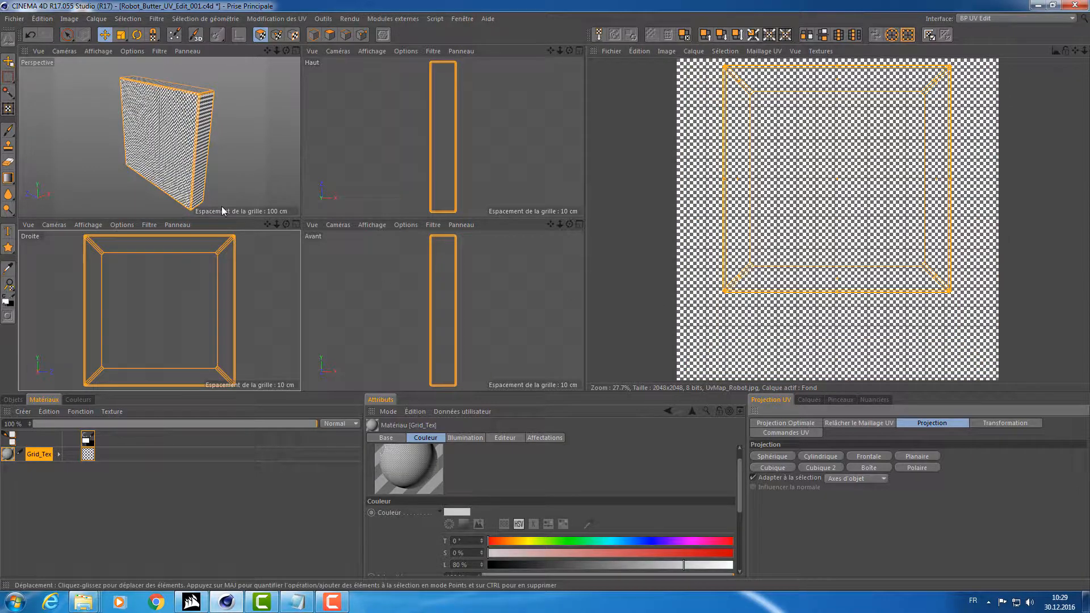
Examine the projected checker pattern on the Face's front, sides and inner recess in the perspective view.
{"action": "left_click_drag", "start_coordinate": [213, 152], "coordinate": [137, 159], "text": "alt"}
{"action": "scroll", "coordinate": [223, 104], "scroll_direction": "up", "scroll_amount": 5}
{"action": "scroll", "coordinate": [239, 109], "scroll_direction": "down", "scroll_amount": 5}
{"action": "scroll", "coordinate": [199, 141], "scroll_direction": "up", "scroll_amount": 5}
{"action": "left_click_drag", "start_coordinate": [200, 141], "coordinate": [118, 118], "text": "alt"}
{"action": "scroll", "coordinate": [178, 144], "scroll_direction": "down", "scroll_amount": 6}
{"action": "scroll", "coordinate": [126, 130], "scroll_direction": "up", "scroll_amount": 5}
{"action": "scroll", "coordinate": [128, 115], "scroll_direction": "up", "scroll_amount": 3}
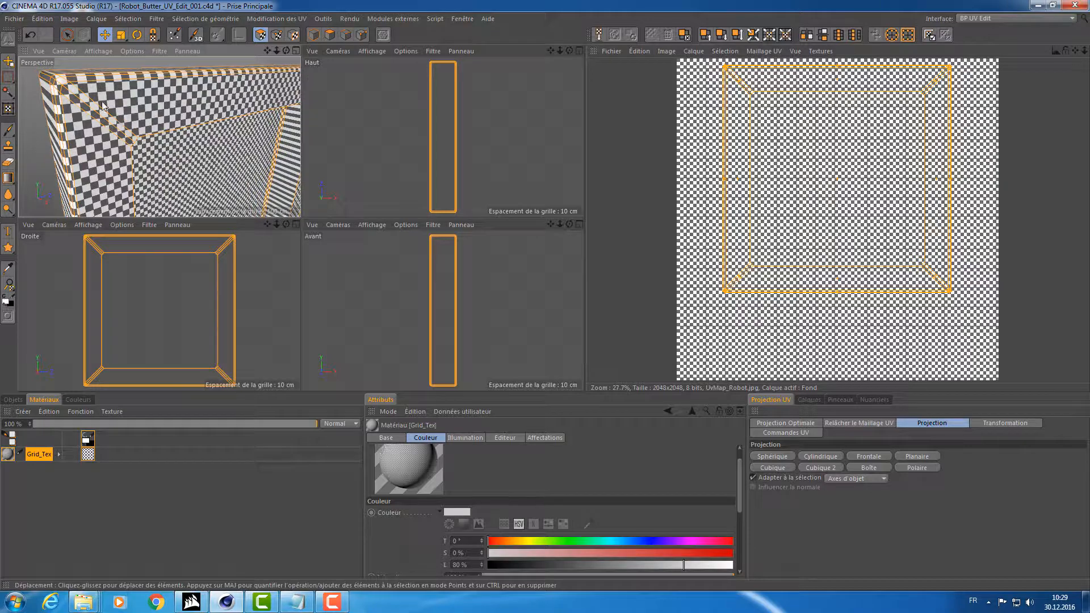
Select the sloped upper polygon of the Face's front frame and examine its placement in the UV mesh.
{"action": "left_click", "coordinate": [145, 97]}
{"action": "scroll", "coordinate": [803, 86], "scroll_direction": "up", "scroll_amount": 5}
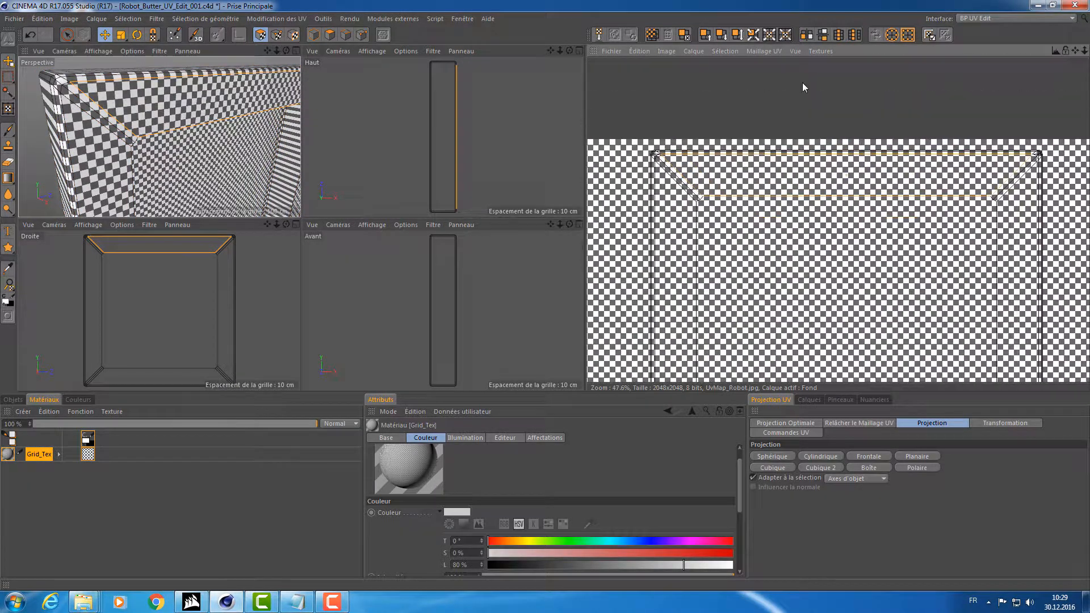
{"action": "scroll", "coordinate": [765, 193], "scroll_direction": "up", "scroll_amount": 2}
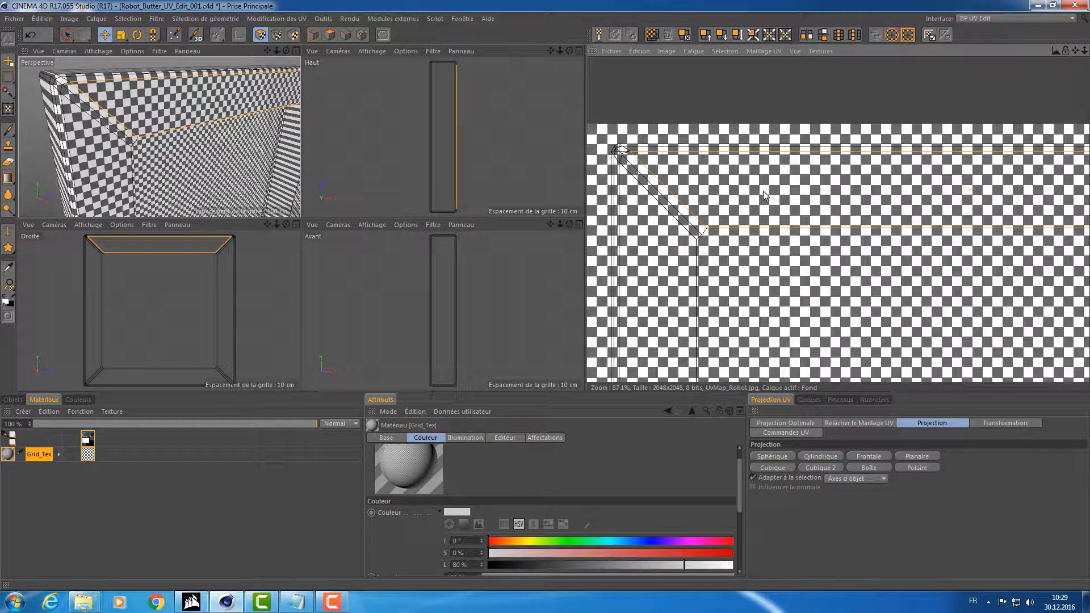
{"action": "scroll", "coordinate": [836, 199], "scroll_direction": "down", "scroll_amount": 5}
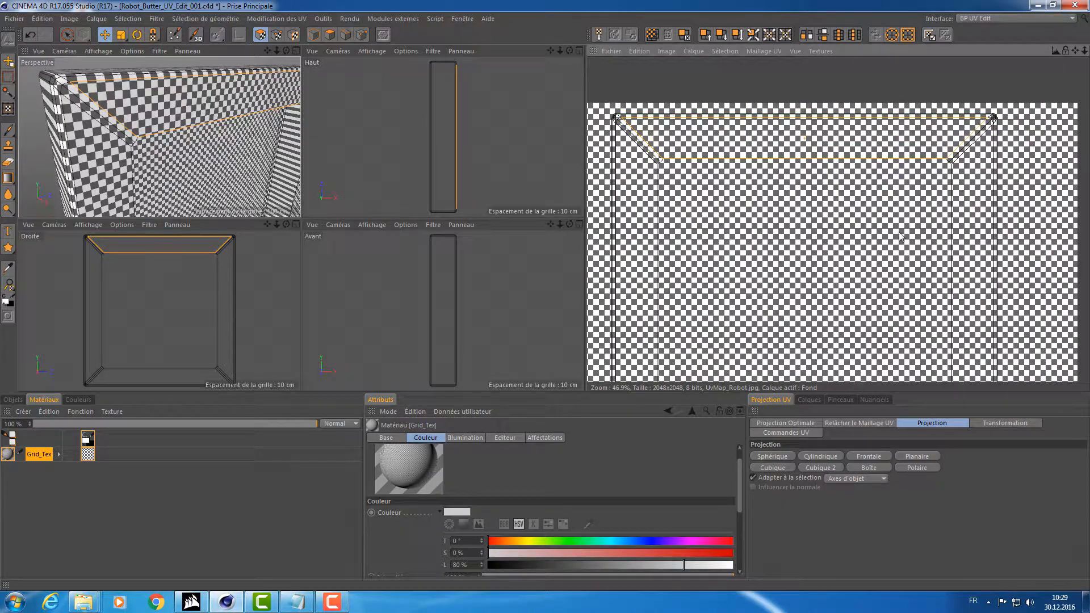
{"action": "scroll", "coordinate": [901, 240], "scroll_direction": "down", "scroll_amount": 1}
{"action": "scroll", "coordinate": [236, 158], "scroll_direction": "up", "scroll_amount": 8}
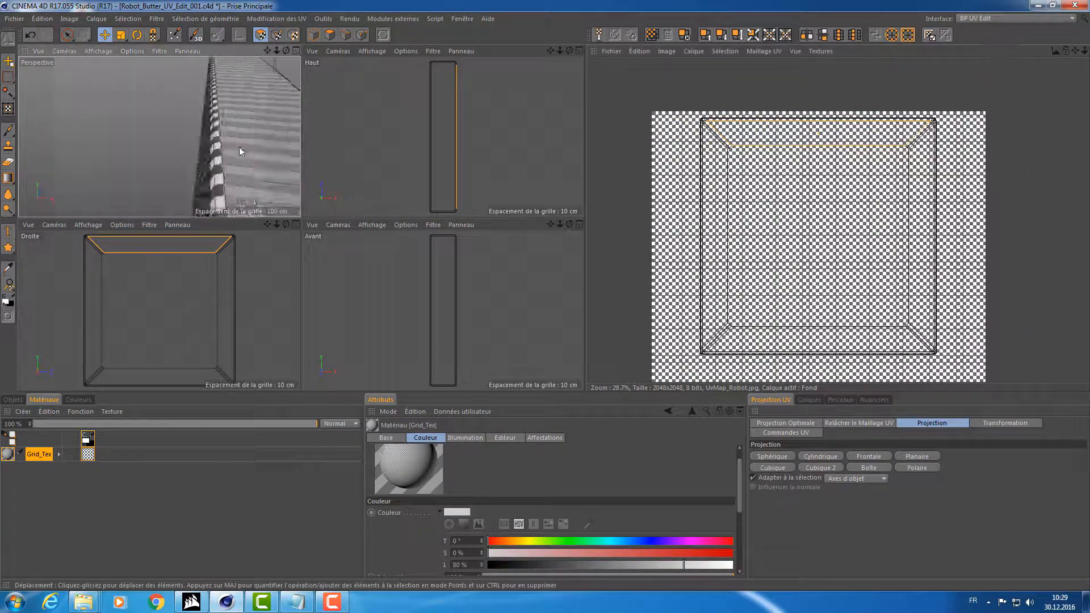
Switch to edge mode in an enlarged perspective view and bring the Face's bevelled upper front corner close.
{"action": "key", "text": "ctrl+a"}
{"action": "left_click_drag", "start_coordinate": [185, 128], "coordinate": [233, 140], "text": "alt"}
{"action": "left_click", "coordinate": [343, 35]}
{"action": "middle_click", "coordinate": [253, 132]}
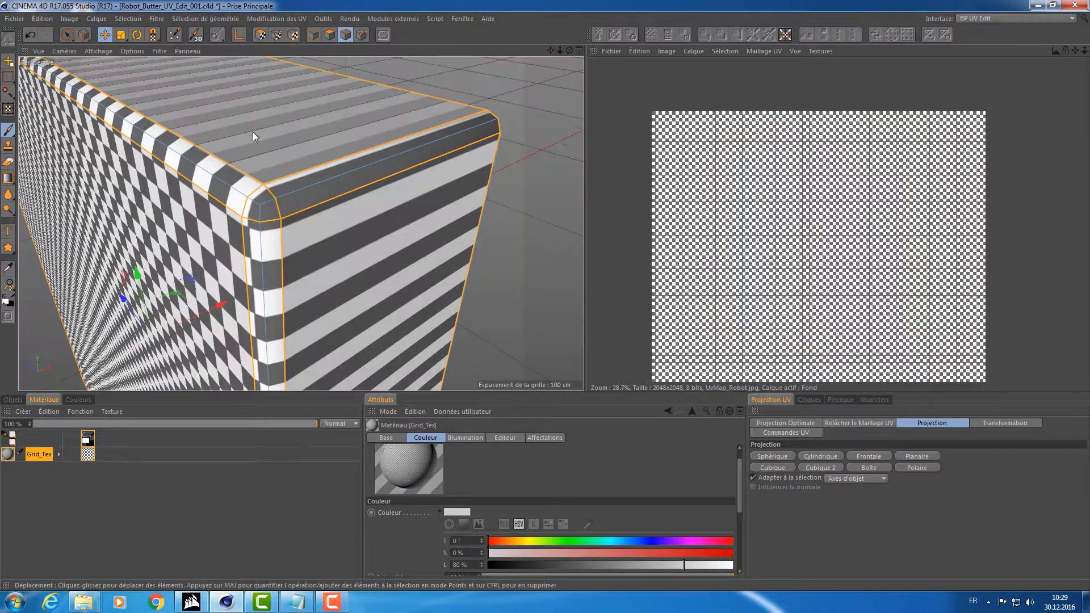
{"action": "left_click_drag", "start_coordinate": [302, 236], "coordinate": [296, 215], "text": "alt"}
{"action": "left_click_drag", "start_coordinate": [435, 172], "coordinate": [476, 266], "text": "alt"}
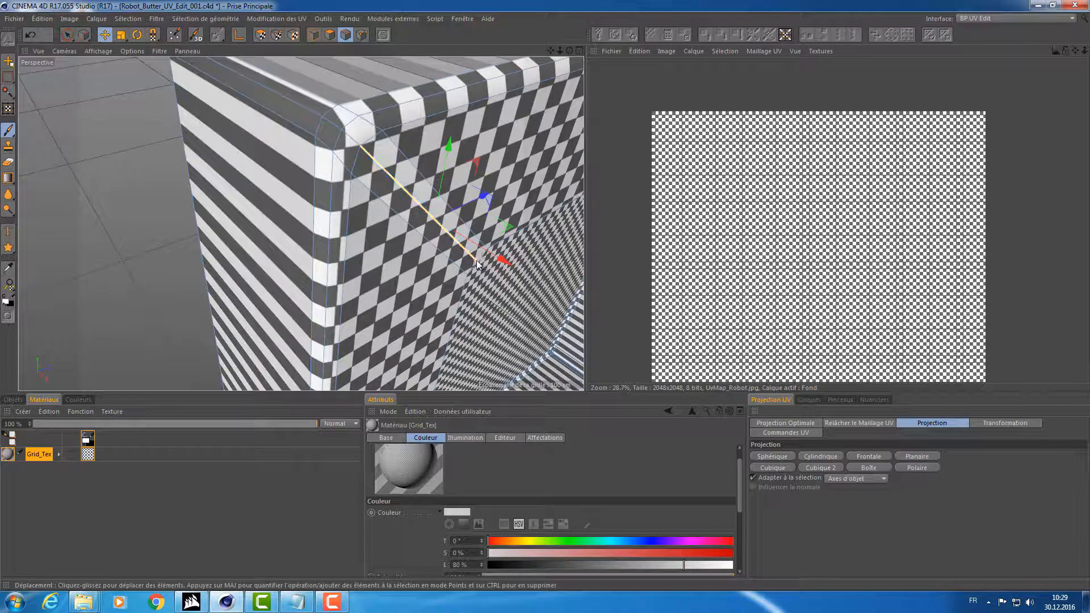
Select the central point of the Face's bevelled upper corner in point mode.
{"action": "left_click", "coordinate": [362, 35]}
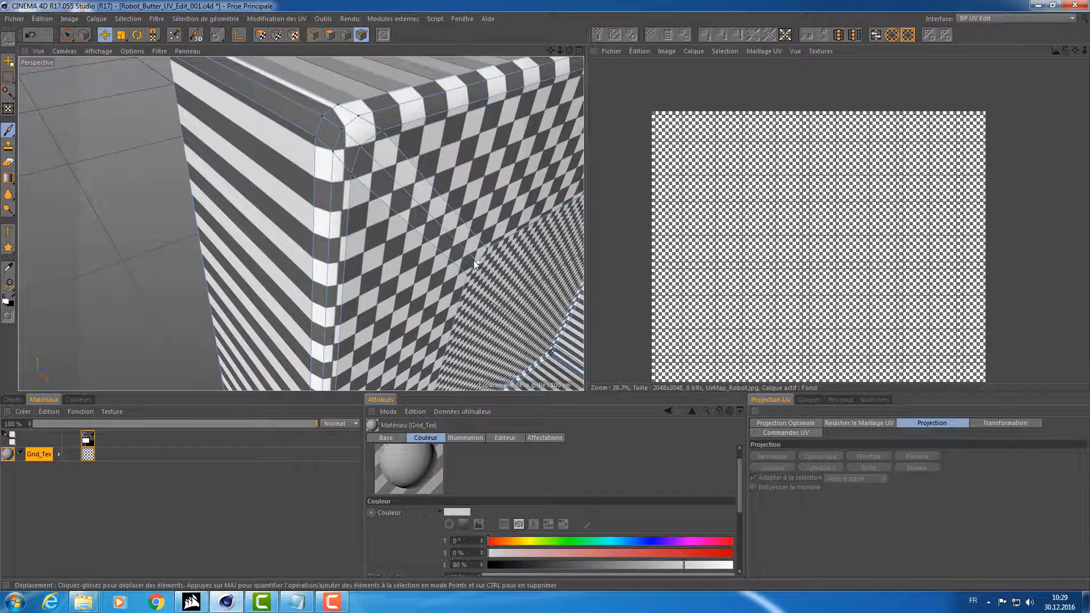
{"action": "left_click_drag", "start_coordinate": [396, 199], "coordinate": [345, 121], "text": "alt"}
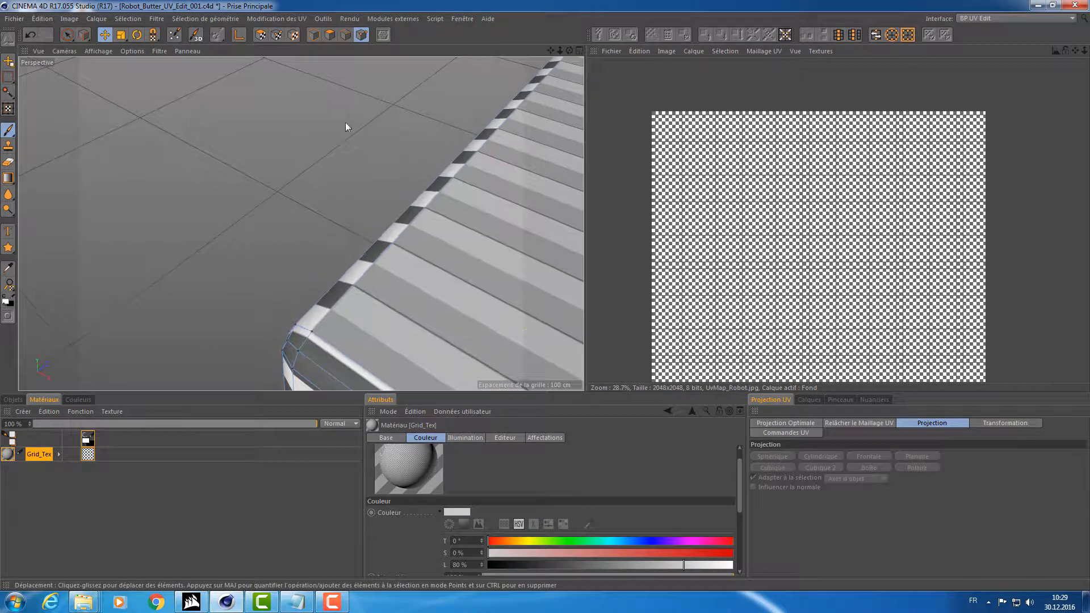
{"action": "left_click", "coordinate": [296, 351]}
{"action": "left_click_drag", "start_coordinate": [296, 350], "coordinate": [486, 167], "text": "alt"}
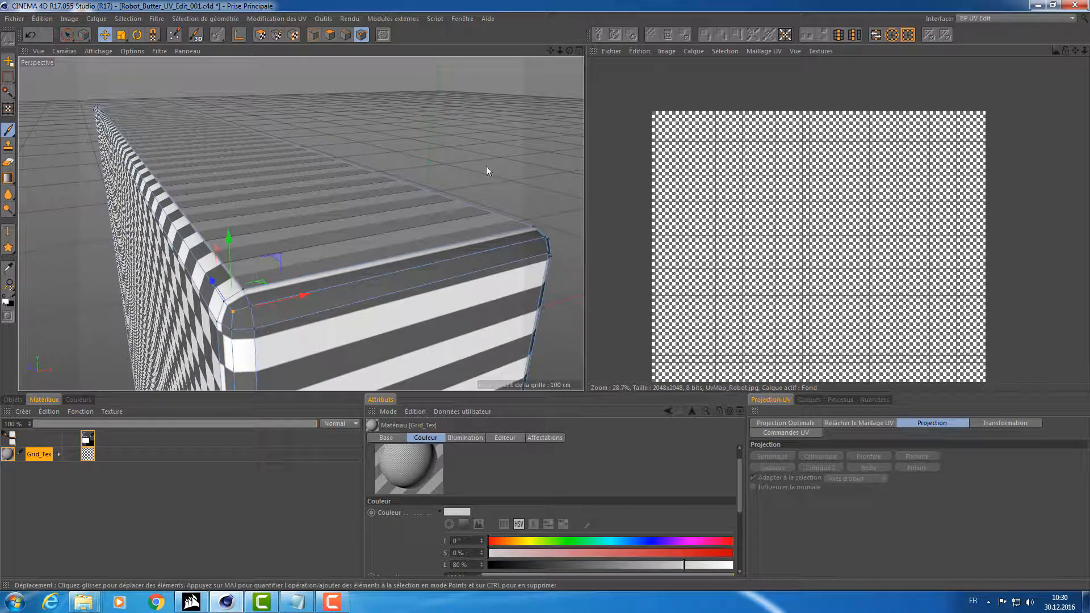
Select the upper corner's middle bevel edge, the long edge across the Face's thickness, and the diagonal edge on the front frame.
{"action": "left_click", "coordinate": [346, 34]}
{"action": "left_click", "coordinate": [342, 286]}
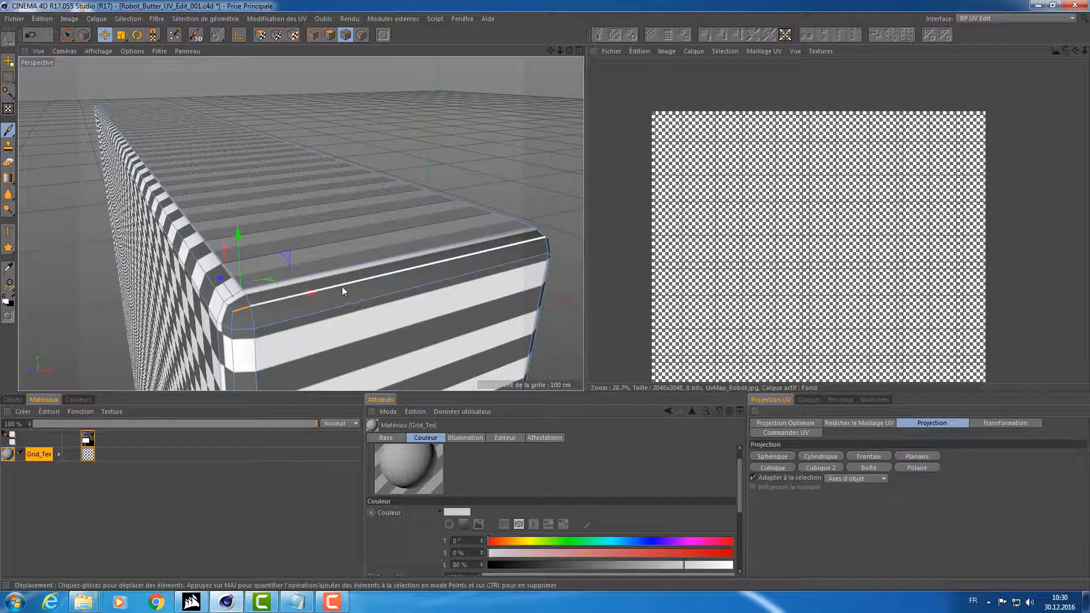
{"action": "left_click_drag", "start_coordinate": [352, 281], "coordinate": [199, 126], "text": "alt"}
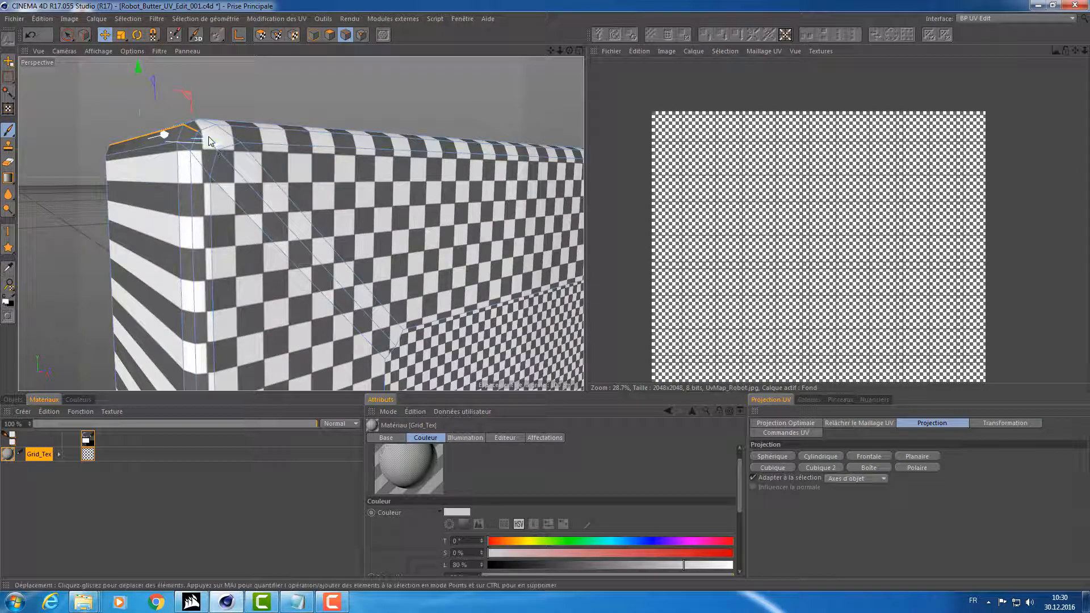
{"action": "left_click", "coordinate": [264, 196]}
{"action": "left_click_drag", "start_coordinate": [425, 285], "coordinate": [432, 236], "text": "alt"}
{"action": "left_click", "coordinate": [442, 159]}
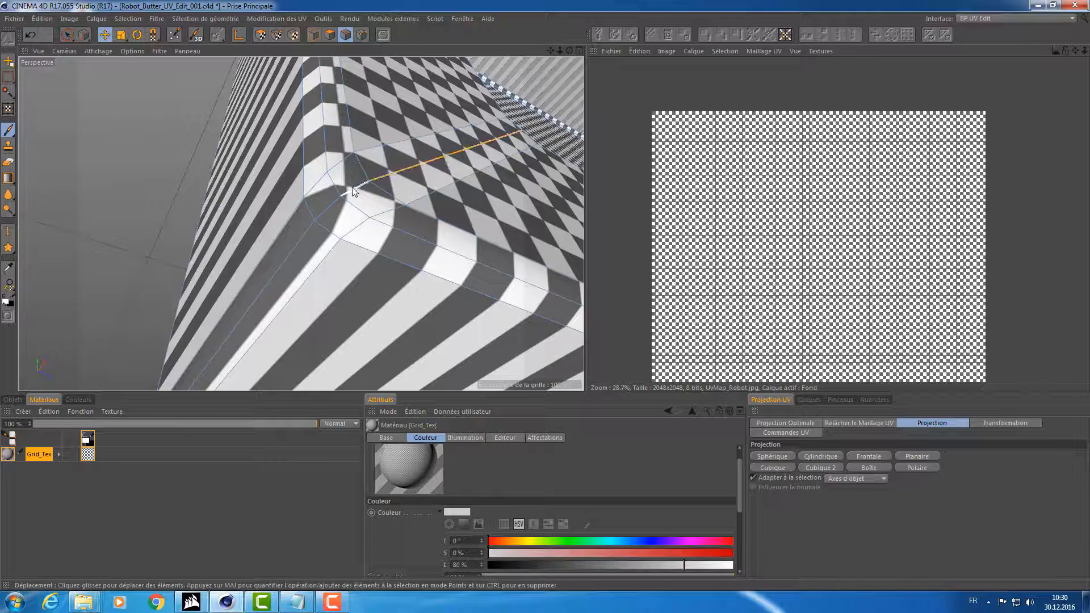
Add the short middle bevel edge and the long thickness edge at the Face's lower corner to the selection.
{"action": "left_click_drag", "start_coordinate": [295, 302], "coordinate": [418, 311], "text": "alt"}
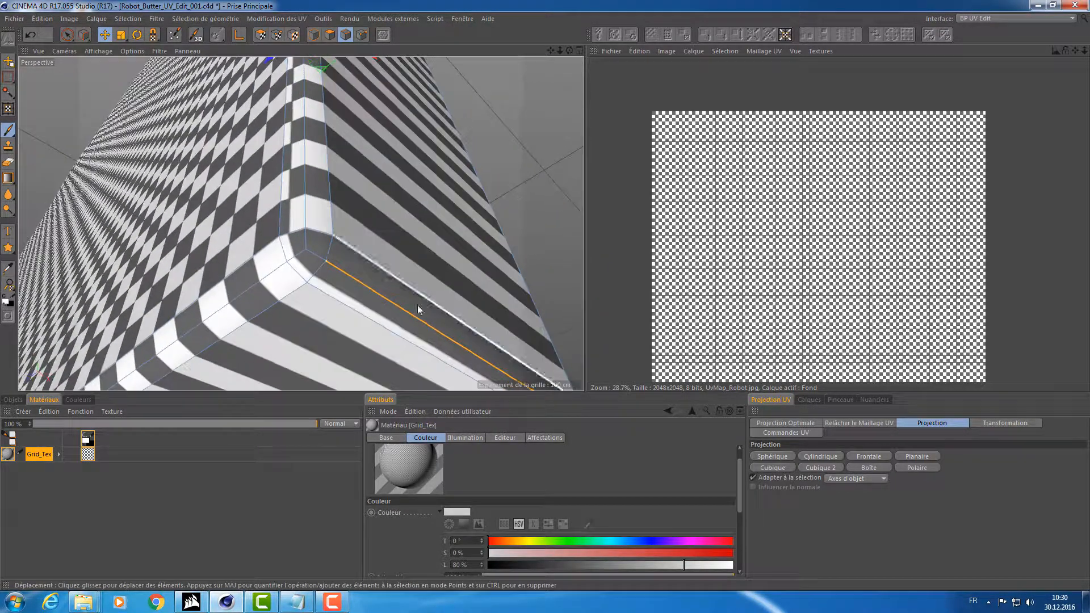
{"action": "scroll", "coordinate": [348, 262], "scroll_direction": "down", "scroll_amount": 10}
{"action": "left_click_drag", "start_coordinate": [348, 210], "coordinate": [412, 335], "text": "alt"}
{"action": "middle_click_drag", "start_coordinate": [203, 243], "coordinate": [327, 244], "text": "alt"}
{"action": "scroll", "coordinate": [327, 244], "scroll_direction": "up", "scroll_amount": 10}
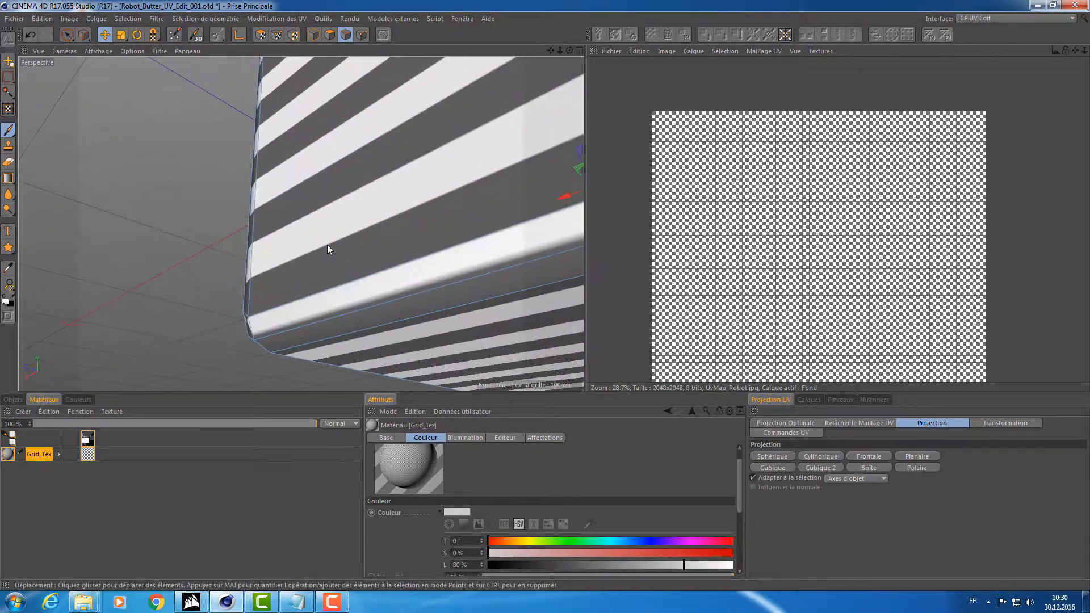
{"action": "scroll", "coordinate": [326, 246], "scroll_direction": "down", "scroll_amount": 3}
{"action": "left_click_drag", "start_coordinate": [372, 251], "coordinate": [350, 269], "text": "alt"}
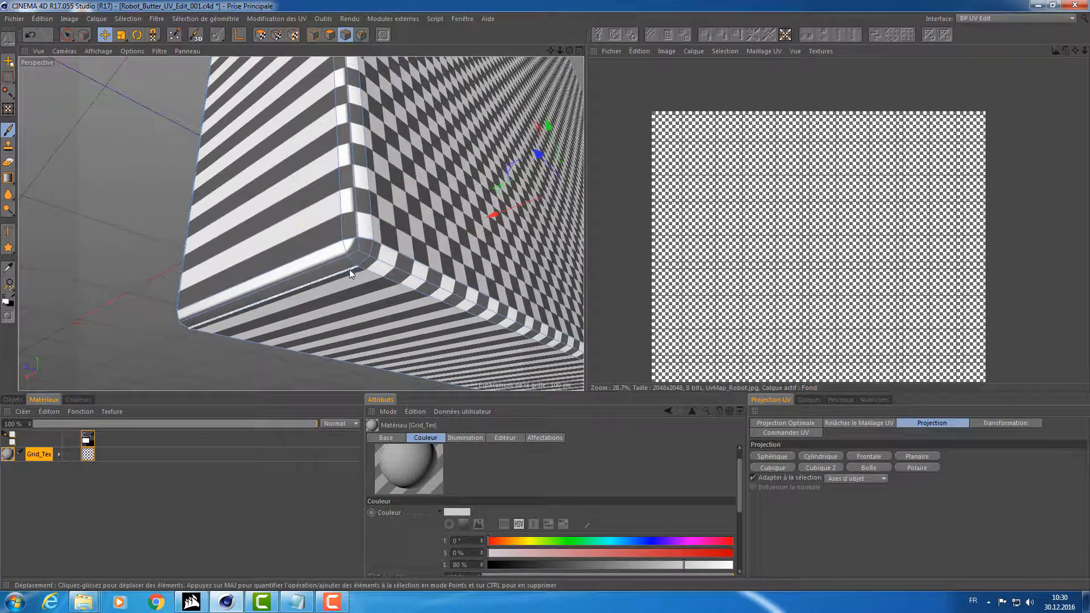
{"action": "scroll", "coordinate": [355, 264], "scroll_direction": "up", "scroll_amount": 5}
{"action": "scroll", "coordinate": [360, 263], "scroll_direction": "down", "scroll_amount": 3}
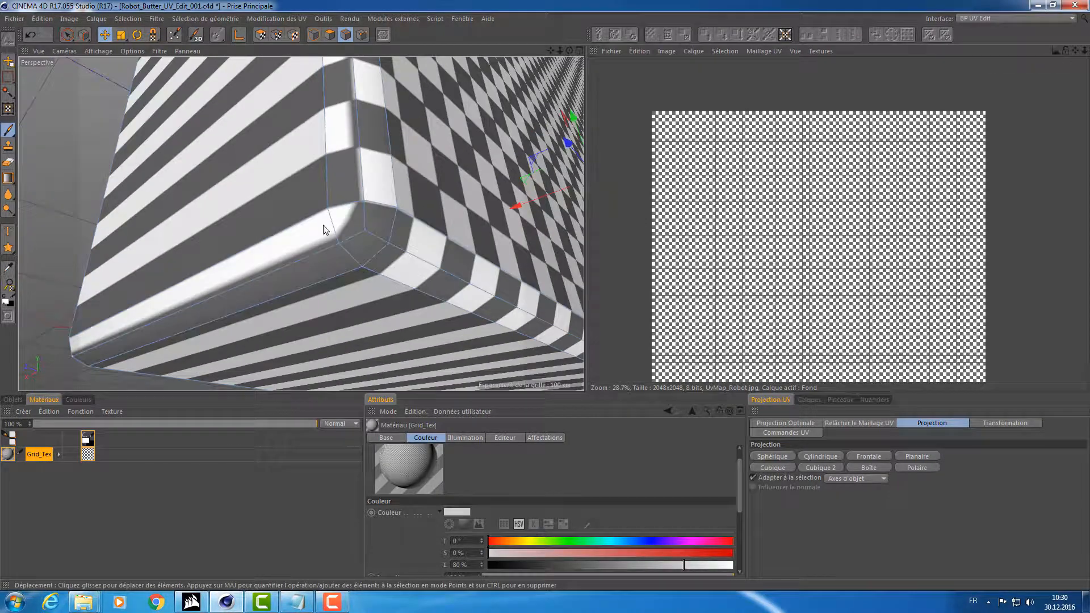
{"action": "left_click", "coordinate": [356, 237]}
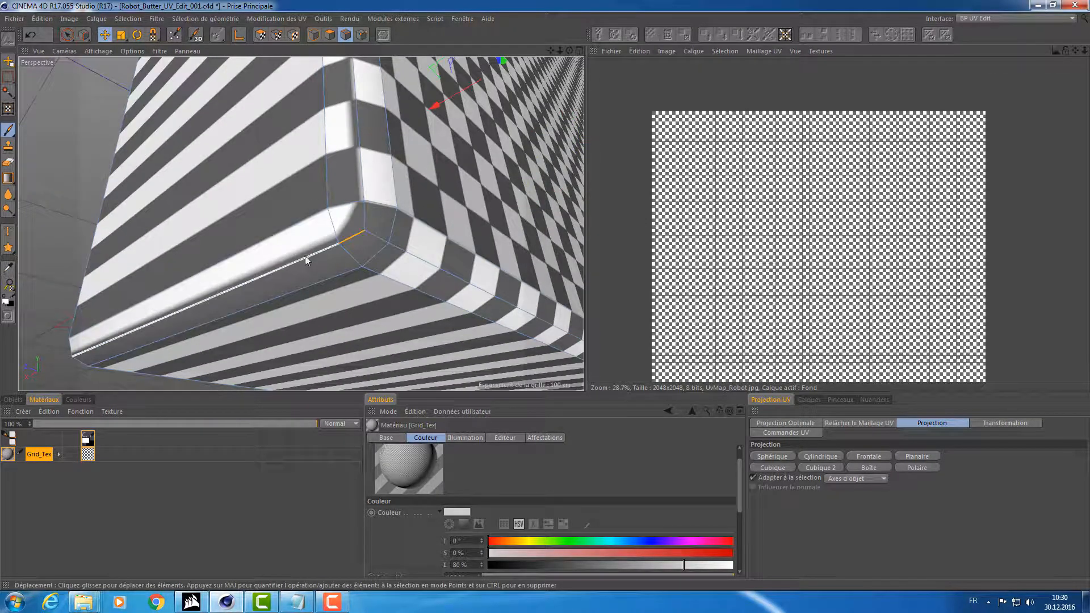
{"action": "left_click", "coordinate": [304, 255]}
{"action": "left_click_drag", "start_coordinate": [305, 256], "coordinate": [278, 267], "text": "alt"}
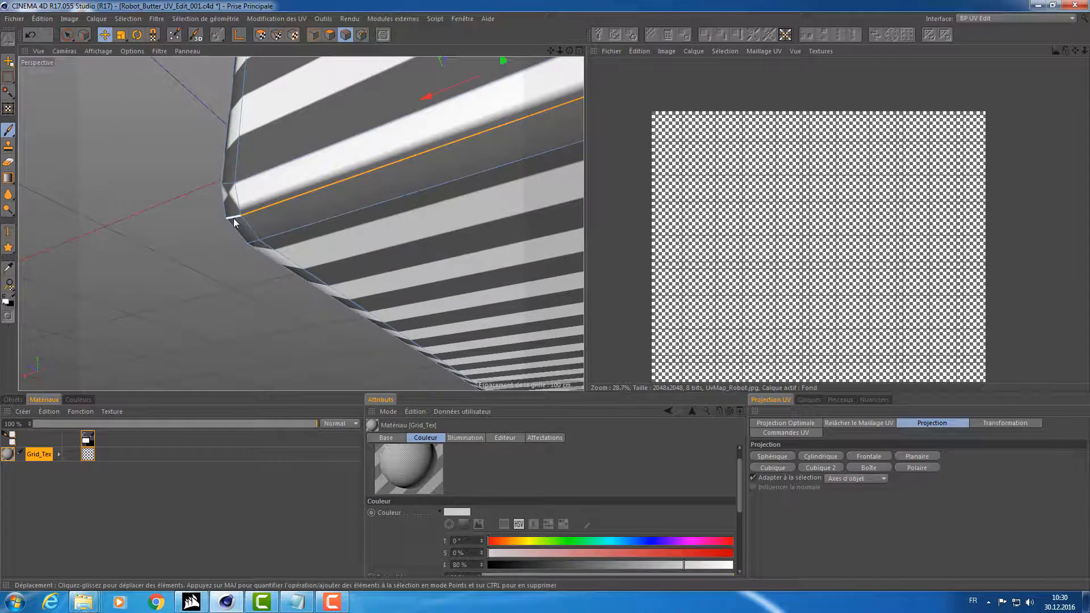
Extend the lower corner's edge selection around its front bevel and along the front frame's diagonal edge.
{"action": "key", "text": "s"}
{"action": "left_click_drag", "start_coordinate": [248, 227], "coordinate": [326, 256], "text": "alt"}
{"action": "right_click_drag", "start_coordinate": [322, 248], "coordinate": [381, 245], "text": "alt"}
{"action": "left_click", "coordinate": [347, 240], "text": "shift"}
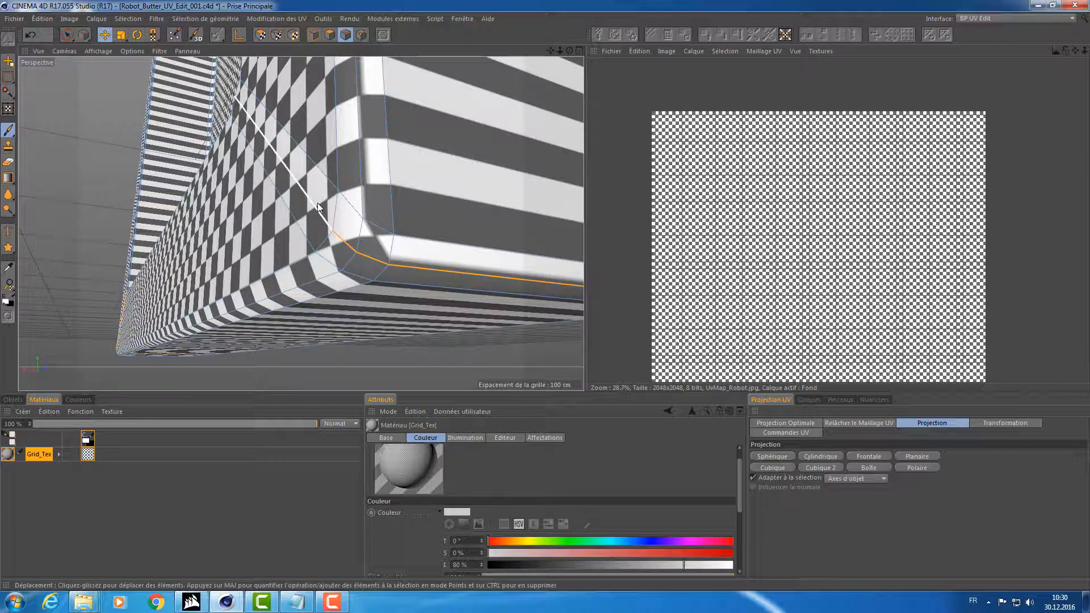
{"action": "left_click", "coordinate": [318, 203], "text": "shift"}
{"action": "key", "text": "s"}
{"action": "left_click_drag", "start_coordinate": [327, 167], "coordinate": [334, 279], "text": "alt"}
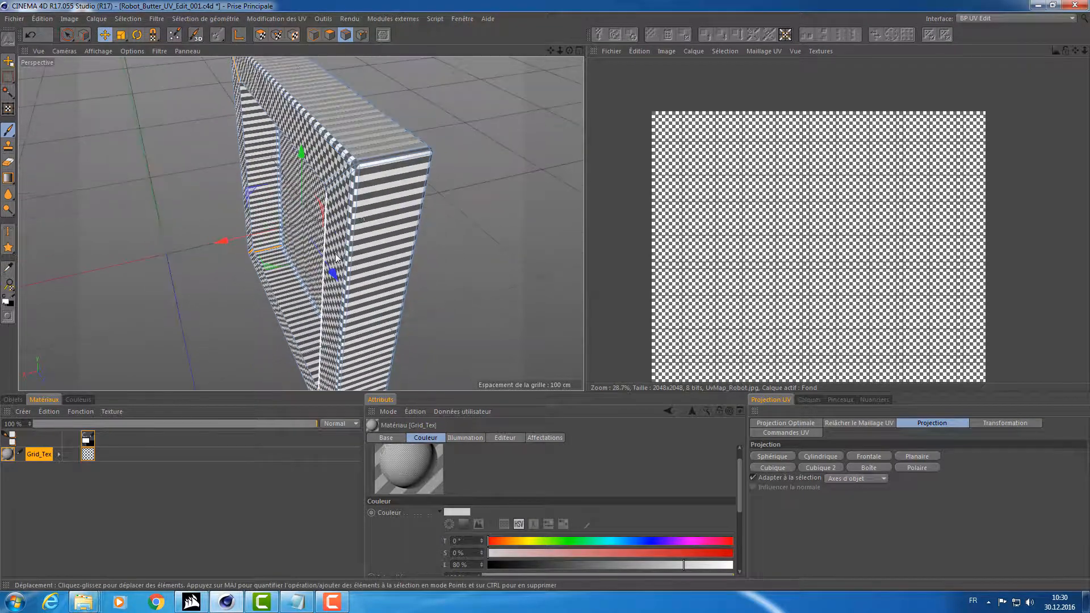
Add the middle bevel edge across the Face's thickness at the remaining upper corner to the selection.
{"action": "scroll", "coordinate": [436, 149], "scroll_direction": "up", "scroll_amount": 8}
{"action": "left_click_drag", "start_coordinate": [530, 131], "coordinate": [490, 137], "text": "alt"}
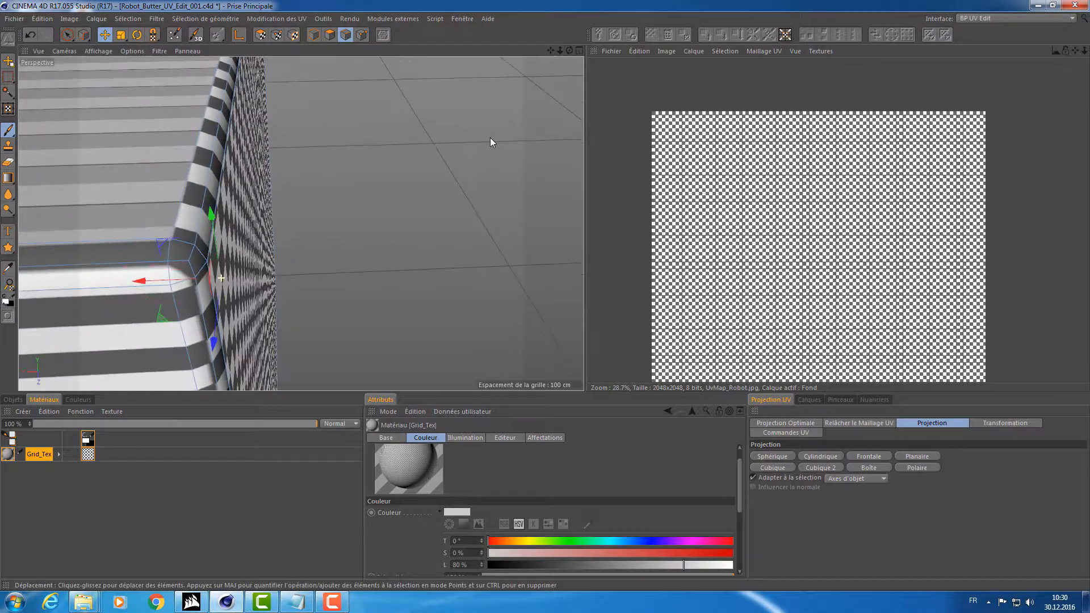
{"action": "left_click", "coordinate": [154, 259], "text": "shift"}
{"action": "key", "text": "s"}
{"action": "left_click_drag", "start_coordinate": [273, 292], "coordinate": [334, 314], "text": "alt"}
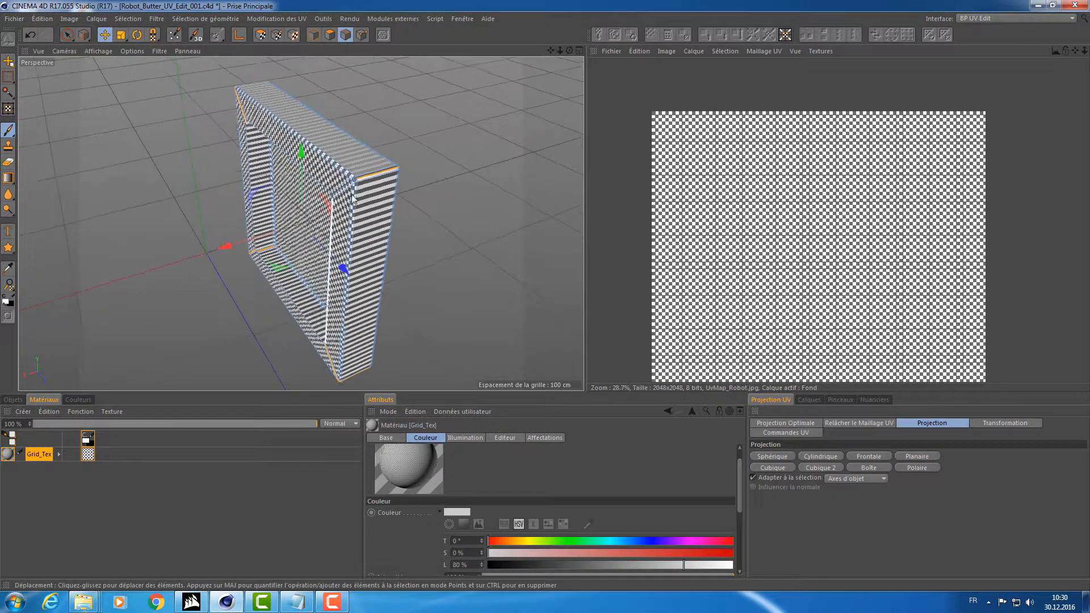
Add the same upper corner's front bevel edges and the front frame's diagonal edge to the selection.
{"action": "scroll", "coordinate": [380, 172], "scroll_direction": "up", "scroll_amount": 3}
{"action": "left_click_drag", "start_coordinate": [380, 172], "coordinate": [418, 149], "text": "alt"}
{"action": "scroll", "coordinate": [418, 149], "scroll_direction": "up", "scroll_amount": 5}
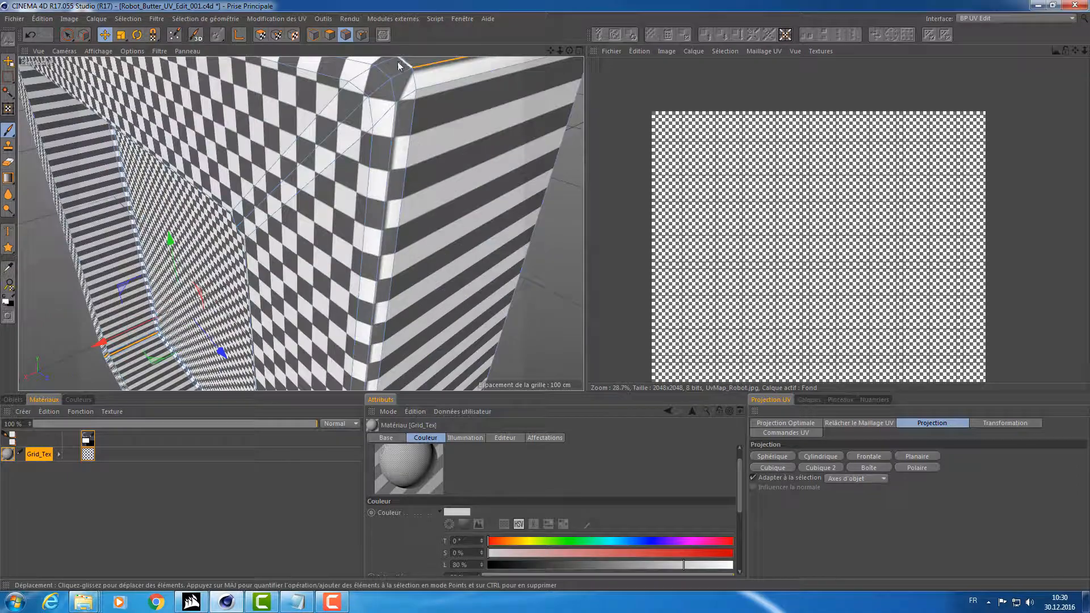
{"action": "left_click", "coordinate": [376, 94], "text": "shift"}
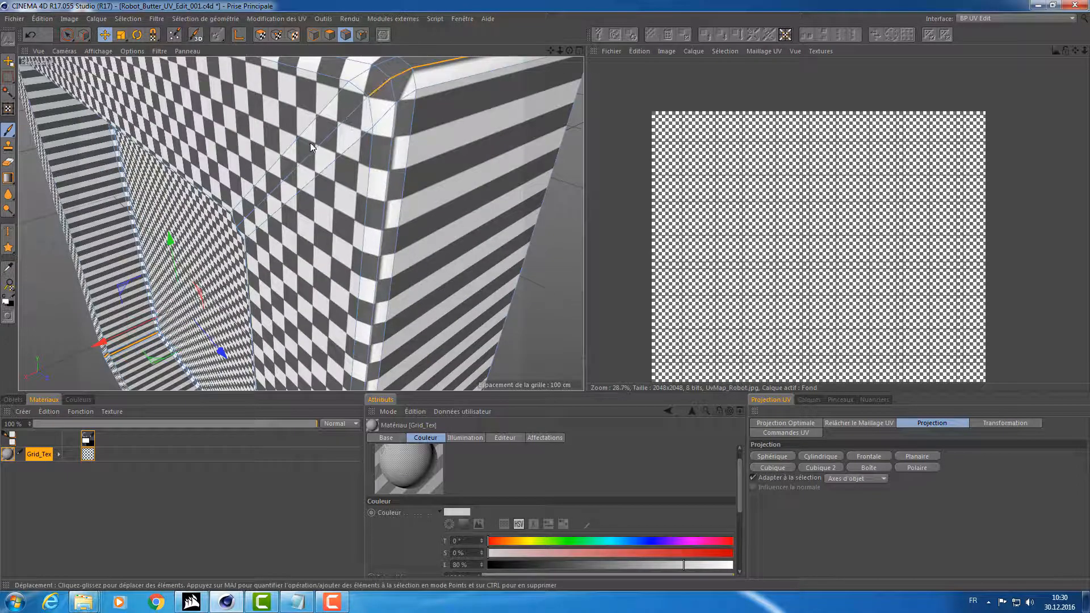
{"action": "left_click", "coordinate": [366, 165], "text": "shift"}
{"action": "key", "text": "s"}
{"action": "left_click_drag", "start_coordinate": [392, 167], "coordinate": [540, 190], "text": "alt"}
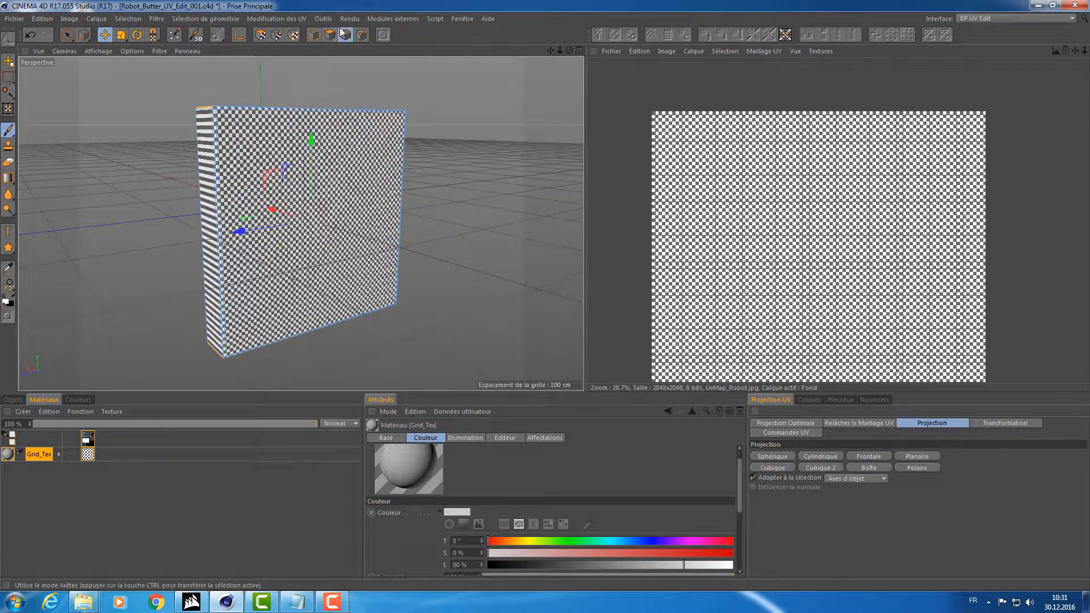
Return to UV polygon mode and relax the Face's UVs with LSCM, cutting along the selected edges.
{"action": "left_click", "coordinate": [260, 35]}
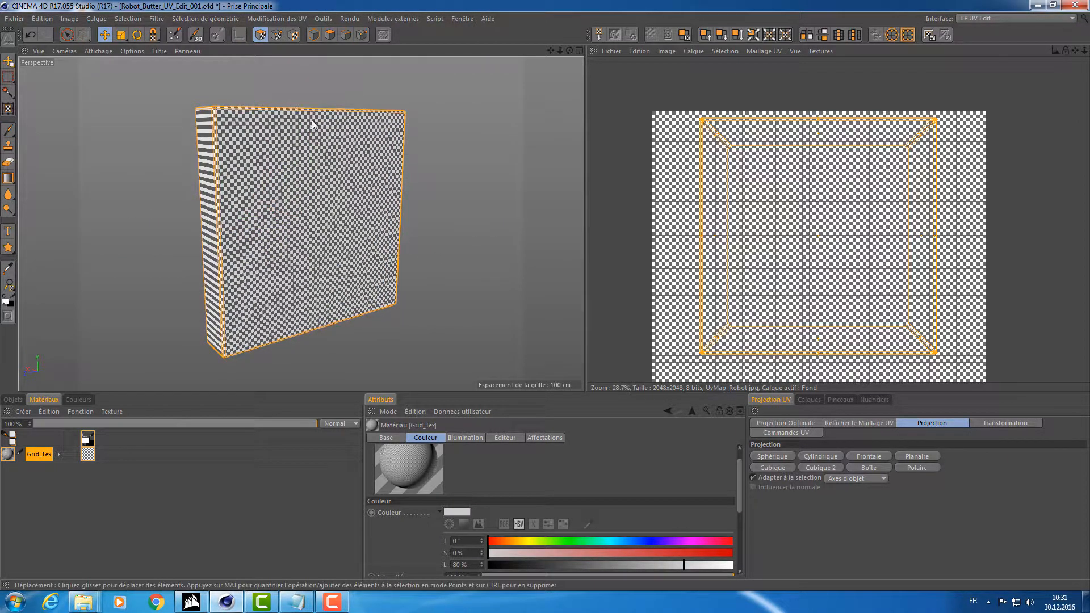
{"action": "left_click_drag", "start_coordinate": [312, 137], "coordinate": [270, 152], "text": "alt"}
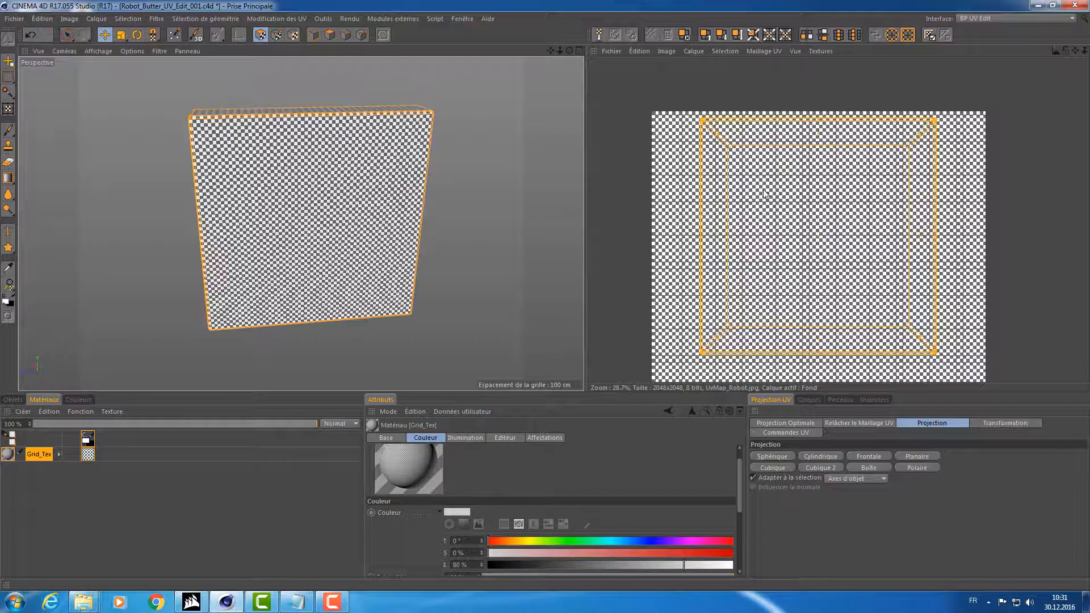
{"action": "left_click_drag", "start_coordinate": [341, 242], "coordinate": [359, 147], "text": "alt"}
{"action": "scroll", "coordinate": [288, 139], "scroll_direction": "up", "scroll_amount": 5}
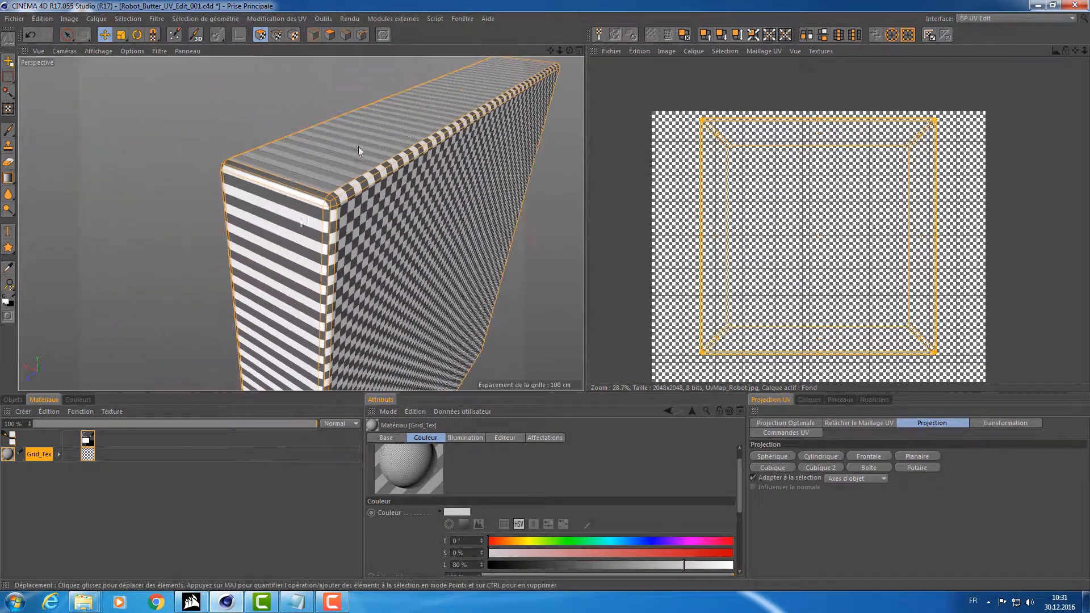
{"action": "left_click", "coordinate": [857, 423]}
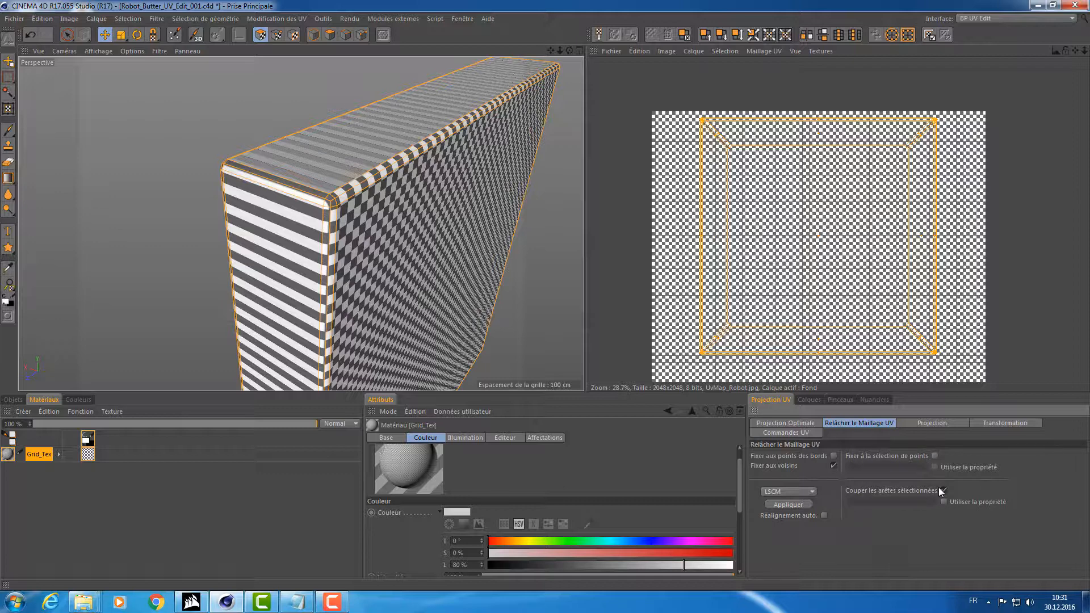
{"action": "left_click", "coordinate": [787, 504]}
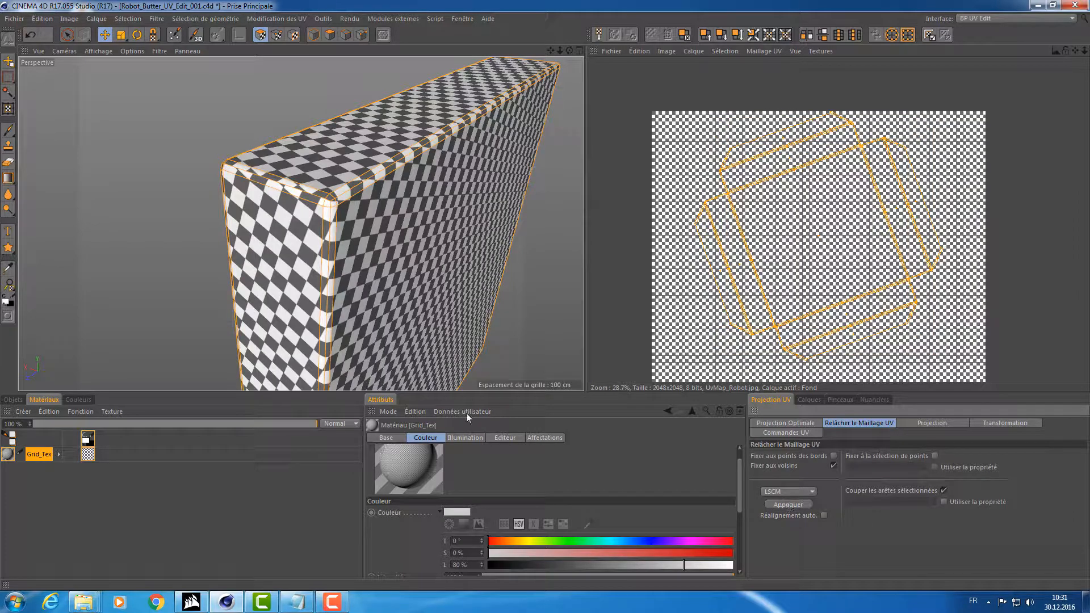
Compare the ABF and LSCM relax methods by applying them alternately to the Face's UVs.
{"action": "scroll", "coordinate": [343, 250], "scroll_direction": "up", "scroll_amount": 4}
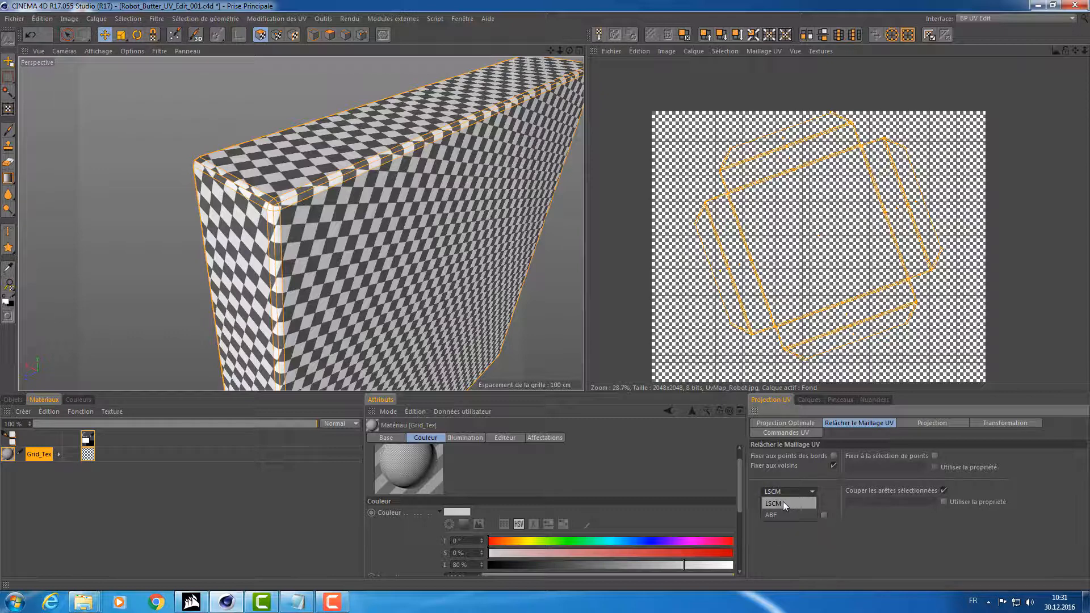
{"action": "left_click", "coordinate": [769, 514]}
{"action": "left_click", "coordinate": [793, 505]}
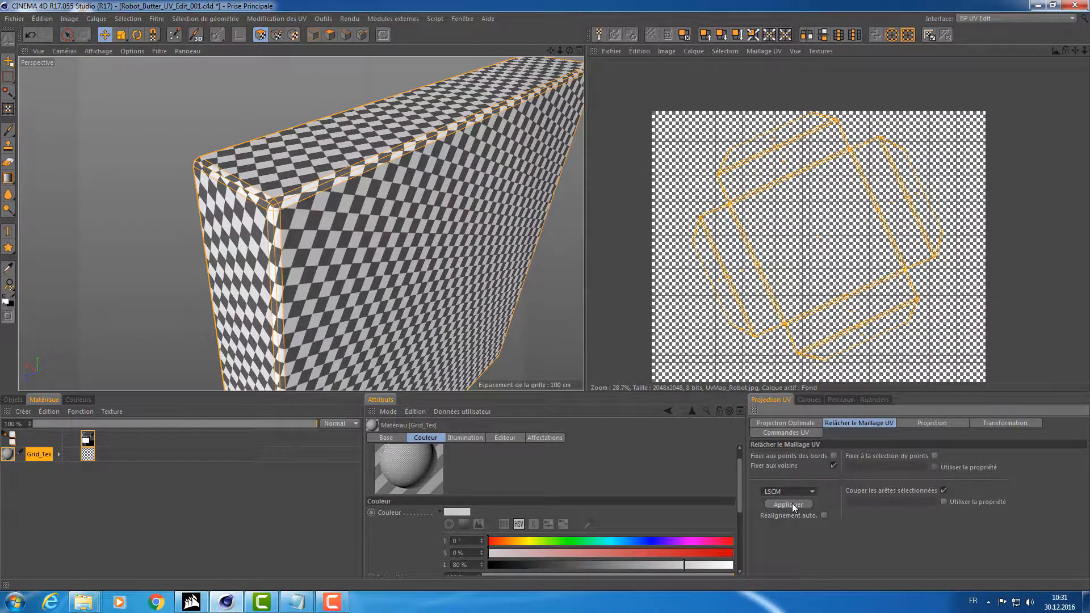
{"action": "left_click", "coordinate": [792, 503]}
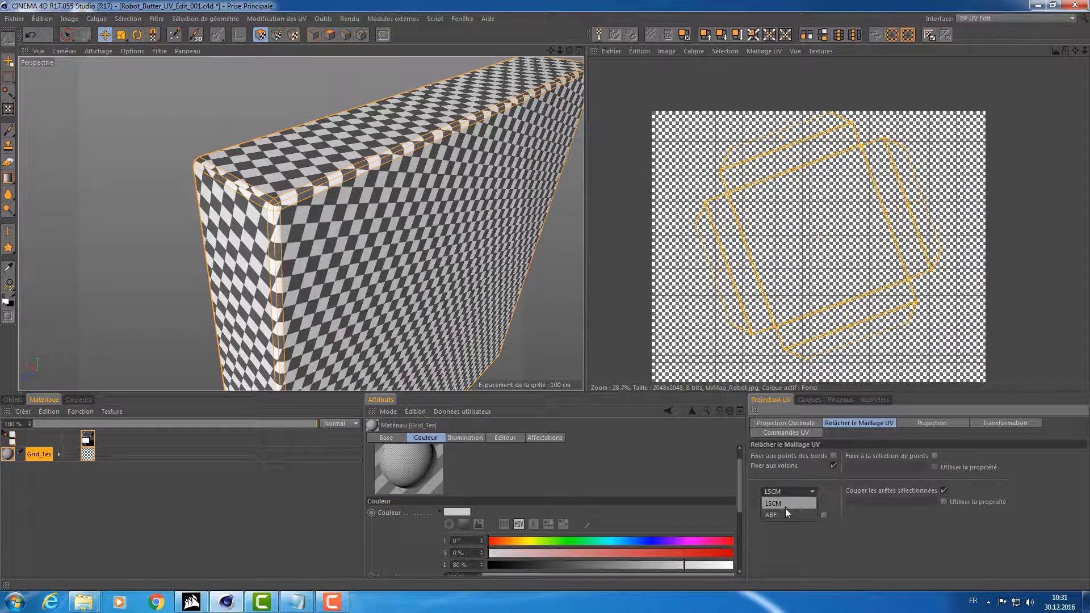
{"action": "left_click", "coordinate": [781, 503]}
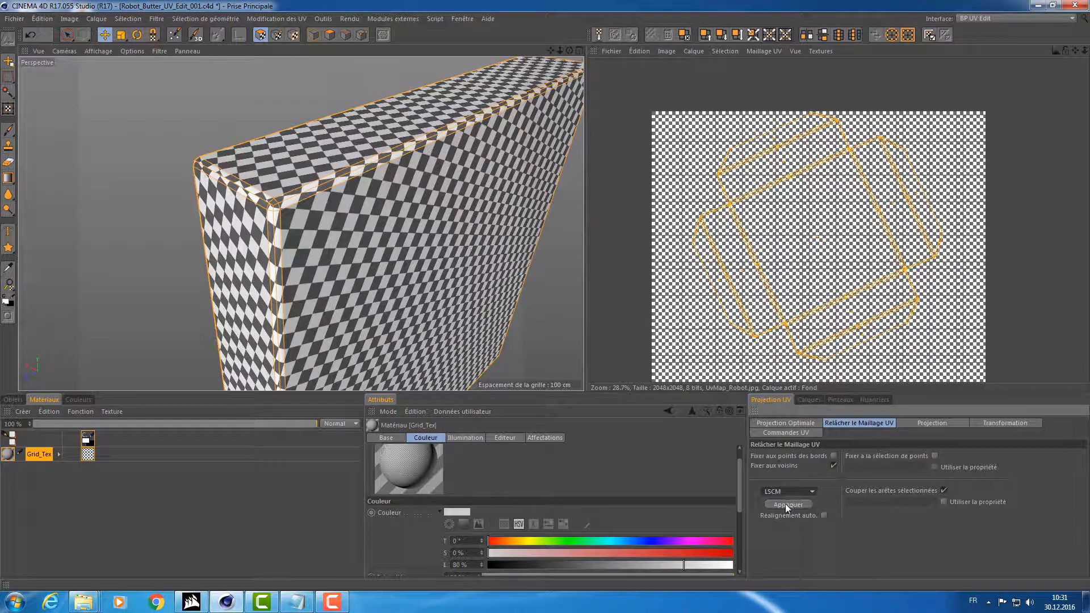
{"action": "left_click", "coordinate": [786, 504]}
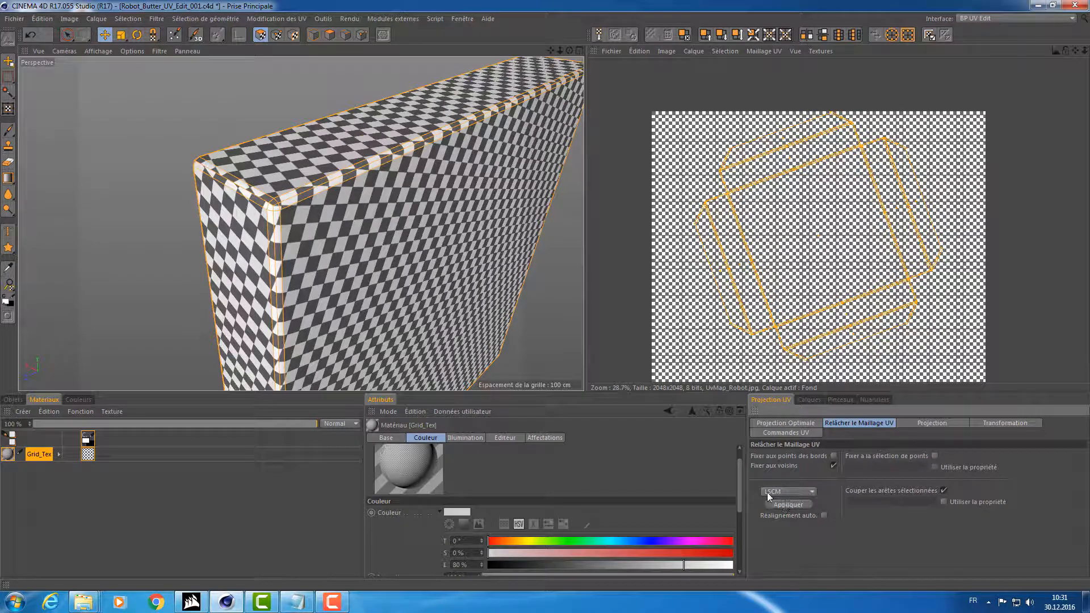
Inspect the relaxed UV mesh closely and apply the ABF relax method to the Face's UVs.
{"action": "scroll", "coordinate": [755, 278], "scroll_direction": "up", "scroll_amount": 3}
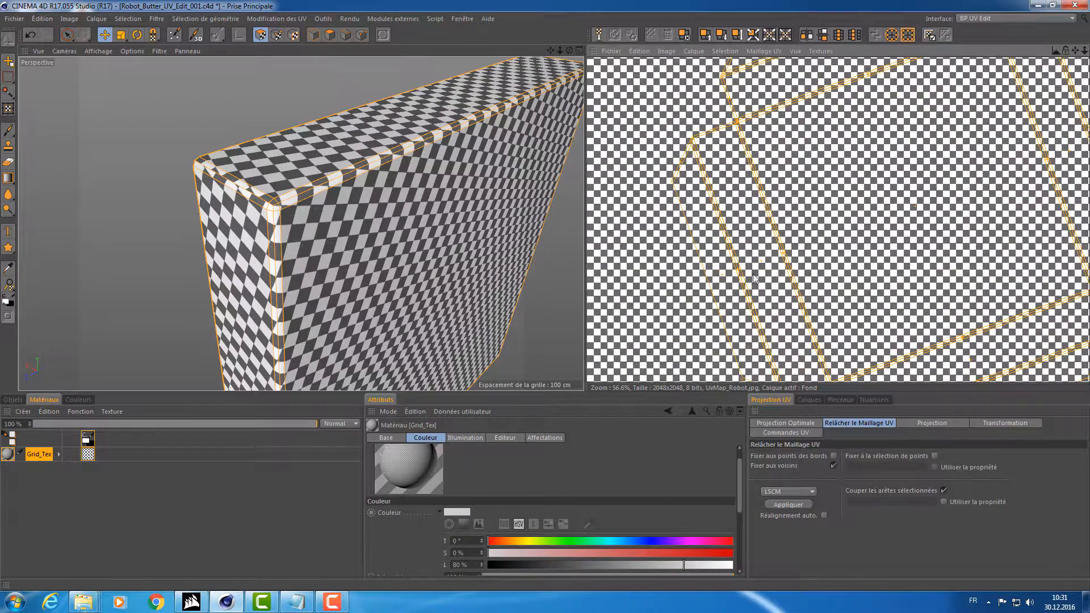
{"action": "middle_click_drag", "start_coordinate": [794, 309], "coordinate": [771, 275], "text": "alt"}
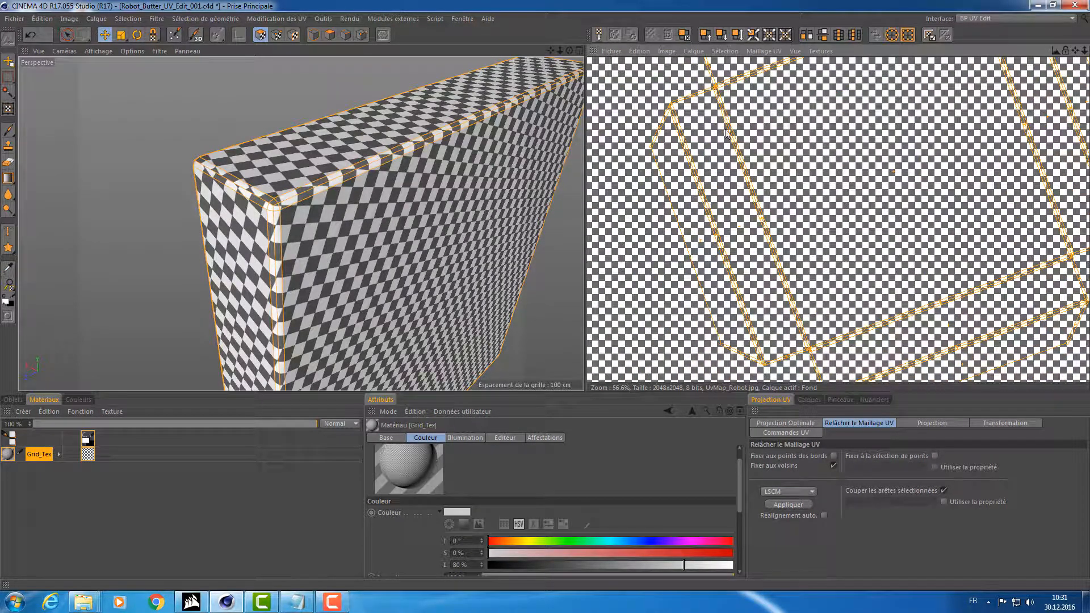
{"action": "left_click", "coordinate": [781, 492]}
{"action": "left_click", "coordinate": [778, 509]}
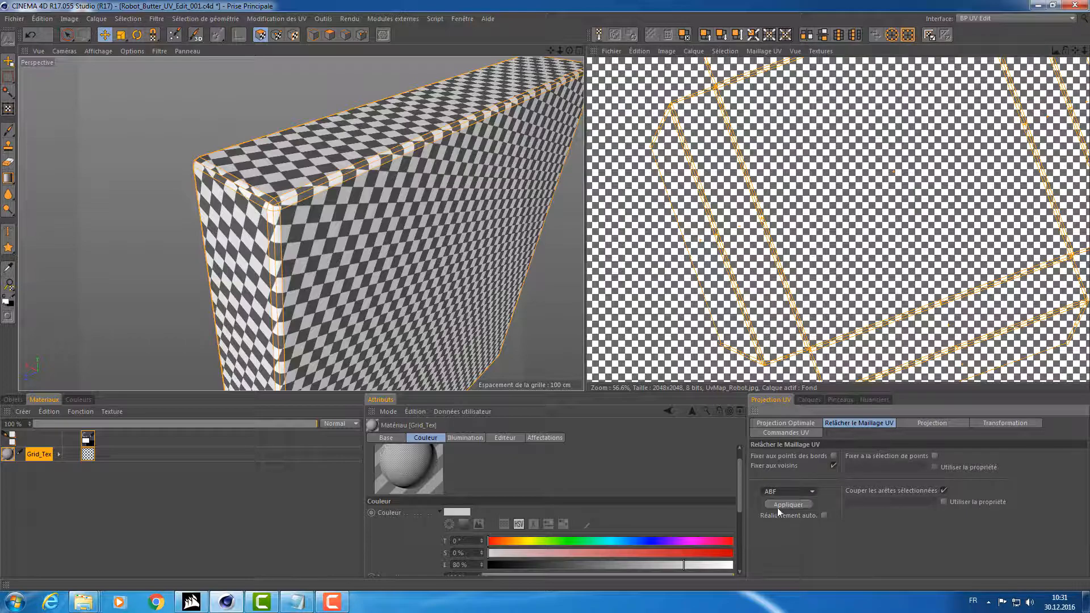
{"action": "left_click", "coordinate": [783, 505]}
{"action": "scroll", "coordinate": [805, 267], "scroll_direction": "down", "scroll_amount": 2}
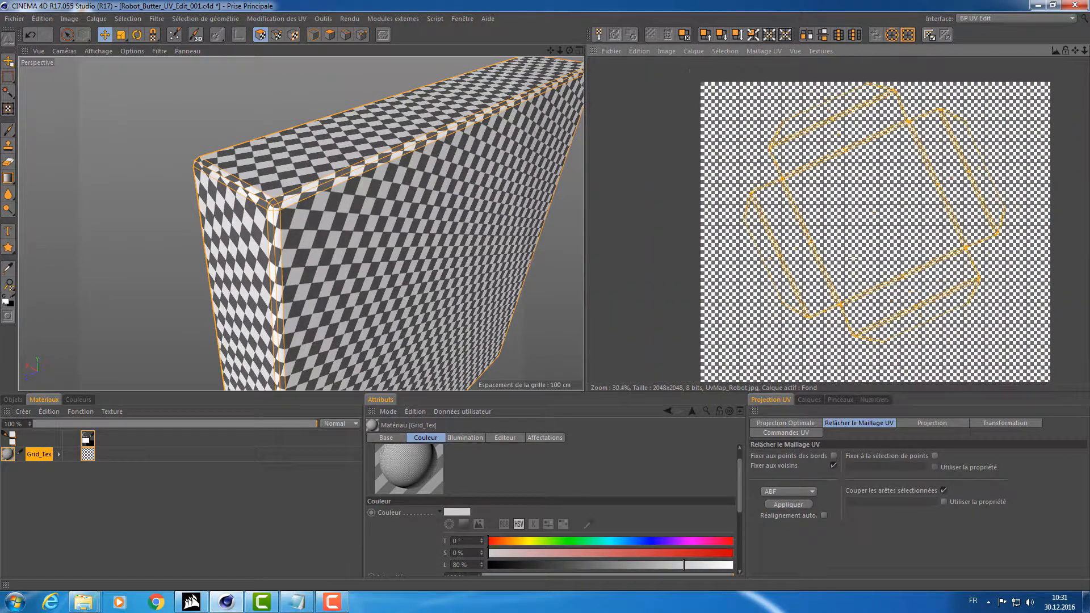
Inspect the ABF result along the Face's corner bevel and relax its UVs with LSCM instead.
{"action": "scroll", "coordinate": [567, 192], "scroll_direction": "down", "scroll_amount": 8}
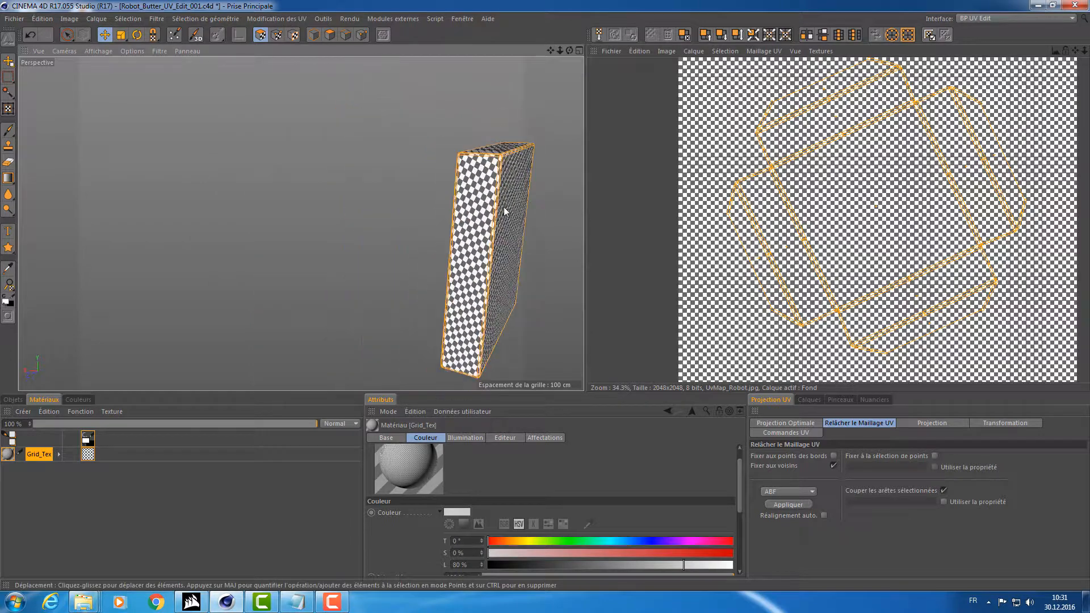
{"action": "scroll", "coordinate": [482, 197], "scroll_direction": "up", "scroll_amount": 6}
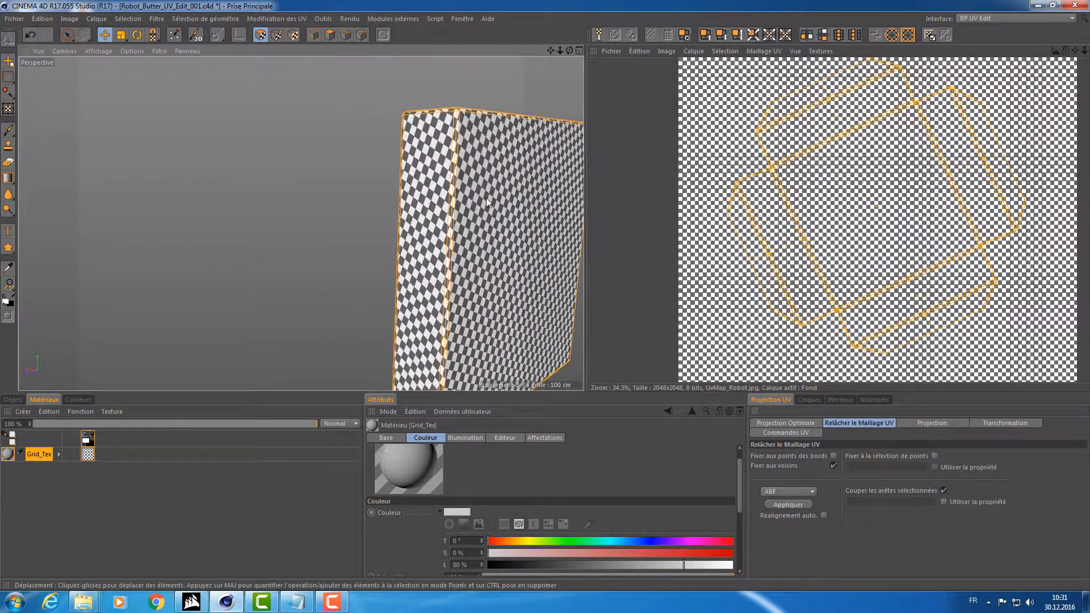
{"action": "scroll", "coordinate": [458, 199], "scroll_direction": "up", "scroll_amount": 1}
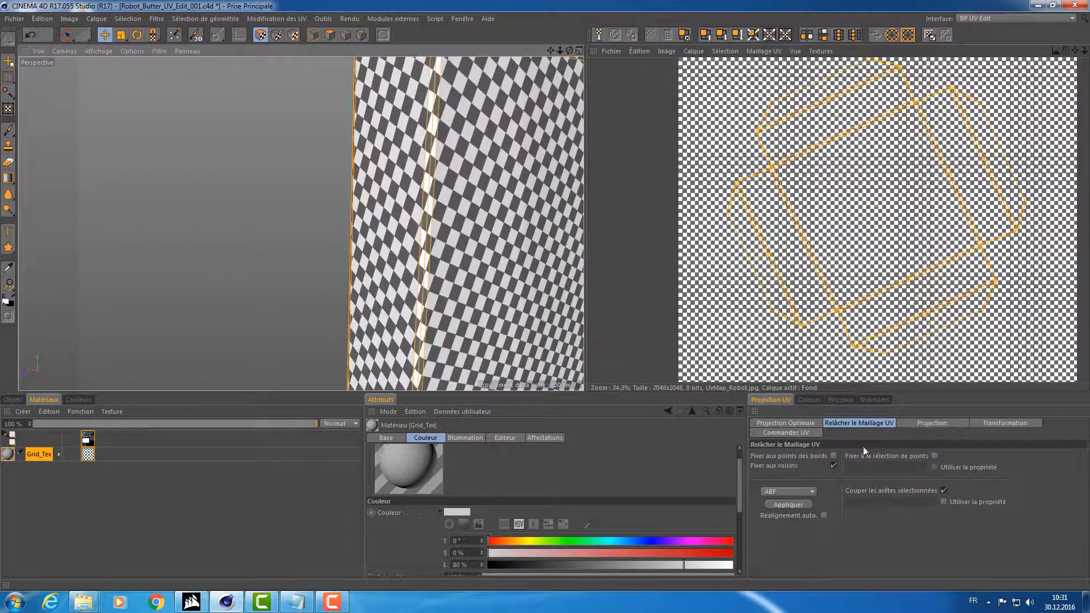
{"action": "left_click", "coordinate": [779, 491]}
{"action": "left_click", "coordinate": [777, 505]}
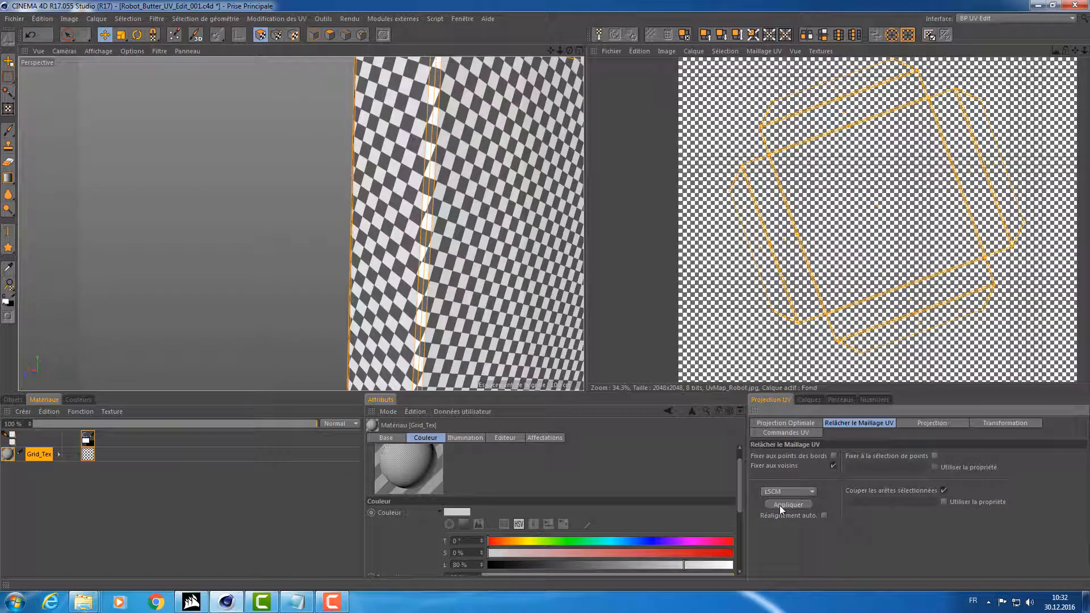
Rotate the Face's UV layout until its central square is aligned with the edges of the UV canvas.
{"action": "scroll", "coordinate": [461, 253], "scroll_direction": "down", "scroll_amount": 1}
{"action": "scroll", "coordinate": [461, 253], "scroll_direction": "down", "scroll_amount": 1}
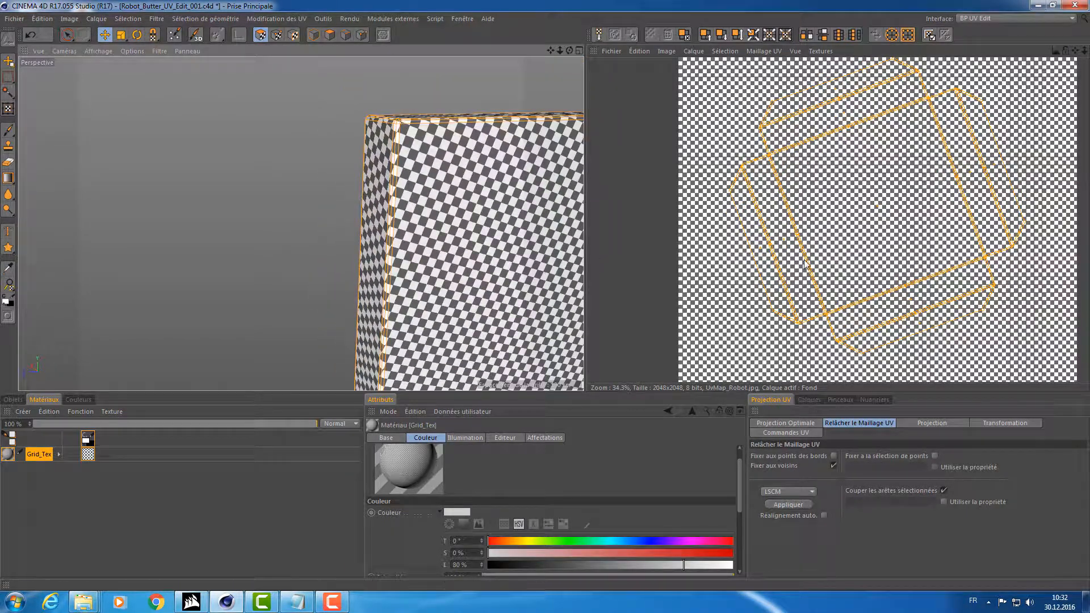
{"action": "scroll", "coordinate": [434, 236], "scroll_direction": "down", "scroll_amount": 2}
{"action": "scroll", "coordinate": [434, 235], "scroll_direction": "down", "scroll_amount": 3}
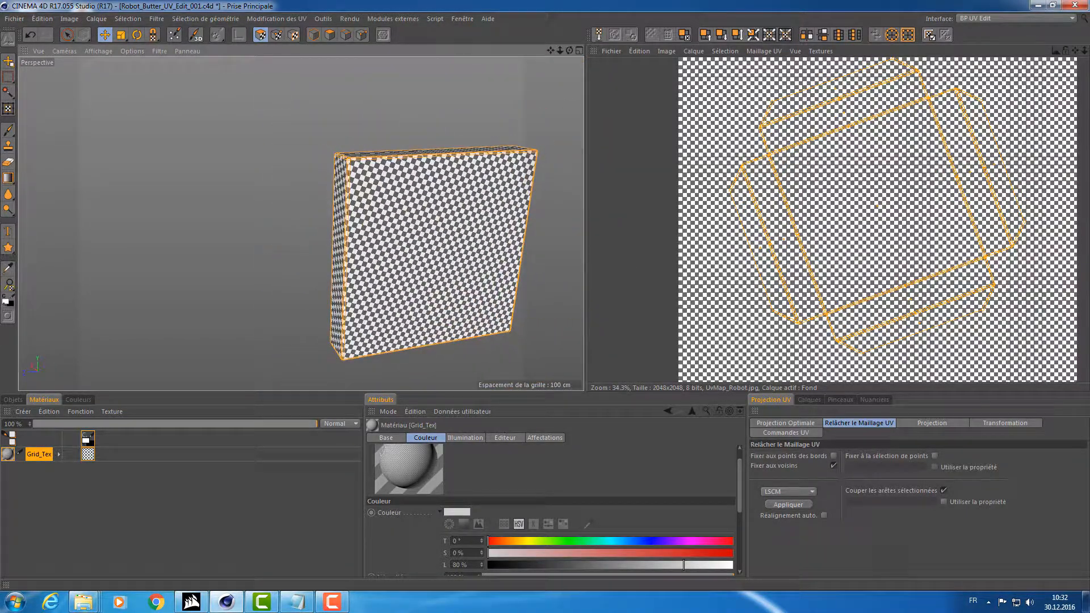
{"action": "left_click_drag", "start_coordinate": [388, 253], "coordinate": [554, 253], "text": "alt"}
{"action": "key", "text": "r"}
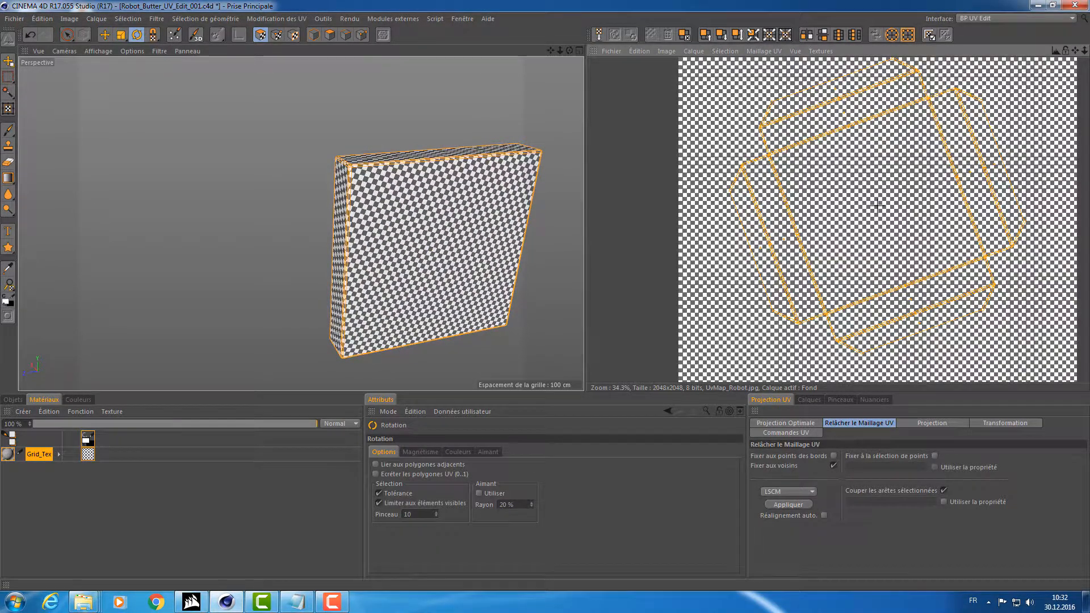
{"action": "left_click_drag", "start_coordinate": [877, 206], "coordinate": [888, 205]}
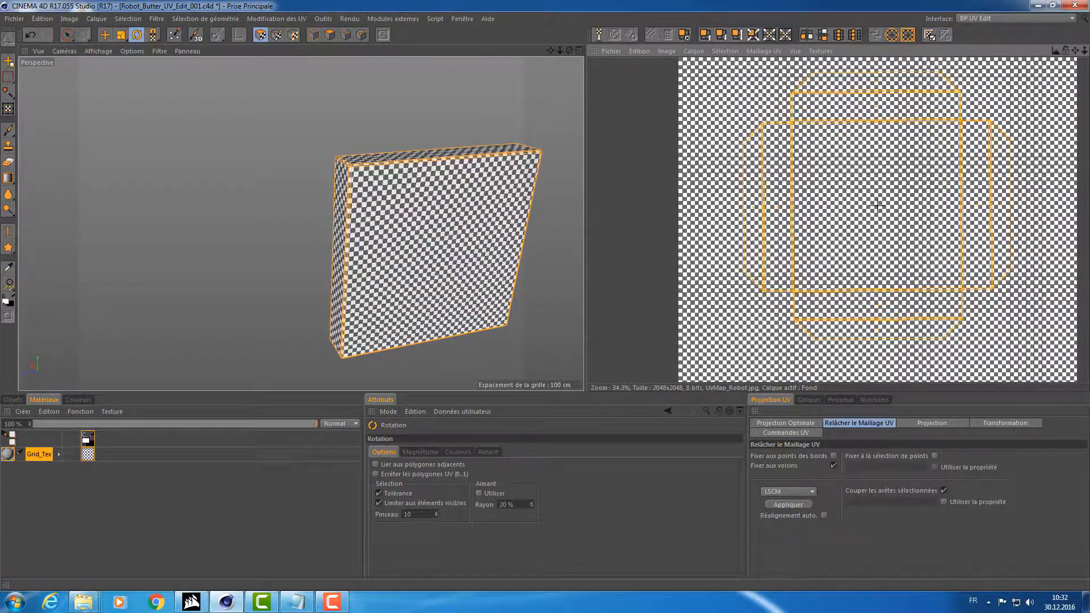
Check the checker pattern on the Face's outer bevels, corners and diagonal frame seams, and save the scene.
{"action": "left_click_drag", "start_coordinate": [395, 200], "coordinate": [372, 211], "text": "alt"}
{"action": "right_click_drag", "start_coordinate": [357, 202], "coordinate": [392, 188], "text": "alt"}
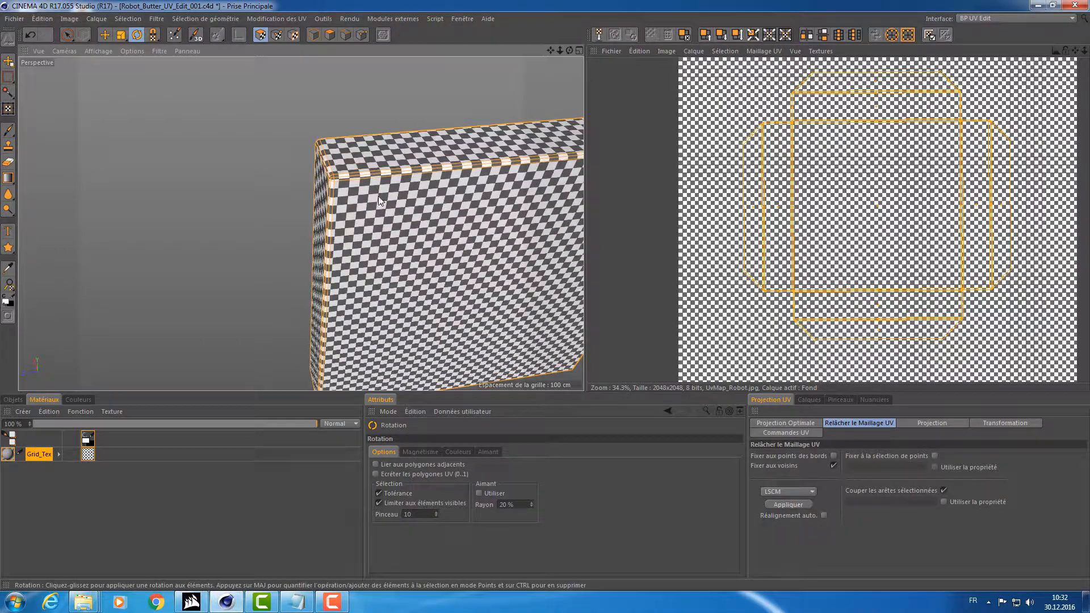
{"action": "left_click_drag", "start_coordinate": [392, 189], "coordinate": [514, 158], "text": "alt"}
{"action": "middle_click_drag", "start_coordinate": [514, 157], "coordinate": [391, 152], "text": "alt"}
{"action": "left_click_drag", "start_coordinate": [391, 152], "coordinate": [297, 188], "text": "alt"}
{"action": "right_click_drag", "start_coordinate": [297, 188], "coordinate": [330, 173], "text": "alt"}
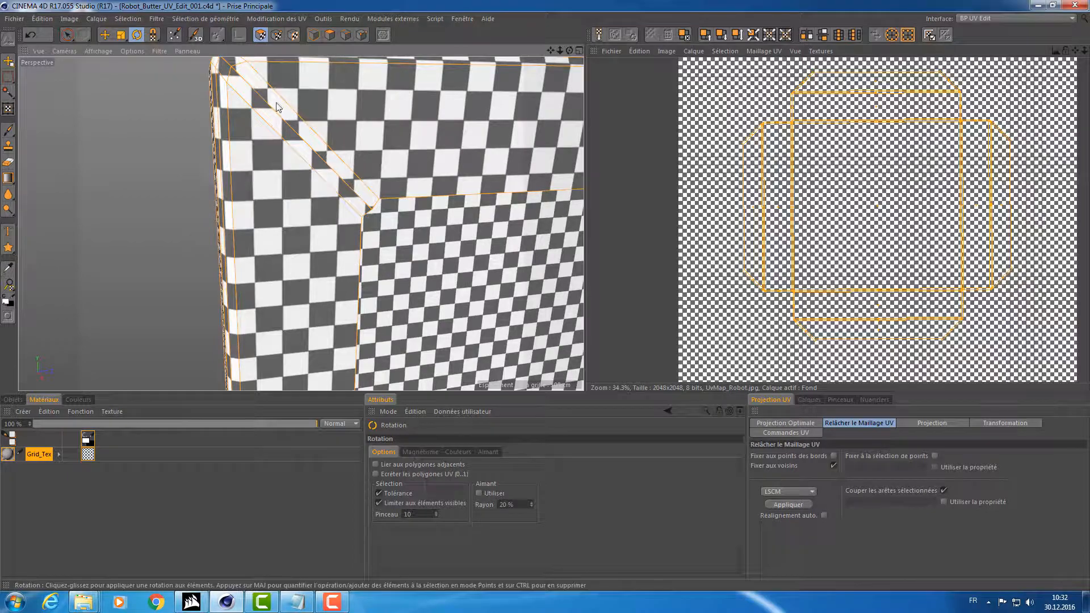
{"action": "right_click_drag", "start_coordinate": [429, 235], "coordinate": [366, 237], "text": "alt"}
{"action": "middle_click_drag", "start_coordinate": [400, 269], "coordinate": [296, 186], "text": "alt"}
{"action": "left_click_drag", "start_coordinate": [296, 189], "coordinate": [467, 198], "text": "alt"}
{"action": "key", "text": "ctrl+s"}
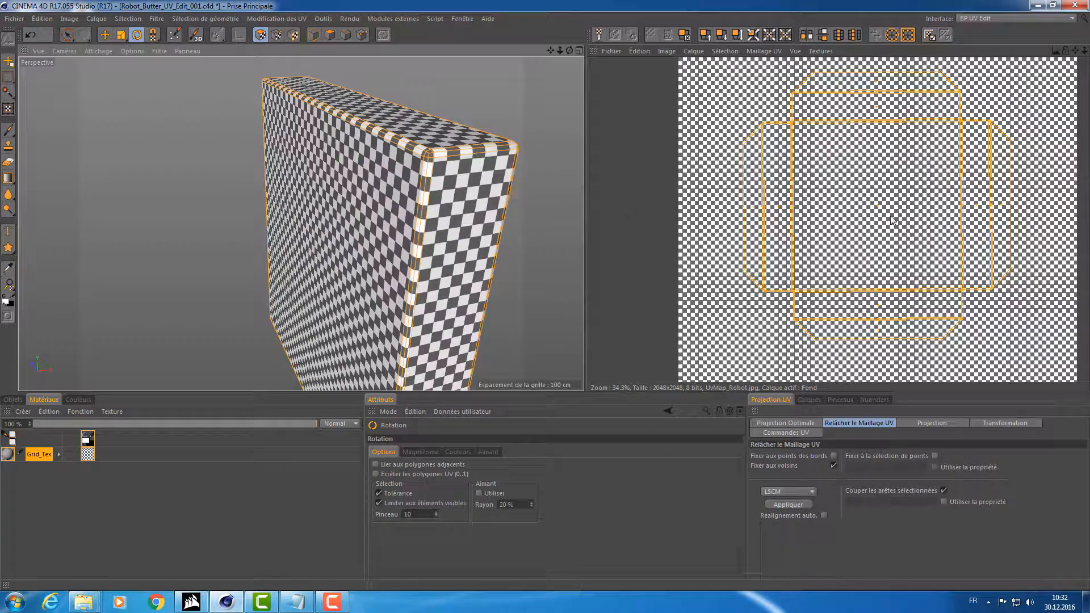
Scale down the Face's UV layout, place it in the upper-right corner of the texture area, and save the scene.
{"action": "middle_click_drag", "start_coordinate": [891, 218], "coordinate": [846, 231], "text": "alt"}
{"action": "key", "text": "e"}
{"action": "left_click_drag", "start_coordinate": [874, 209], "coordinate": [955, 157]}
{"action": "key", "text": "t"}
{"action": "key", "text": "e"}
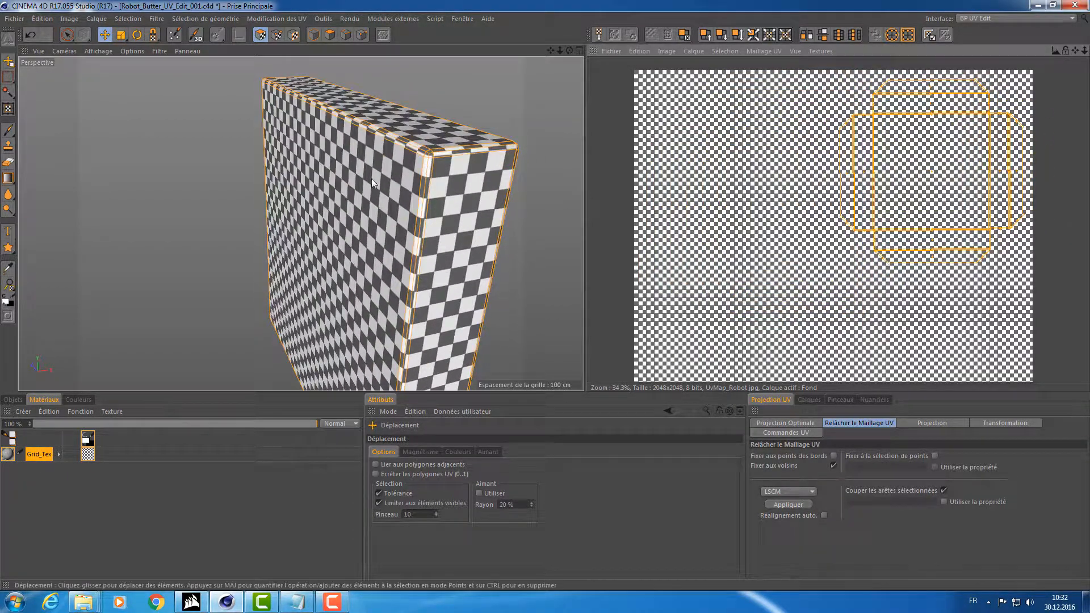
{"action": "scroll", "coordinate": [381, 173], "scroll_direction": "down", "scroll_amount": 3}
{"action": "left_click_drag", "start_coordinate": [383, 171], "coordinate": [37, 311], "text": "alt"}
{"action": "key", "text": "ctrl+s"}
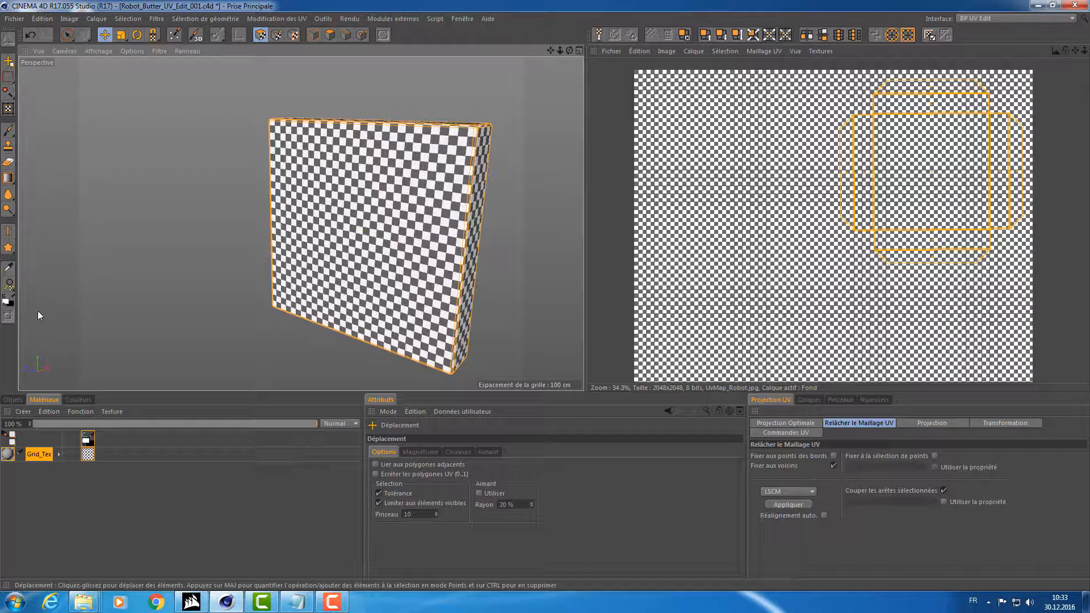
Rename the Robot_Butter null as Robot_Butter_To_Do.
{"action": "left_click", "coordinate": [14, 400]}
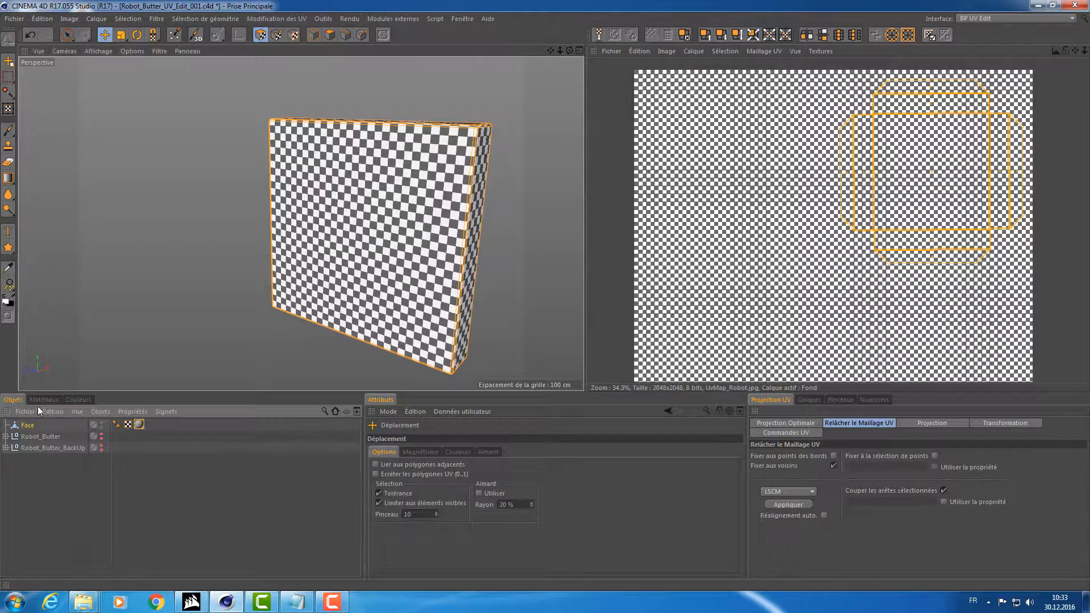
{"action": "left_click", "coordinate": [5, 436]}
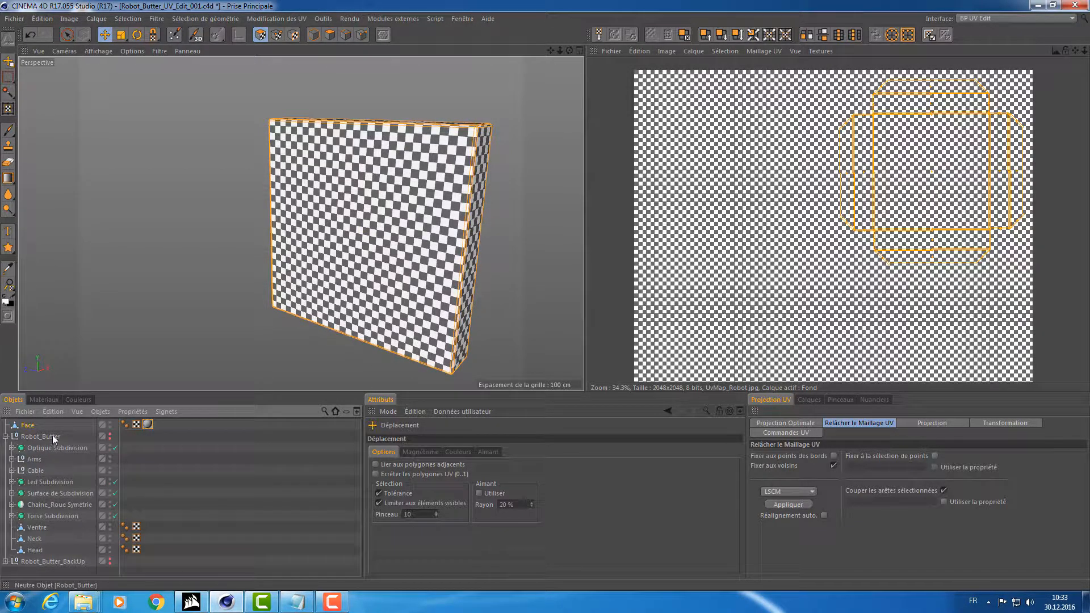
{"action": "left_click", "coordinate": [5, 436]}
{"action": "double_click", "coordinate": [43, 437]}
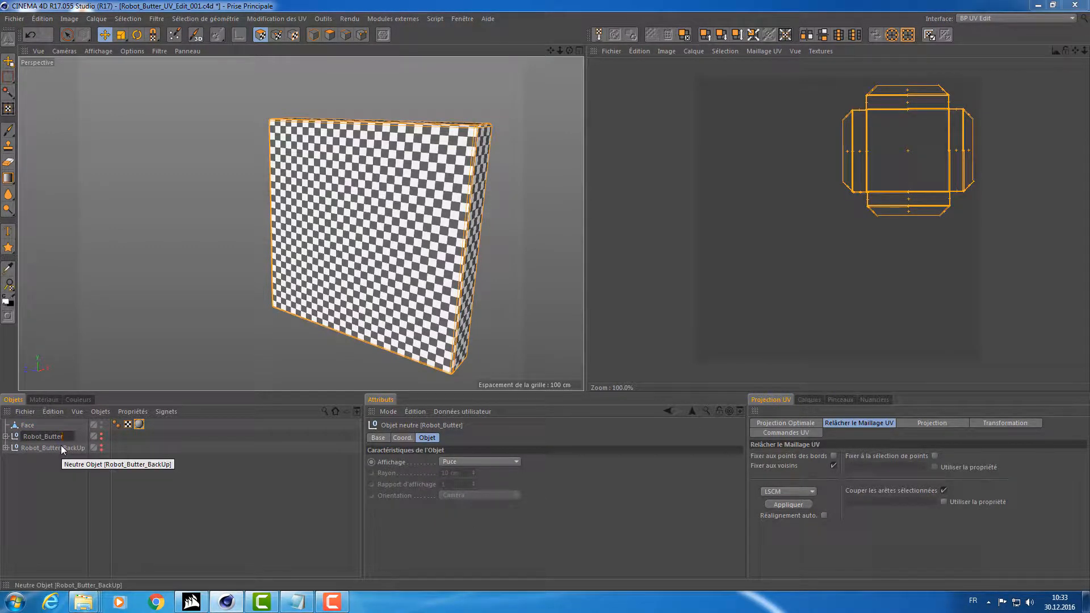
{"action": "type", "text": "_"}
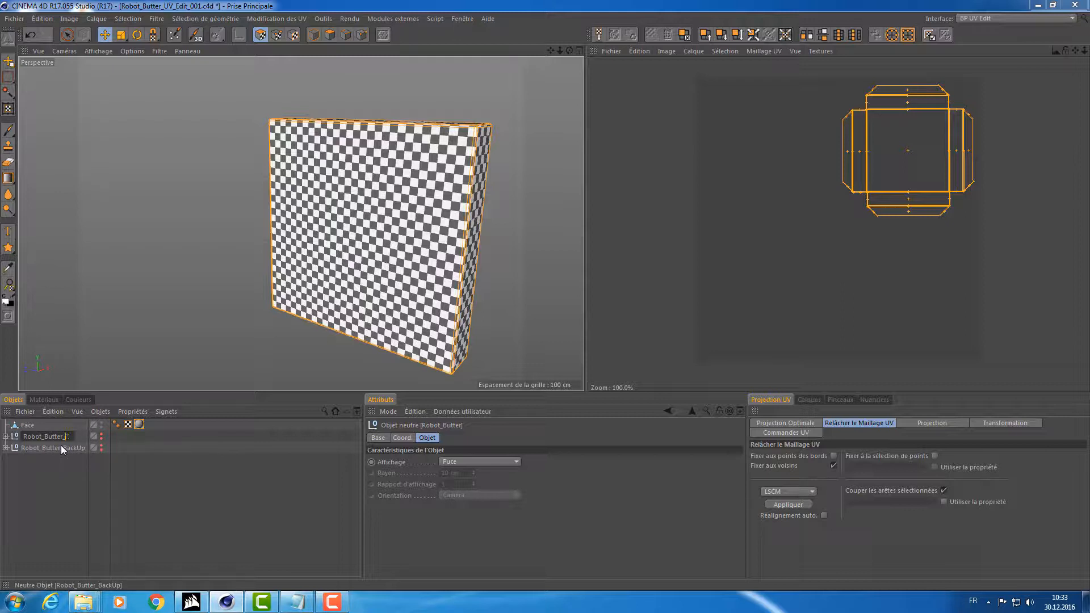
{"action": "type", "text": "2To"}
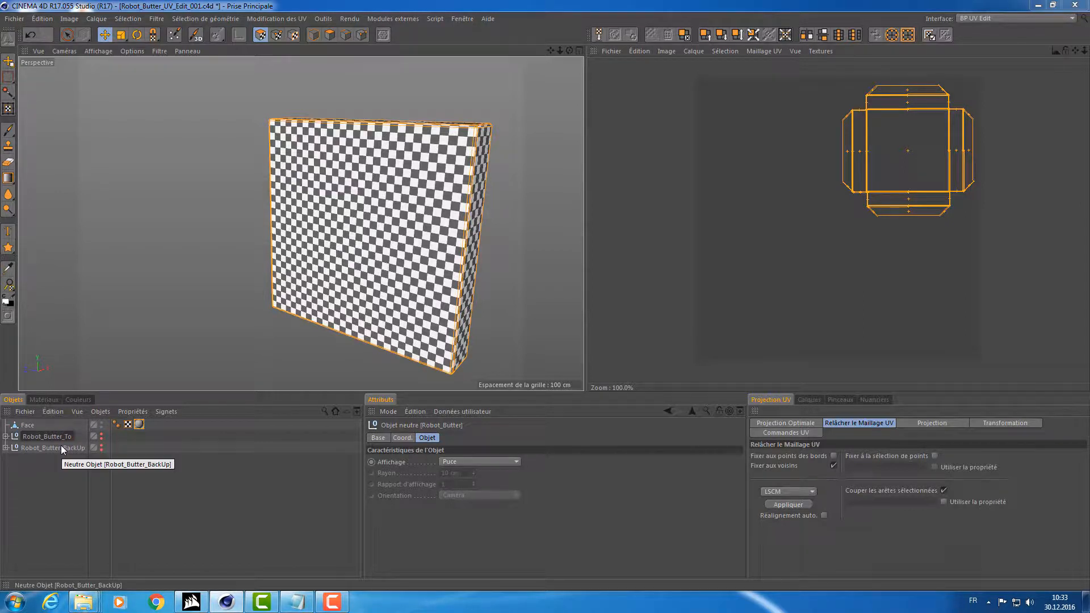
{"action": "type", "text": "_Do"}
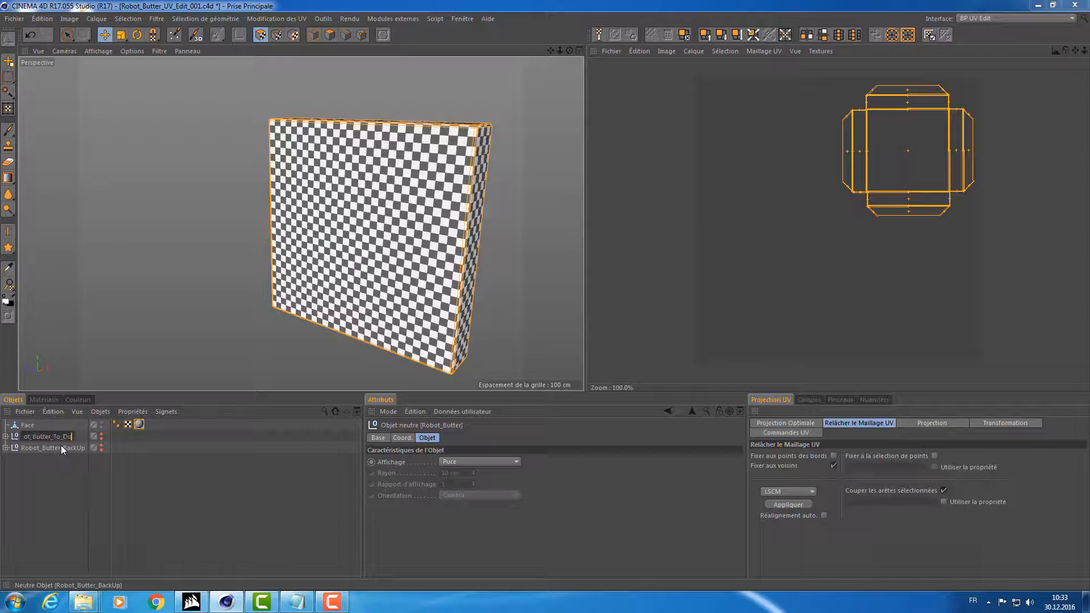
{"action": "key", "text": "Return"}
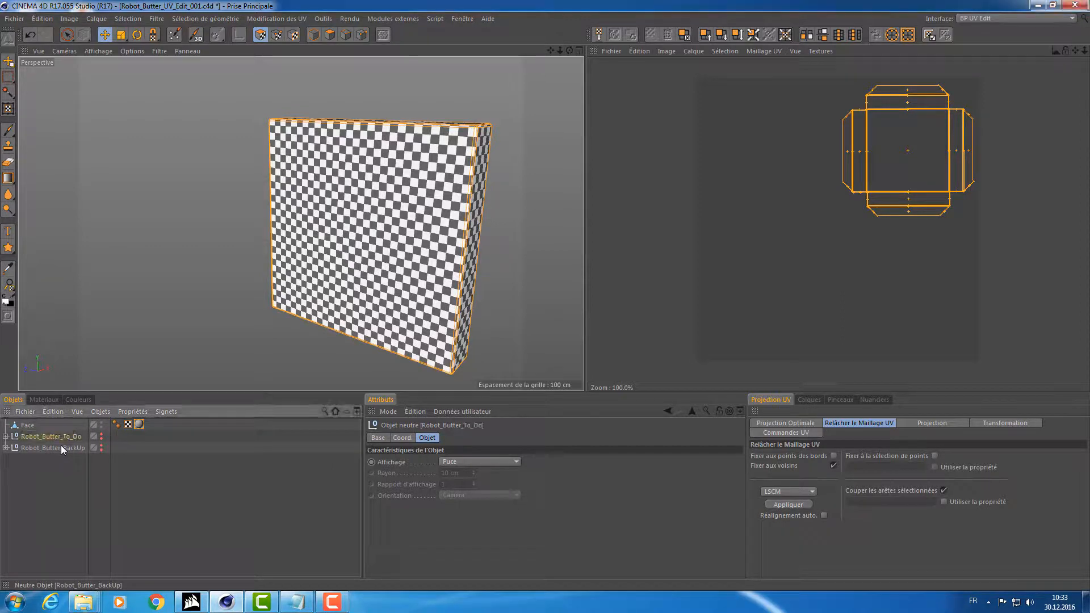
Group the Face under a null named Done and hide that group in the viewport.
{"action": "left_click", "coordinate": [28, 424]}
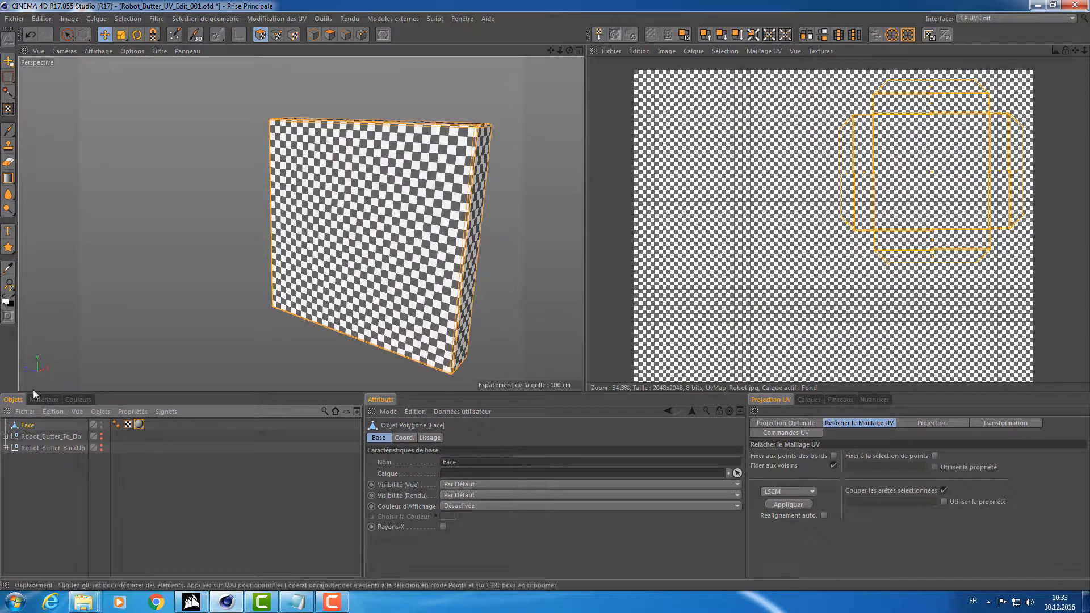
{"action": "key", "text": "alt+g"}
{"action": "double_click", "coordinate": [28, 425]}
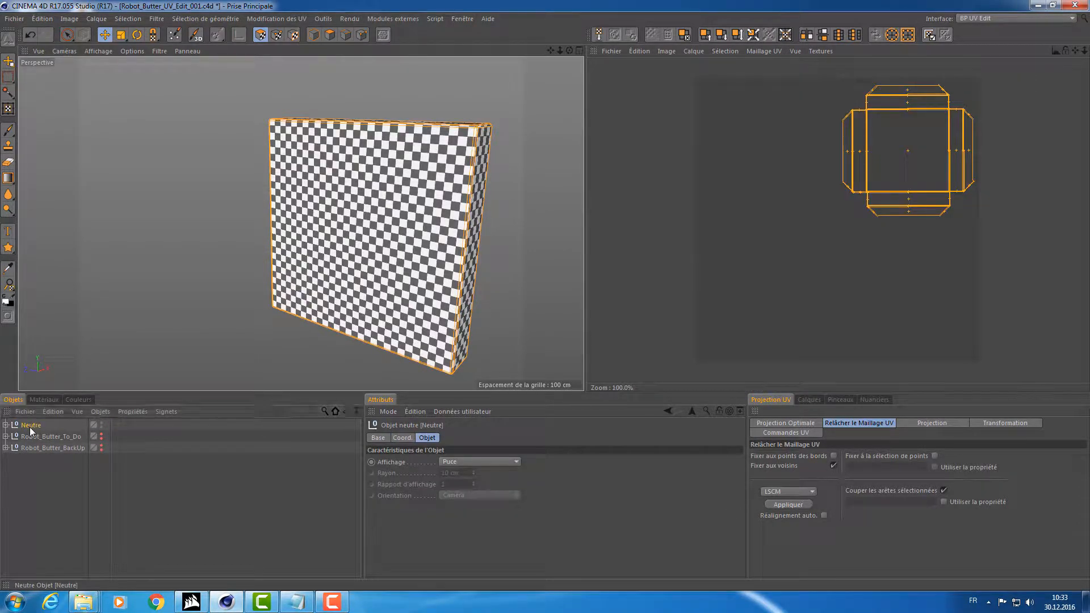
{"action": "type", "text": "Done"}
{"action": "key", "text": "Return"}
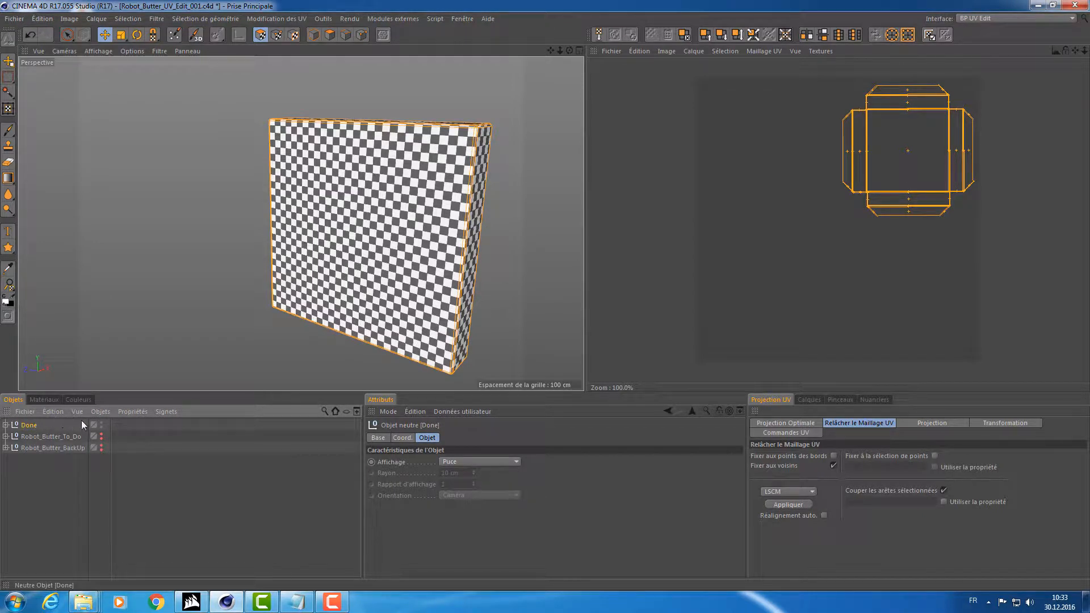
{"action": "left_click", "coordinate": [102, 425]}
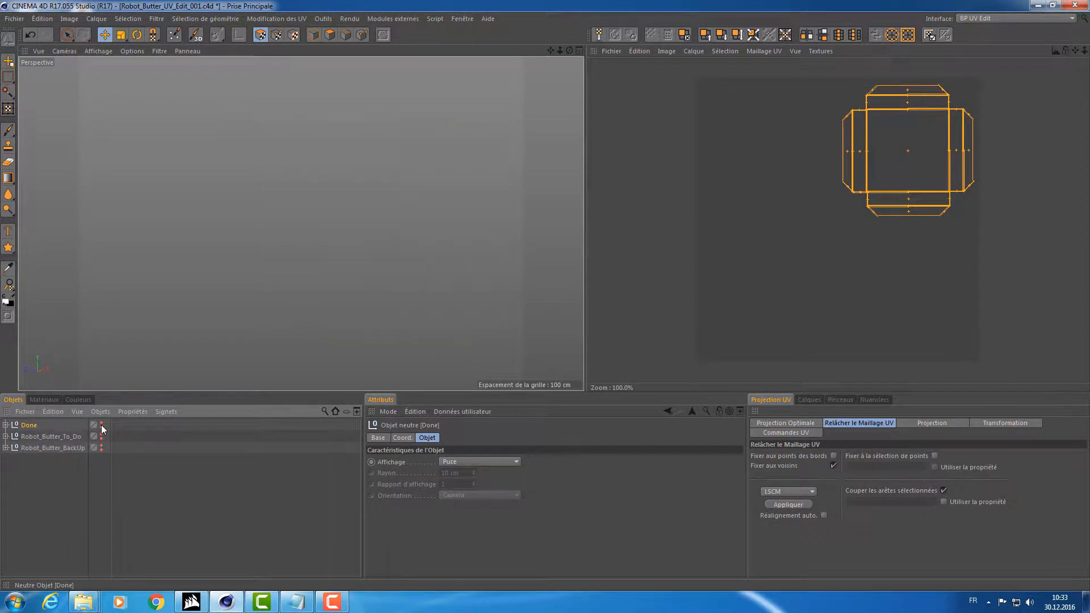
Move the Head out of Robot_Butter_To_Do to the top of the object hierarchy, above Done, and select it.
{"action": "left_click", "coordinate": [6, 436]}
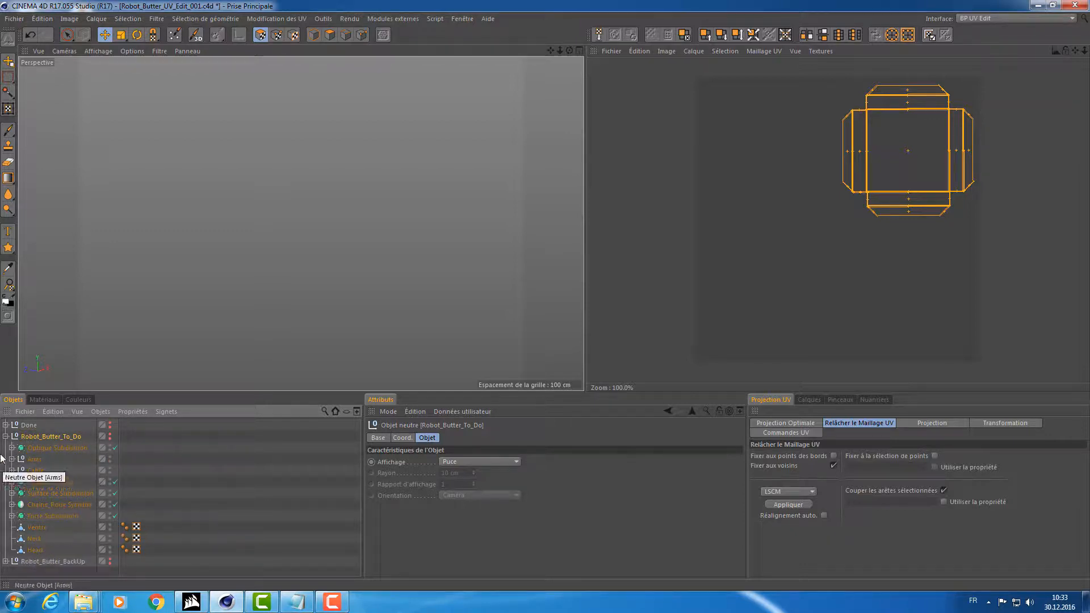
{"action": "left_click", "coordinate": [34, 550]}
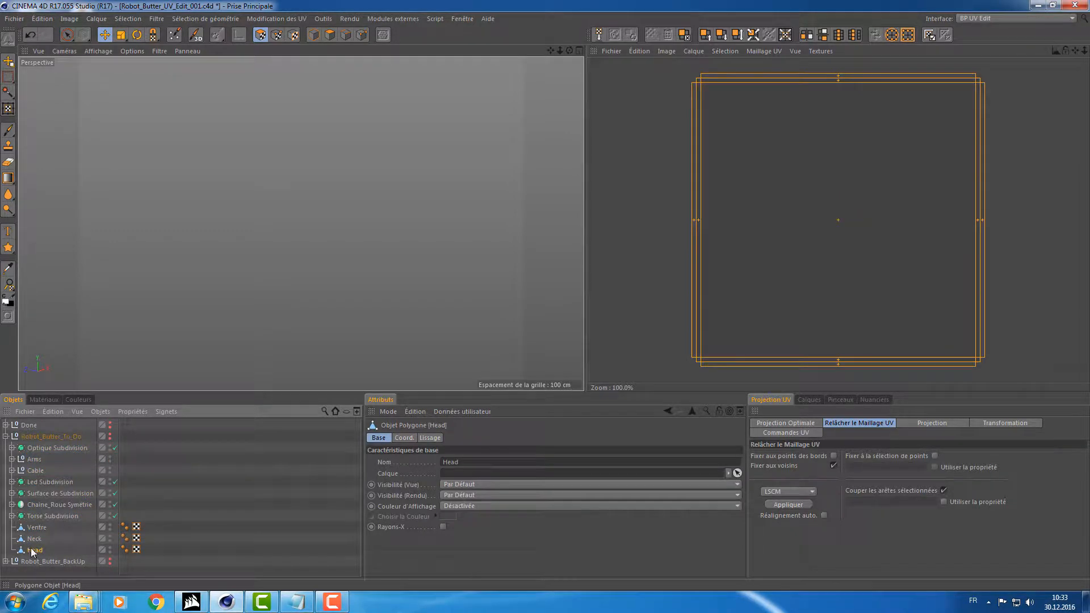
{"action": "left_click_drag", "start_coordinate": [26, 424], "coordinate": [28, 422]}
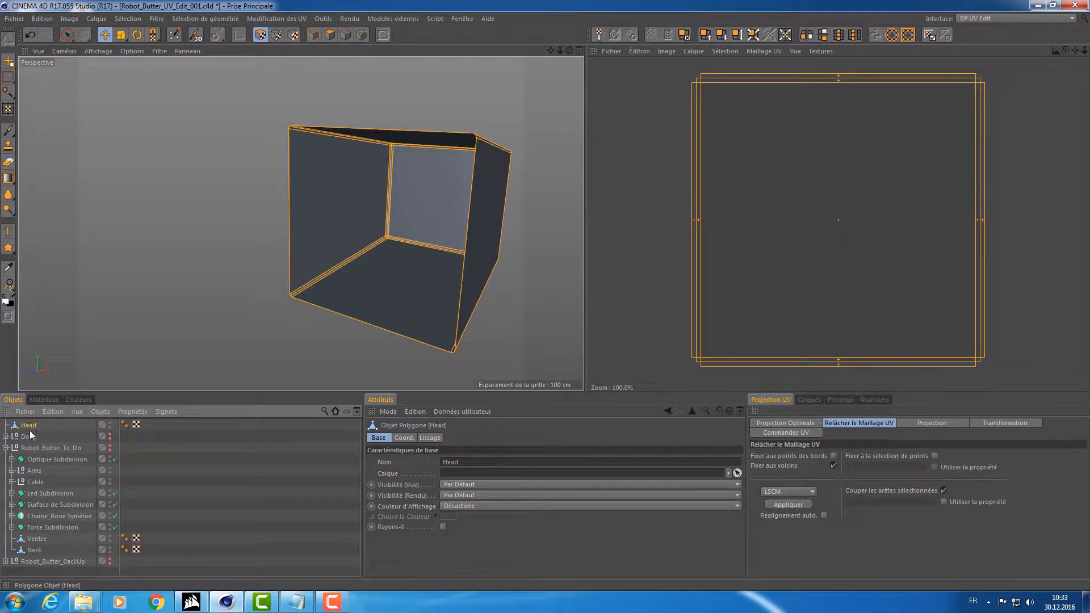
{"action": "left_click", "coordinate": [5, 448]}
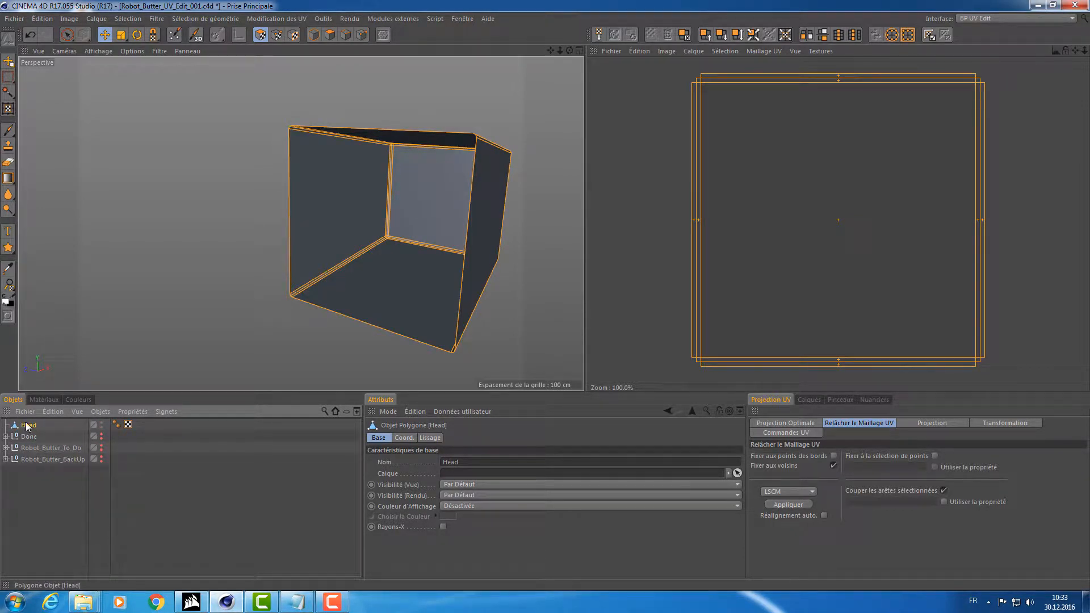
{"action": "left_click", "coordinate": [30, 437]}
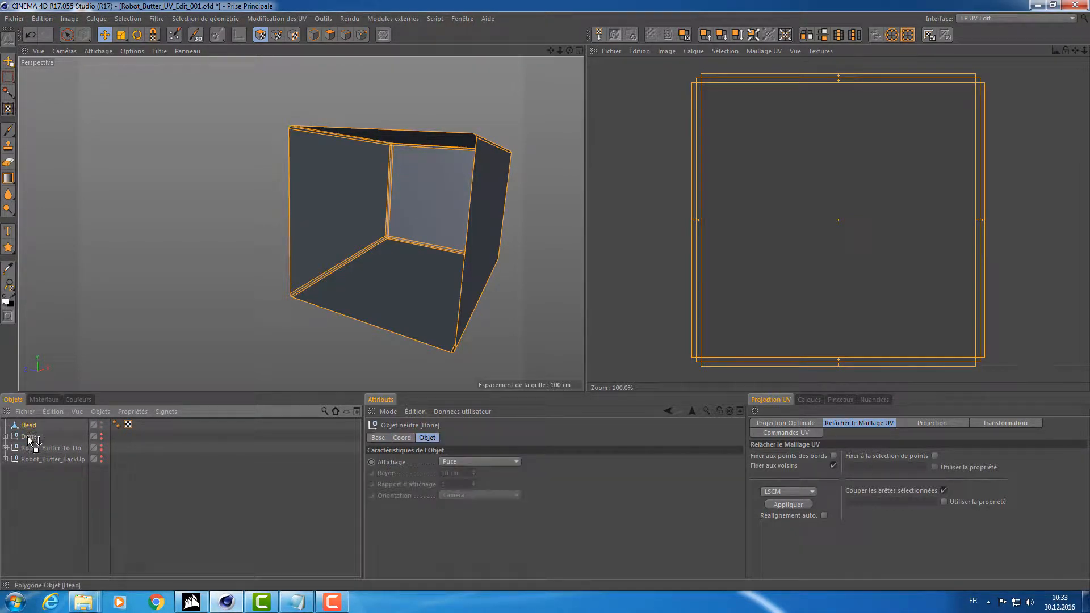
{"action": "left_click", "coordinate": [30, 426]}
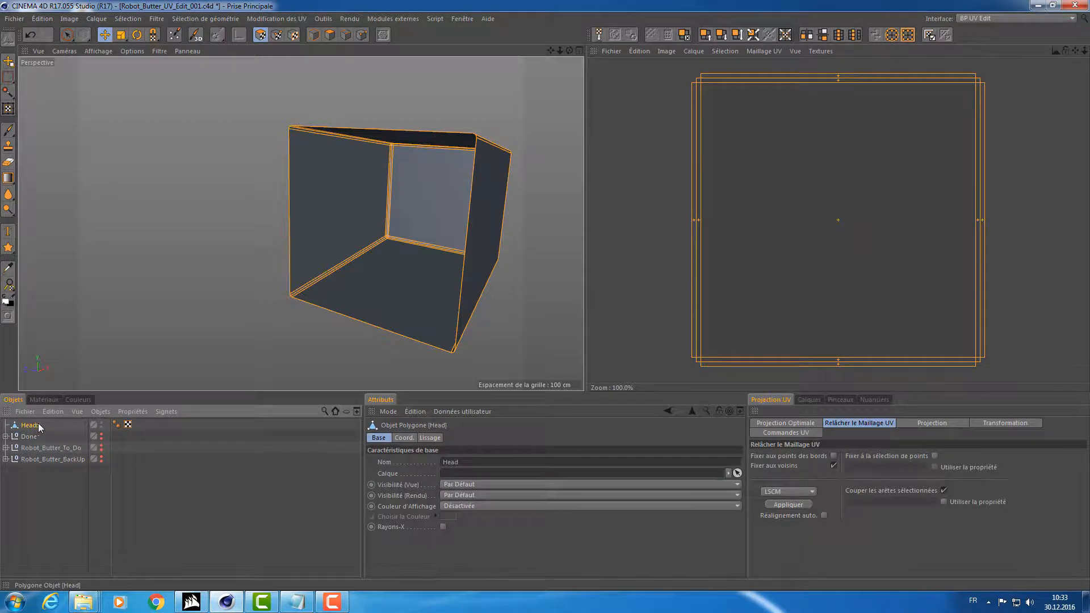
Apply the Grid_Tex checker material to the Head and reselect the object.
{"action": "left_click_drag", "start_coordinate": [402, 122], "coordinate": [500, 132], "text": "alt"}
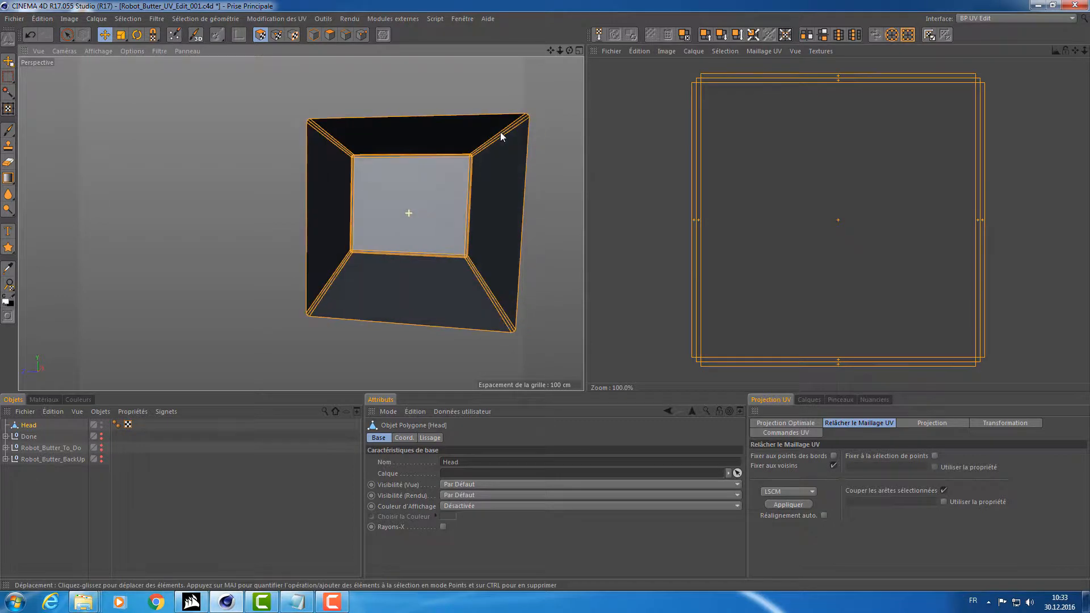
{"action": "left_click", "coordinate": [43, 401]}
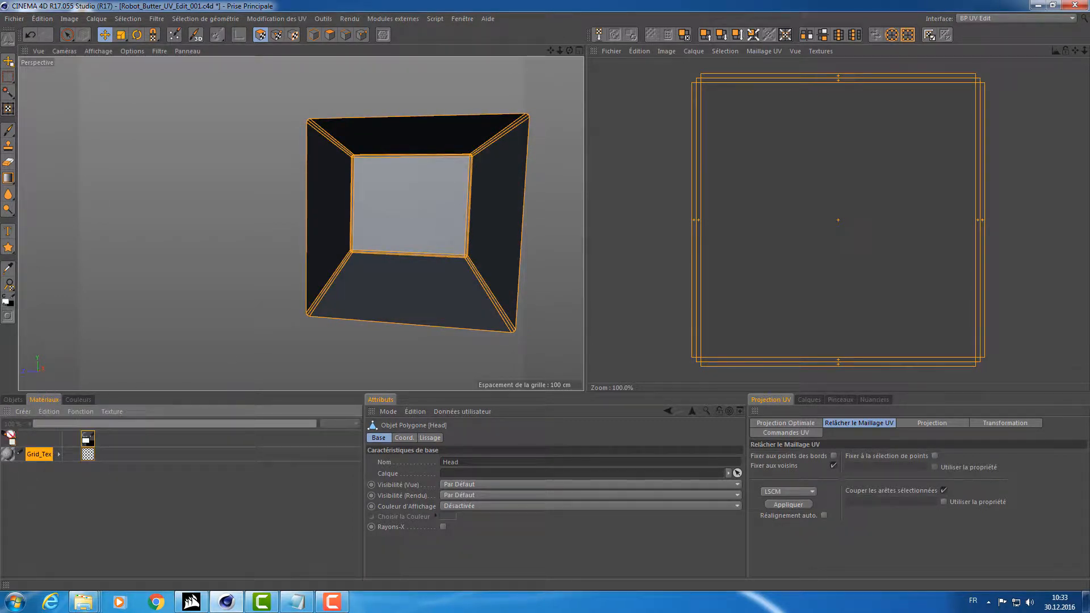
{"action": "left_click", "coordinate": [13, 400]}
{"action": "left_click_drag", "start_coordinate": [28, 425], "coordinate": [30, 426]}
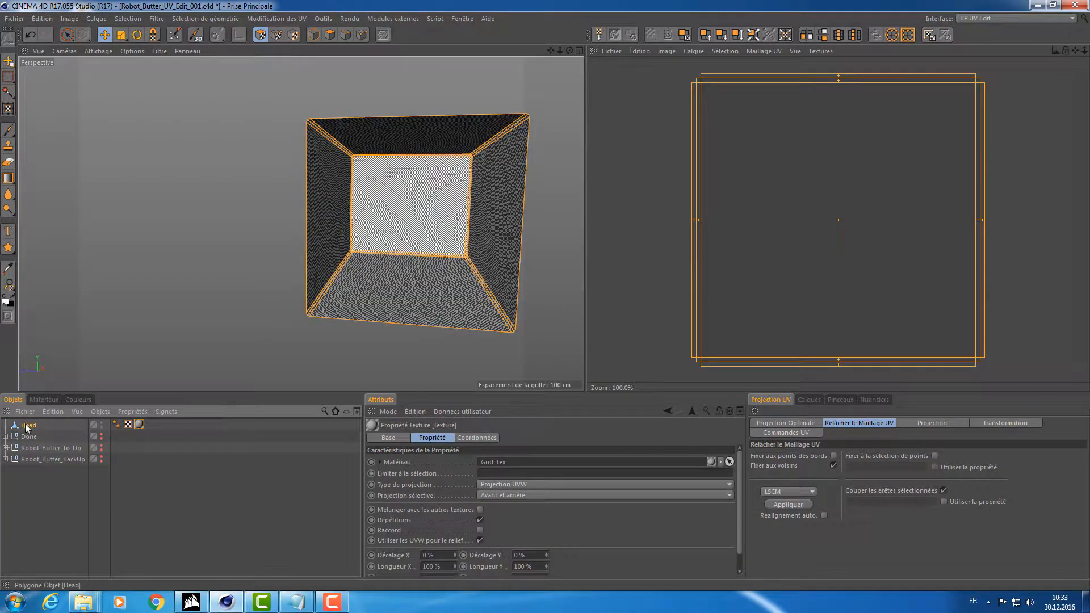
Examine the checker pattern on the Head's faces, beveled edges and corner up close.
{"action": "left_click_drag", "start_coordinate": [264, 224], "coordinate": [367, 142], "text": "alt"}
{"action": "right_click_drag", "start_coordinate": [463, 229], "coordinate": [456, 179], "text": "alt"}
{"action": "left_click_drag", "start_coordinate": [455, 179], "coordinate": [387, 199], "text": "alt"}
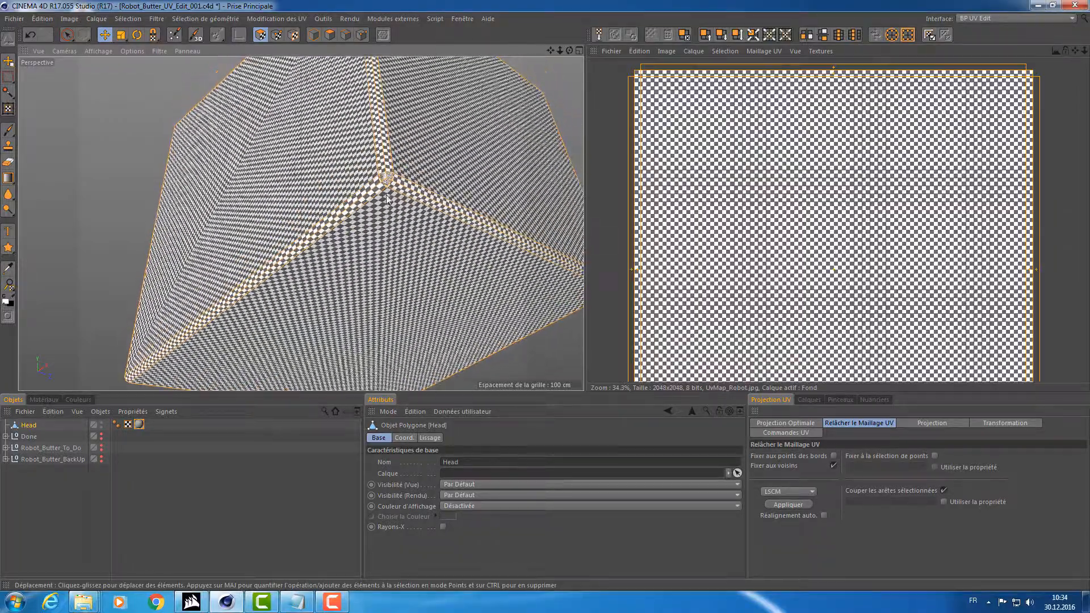
{"action": "right_click_drag", "start_coordinate": [388, 181], "coordinate": [432, 171], "text": "alt"}
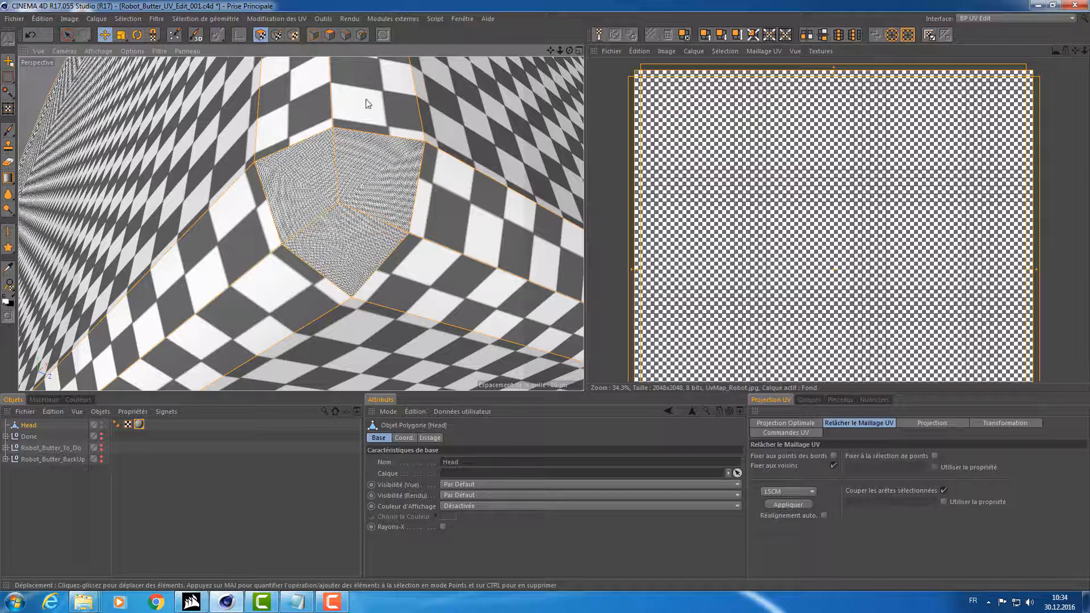
{"action": "right_click_drag", "start_coordinate": [384, 168], "coordinate": [357, 175], "text": "alt"}
{"action": "left_click_drag", "start_coordinate": [358, 176], "coordinate": [339, 161], "text": "alt"}
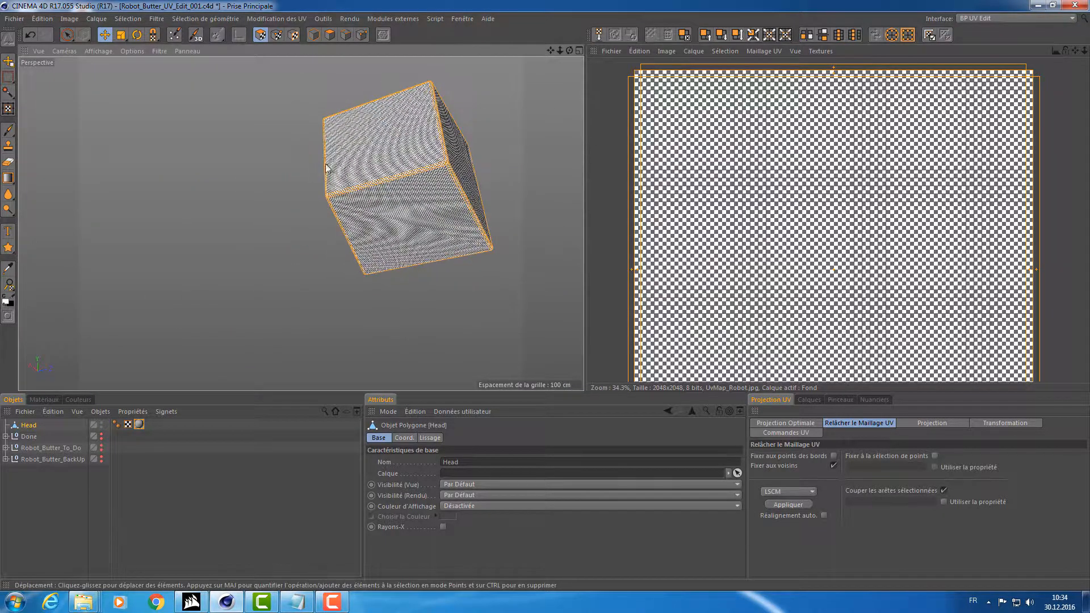
Frame the Head in the orthographic views and apply a Frontal UV projection from the Right view.
{"action": "middle_click", "coordinate": [346, 162]}
{"action": "key", "text": "s"}
{"action": "key", "text": "s"}
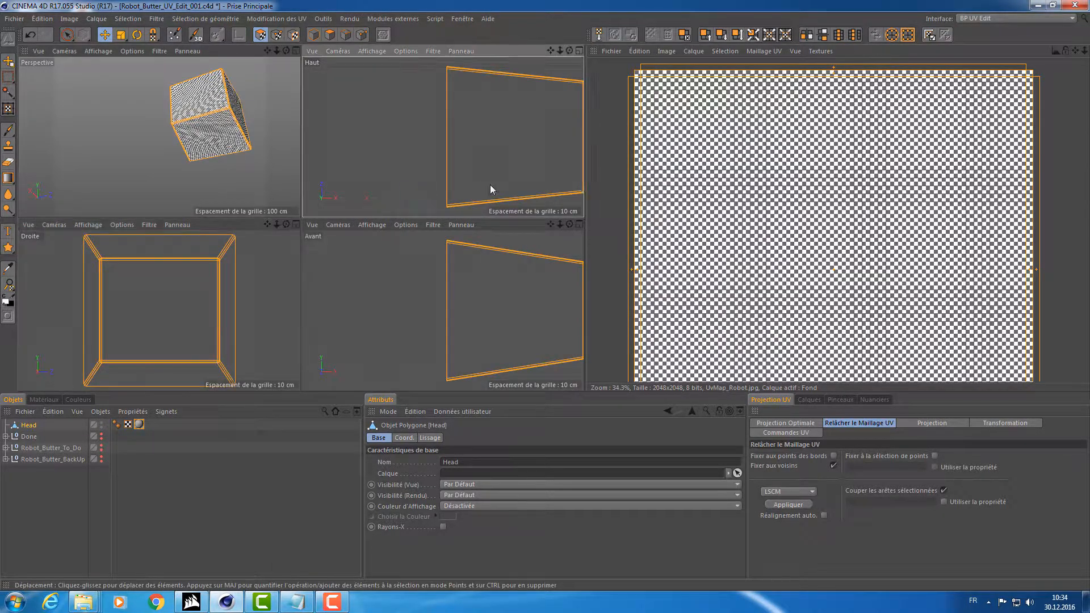
{"action": "key", "text": "s"}
{"action": "key", "text": "s"}
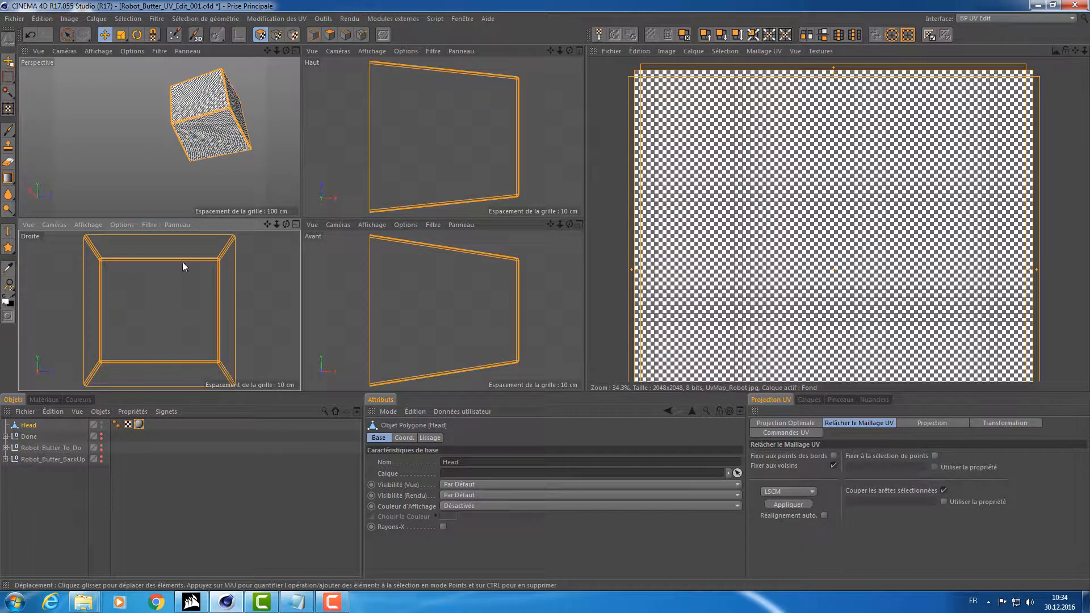
{"action": "left_click", "coordinate": [947, 425]}
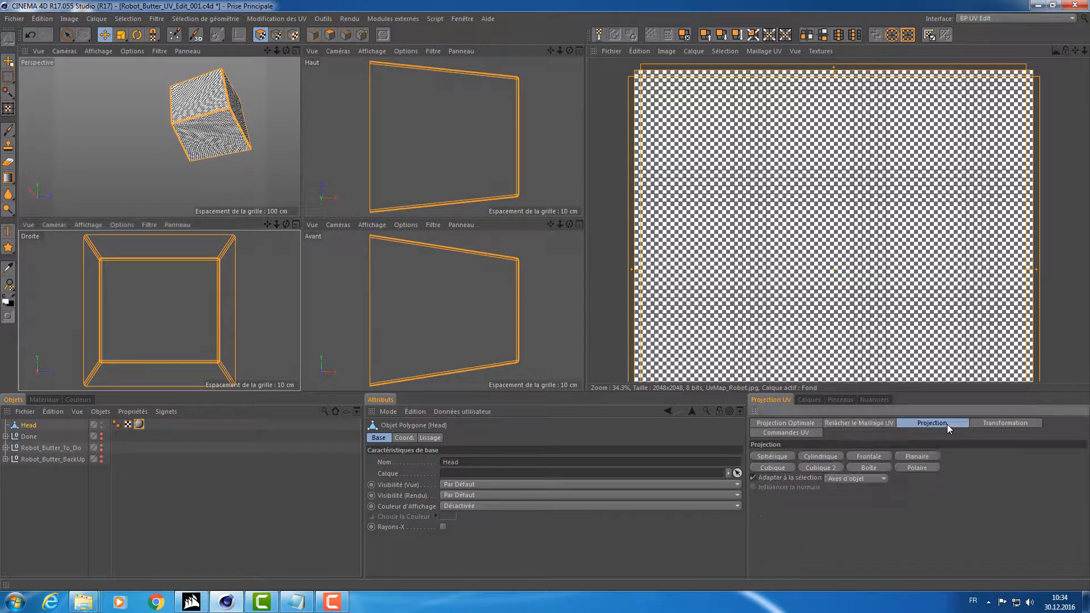
{"action": "left_click", "coordinate": [883, 458]}
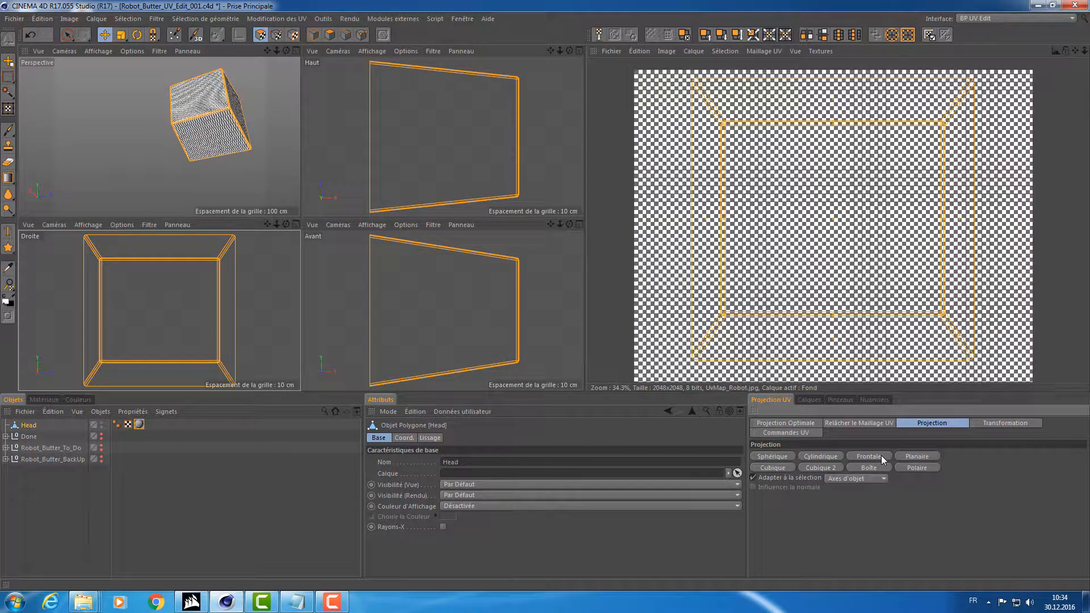
{"action": "middle_click", "coordinate": [241, 161]}
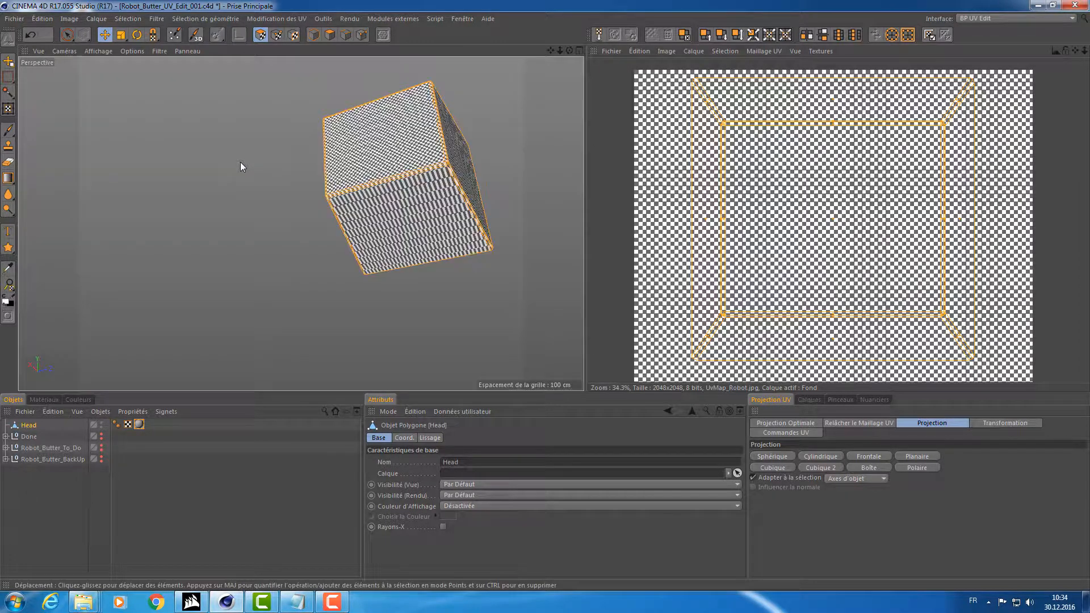
Show the Head's upper-right corner bevel in the Right view and switch to edge mode.
{"action": "middle_click", "coordinate": [416, 176]}
{"action": "middle_click", "coordinate": [217, 270]}
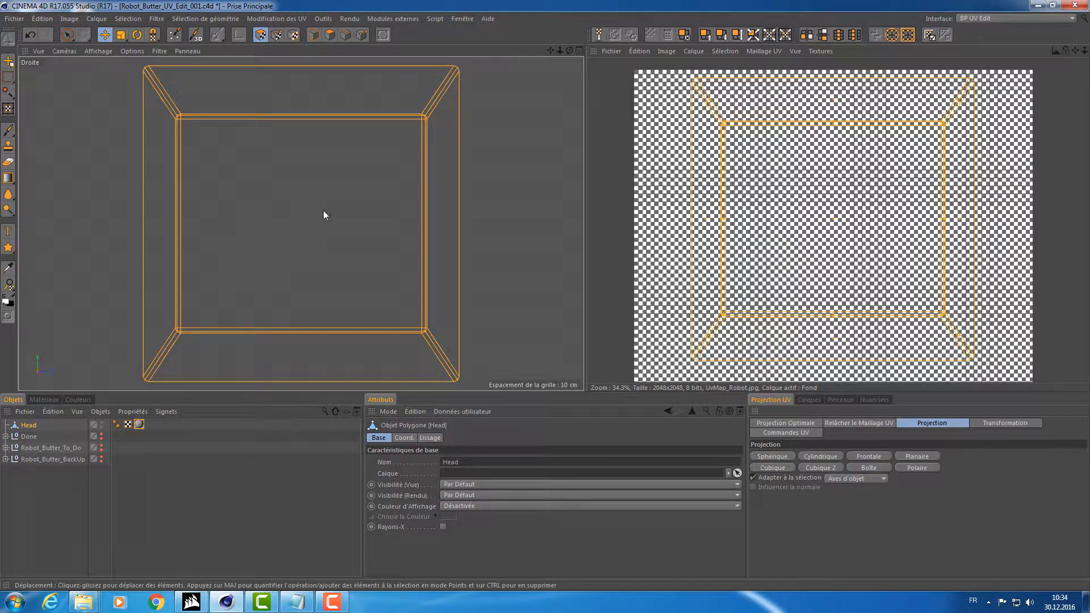
{"action": "middle_click_drag", "start_coordinate": [417, 144], "coordinate": [310, 255], "text": "alt"}
{"action": "right_click_drag", "start_coordinate": [342, 219], "coordinate": [419, 207], "text": "alt"}
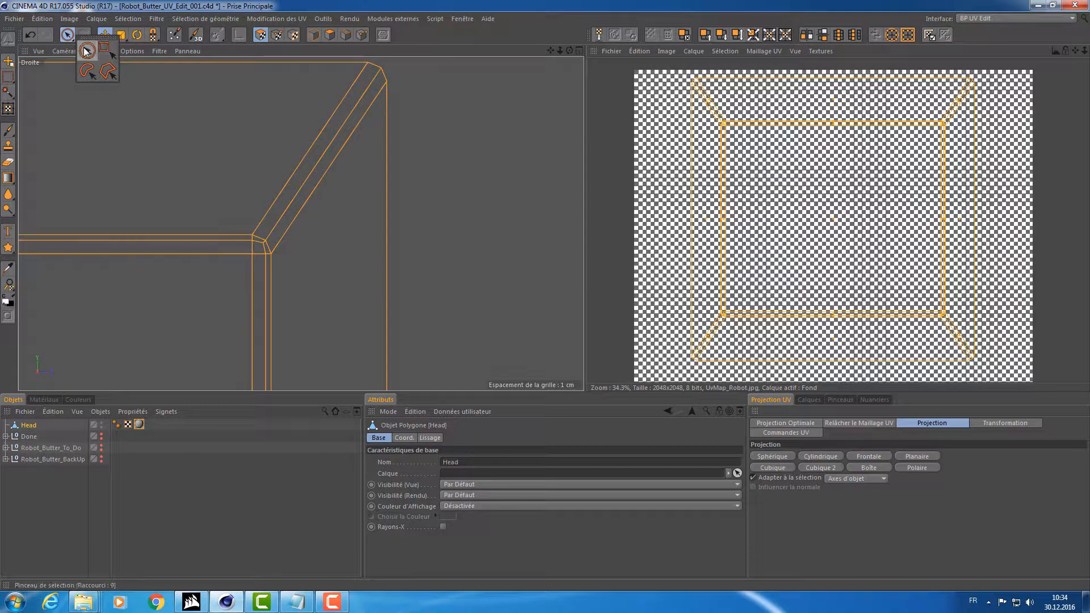
{"action": "left_click", "coordinate": [68, 35]}
{"action": "left_click", "coordinate": [126, 20]}
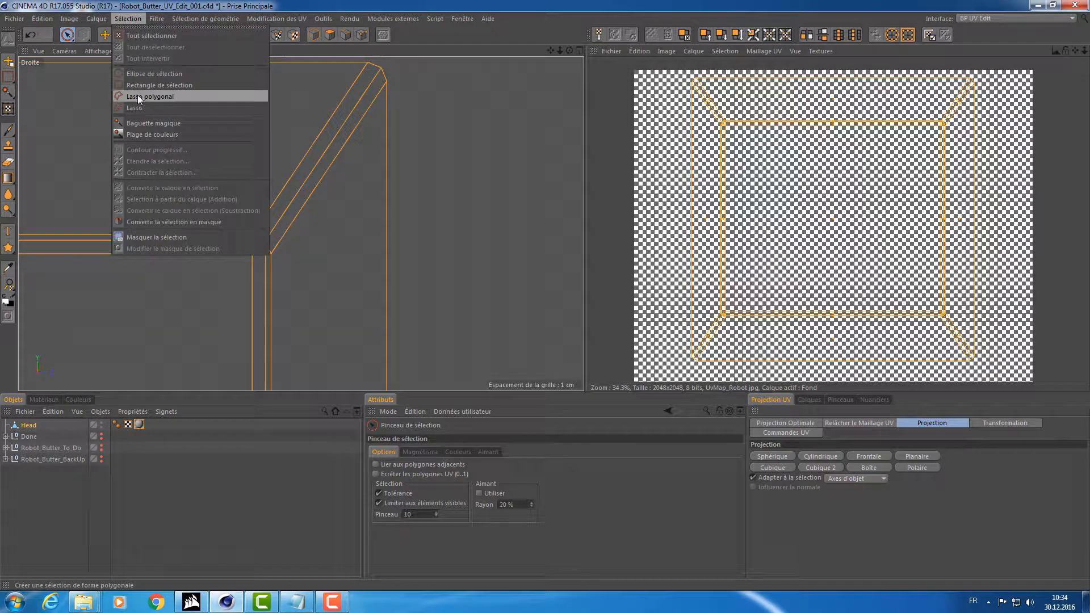
{"action": "mouse_move", "coordinate": [195, 18]}
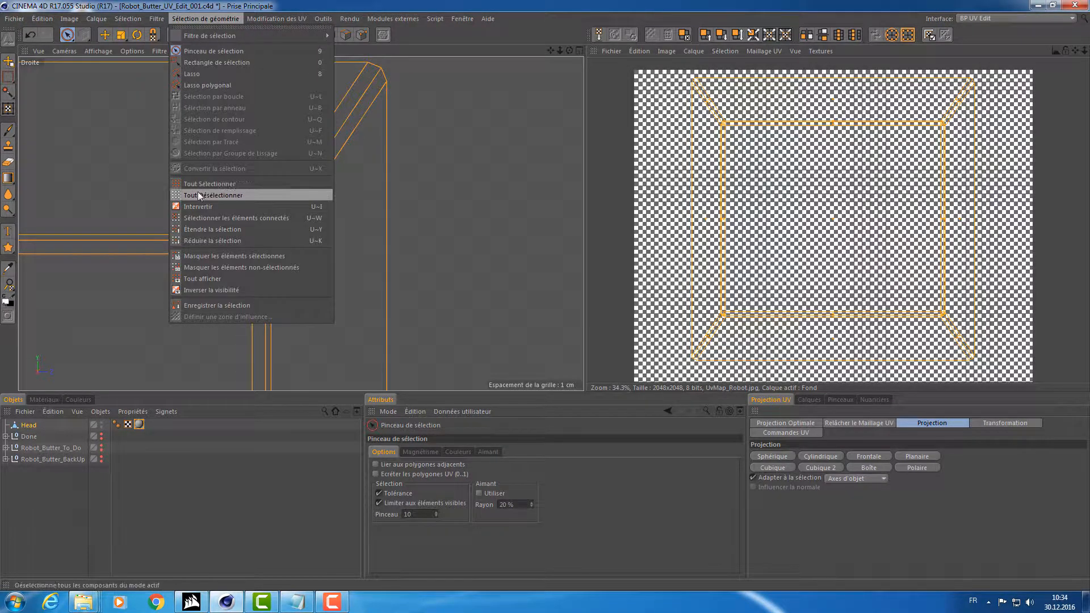
{"action": "left_click", "coordinate": [469, 35]}
{"action": "left_click", "coordinate": [345, 35]}
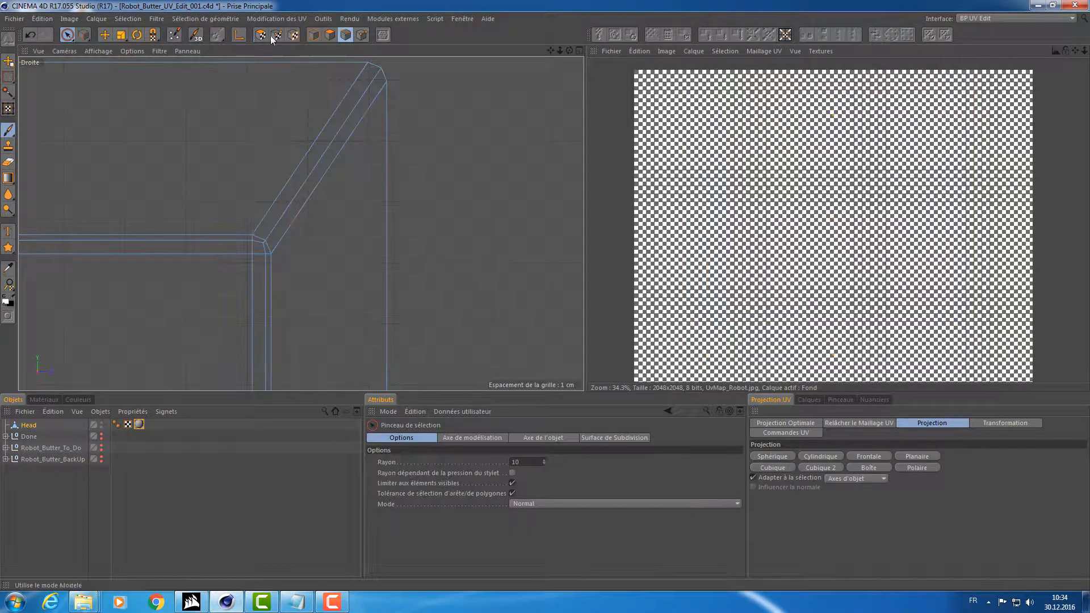
Select the middle edge of the Head's upper-right diagonal bevel with the path selection tool.
{"action": "left_click", "coordinate": [157, 18]}
{"action": "mouse_move", "coordinate": [198, 21]}
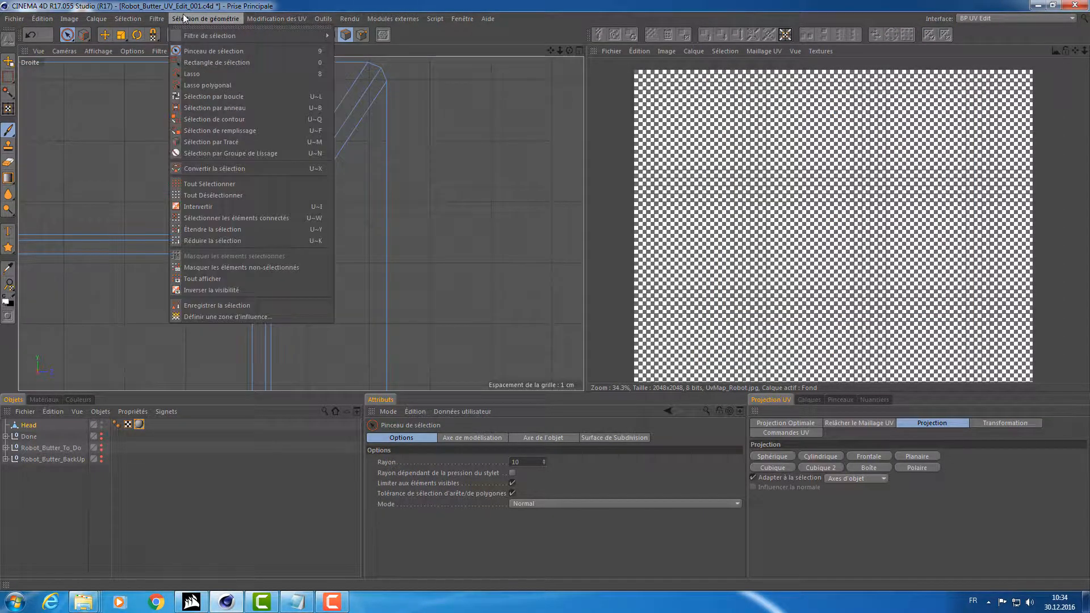
{"action": "left_click", "coordinate": [208, 143]}
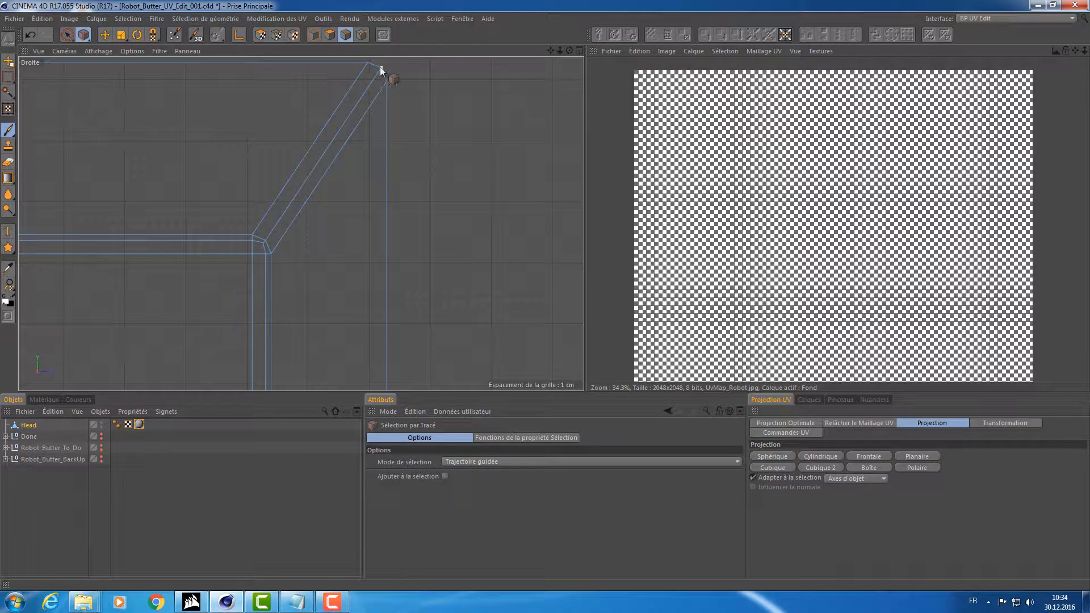
{"action": "left_click_drag", "start_coordinate": [325, 154], "coordinate": [258, 260]}
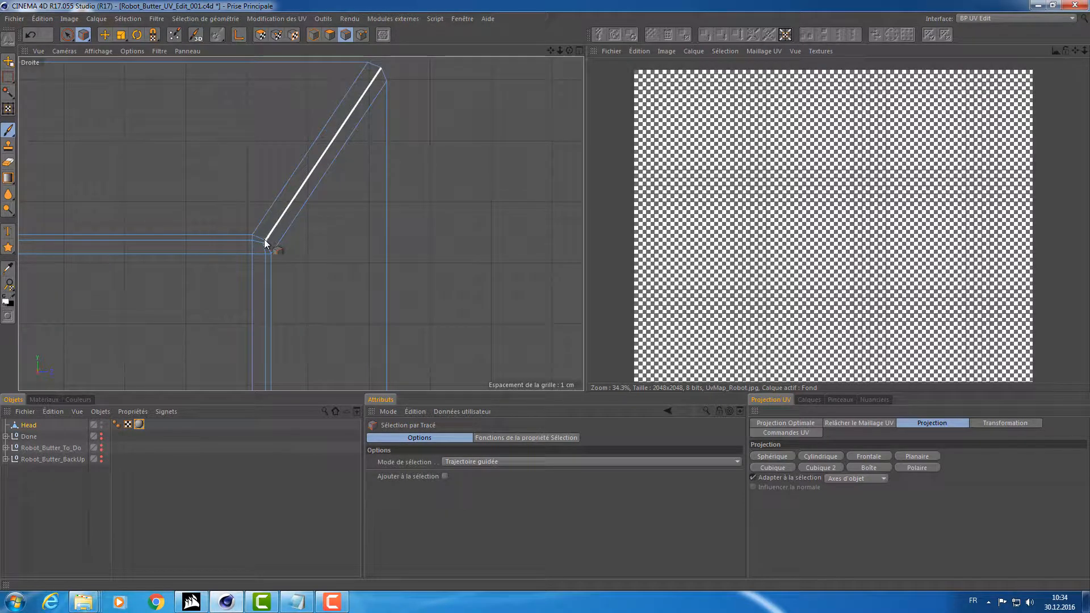
{"action": "left_click", "coordinate": [263, 245]}
Check the selected bevel edge on the Head from several angles in the Perspective view.
{"action": "middle_click", "coordinate": [383, 220]}
{"action": "middle_click", "coordinate": [226, 123]}
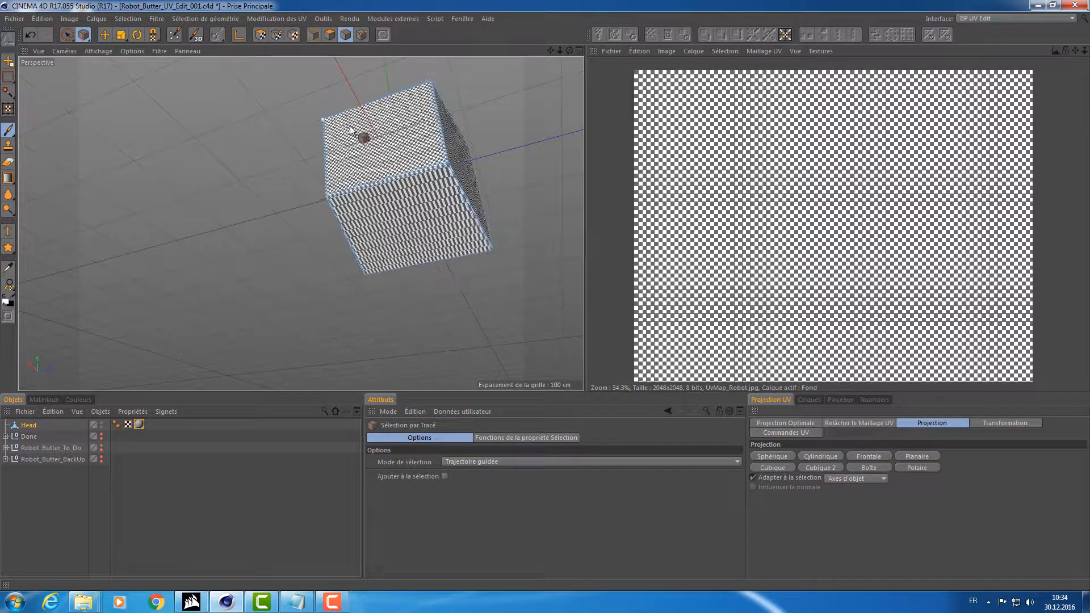
{"action": "left_click_drag", "start_coordinate": [350, 126], "coordinate": [293, 236], "text": "alt"}
{"action": "right_click_drag", "start_coordinate": [292, 233], "coordinate": [370, 199], "text": "alt"}
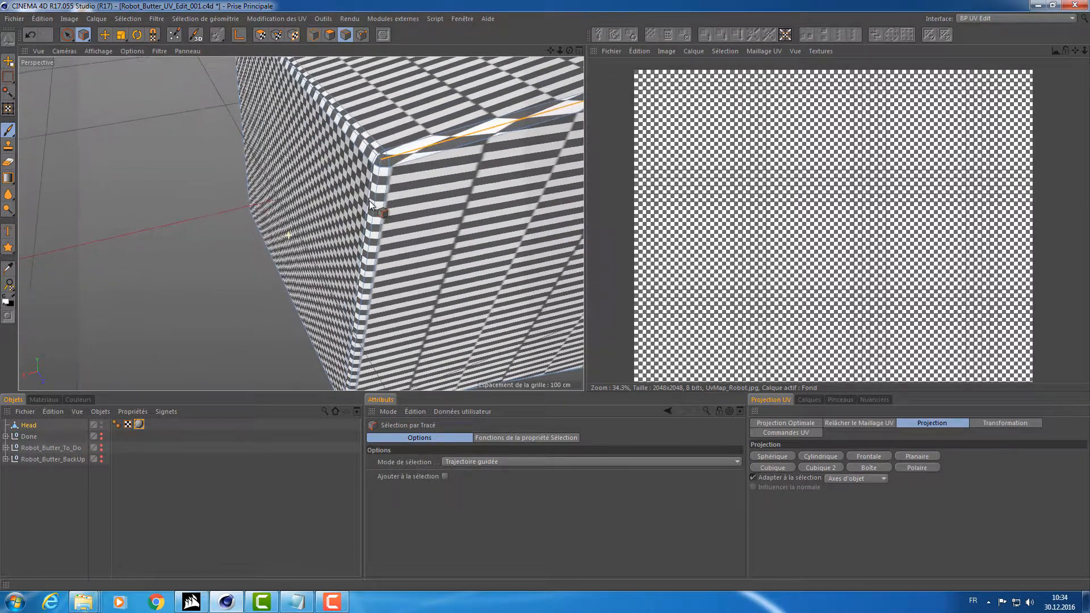
{"action": "left_click_drag", "start_coordinate": [406, 196], "coordinate": [543, 166], "text": "alt"}
{"action": "right_click_drag", "start_coordinate": [255, 187], "coordinate": [308, 177], "text": "alt"}
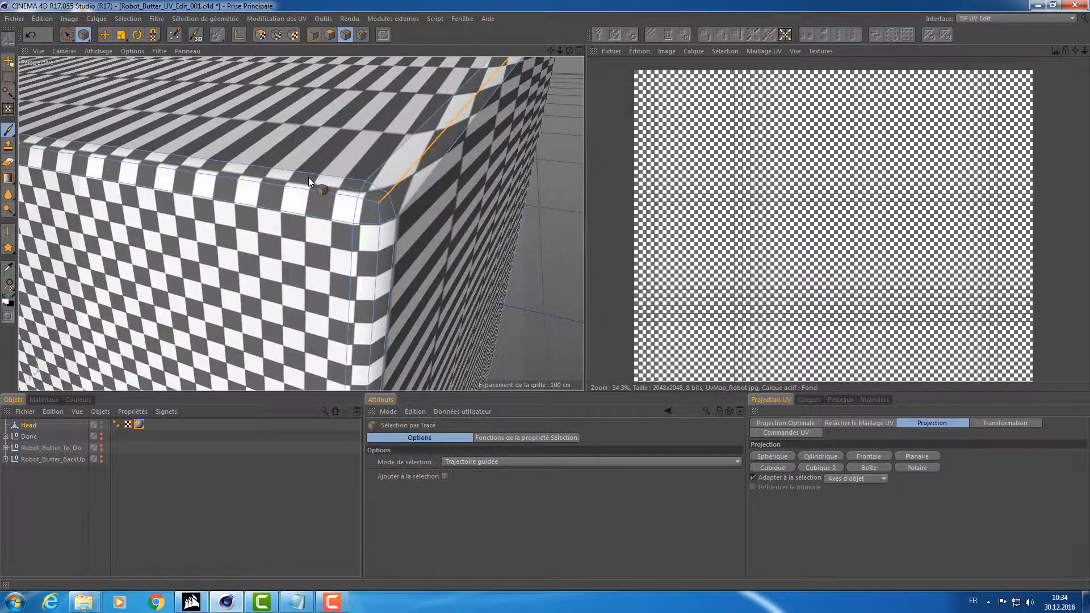
{"action": "middle_click", "coordinate": [308, 177]}
{"action": "middle_click", "coordinate": [112, 301]}
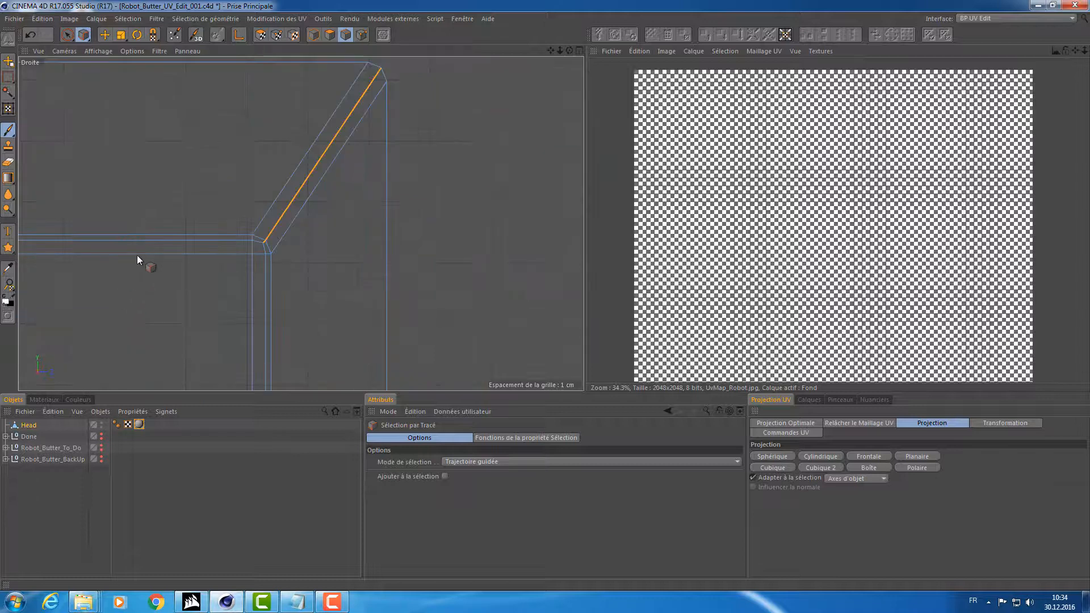
Add the middle edges of the upper-left and lower-left diagonal bevels to the path selection in the Right view.
{"action": "mouse_move", "coordinate": [138, 255]}
{"action": "middle_mouse_down", "text": "alt"}
{"action": "mouse_move", "coordinate": [506, 246]}
{"action": "mouse_move", "coordinate": [170, 318]}
{"action": "mouse_move", "coordinate": [143, 258]}
{"action": "middle_mouse_up", "text": "alt"}
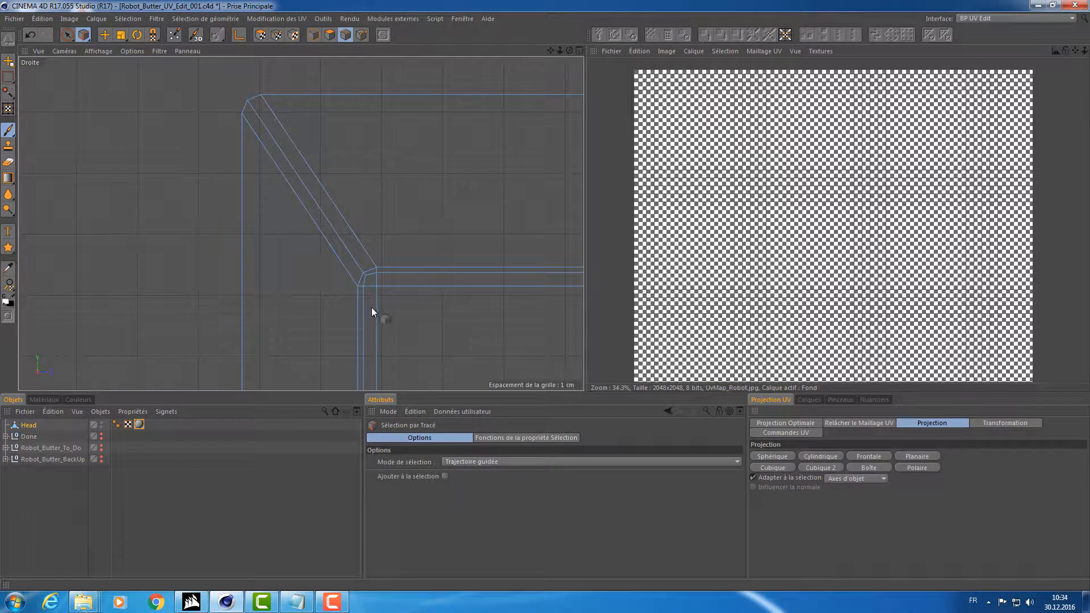
{"action": "left_click_drag", "start_coordinate": [367, 278], "coordinate": [250, 102]}
{"action": "right_click_drag", "start_coordinate": [358, 199], "coordinate": [312, 234], "text": "alt"}
{"action": "middle_click_drag", "start_coordinate": [318, 250], "coordinate": [277, 2], "text": "alt"}
{"action": "right_click_drag", "start_coordinate": [288, 282], "coordinate": [313, 263], "text": "alt"}
{"action": "middle_click_drag", "start_coordinate": [303, 262], "coordinate": [301, 224], "text": "alt"}
{"action": "right_click_drag", "start_coordinate": [292, 272], "coordinate": [318, 233], "text": "alt"}
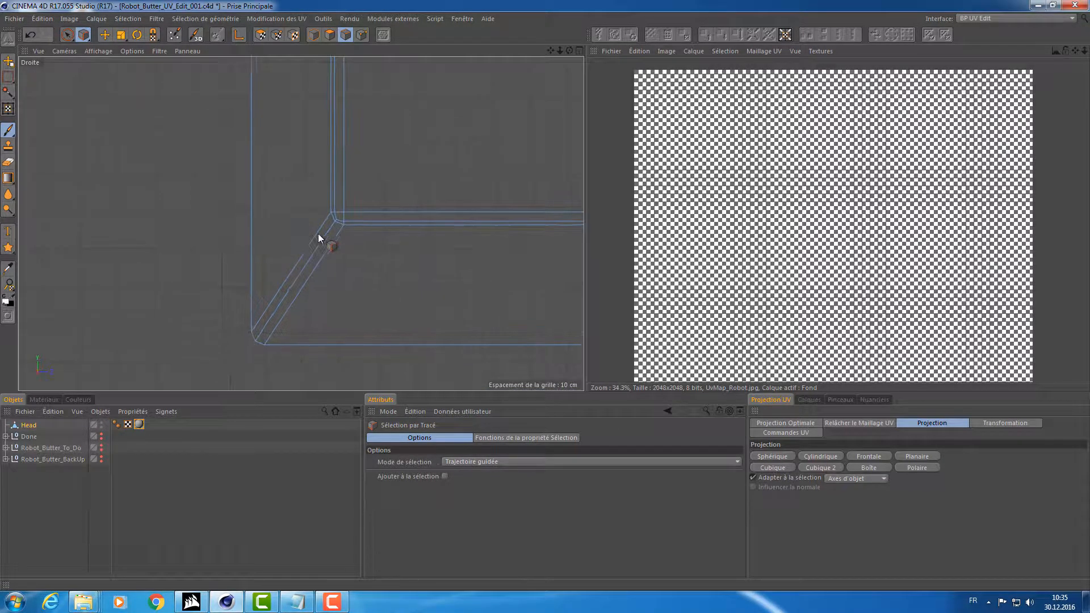
{"action": "left_click_drag", "start_coordinate": [333, 221], "coordinate": [245, 361]}
Add the middle edge of the lower-right diagonal bevel to the edge selection.
{"action": "middle_click_drag", "start_coordinate": [341, 305], "coordinate": [11, 304], "text": "alt"}
{"action": "middle_click_drag", "start_coordinate": [460, 278], "coordinate": [483, 265], "text": "alt"}
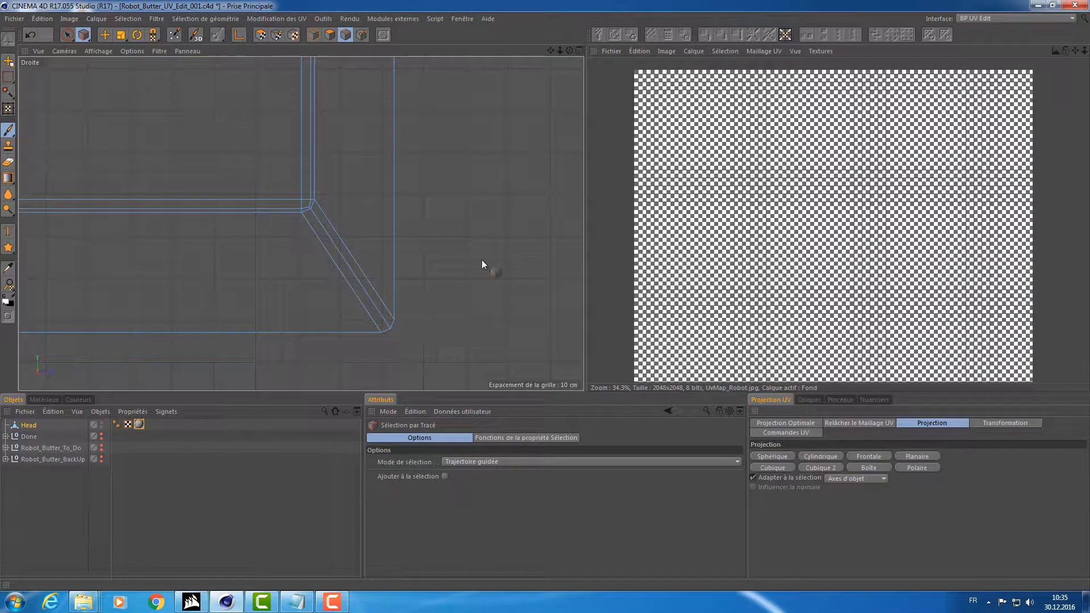
{"action": "mouse_move", "coordinate": [305, 209]}
{"action": "left_mouse_down"}
{"action": "mouse_move", "coordinate": [342, 239]}
{"action": "mouse_move", "coordinate": [390, 339]}
{"action": "left_mouse_up"}
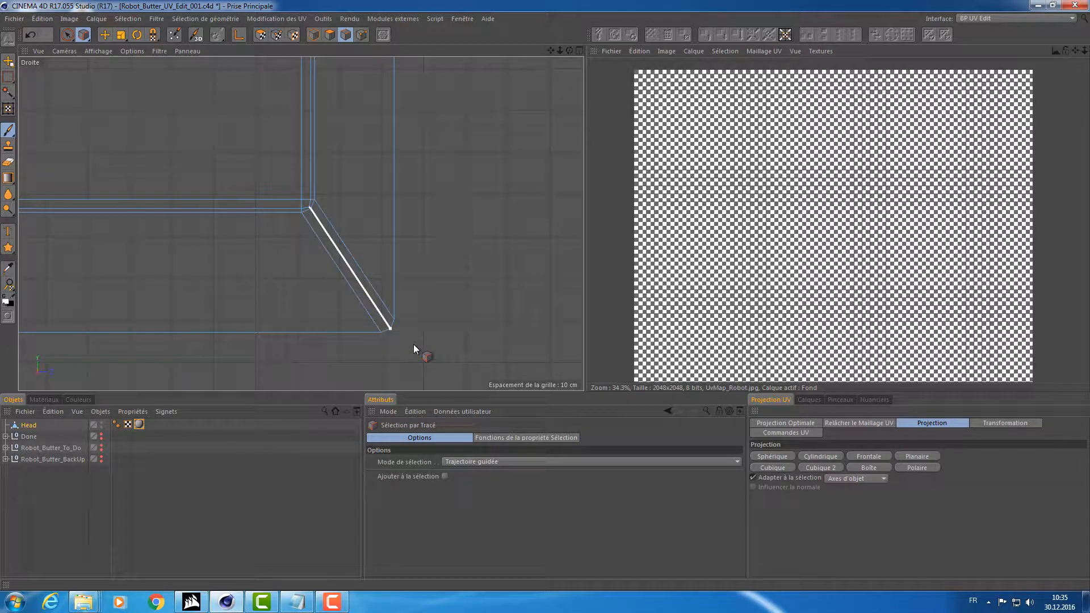
{"action": "middle_click_drag", "start_coordinate": [304, 221], "coordinate": [299, 499], "text": "alt"}
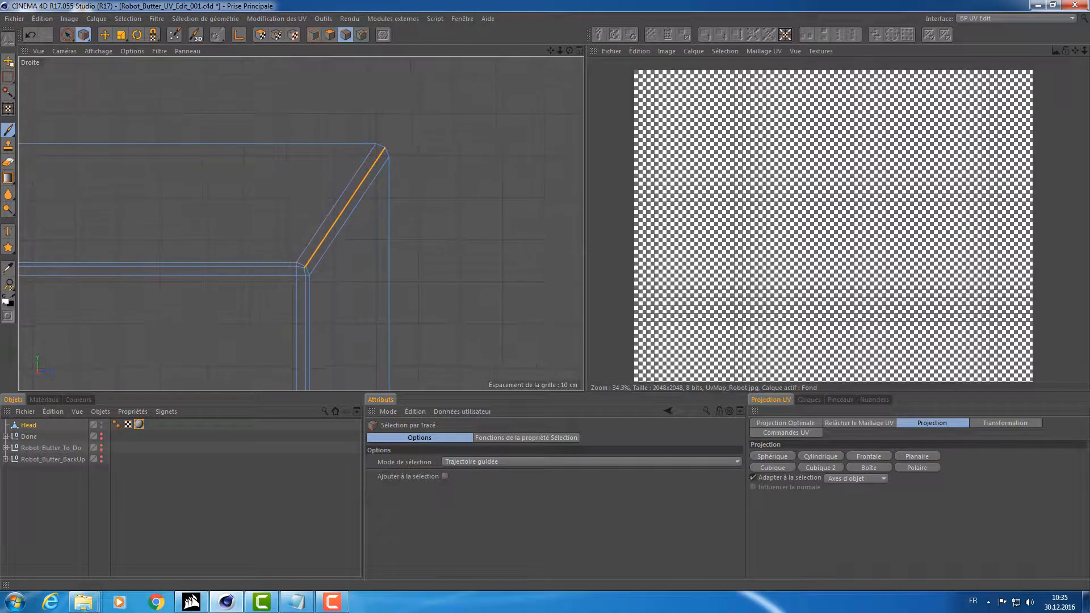
Inspect the four selected diagonal edges around the Head in the Perspective view.
{"action": "middle_click", "coordinate": [304, 220]}
{"action": "middle_click", "coordinate": [202, 124]}
{"action": "left_click_drag", "start_coordinate": [254, 114], "coordinate": [336, 101], "text": "alt"}
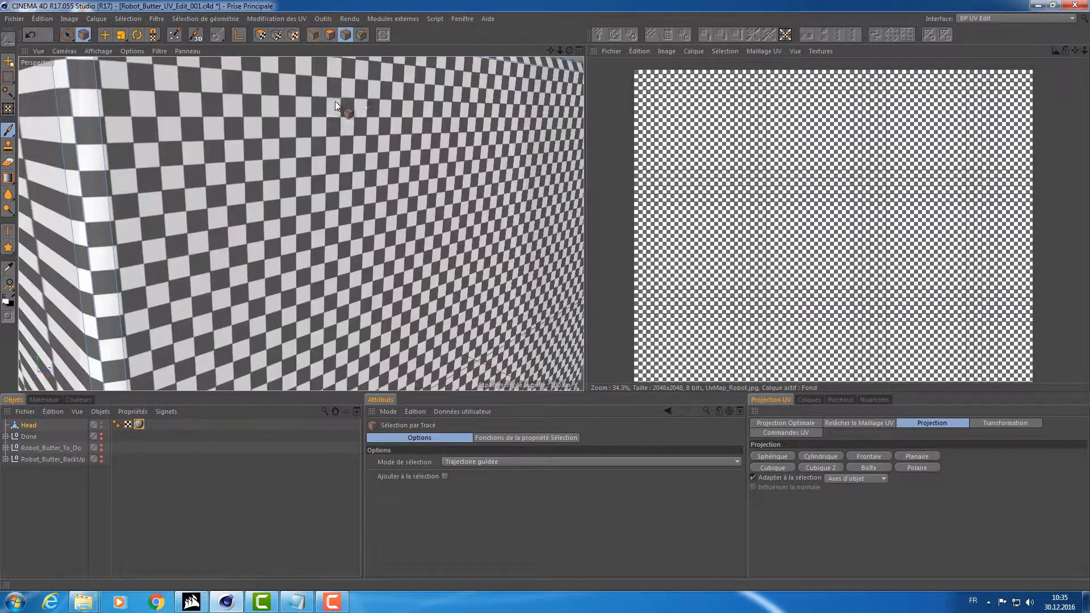
{"action": "right_click_drag", "start_coordinate": [389, 103], "coordinate": [343, 126], "text": "alt"}
{"action": "key", "text": "e"}
{"action": "left_click_drag", "start_coordinate": [343, 126], "coordinate": [378, 189], "text": "alt"}
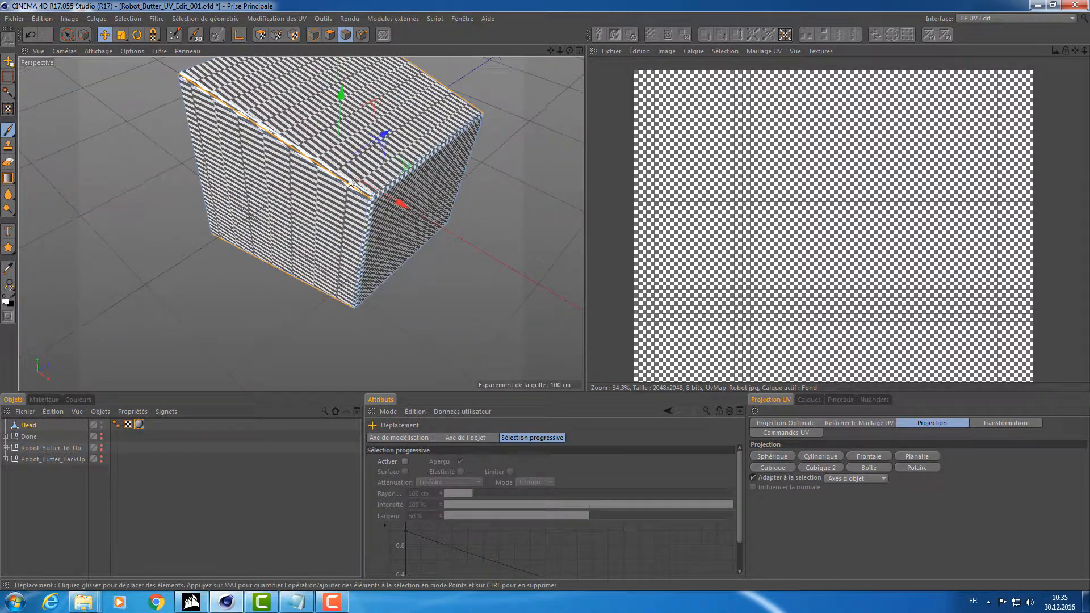
{"action": "right_click_drag", "start_coordinate": [381, 190], "coordinate": [348, 172], "text": "alt"}
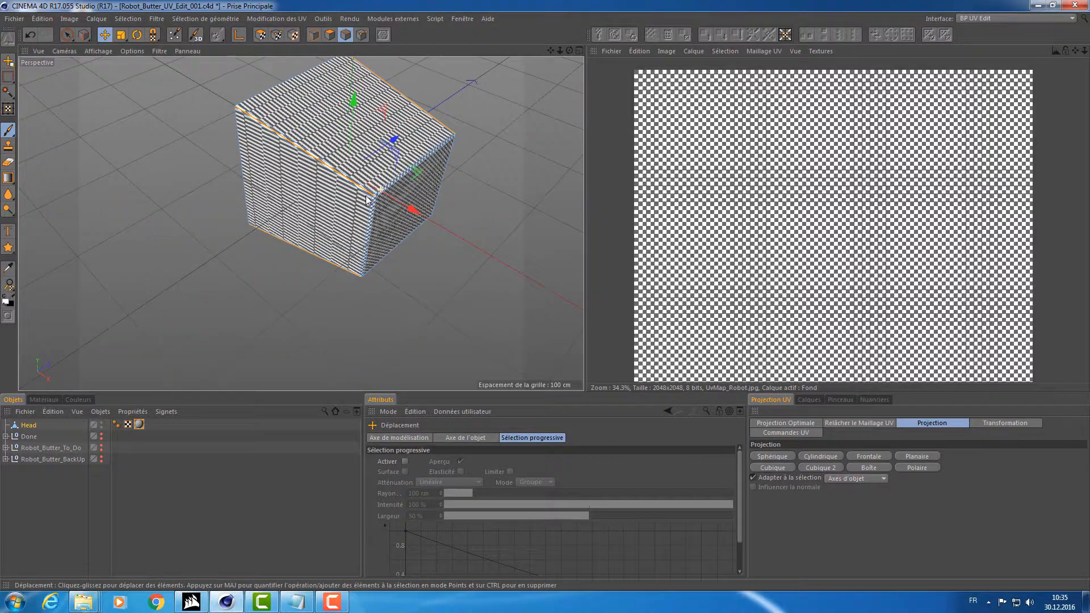
{"action": "left_click_drag", "start_coordinate": [348, 171], "coordinate": [276, 106], "text": "alt"}
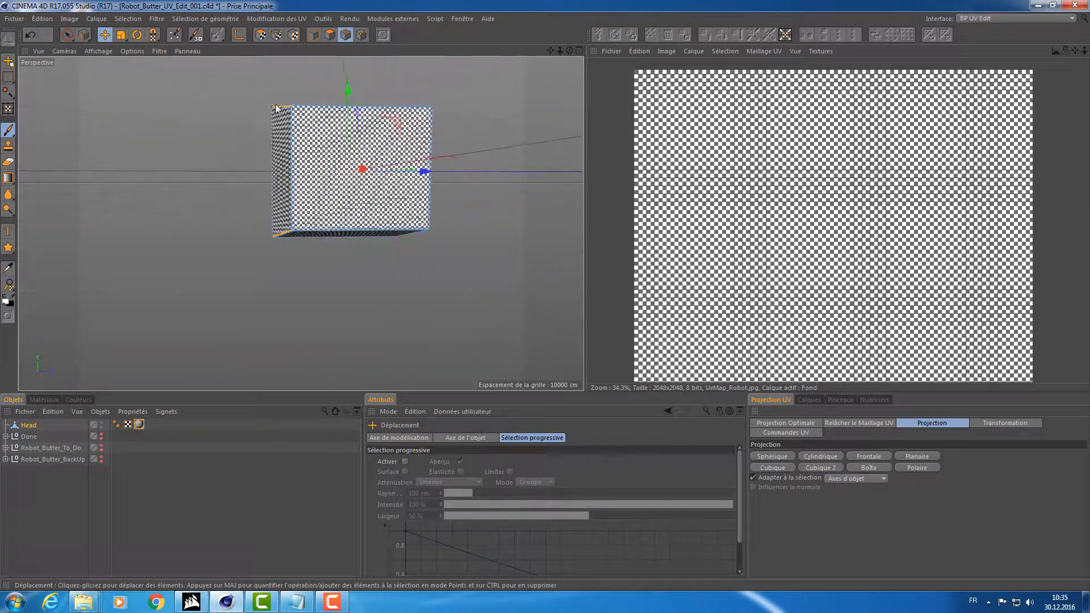
Switch to UV polygon mode and relax the Head's UVs with LSCM, cutting along the selected edges.
{"action": "middle_click", "coordinate": [173, 106]}
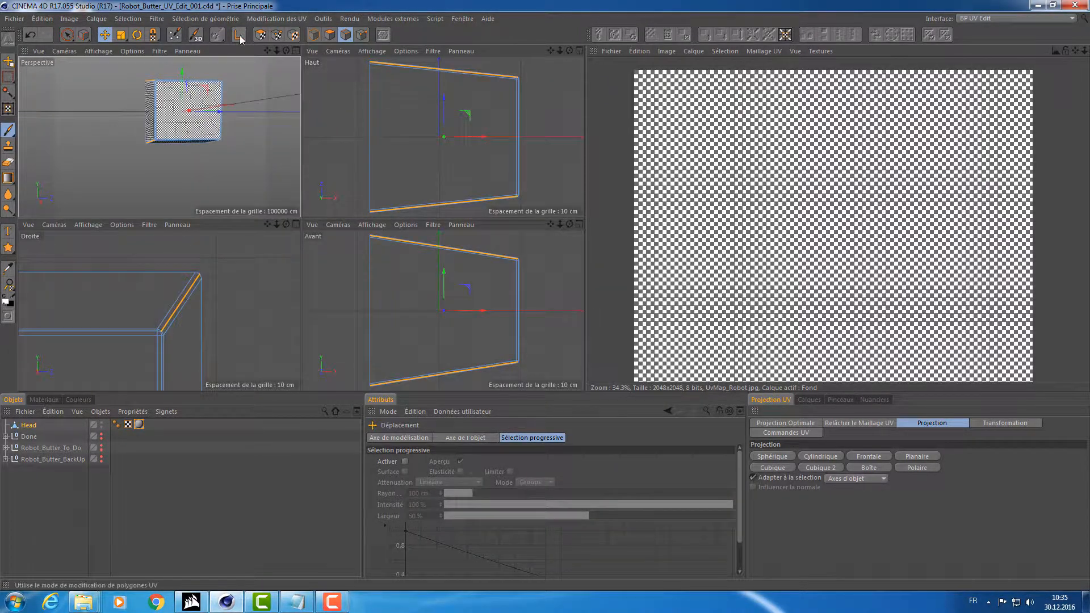
{"action": "left_click", "coordinate": [260, 35]}
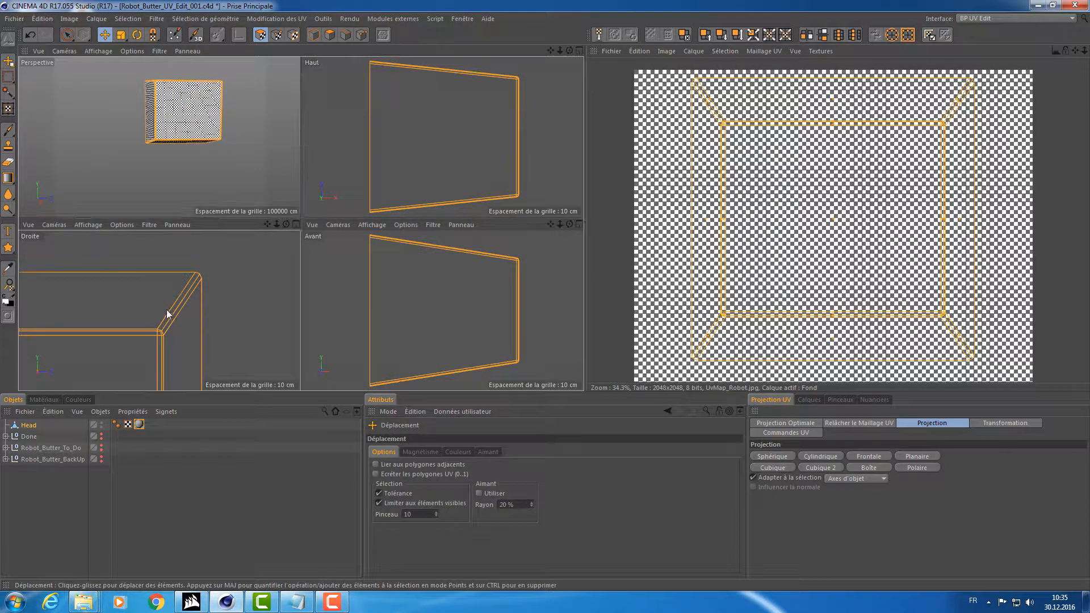
{"action": "middle_click", "coordinate": [283, 265]}
{"action": "scroll", "coordinate": [287, 255], "scroll_direction": "down", "scroll_amount": 6}
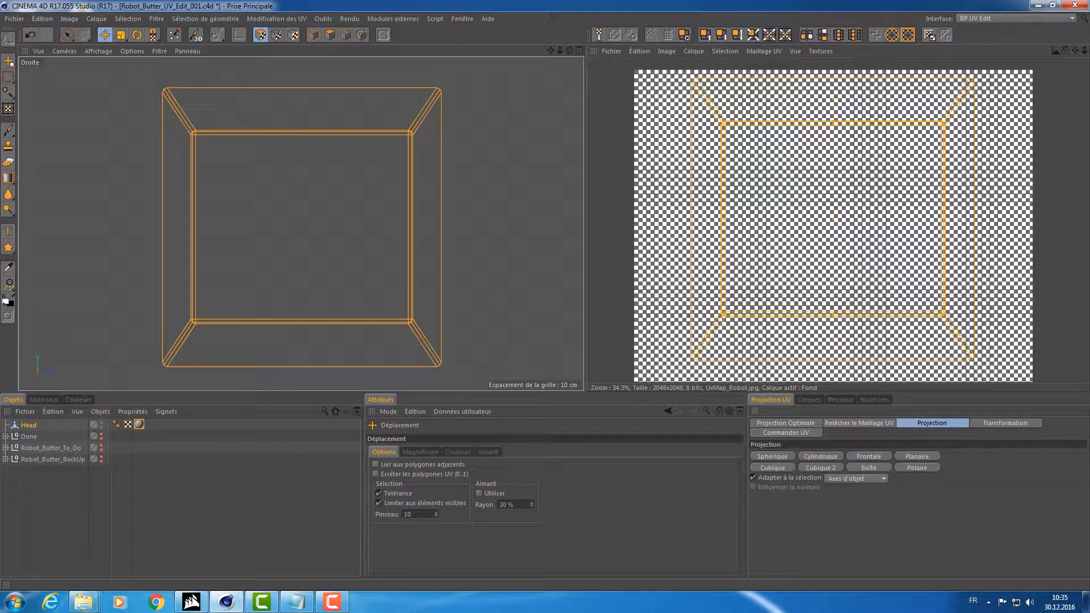
{"action": "left_click", "coordinate": [874, 424]}
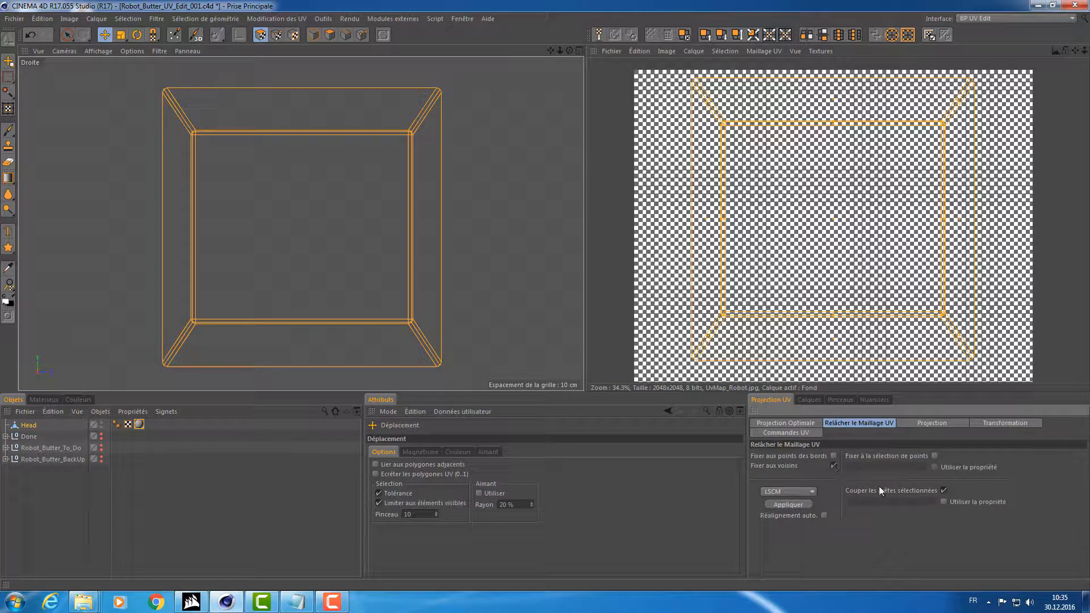
{"action": "left_click", "coordinate": [788, 505]}
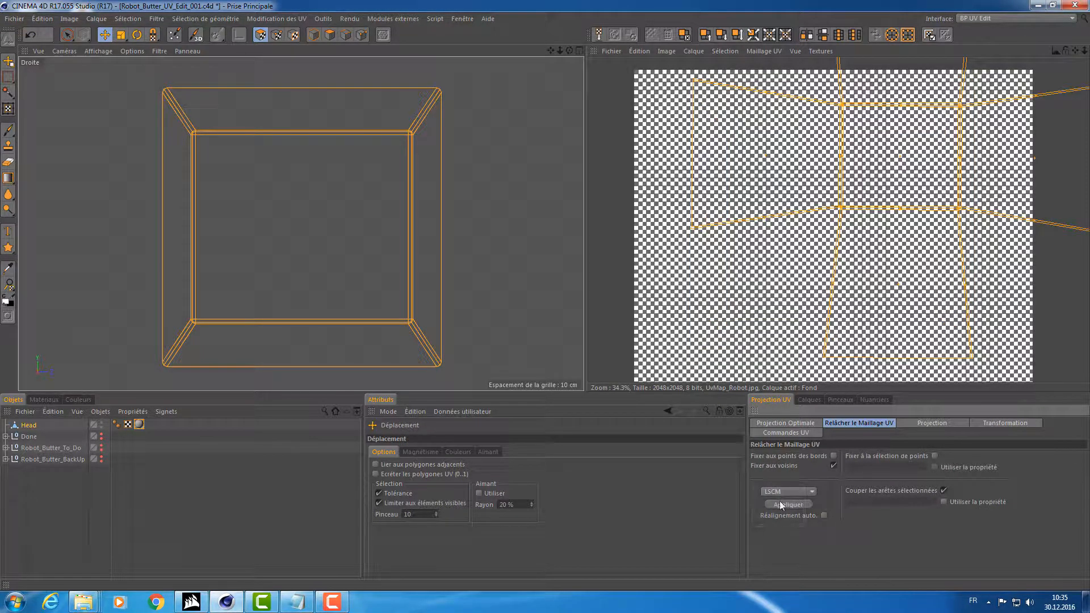
Move and scale down the unfolded Head UVs so the whole cross-shaped layout fits inside the texture.
{"action": "scroll", "coordinate": [827, 250], "scroll_direction": "down", "scroll_amount": 2}
{"action": "middle_click_drag", "start_coordinate": [911, 215], "coordinate": [887, 198], "text": "alt"}
{"action": "left_click_drag", "start_coordinate": [863, 163], "coordinate": [821, 231]}
{"action": "key", "text": "t"}
{"action": "key", "text": "e"}
{"action": "middle_click", "coordinate": [454, 185]}
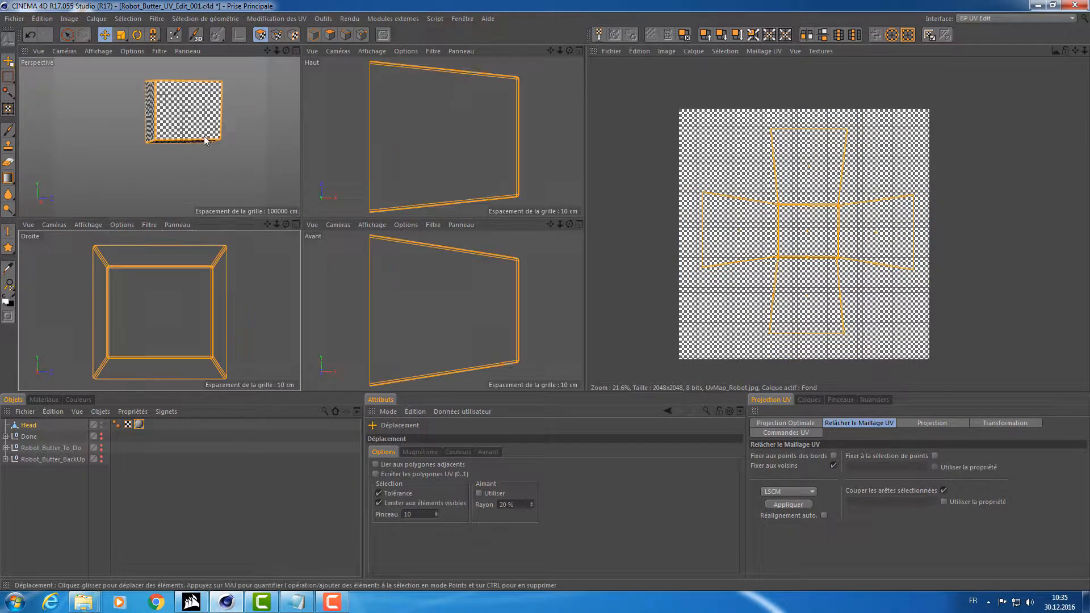
Relax the Head's UVs with the ABF algorithm, cutting along the selected edges, and inspect the checker pattern on its faces.
{"action": "middle_click", "coordinate": [206, 140]}
{"action": "left_click_drag", "start_coordinate": [326, 159], "coordinate": [429, 204], "text": "alt"}
{"action": "scroll", "coordinate": [397, 169], "scroll_direction": "up", "scroll_amount": 4}
{"action": "left_click_drag", "start_coordinate": [395, 169], "coordinate": [453, 175], "text": "alt"}
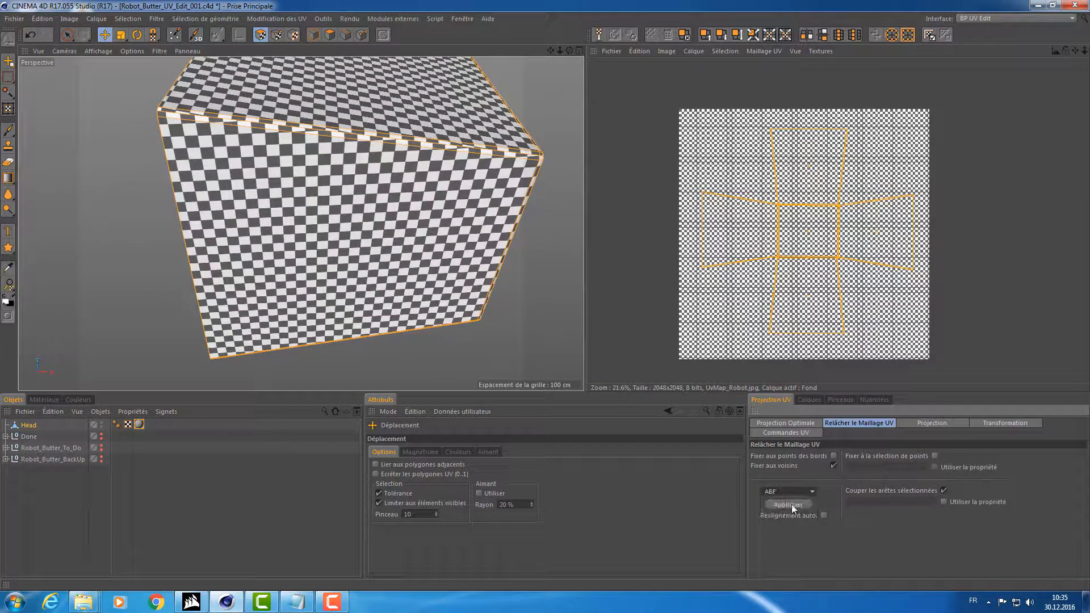
{"action": "left_click", "coordinate": [791, 505]}
{"action": "left_click_drag", "start_coordinate": [525, 211], "coordinate": [525, 239], "text": "alt"}
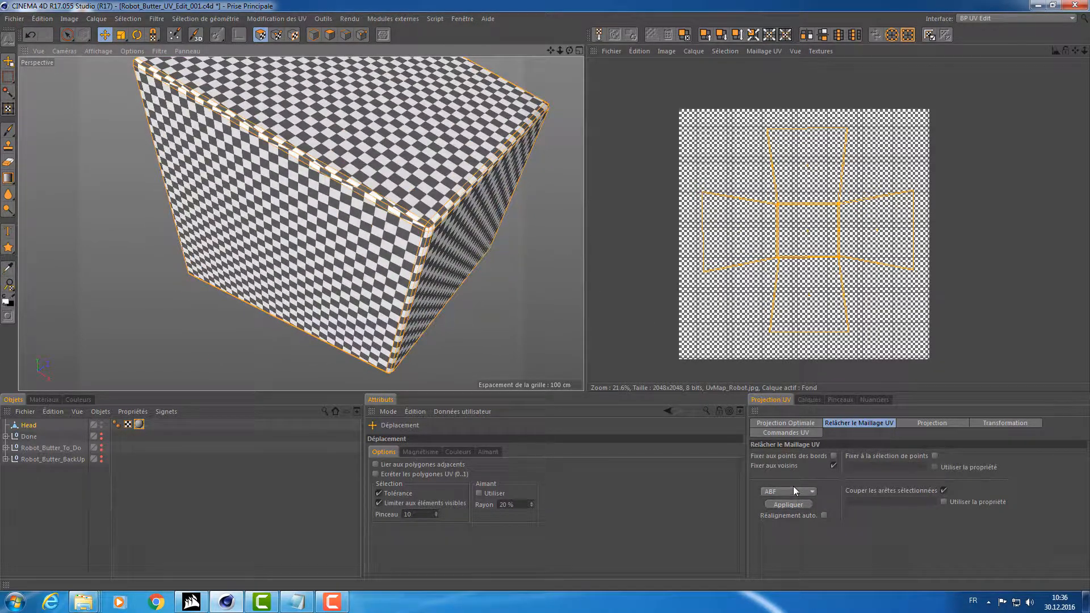
Compare the relaxation algorithms on the Head by applying LSCM, ABF and LSCM again while examining the checker squares.
{"action": "left_click", "coordinate": [793, 490]}
{"action": "left_click", "coordinate": [788, 505]}
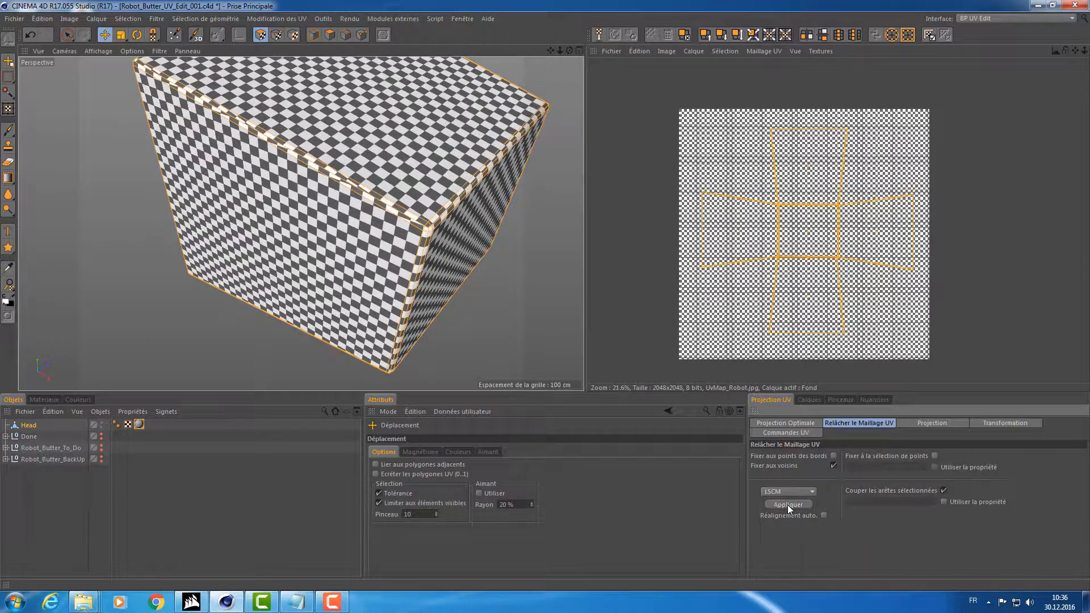
{"action": "left_click_drag", "start_coordinate": [397, 245], "coordinate": [444, 227], "text": "alt"}
{"action": "left_click", "coordinate": [812, 493]}
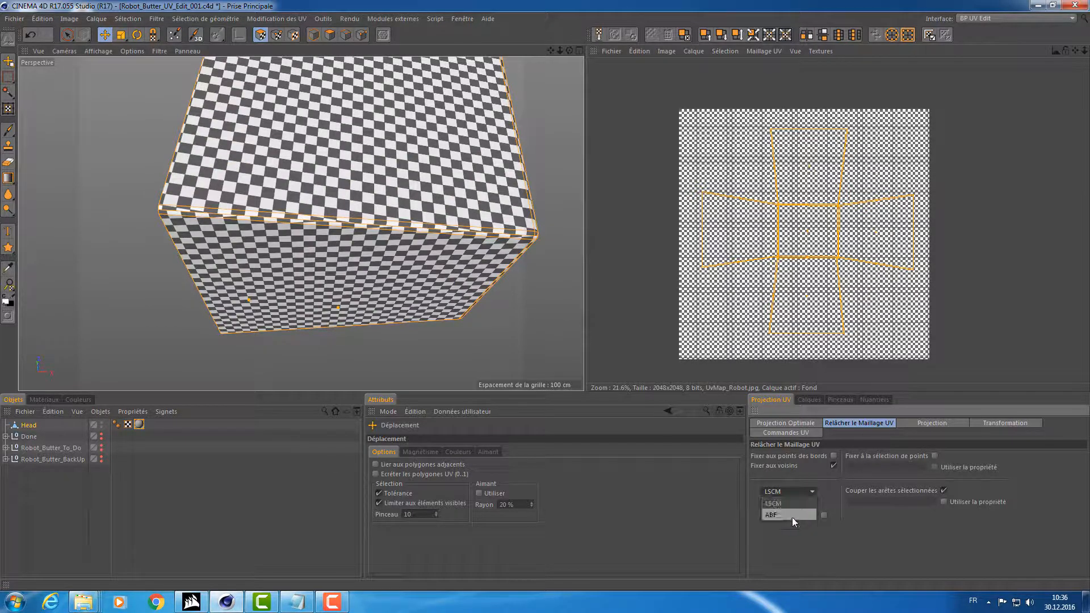
{"action": "left_click", "coordinate": [793, 505]}
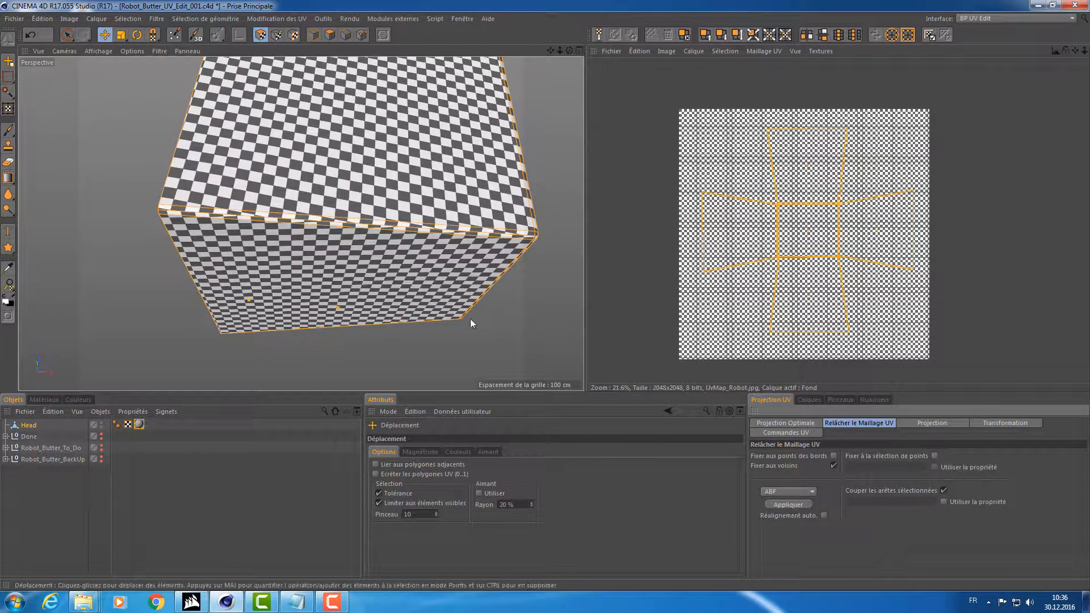
{"action": "mouse_move", "coordinate": [470, 318]}
{"action": "left_mouse_down", "text": "alt"}
{"action": "mouse_move", "coordinate": [451, 277]}
{"action": "mouse_move", "coordinate": [448, 305]}
{"action": "mouse_move", "coordinate": [449, 253]}
{"action": "mouse_move", "coordinate": [444, 278]}
{"action": "mouse_move", "coordinate": [275, 222]}
{"action": "mouse_move", "coordinate": [257, 258]}
{"action": "mouse_move", "coordinate": [244, 169]}
{"action": "mouse_move", "coordinate": [478, 339]}
{"action": "left_mouse_up", "text": "alt"}
{"action": "left_click", "coordinate": [788, 491]}
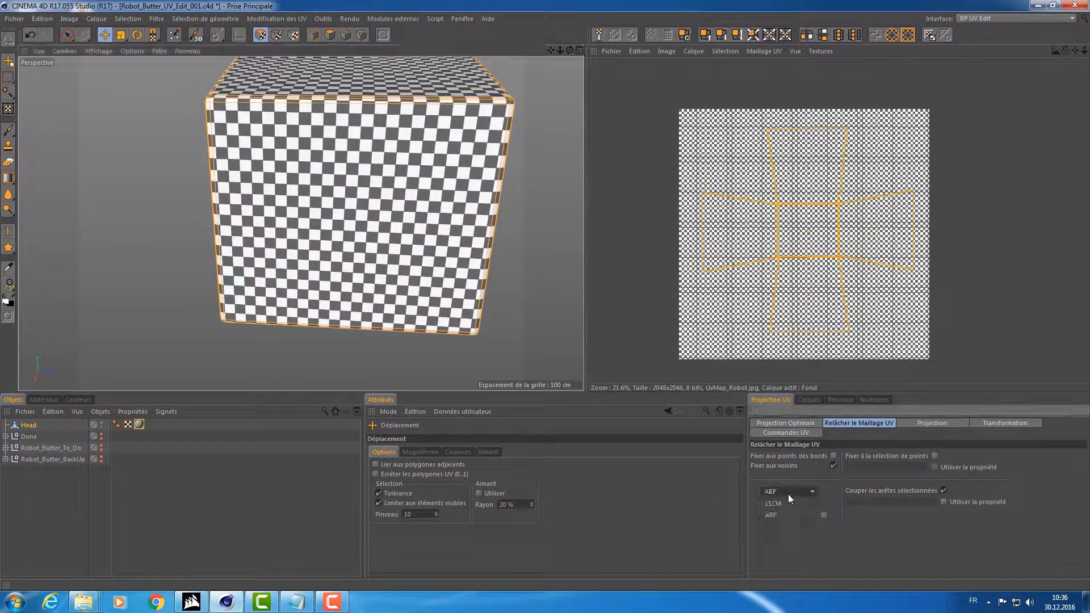
{"action": "left_click", "coordinate": [786, 505]}
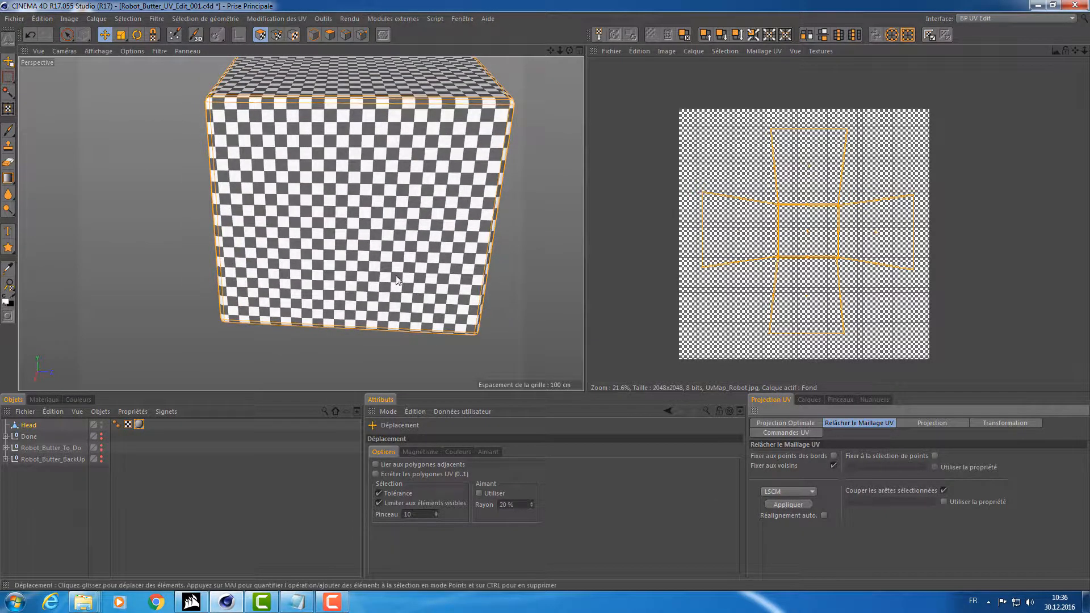
{"action": "left_click_drag", "start_coordinate": [365, 162], "coordinate": [476, 219], "text": "alt"}
{"action": "scroll", "coordinate": [392, 203], "scroll_direction": "up", "scroll_amount": 3}
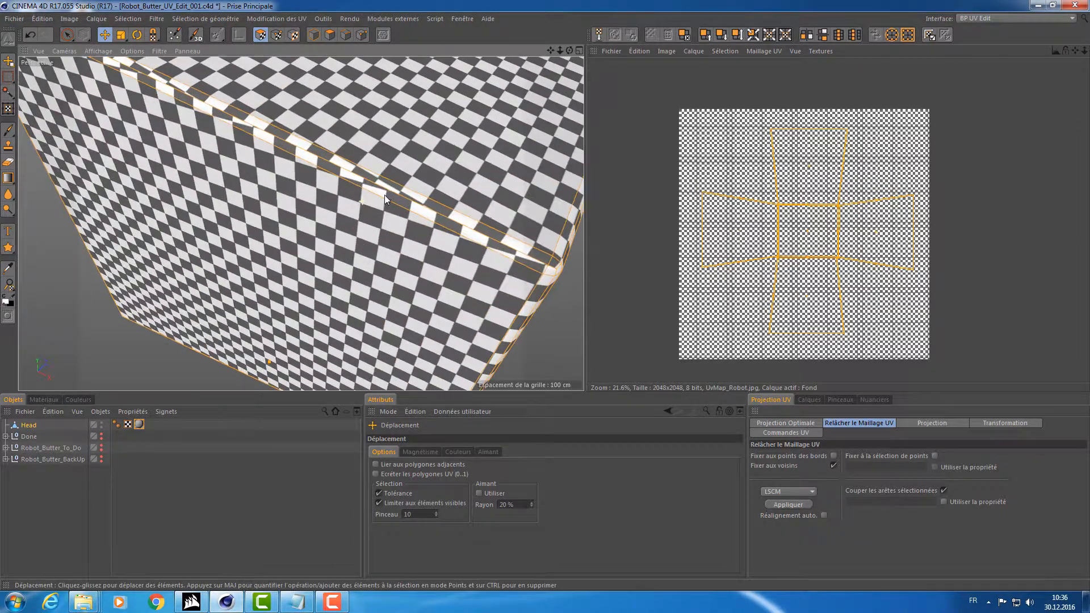
Relax the Head's UVs with ABF and check the checker pattern along its bevelled edges.
{"action": "left_click", "coordinate": [786, 492]}
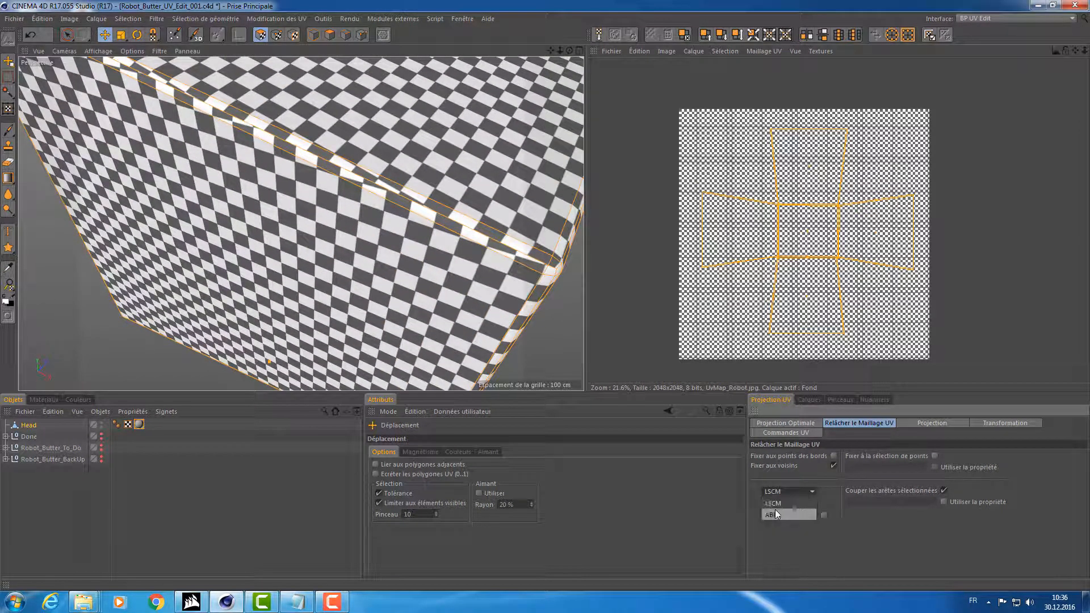
{"action": "left_click", "coordinate": [788, 504]}
{"action": "left_click_drag", "start_coordinate": [483, 273], "coordinate": [380, 219], "text": "alt"}
{"action": "scroll", "coordinate": [299, 183], "scroll_direction": "down", "scroll_amount": 4}
{"action": "left_click_drag", "start_coordinate": [299, 183], "coordinate": [185, 206], "text": "alt"}
{"action": "left_click_drag", "start_coordinate": [328, 214], "coordinate": [309, 165], "text": "alt"}
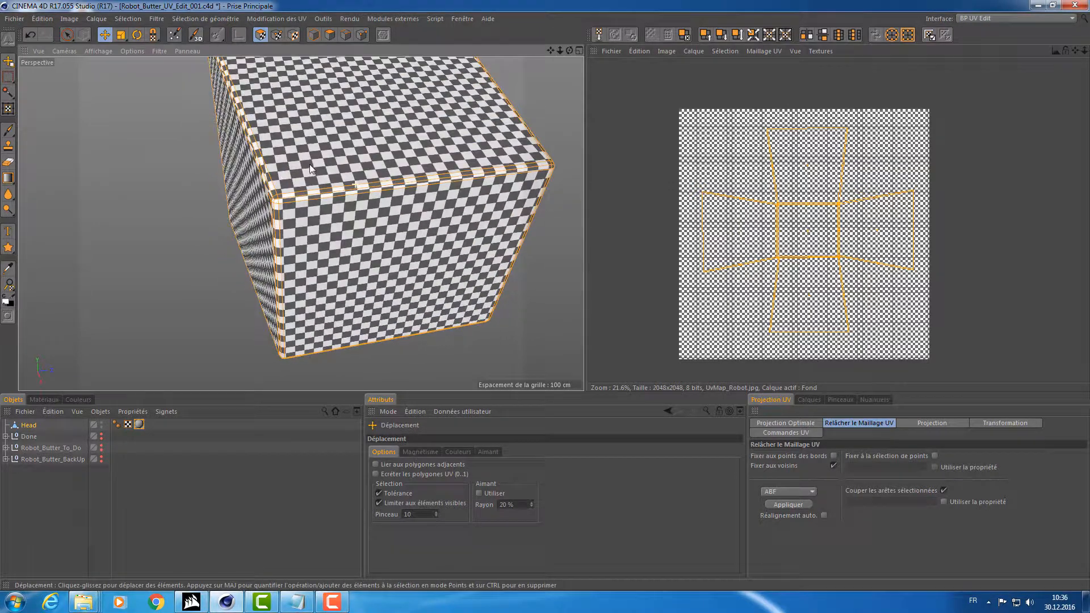
Scale the Head's cross-shaped UV layout down to a little over half its size around its centre.
{"action": "key", "text": "t"}
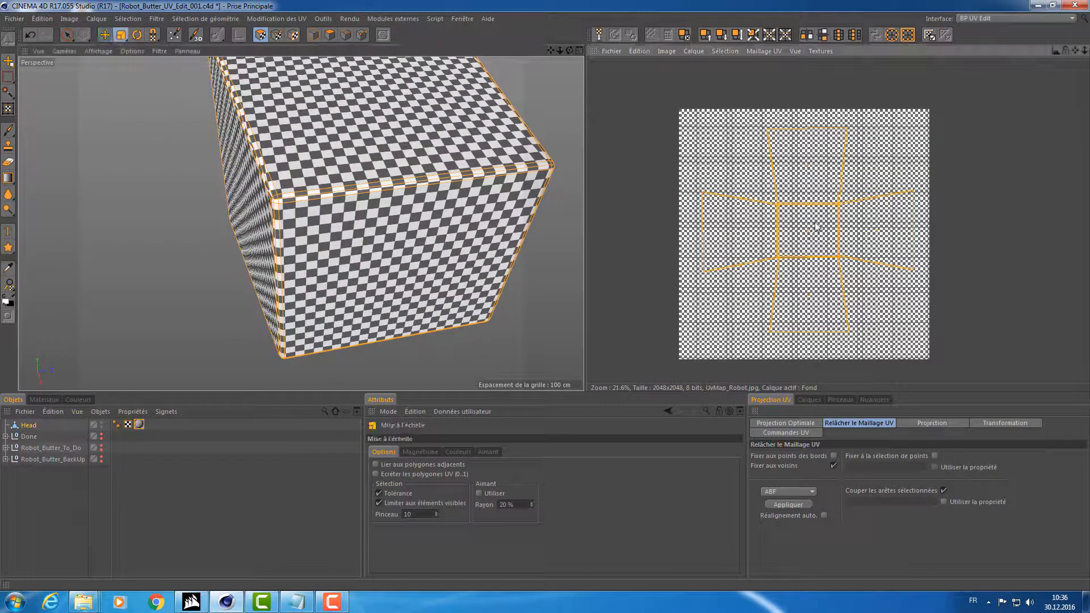
{"action": "left_click_drag", "start_coordinate": [811, 233], "coordinate": [809, 230]}
{"action": "left_click_drag", "start_coordinate": [537, 193], "coordinate": [387, 138], "text": "alt"}
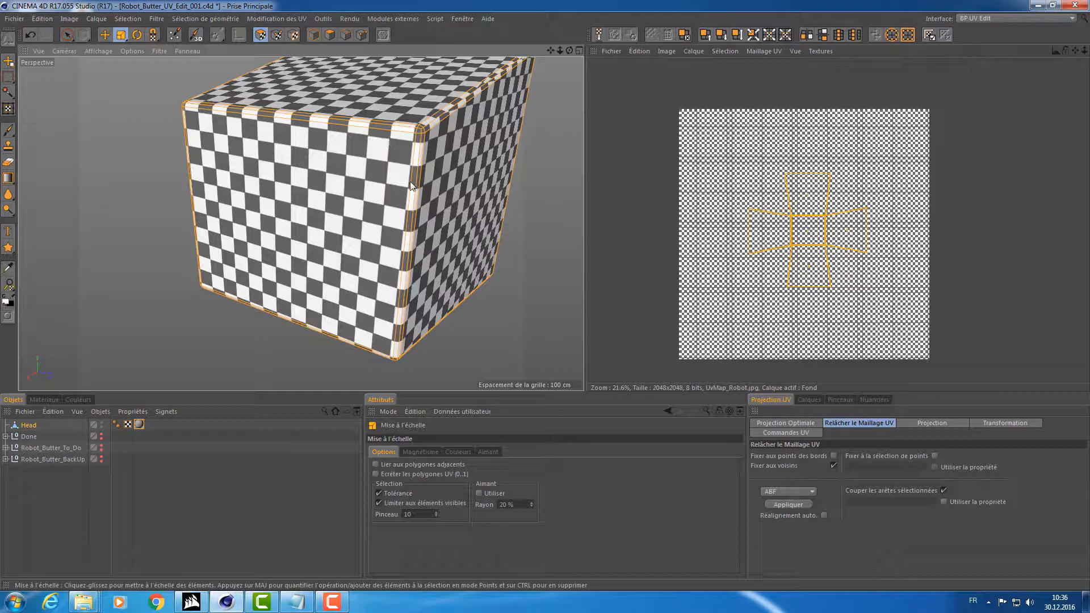
{"action": "left_click_drag", "start_coordinate": [387, 139], "coordinate": [420, 199], "text": "alt"}
Move the Head's UV layout straight up so it touches the upper border of the texture.
{"action": "key", "text": "e"}
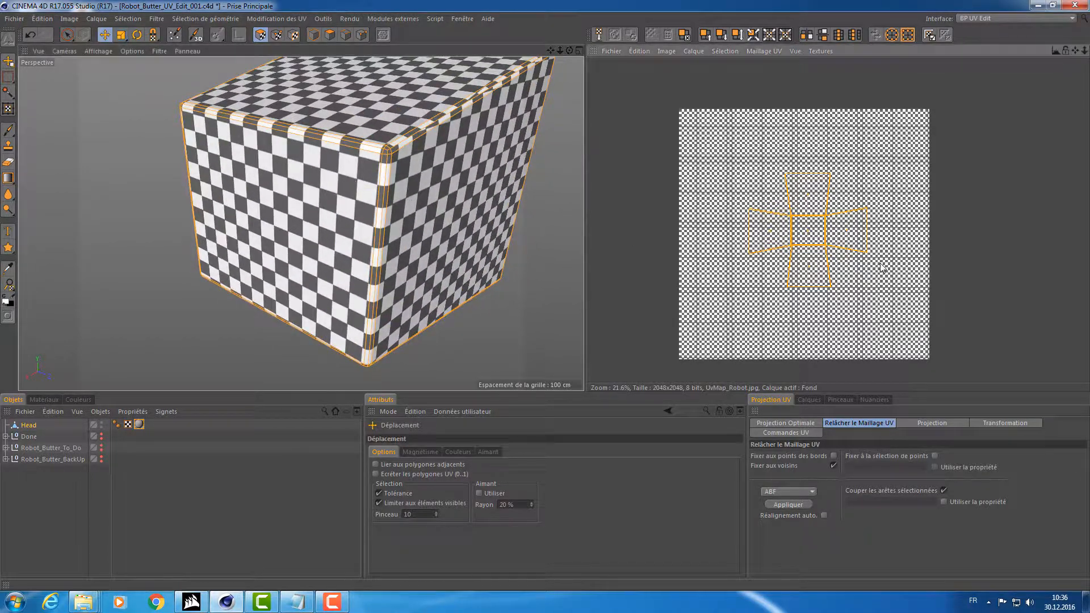
{"action": "left_click_drag", "start_coordinate": [808, 230], "coordinate": [809, 171]}
{"action": "left_click_drag", "start_coordinate": [580, 225], "coordinate": [504, 242], "text": "alt"}
Save the scene and move the Head object into the Done group, leaving the group collapsed.
{"action": "key", "text": "ctrl+s"}
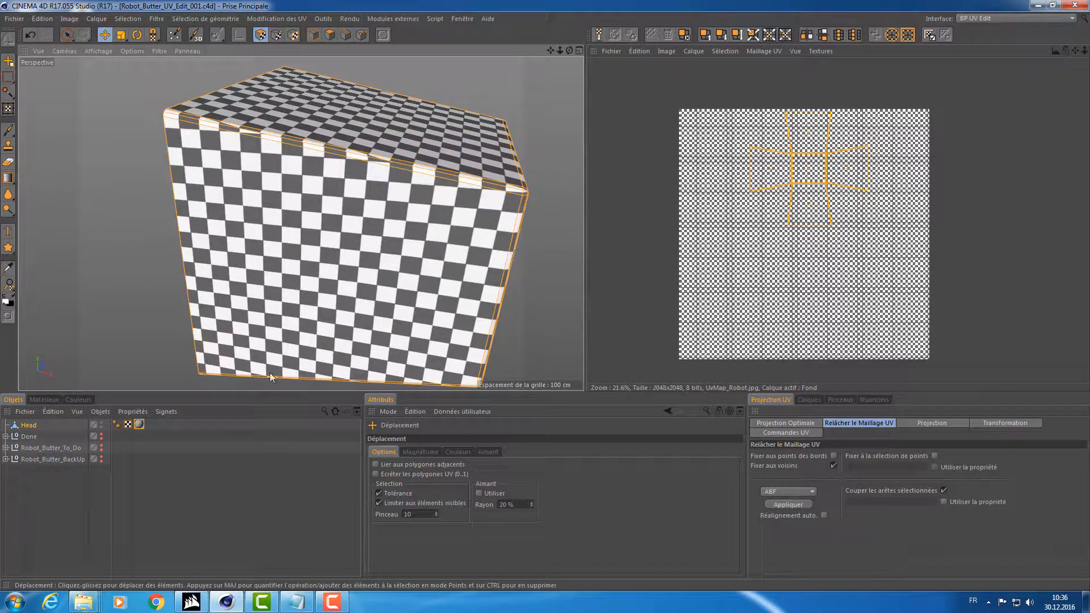
{"action": "left_click_drag", "start_coordinate": [26, 425], "coordinate": [26, 435]}
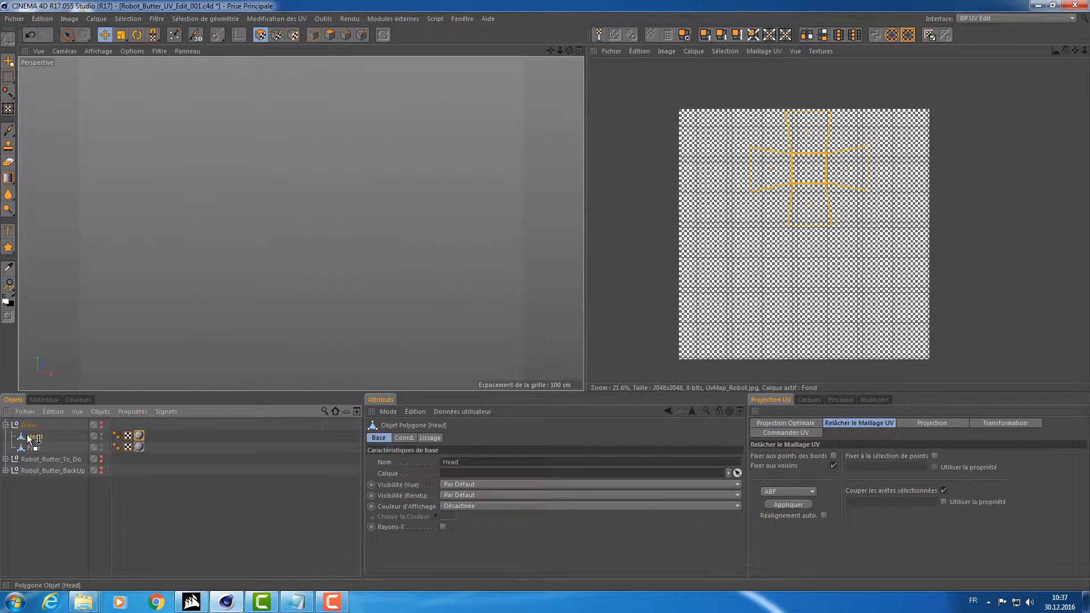
{"action": "left_click", "coordinate": [6, 425]}
Take the Neck object out of the Robot_Butter_To_Do group to the top of the hierarchy and frame it in the Perspective view.
{"action": "left_click", "coordinate": [3, 437]}
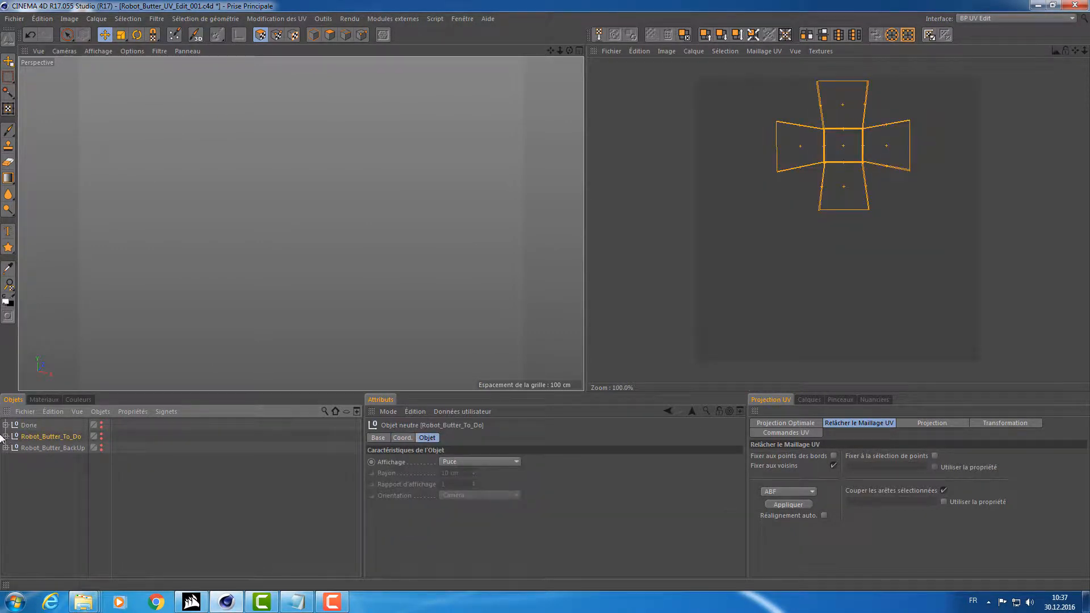
{"action": "left_click", "coordinate": [5, 437]}
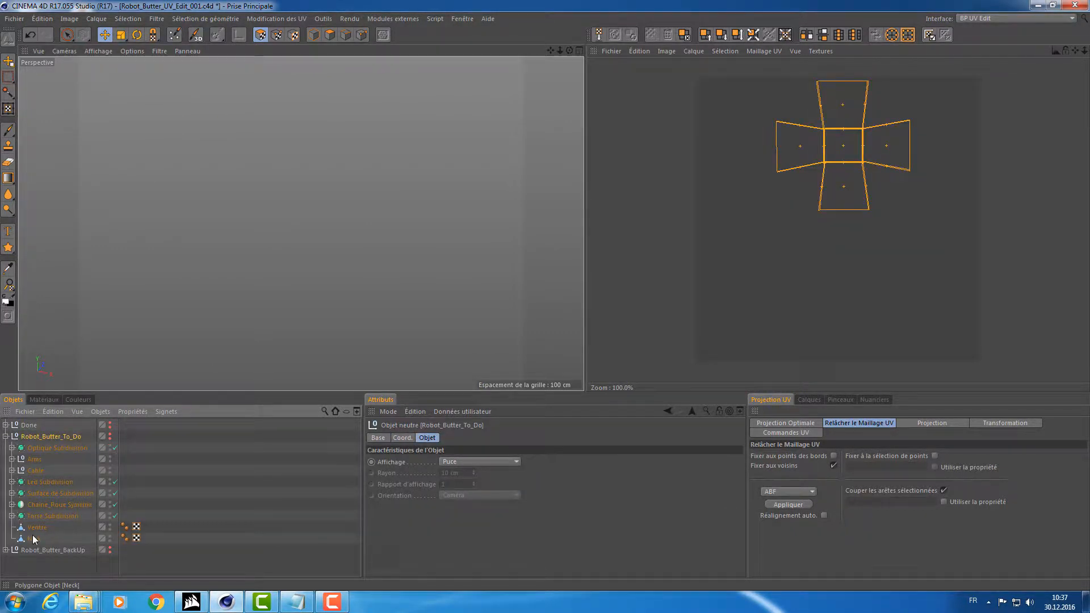
{"action": "left_click", "coordinate": [32, 539]}
{"action": "left_click_drag", "start_coordinate": [32, 539], "coordinate": [29, 425]}
{"action": "left_click", "coordinate": [5, 449]}
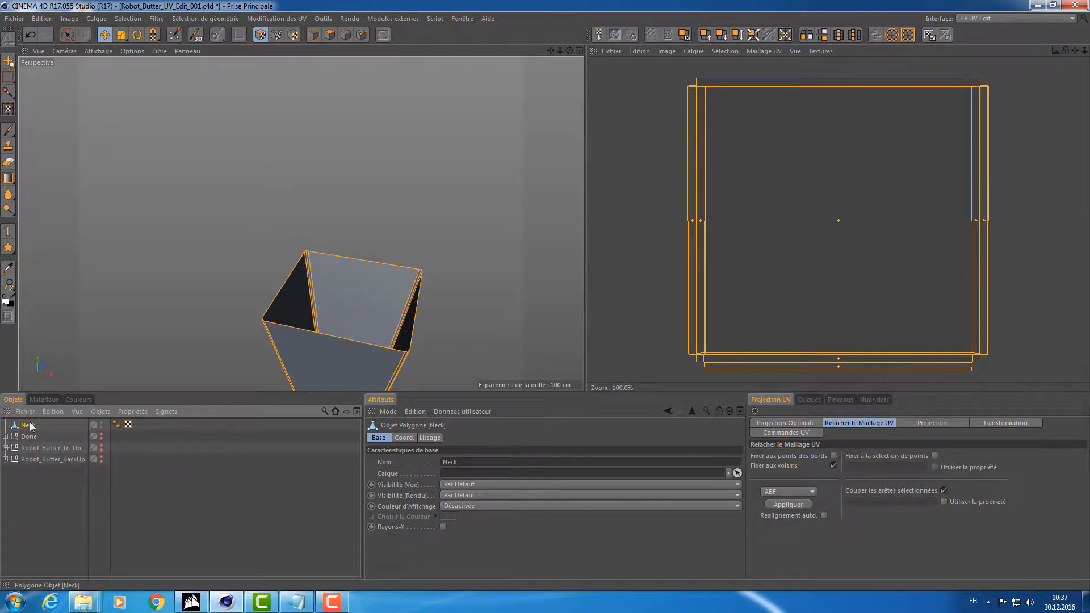
{"action": "key", "text": "o"}
{"action": "left_click_drag", "start_coordinate": [250, 278], "coordinate": [216, 276], "text": "alt"}
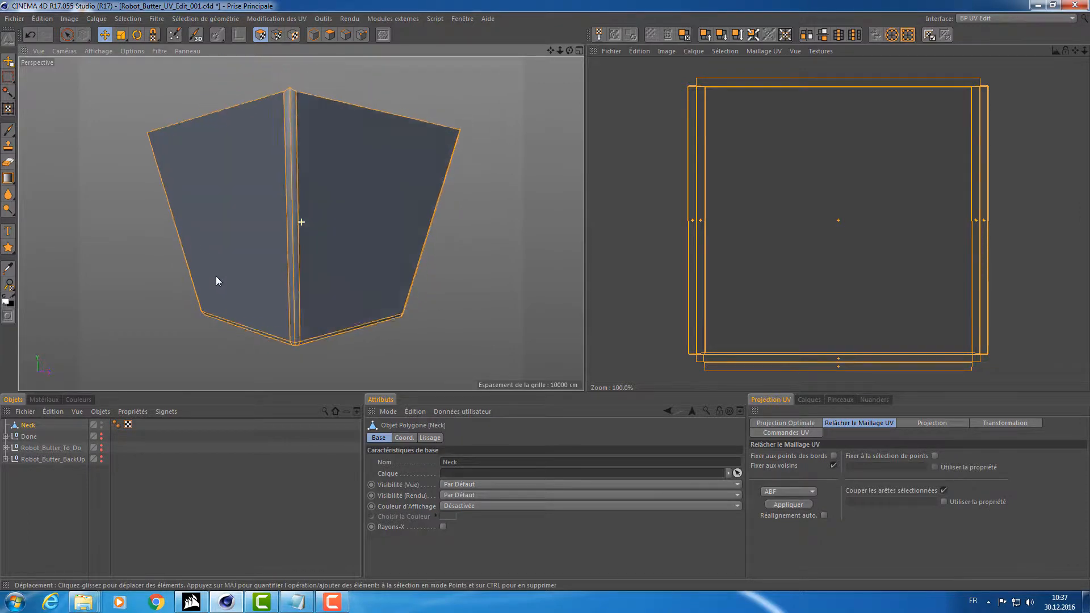
Apply the Grid_Tex material to the Neck.
{"action": "left_click", "coordinate": [43, 399]}
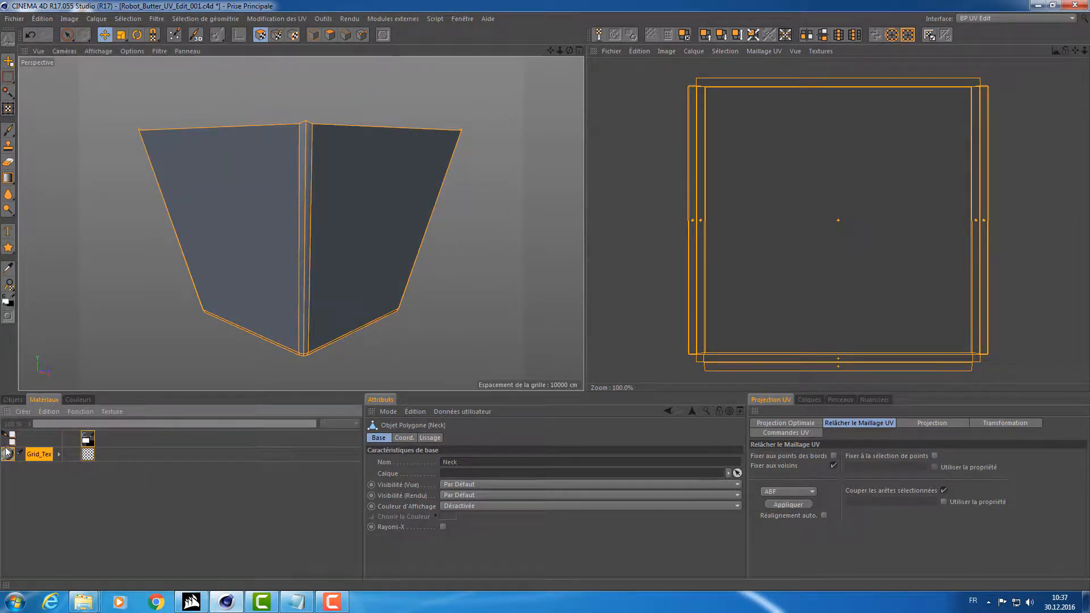
{"action": "left_click", "coordinate": [14, 399]}
{"action": "left_click_drag", "start_coordinate": [28, 428], "coordinate": [29, 427]}
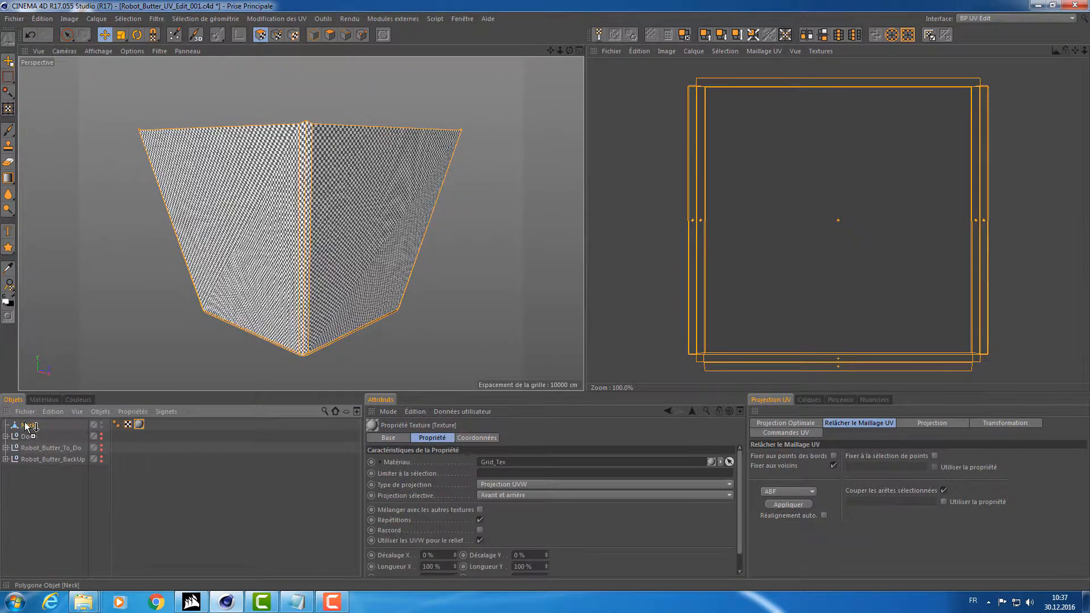
{"action": "left_click_drag", "start_coordinate": [158, 214], "coordinate": [226, 247], "text": "alt"}
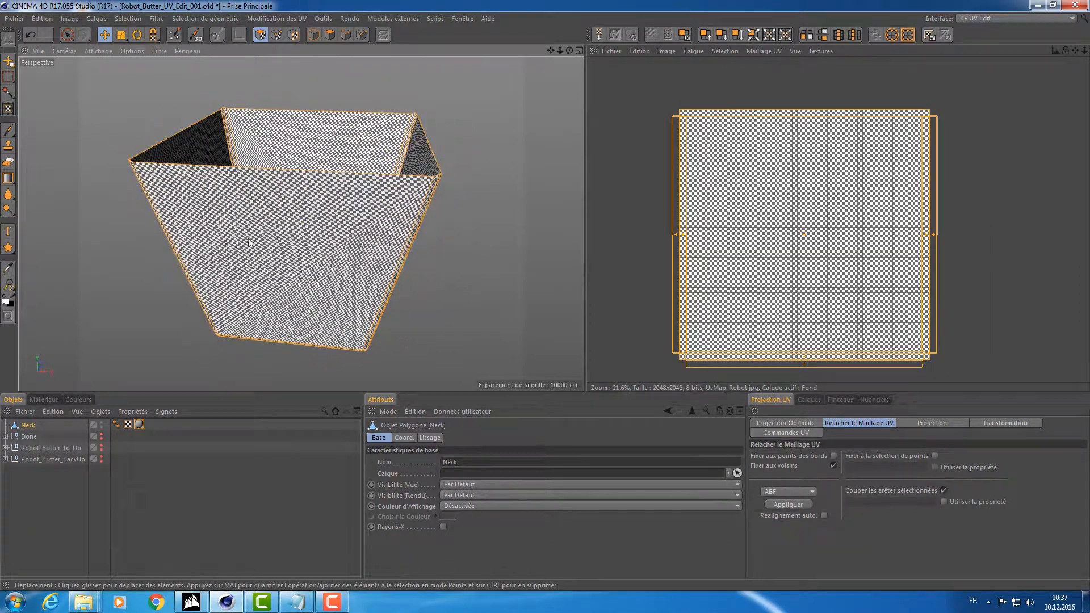
Project the Neck's UVs with a Frontale projection from the Haut view.
{"action": "middle_click", "coordinate": [251, 243]}
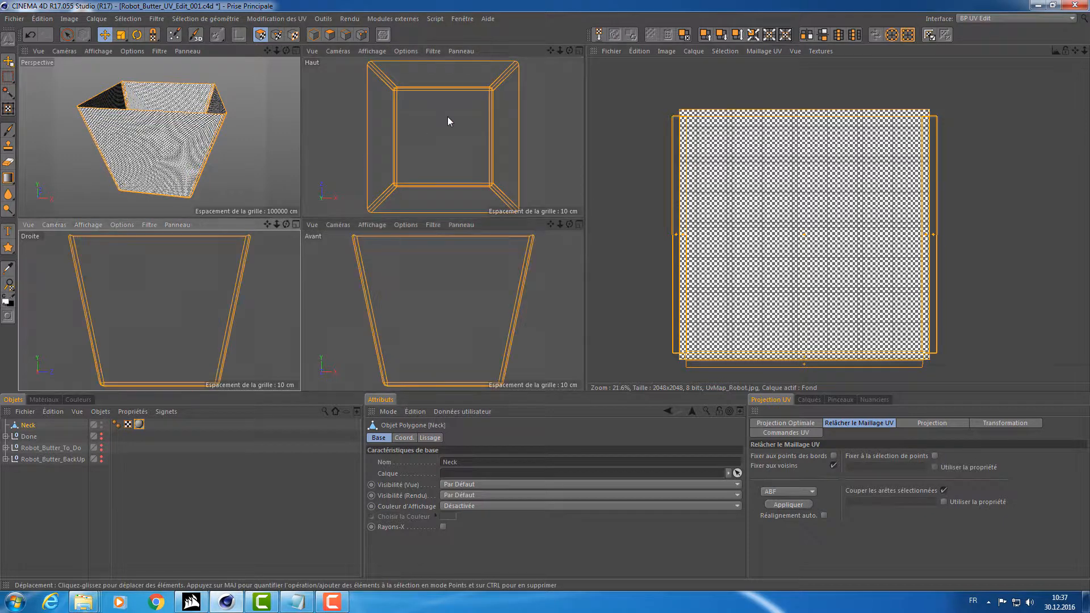
{"action": "left_click", "coordinate": [932, 425]}
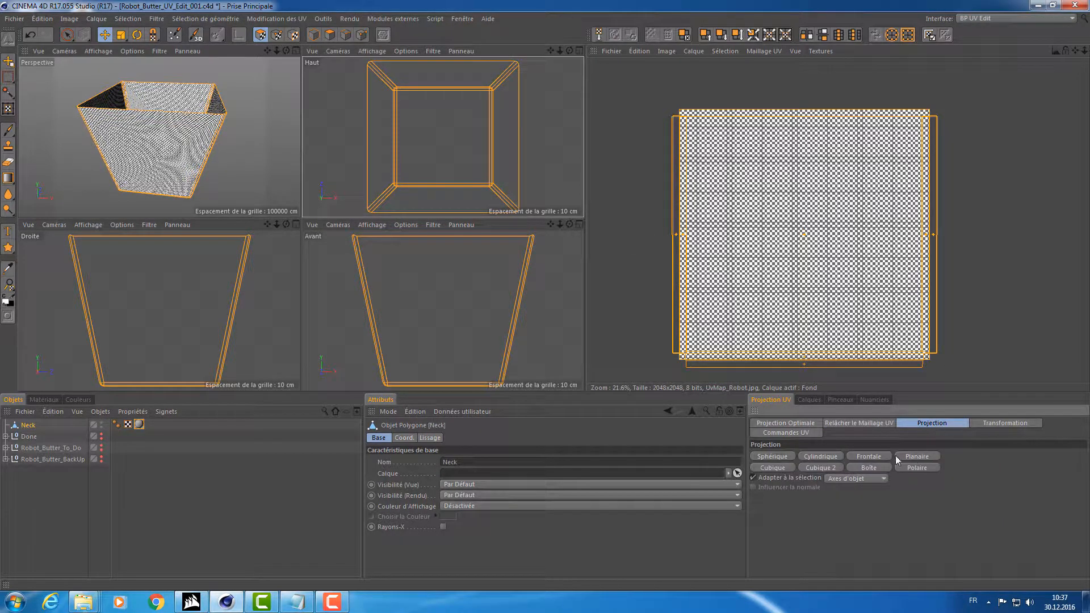
{"action": "left_click", "coordinate": [888, 458]}
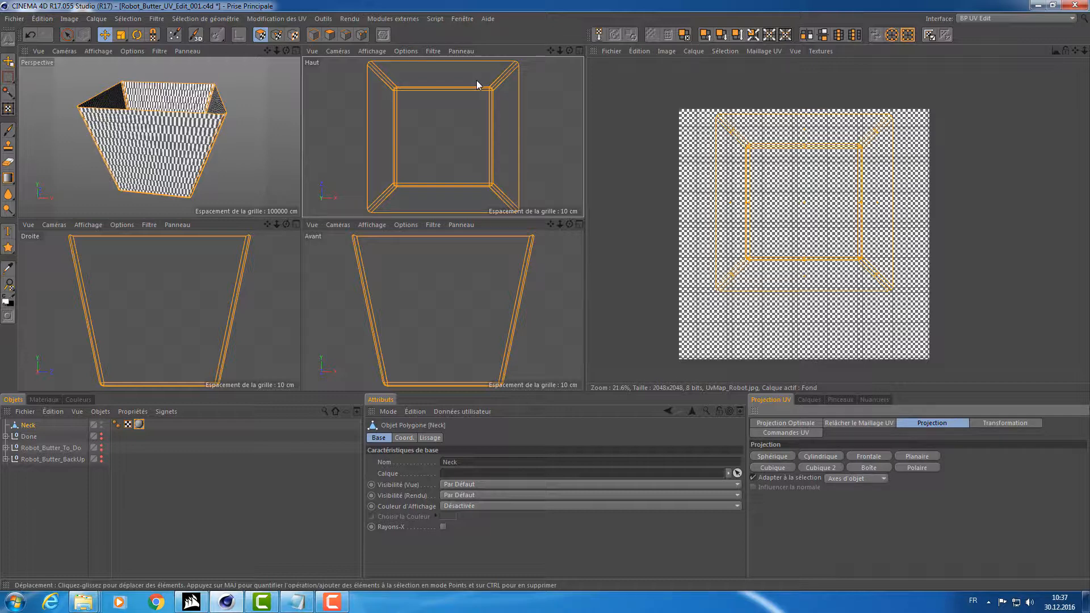
Switch to edge mode and select the middle edge of one corner bevel on the Neck in the Perspective view.
{"action": "left_click_drag", "start_coordinate": [183, 145], "coordinate": [206, 161], "text": "alt"}
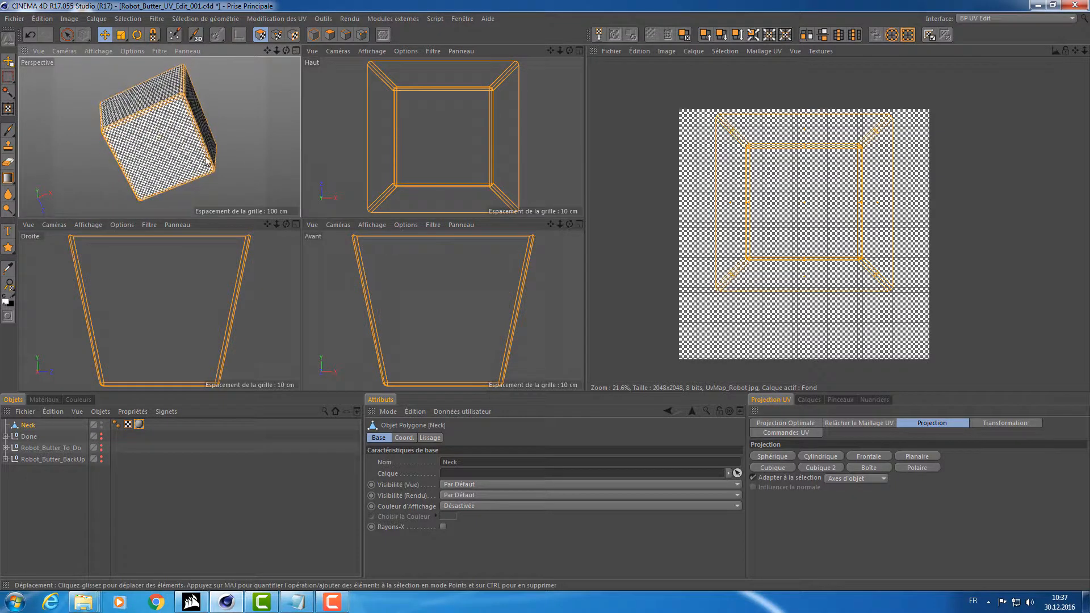
{"action": "left_click_drag", "start_coordinate": [192, 60], "coordinate": [186, 141], "text": "alt"}
{"action": "right_click_drag", "start_coordinate": [187, 141], "coordinate": [202, 154], "text": "alt"}
{"action": "middle_click_drag", "start_coordinate": [202, 154], "coordinate": [192, 135], "text": "alt"}
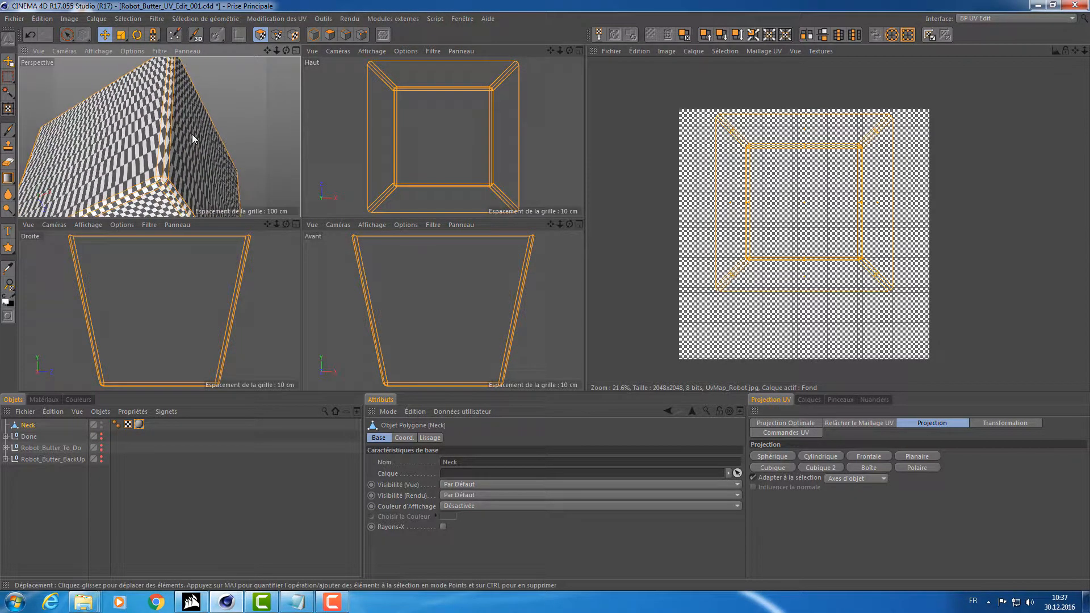
{"action": "middle_click", "coordinate": [192, 134]}
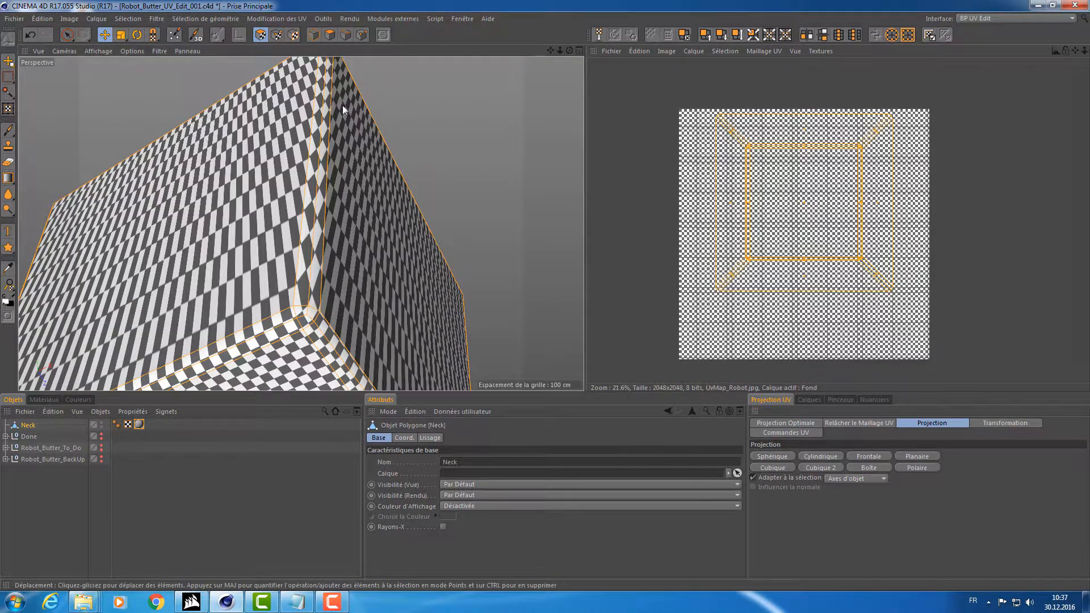
{"action": "left_click_drag", "start_coordinate": [342, 104], "coordinate": [331, 140], "text": "alt"}
{"action": "left_click", "coordinate": [345, 35]}
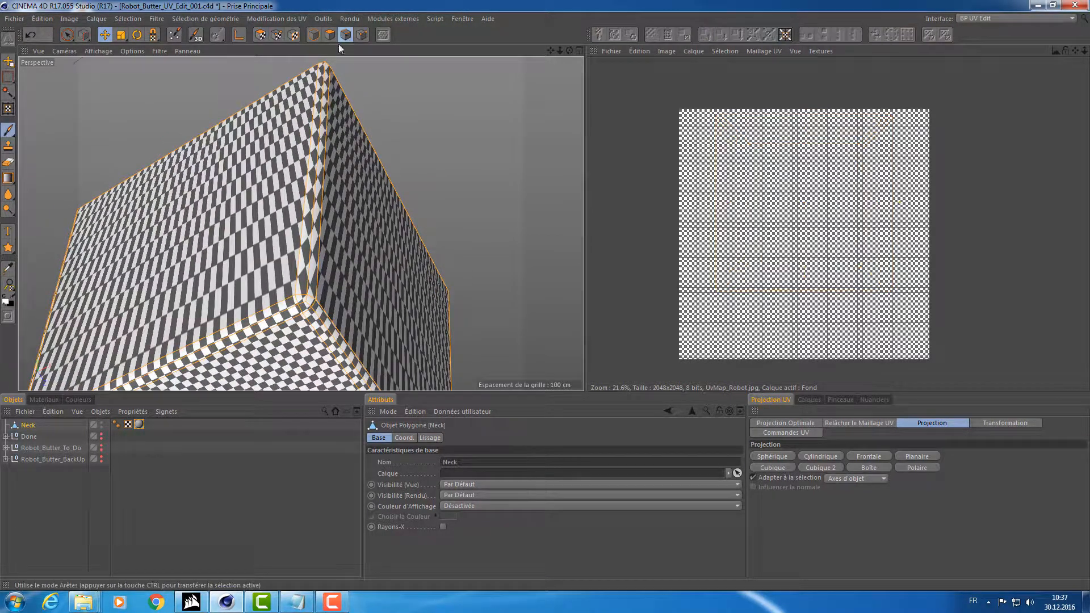
{"action": "left_click", "coordinate": [323, 72]}
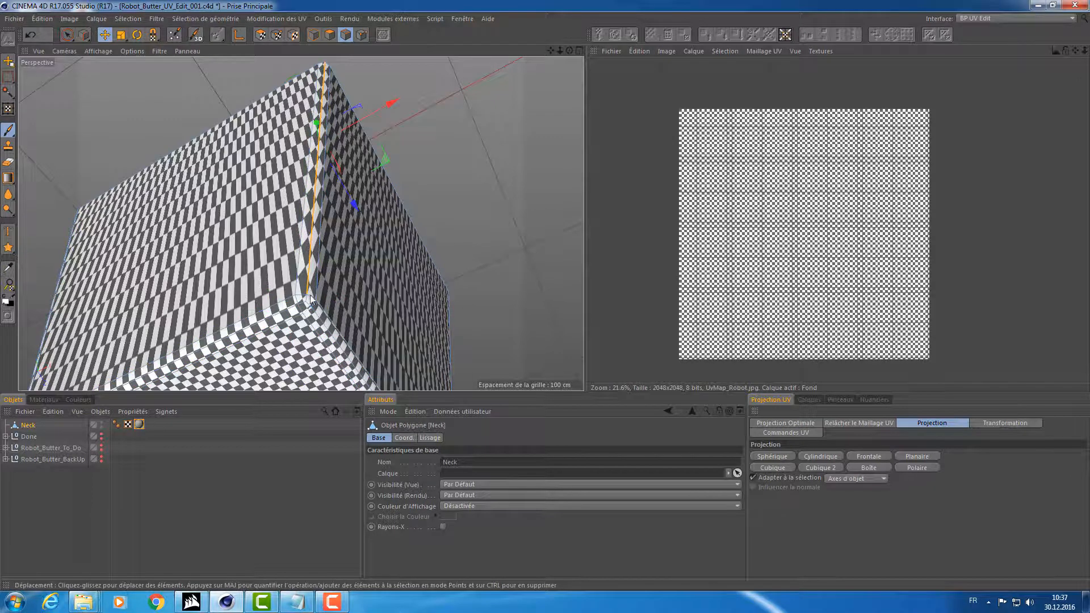
In the Haut view, add the middle edge of the Neck's upper-right diagonal bevel to the edge selection.
{"action": "middle_click", "coordinate": [459, 308]}
{"action": "middle_click", "coordinate": [460, 152]}
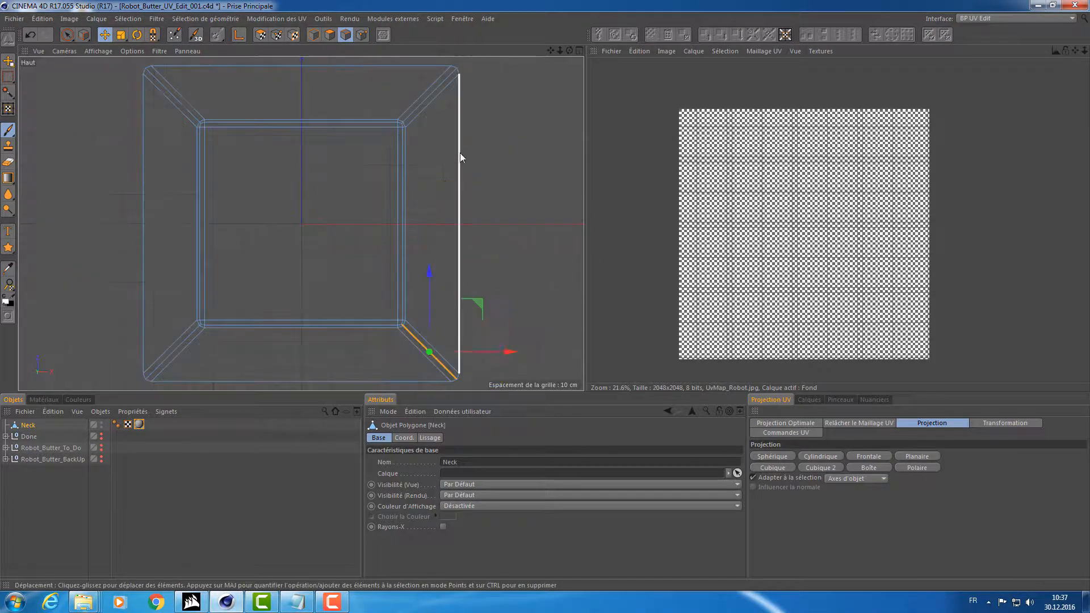
{"action": "scroll", "coordinate": [423, 232], "scroll_direction": "up", "scroll_amount": 8}
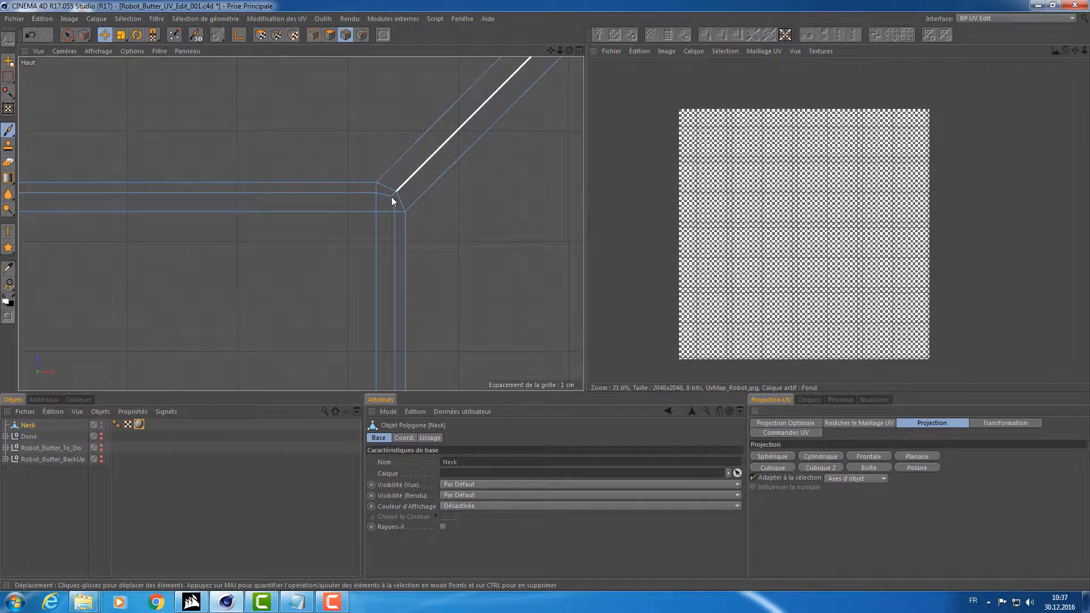
{"action": "left_click", "coordinate": [394, 193]}
{"action": "left_click", "coordinate": [411, 181]}
{"action": "scroll", "coordinate": [433, 207], "scroll_direction": "down", "scroll_amount": 6}
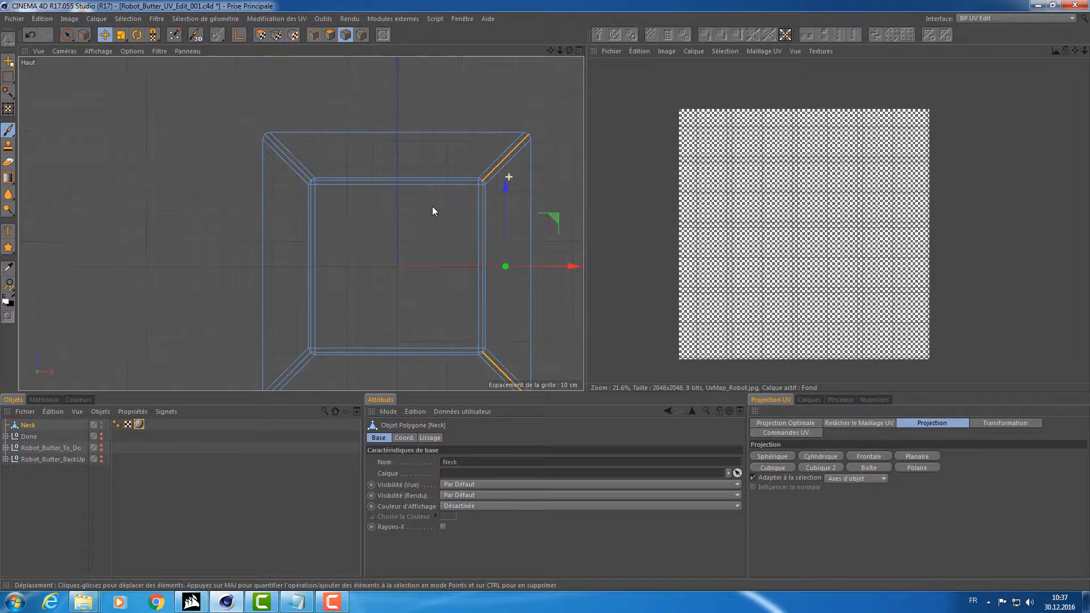
Add the middle edge of the Neck's upper-left diagonal bevel to the edge selection in the Haut view.
{"action": "scroll", "coordinate": [411, 182], "scroll_direction": "up", "scroll_amount": 4}
{"action": "scroll", "coordinate": [341, 187], "scroll_direction": "up", "scroll_amount": 5}
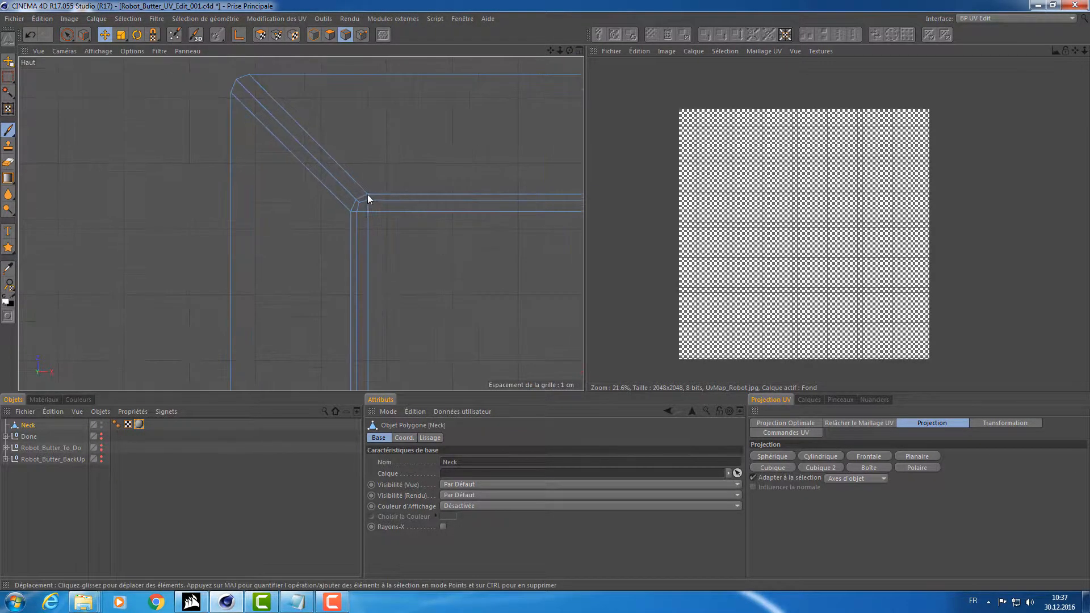
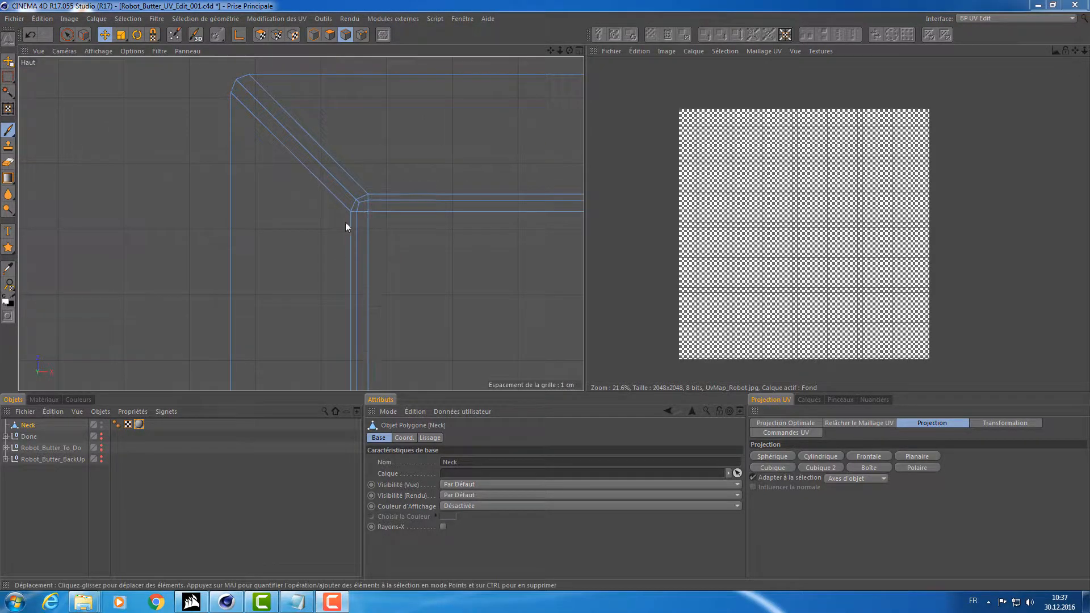
{"action": "scroll", "coordinate": [363, 206], "scroll_direction": "up", "scroll_amount": 2}
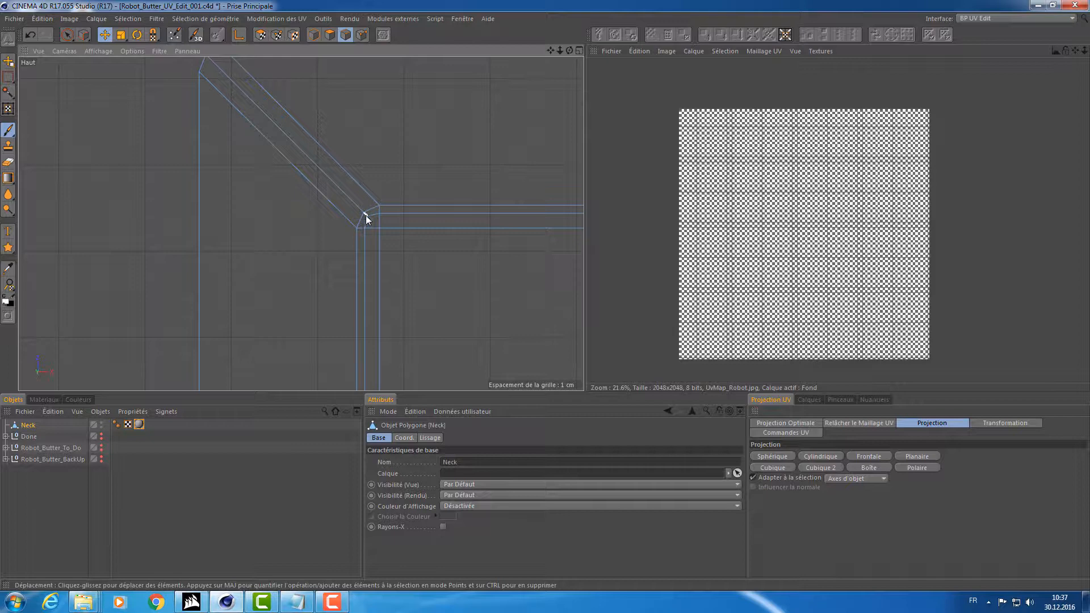
{"action": "left_click", "coordinate": [341, 194], "text": "shift"}
Add the middle edge of the Neck's lower-left diagonal bevel to the edge selection in the Haut view.
{"action": "scroll", "coordinate": [408, 229], "scroll_direction": "down", "scroll_amount": 4}
{"action": "scroll", "coordinate": [438, 301], "scroll_direction": "up", "scroll_amount": 5}
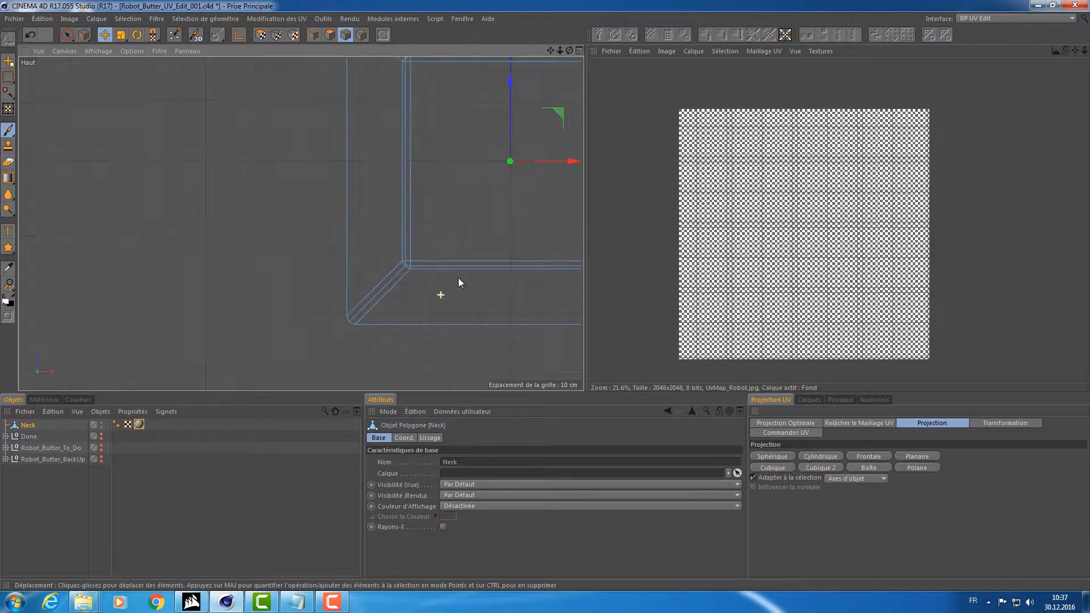
{"action": "scroll", "coordinate": [398, 253], "scroll_direction": "up", "scroll_amount": 4}
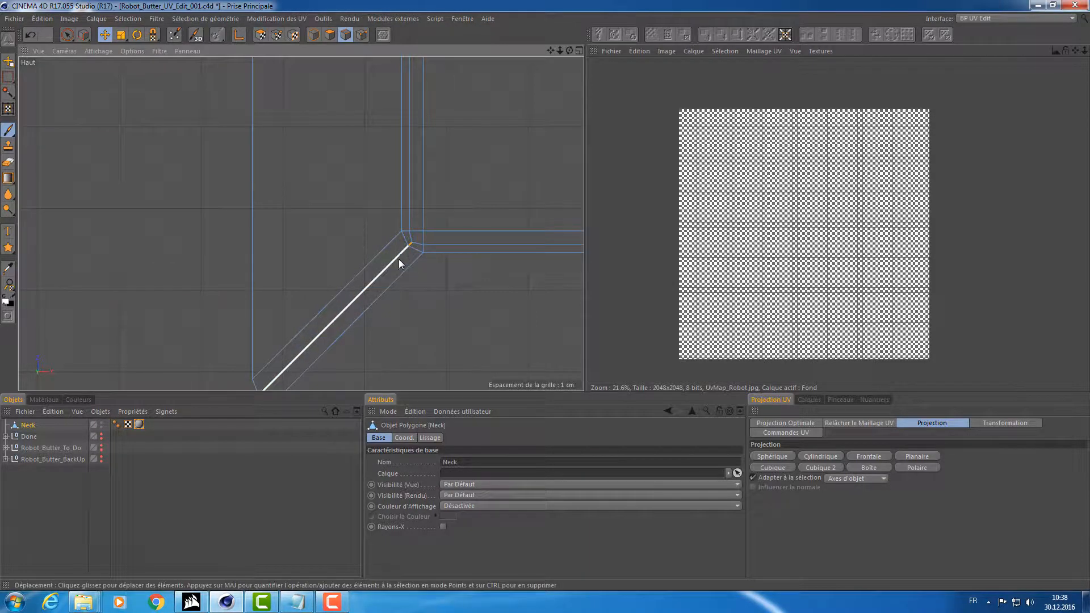
{"action": "left_click", "coordinate": [399, 259]}
{"action": "scroll", "coordinate": [488, 300], "scroll_direction": "down", "scroll_amount": 4}
{"action": "scroll", "coordinate": [370, 284], "scroll_direction": "down", "scroll_amount": 4}
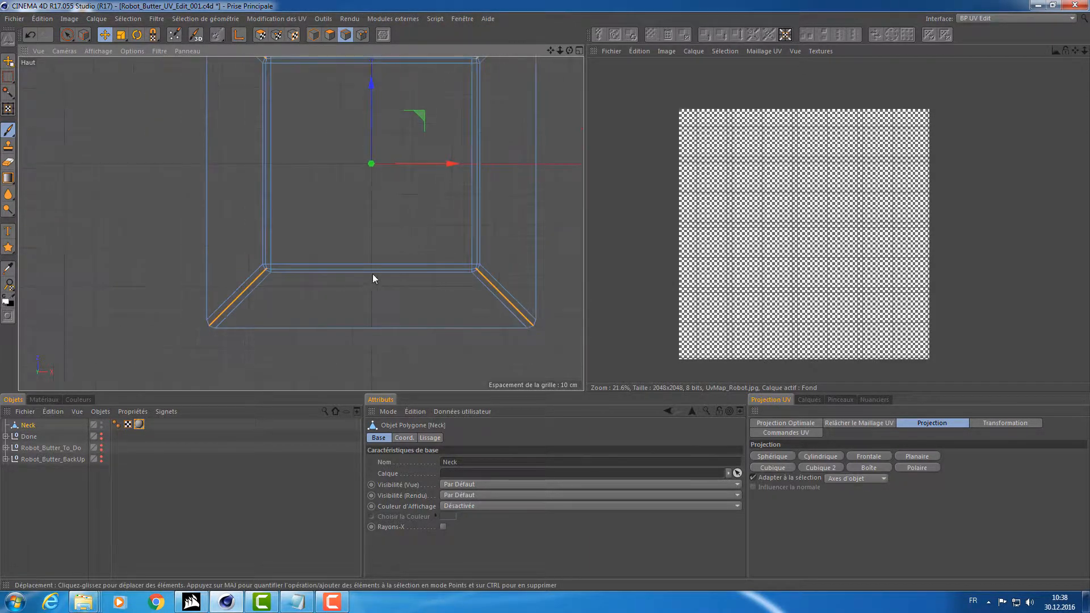
Switch to UV polygon mode and unfold the Neck's UVs with an ABF relax, cutting along the selected edges.
{"action": "middle_click", "coordinate": [427, 262]}
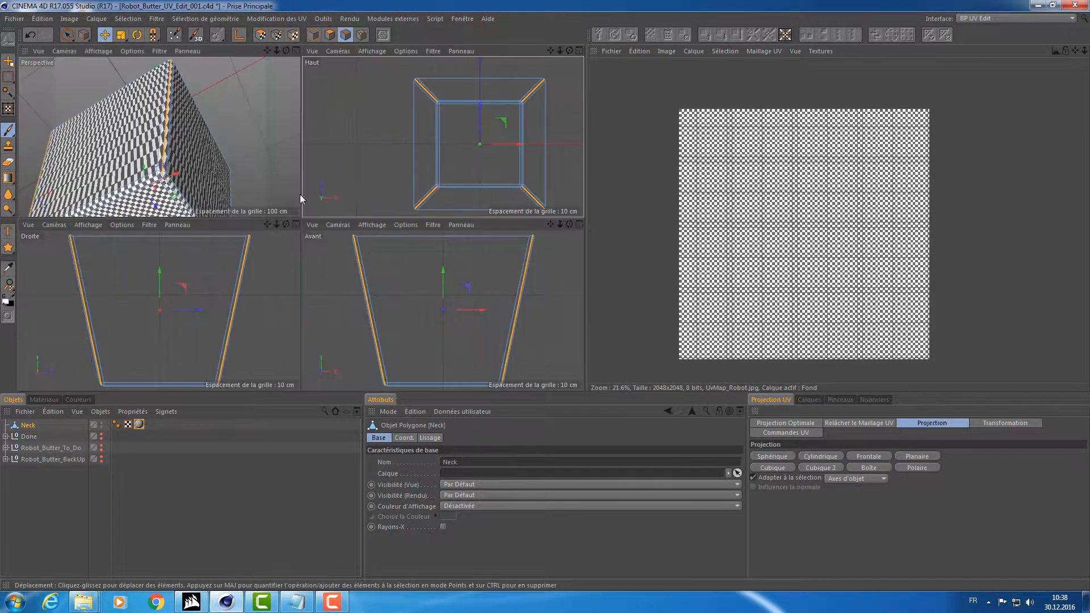
{"action": "middle_click", "coordinate": [216, 125]}
{"action": "left_click_drag", "start_coordinate": [233, 138], "coordinate": [265, 114], "text": "alt"}
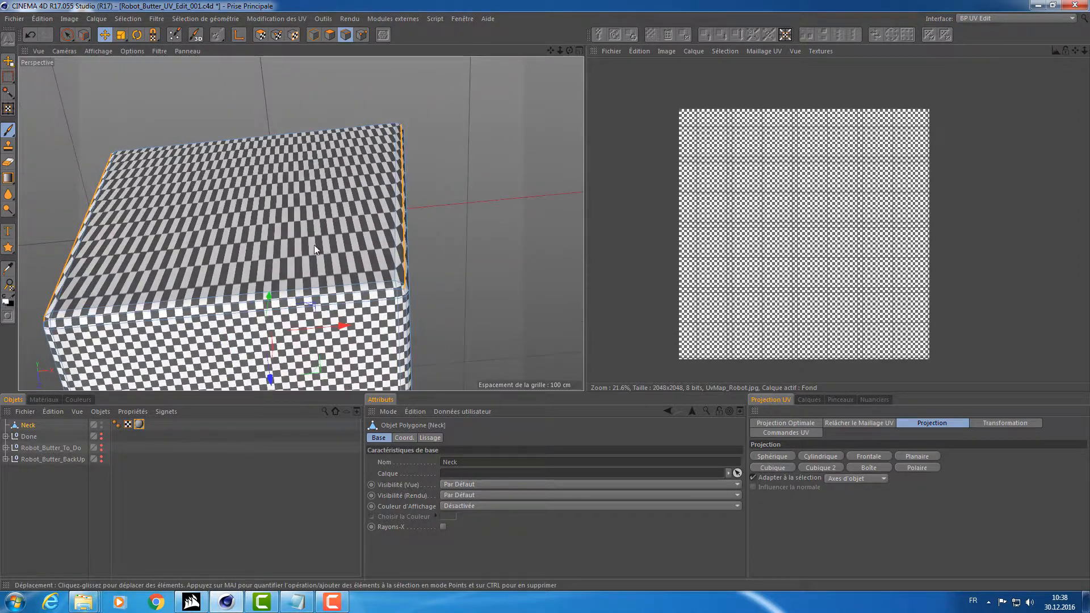
{"action": "left_click_drag", "start_coordinate": [315, 245], "coordinate": [260, 225], "text": "alt"}
{"action": "right_click_drag", "start_coordinate": [306, 201], "coordinate": [239, 219], "text": "alt"}
{"action": "left_click_drag", "start_coordinate": [239, 219], "coordinate": [254, 38], "text": "alt"}
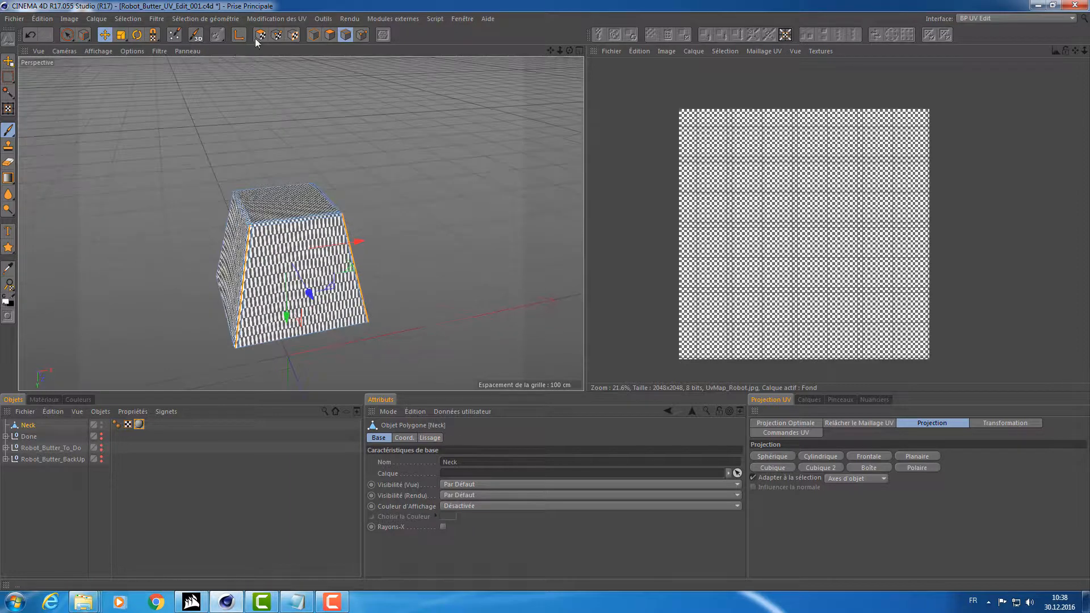
{"action": "left_click", "coordinate": [261, 35]}
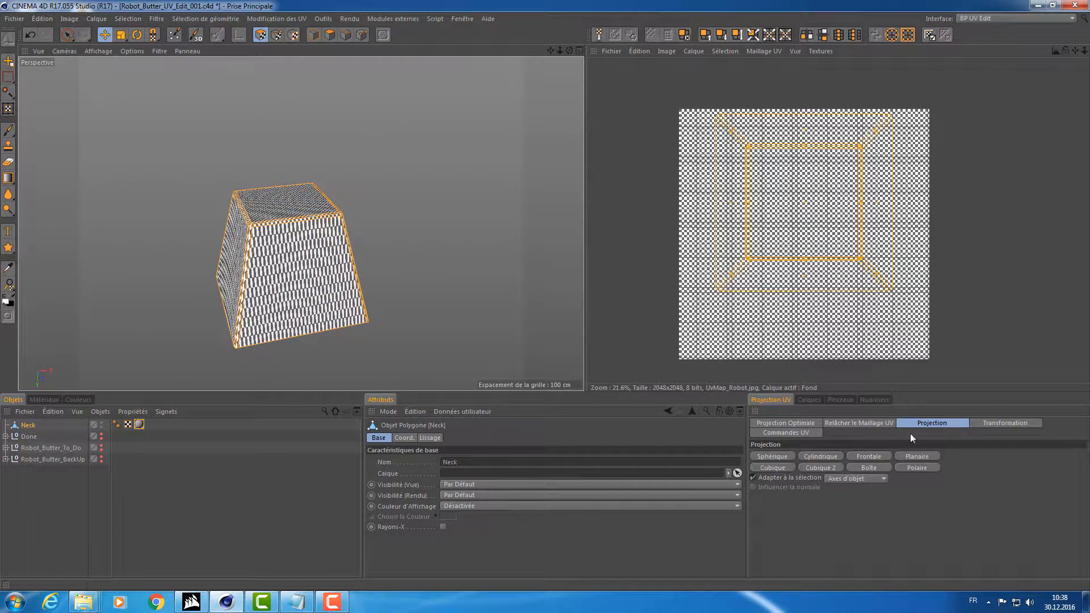
{"action": "left_click", "coordinate": [859, 424]}
{"action": "left_click", "coordinate": [785, 505]}
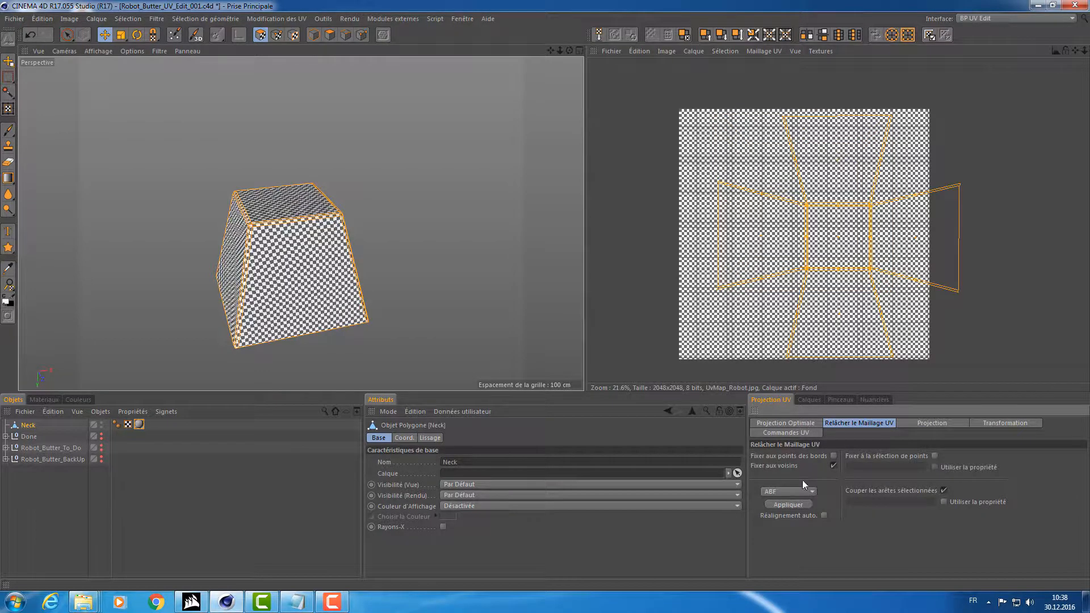
Scale down the Neck's cross-shaped UV island and move it inside the texture square.
{"action": "key", "text": "t"}
{"action": "left_click_drag", "start_coordinate": [844, 244], "coordinate": [818, 224]}
{"action": "key", "text": "e"}
Try an LSCM relax on the Neck's UVs and inspect the checker pattern along its bevels.
{"action": "left_click_drag", "start_coordinate": [401, 218], "coordinate": [305, 270], "text": "alt"}
{"action": "scroll", "coordinate": [343, 242], "scroll_direction": "up", "scroll_amount": 6}
{"action": "scroll", "coordinate": [344, 246], "scroll_direction": "up", "scroll_amount": 2}
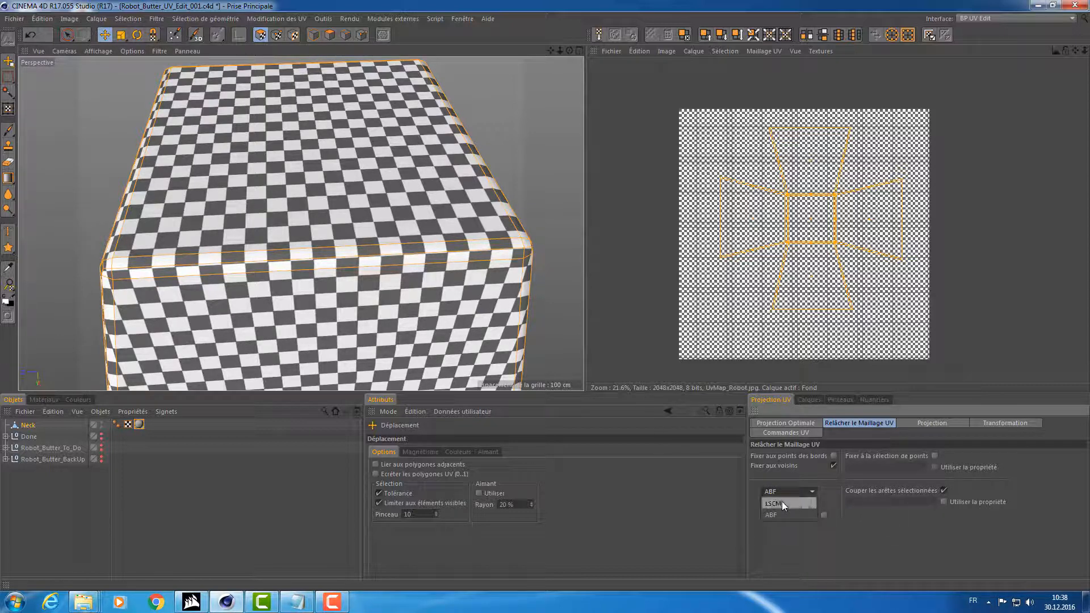
{"action": "left_click", "coordinate": [787, 505]}
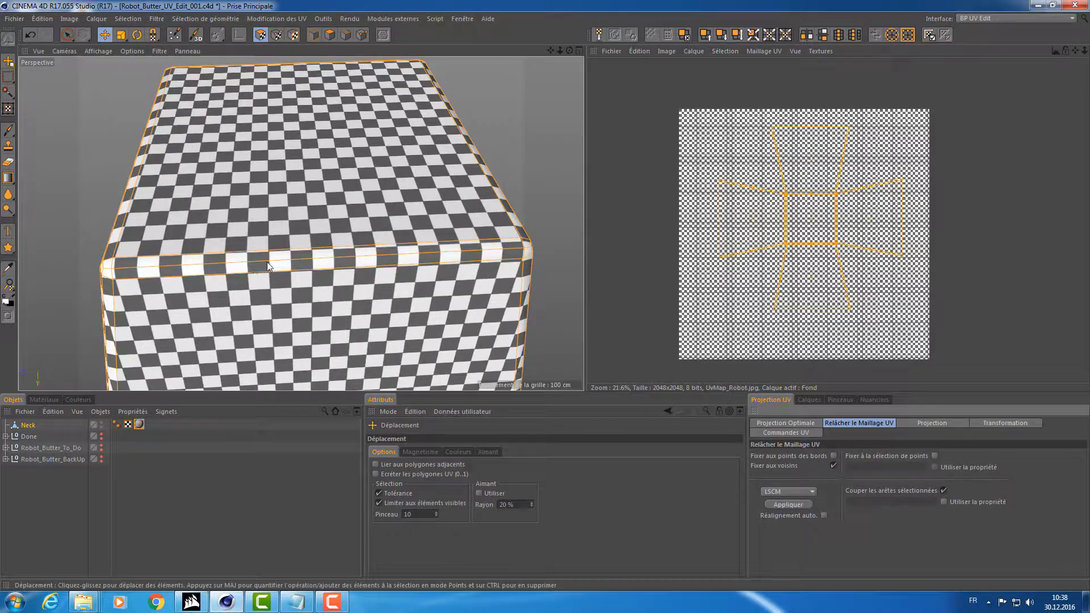
{"action": "left_click_drag", "start_coordinate": [267, 261], "coordinate": [363, 221], "text": "alt"}
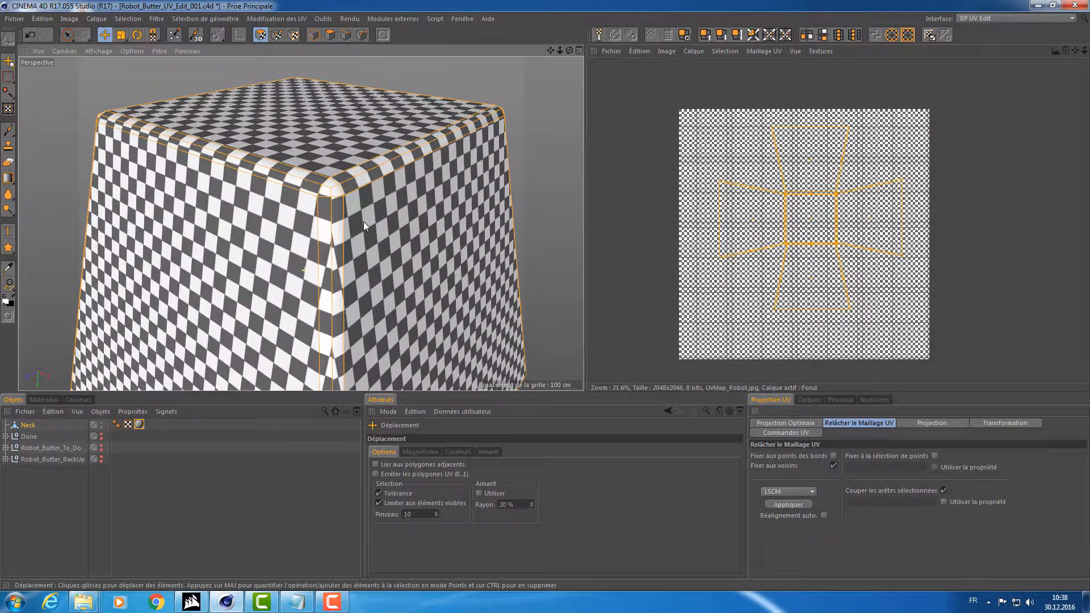
Relax the Neck's UVs with ABF and again with LSCM to compare checker distortion on the side faces.
{"action": "left_click", "coordinate": [802, 492]}
{"action": "left_click", "coordinate": [783, 505]}
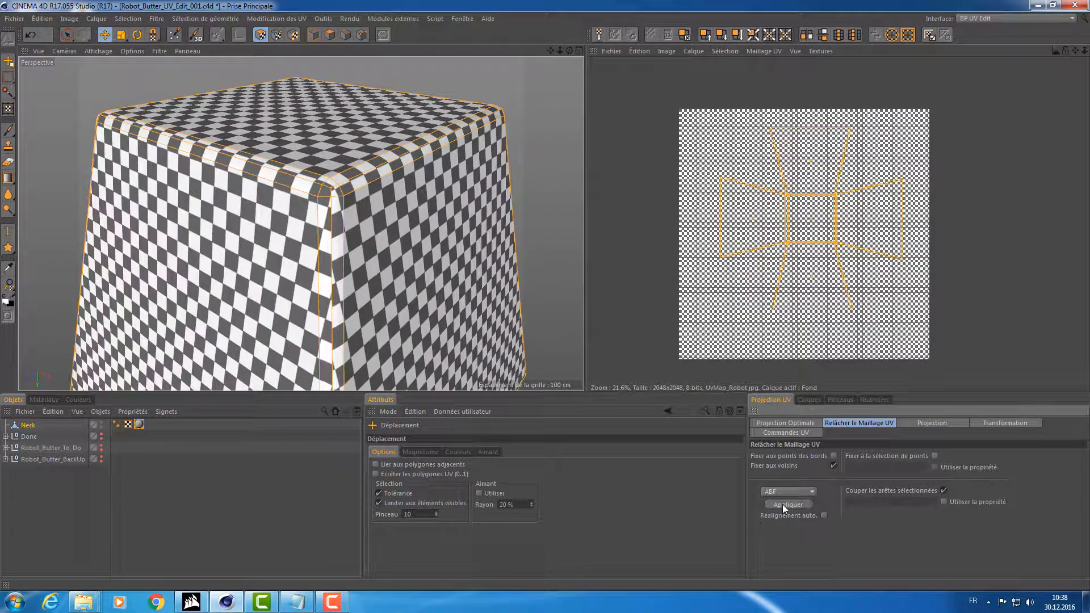
{"action": "left_click", "coordinate": [785, 489]}
{"action": "left_click", "coordinate": [775, 501]}
{"action": "left_click", "coordinate": [787, 504]}
{"action": "left_click_drag", "start_coordinate": [415, 216], "coordinate": [475, 137], "text": "alt"}
{"action": "scroll", "coordinate": [479, 180], "scroll_direction": "down", "scroll_amount": 2}
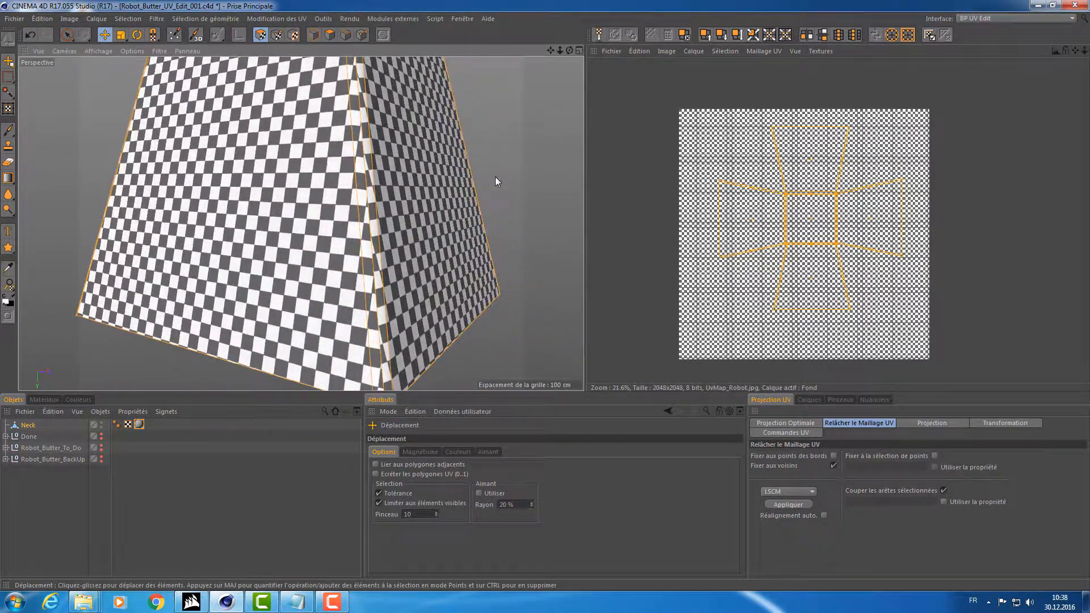
Reapply the ABF relax to the Neck's UVs.
{"action": "left_click", "coordinate": [780, 489]}
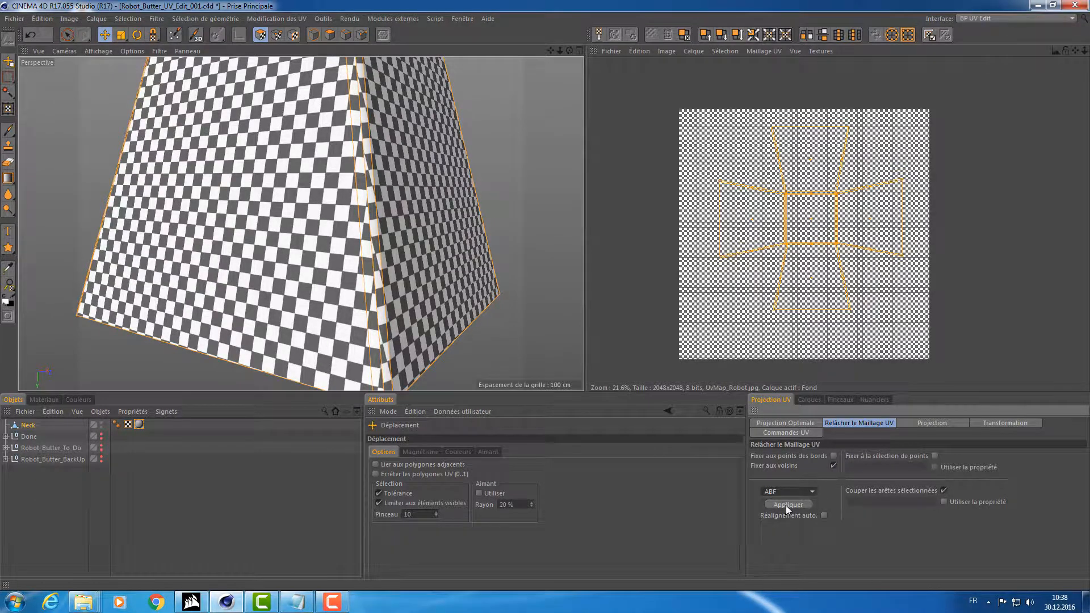
{"action": "left_click", "coordinate": [788, 505]}
{"action": "left_click_drag", "start_coordinate": [438, 223], "coordinate": [244, 305], "text": "alt"}
Shrink the Neck's UV island further, move it toward the texture's upper-left area, and save the project.
{"action": "key", "text": "t"}
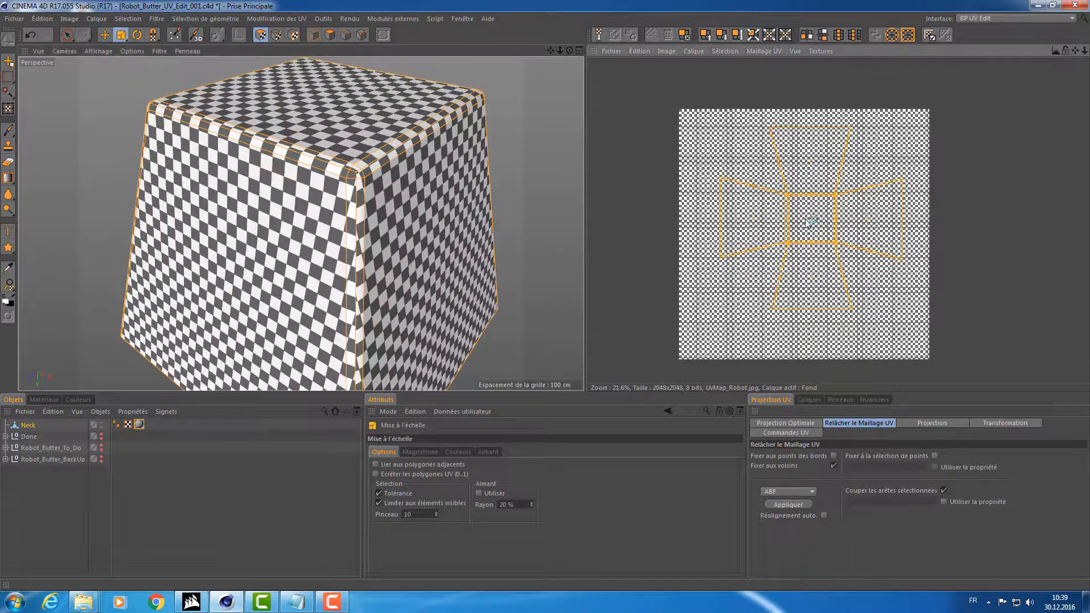
{"action": "mouse_move", "coordinate": [818, 222]}
{"action": "left_mouse_down"}
{"action": "mouse_move", "coordinate": [755, 221]}
{"action": "mouse_move", "coordinate": [769, 203]}
{"action": "mouse_move", "coordinate": [816, 220]}
{"action": "left_mouse_up"}
{"action": "key", "text": "e"}
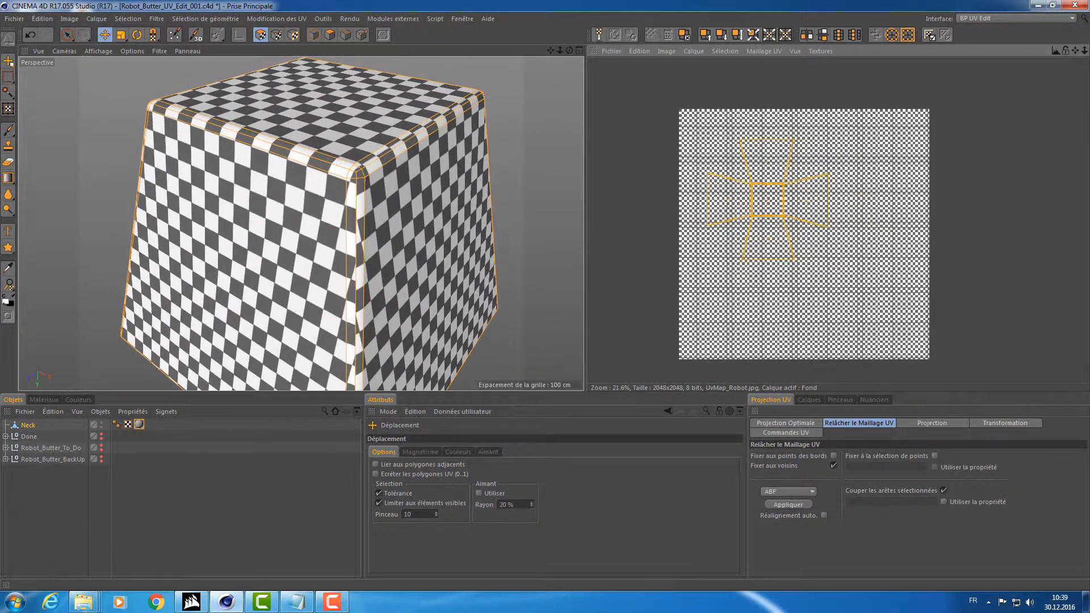
{"action": "key", "text": "ctrl+s"}
Move the Neck object into the Done group and collapse the group.
{"action": "left_click", "coordinate": [29, 426]}
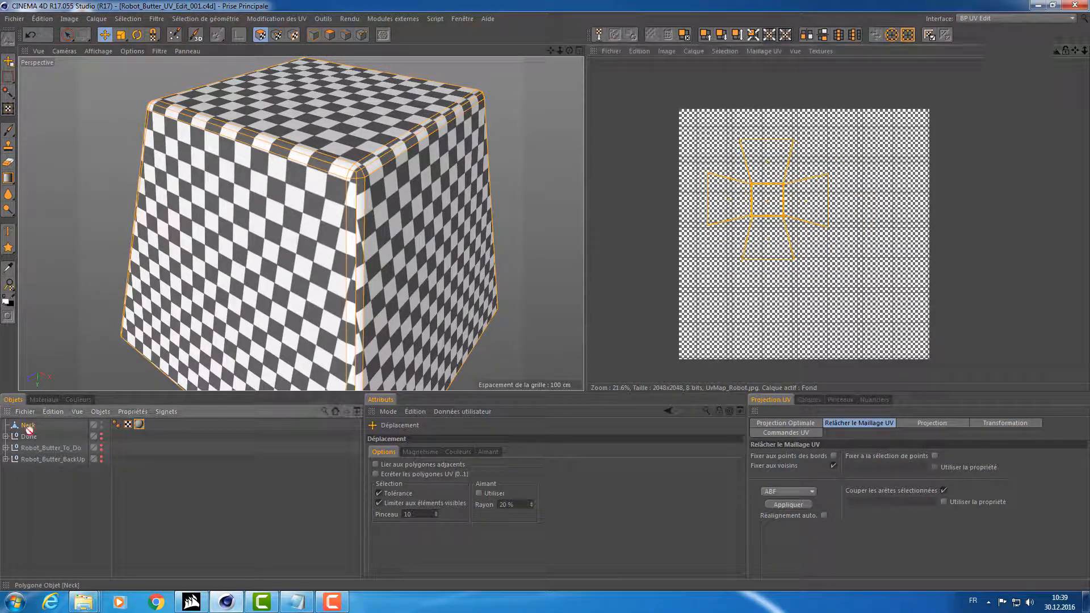
{"action": "left_click_drag", "start_coordinate": [33, 439], "coordinate": [32, 440]}
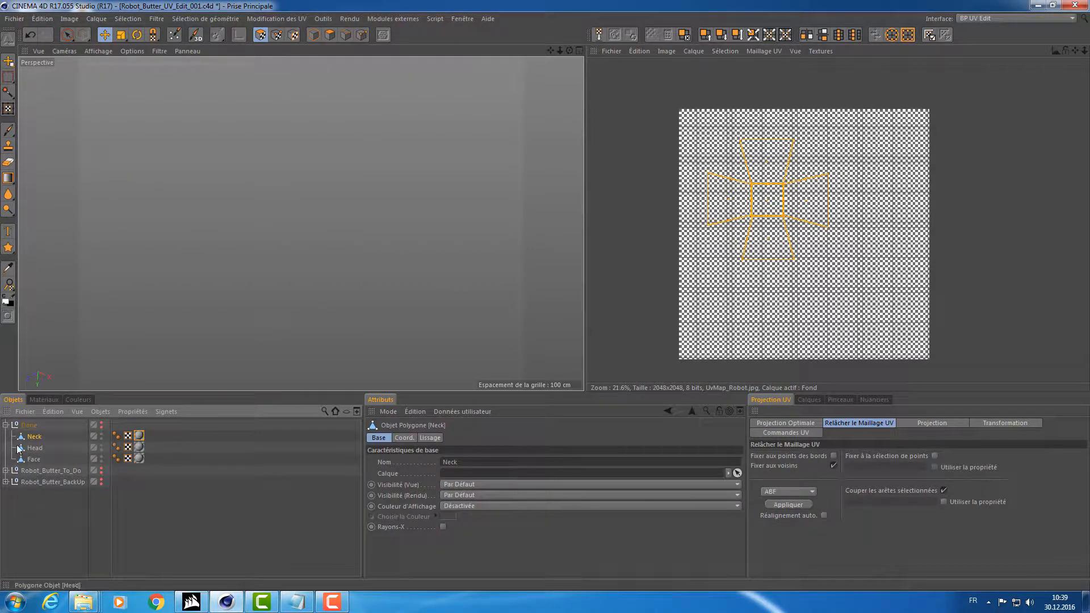
{"action": "left_click", "coordinate": [4, 425]}
Take the Ventre object out of the Robot_Butter_To_Do group to the top level of the hierarchy and collapse the group.
{"action": "left_click", "coordinate": [32, 439]}
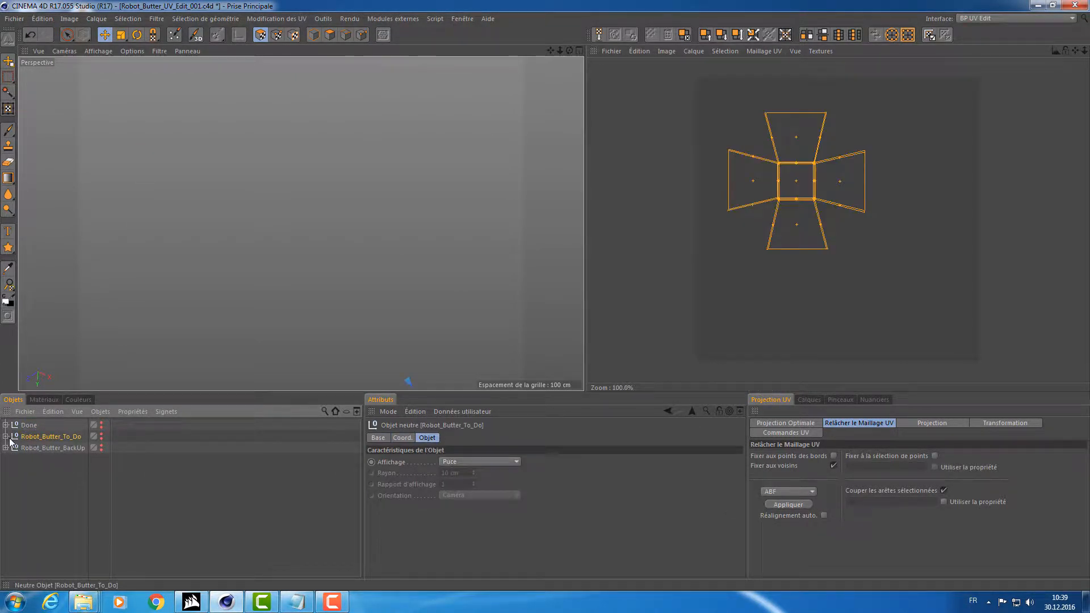
{"action": "left_click", "coordinate": [5, 437]}
{"action": "left_click", "coordinate": [35, 529]}
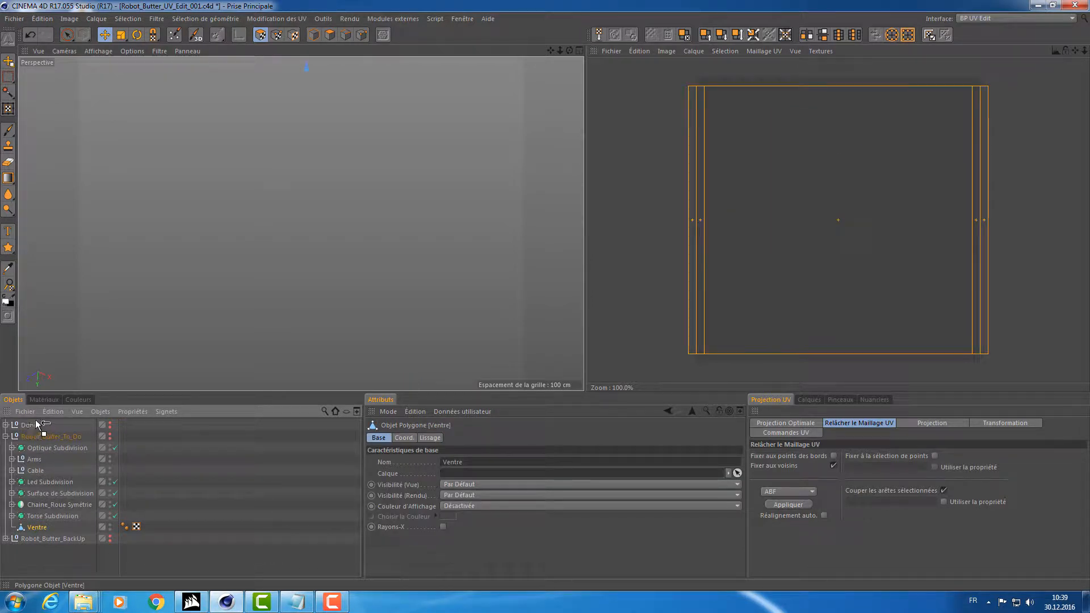
{"action": "left_click_drag", "start_coordinate": [36, 424], "coordinate": [29, 433]}
{"action": "left_click", "coordinate": [5, 448]}
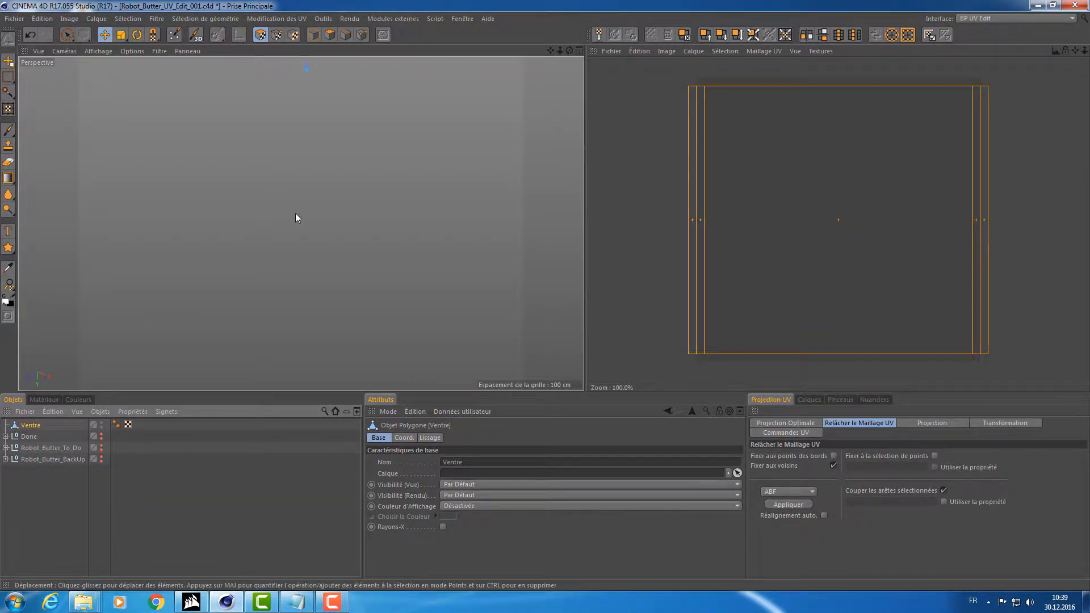
Apply the Grid_Tex material to the Ventre object.
{"action": "key", "text": "h"}
{"action": "left_click_drag", "start_coordinate": [318, 75], "coordinate": [294, 174], "text": "alt"}
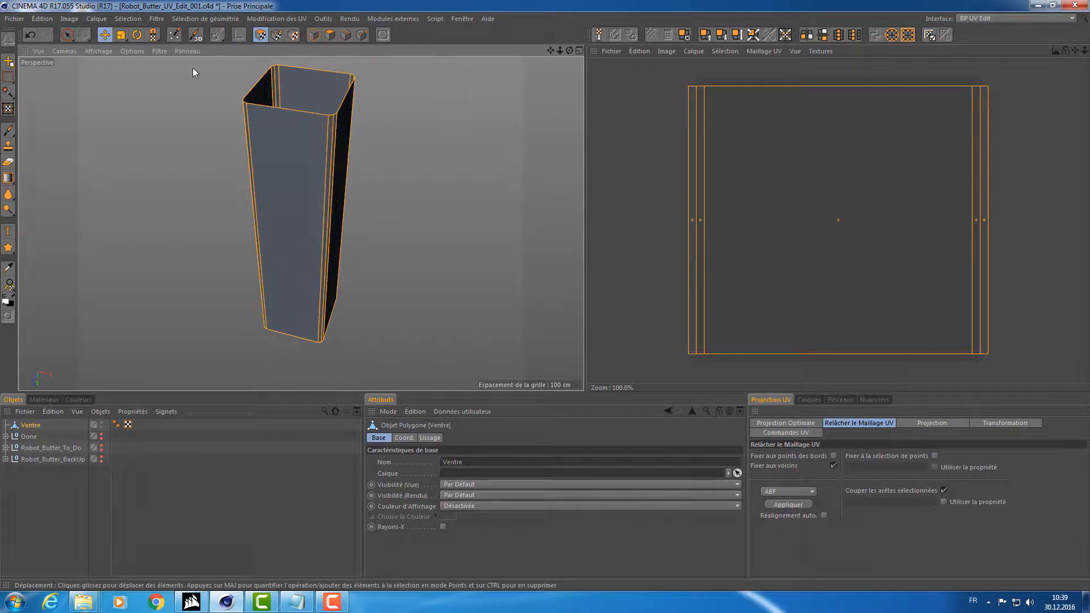
{"action": "left_click_drag", "start_coordinate": [301, 156], "coordinate": [305, 100], "text": "alt"}
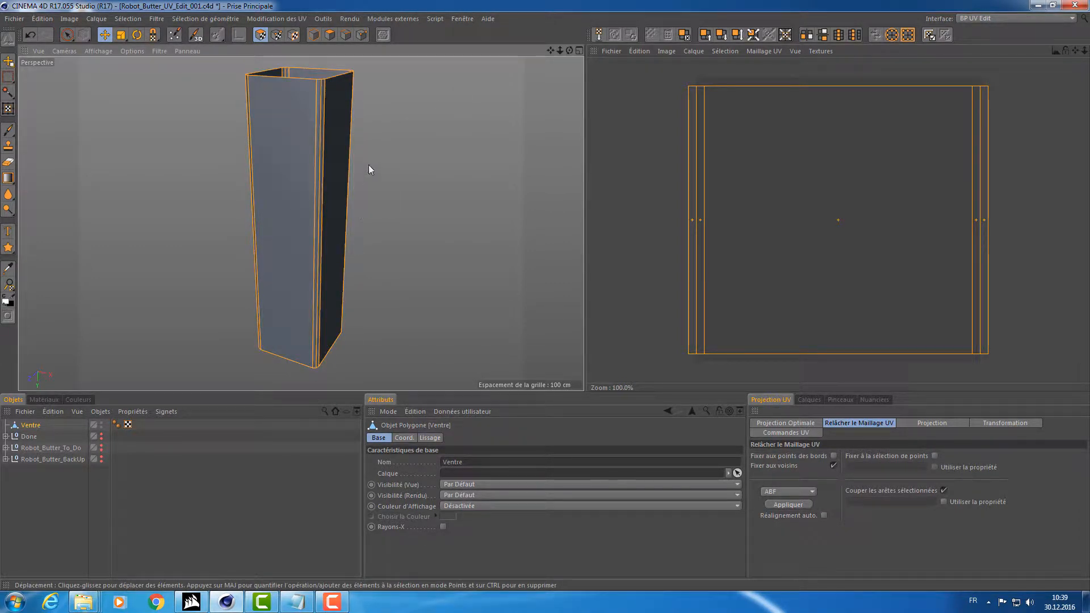
{"action": "left_click_drag", "start_coordinate": [370, 169], "coordinate": [353, 221], "text": "alt"}
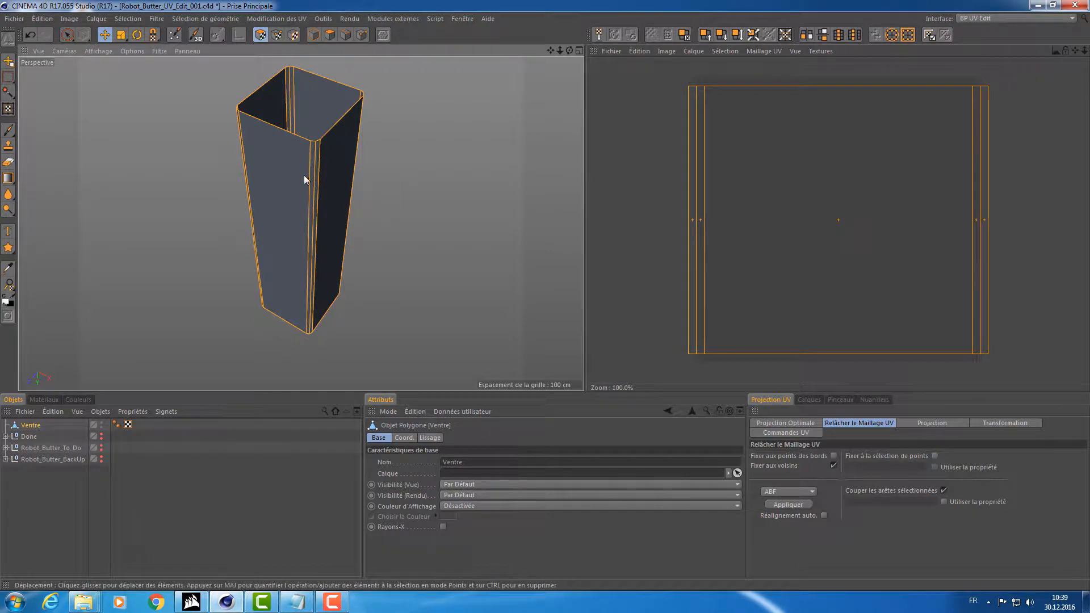
{"action": "left_click_drag", "start_coordinate": [304, 176], "coordinate": [302, 139], "text": "alt"}
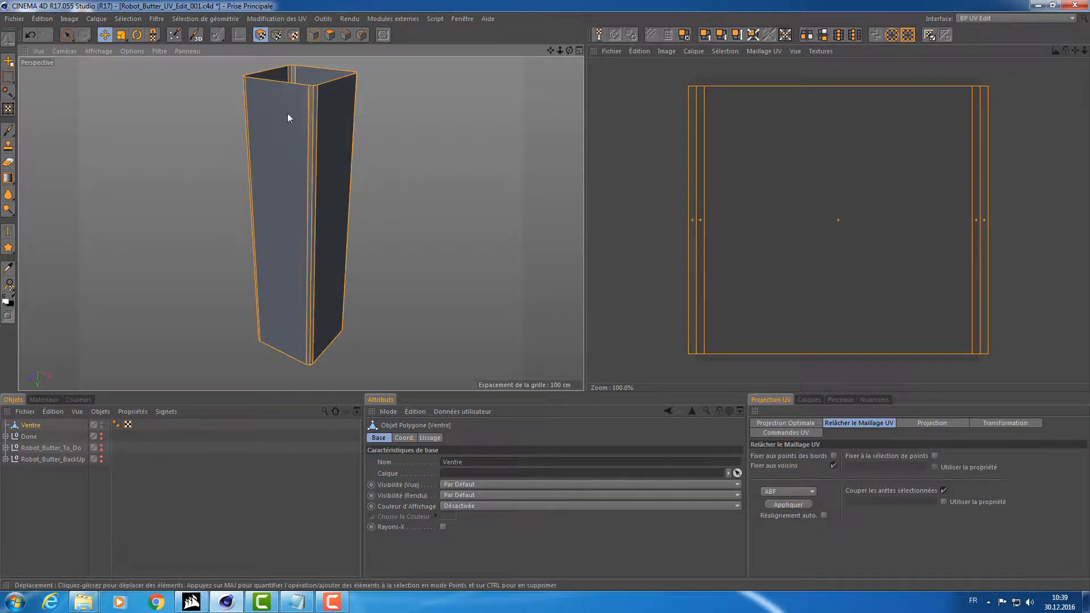
{"action": "left_click", "coordinate": [43, 400]}
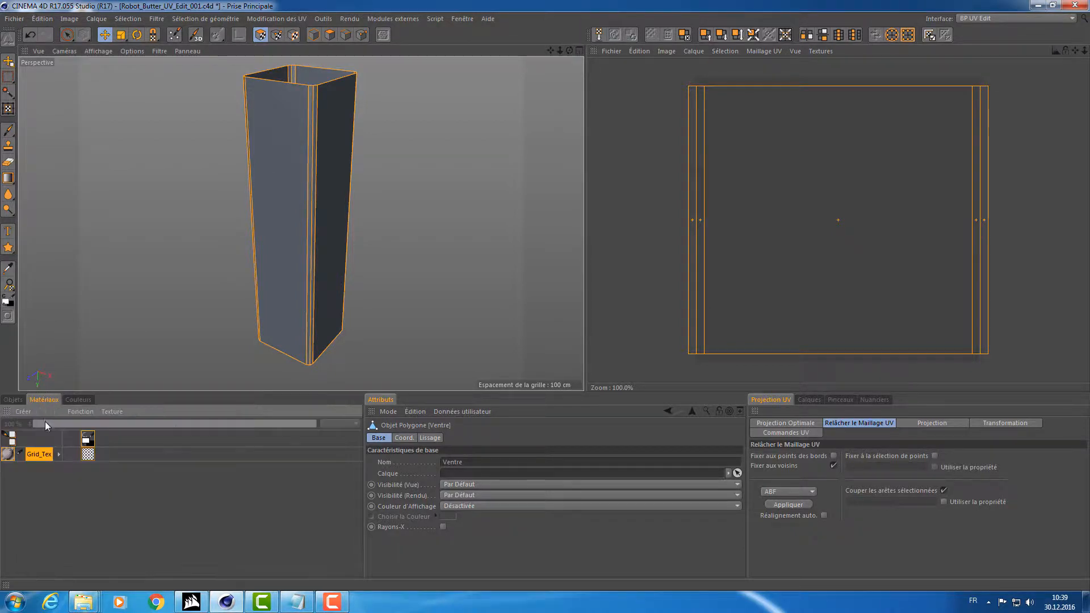
{"action": "left_click_drag", "start_coordinate": [20, 398], "coordinate": [36, 427]}
{"action": "scroll", "coordinate": [374, 116], "scroll_direction": "up", "scroll_amount": 5}
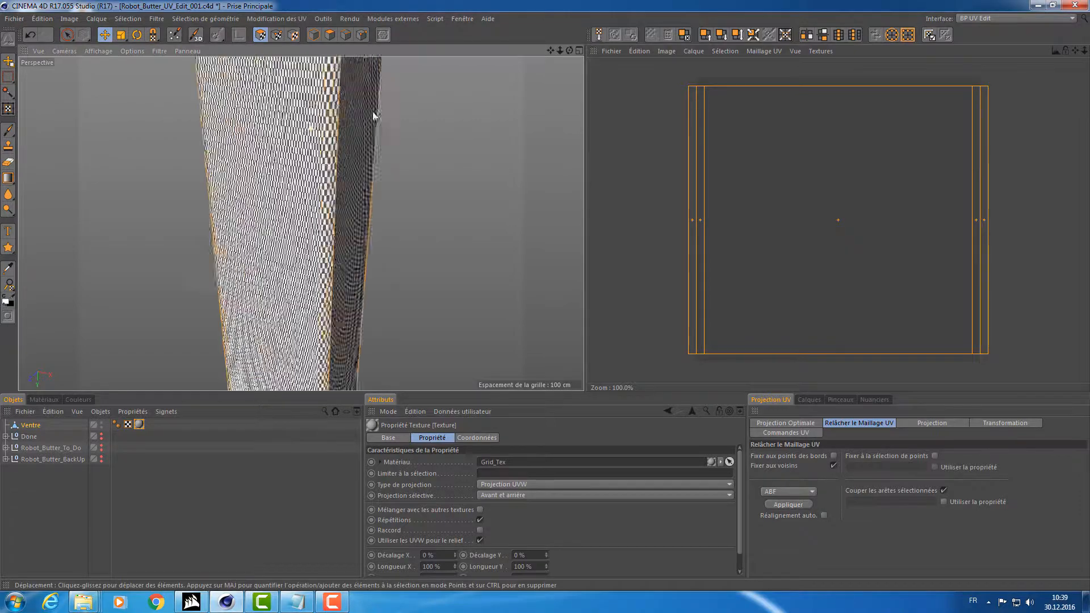
{"action": "scroll", "coordinate": [373, 112], "scroll_direction": "down", "scroll_amount": 6}
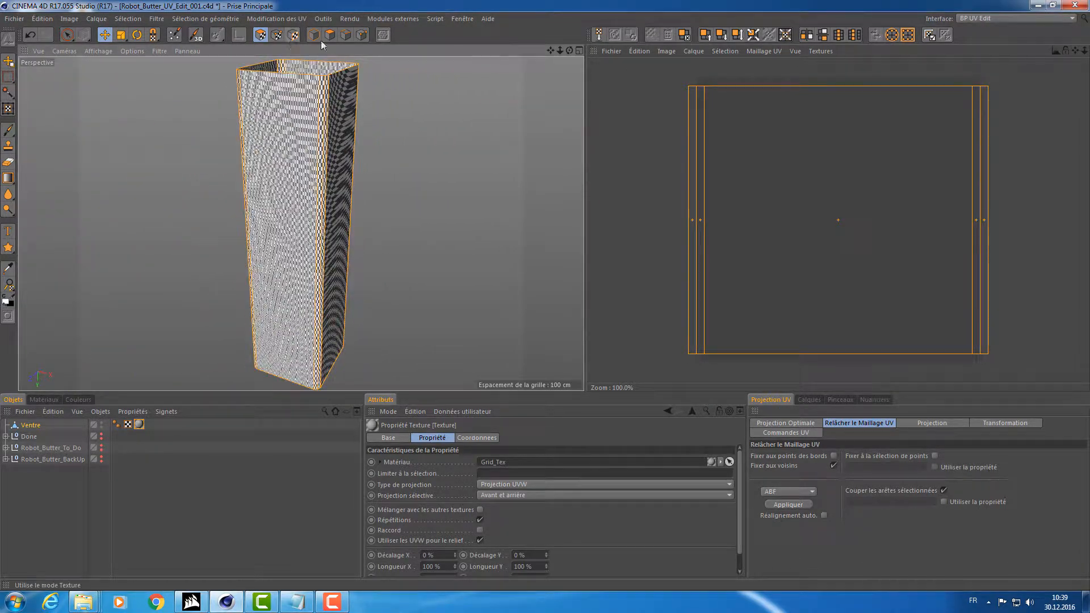
Switch to edge mode and select only the middle edge of the Ventre's nearest vertical corner bevel.
{"action": "left_click", "coordinate": [347, 35]}
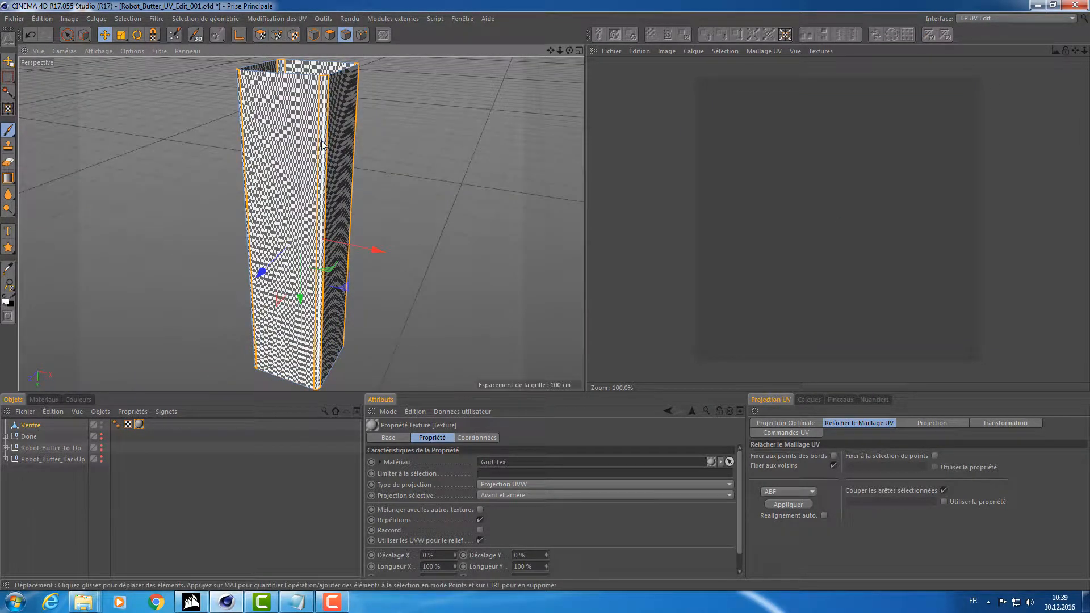
{"action": "left_click_drag", "start_coordinate": [450, 176], "coordinate": [352, 142], "text": "alt"}
{"action": "left_click_drag", "start_coordinate": [334, 122], "coordinate": [363, 100], "text": "alt"}
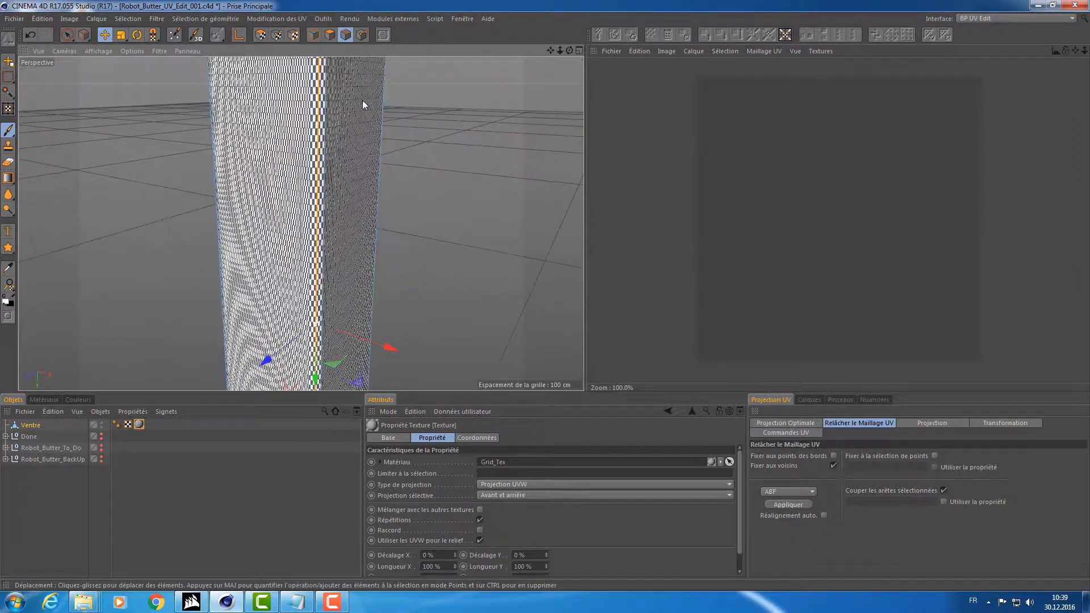
{"action": "middle_click_drag", "start_coordinate": [333, 99], "coordinate": [336, 183], "text": "alt"}
{"action": "left_click_drag", "start_coordinate": [337, 183], "coordinate": [332, 200], "text": "alt"}
{"action": "right_click_drag", "start_coordinate": [332, 199], "coordinate": [285, 165], "text": "alt"}
Show the Ventre in all four views and apply a Frontal UV projection from the front view.
{"action": "middle_click", "coordinate": [308, 171]}
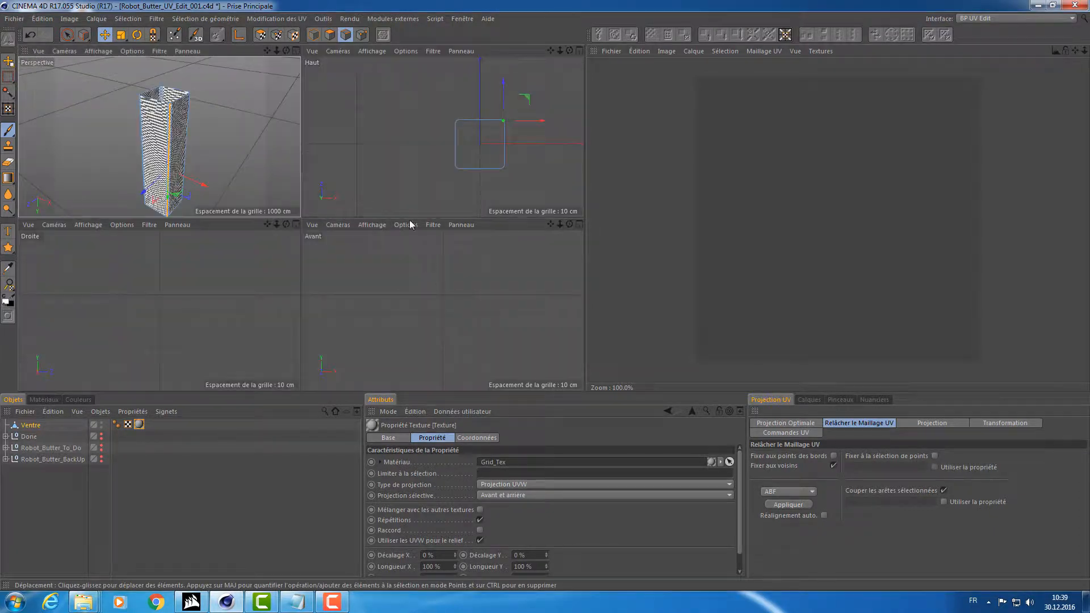
{"action": "middle_click", "coordinate": [195, 340]}
{"action": "middle_click", "coordinate": [398, 276]}
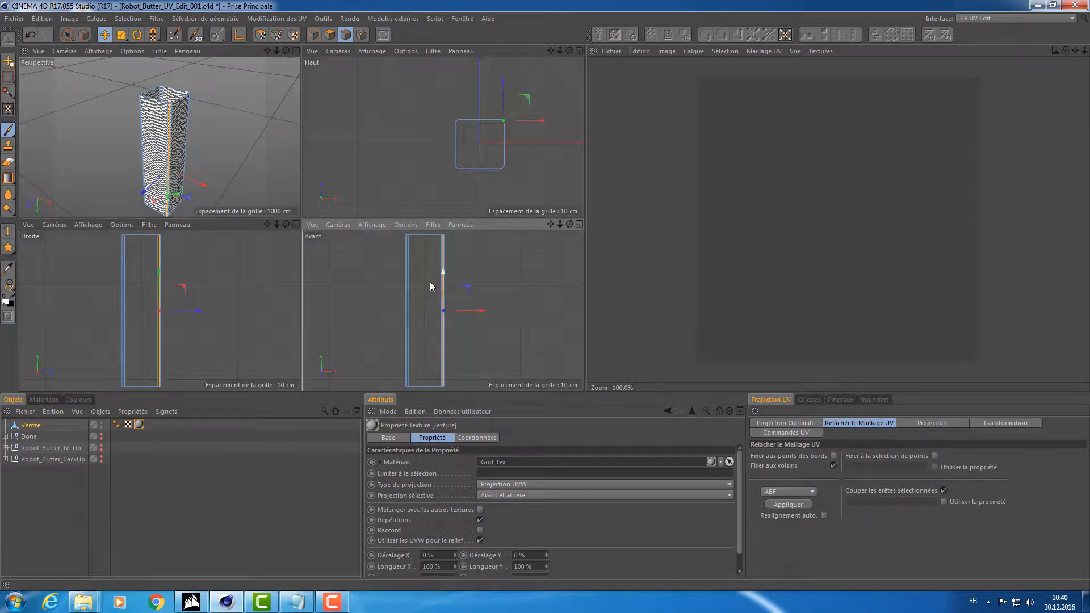
{"action": "left_click", "coordinate": [931, 424]}
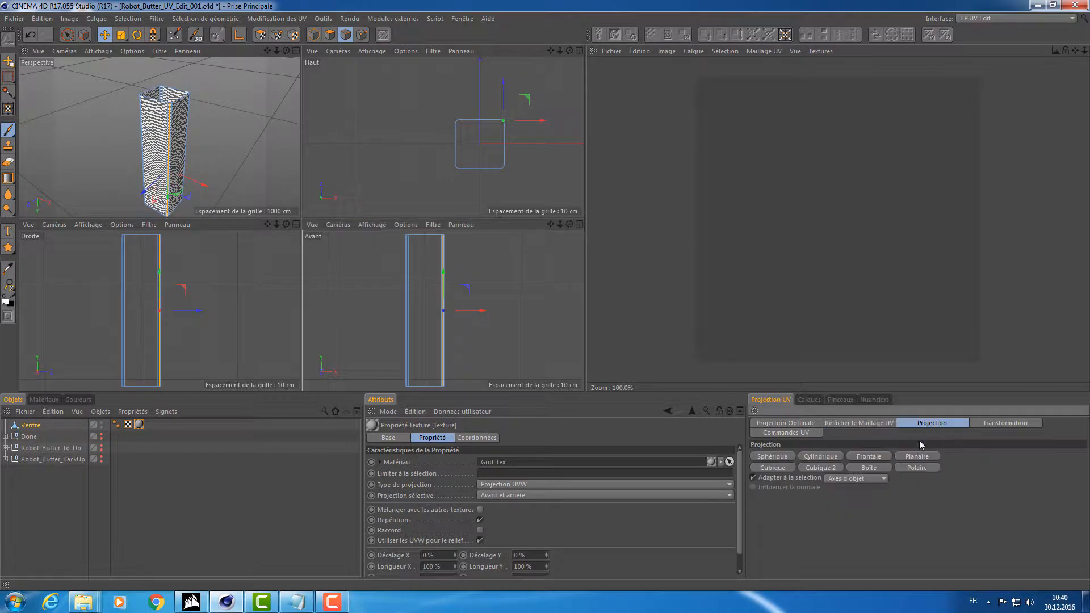
{"action": "left_click", "coordinate": [874, 455]}
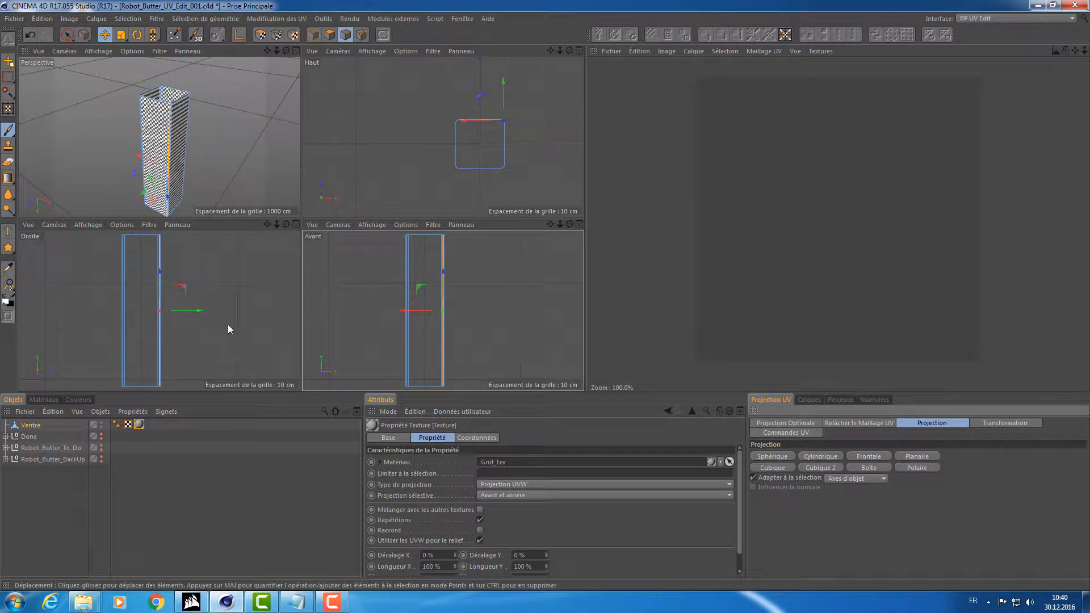
Switch to UV polygon mode and display the UvMap_Robot.jpg texture behind the UV mesh.
{"action": "left_click", "coordinate": [260, 34]}
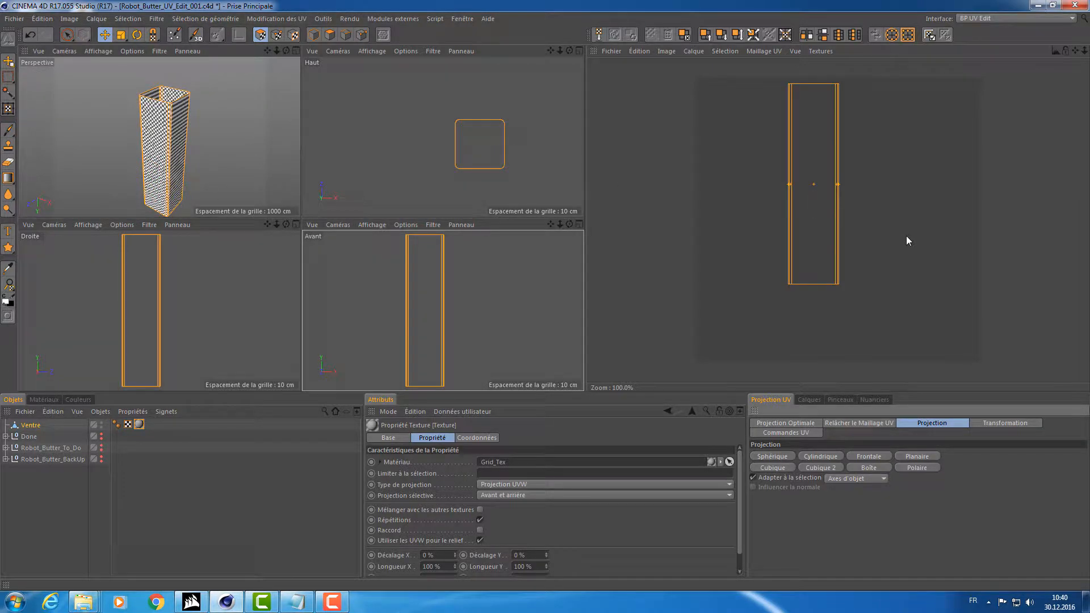
{"action": "left_click", "coordinate": [821, 51]}
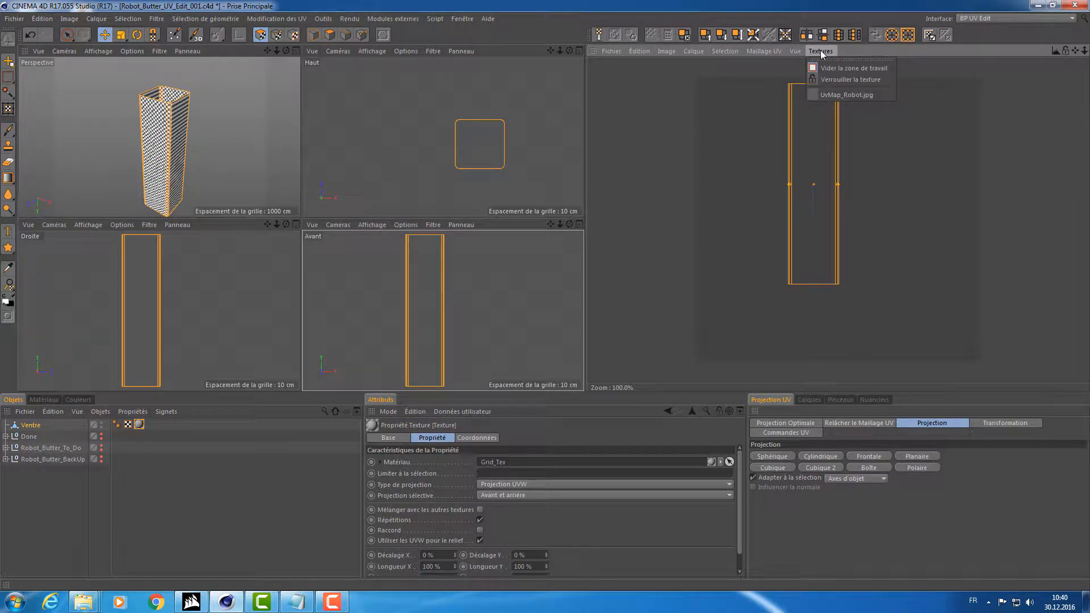
{"action": "left_click", "coordinate": [836, 94]}
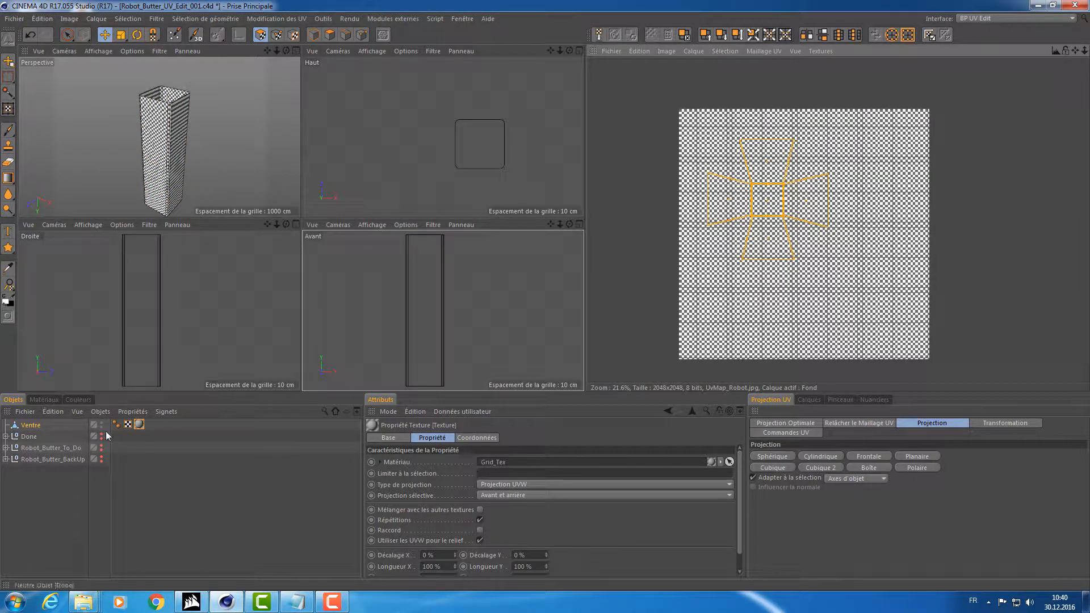
Reselect the Ventre object together with its UVW tag to show its UV mesh over the checker texture.
{"action": "left_click", "coordinate": [26, 426]}
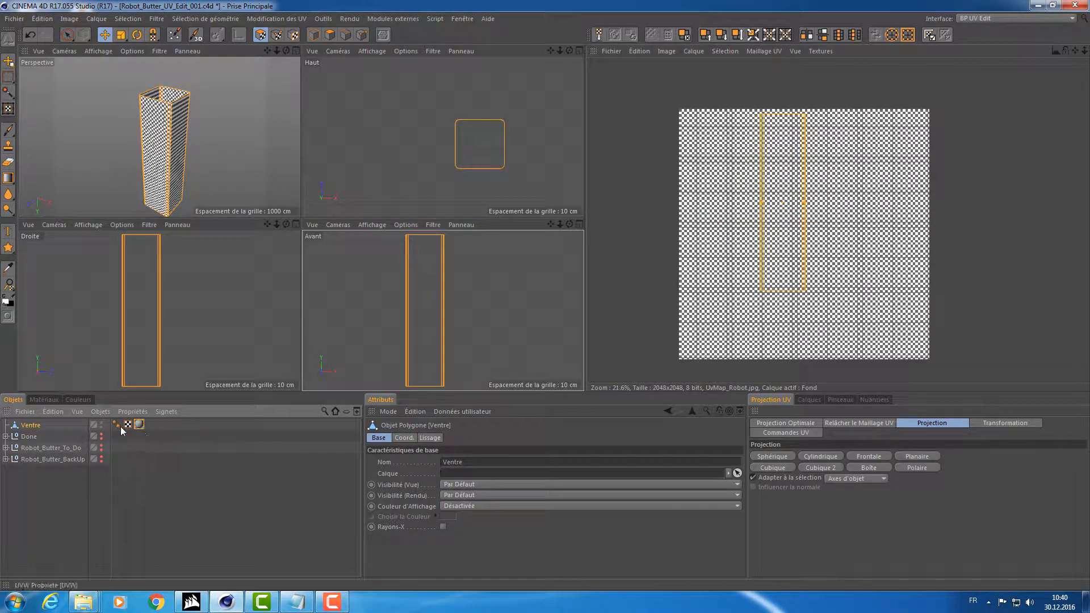
{"action": "left_click", "coordinate": [128, 425]}
{"action": "left_click", "coordinate": [29, 426]}
{"action": "left_click", "coordinate": [45, 399]}
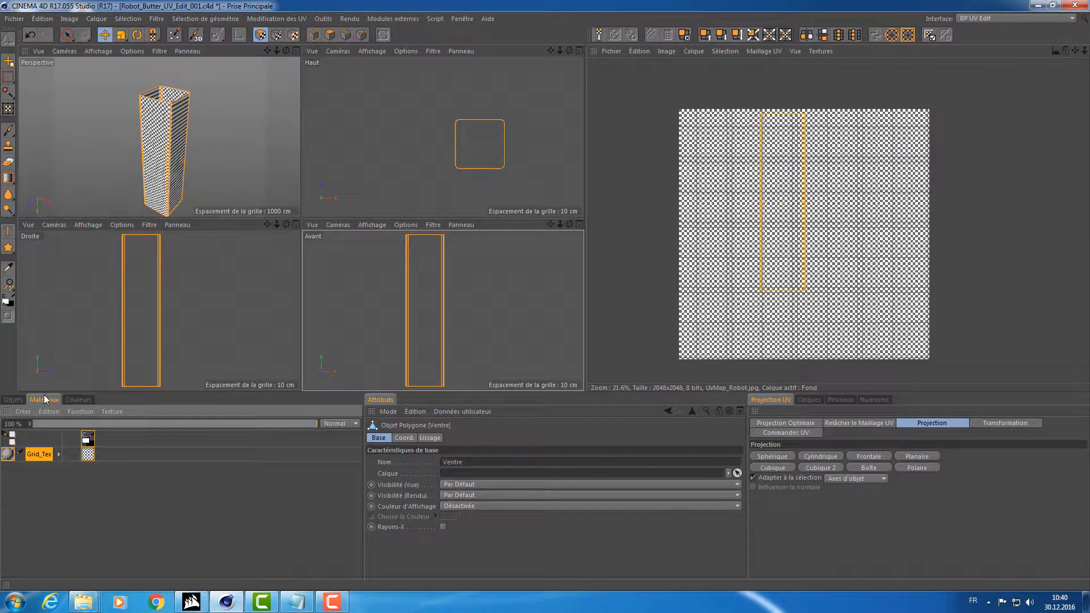
{"action": "left_click", "coordinate": [12, 400]}
{"action": "scroll", "coordinate": [737, 253], "scroll_direction": "up", "scroll_amount": 3}
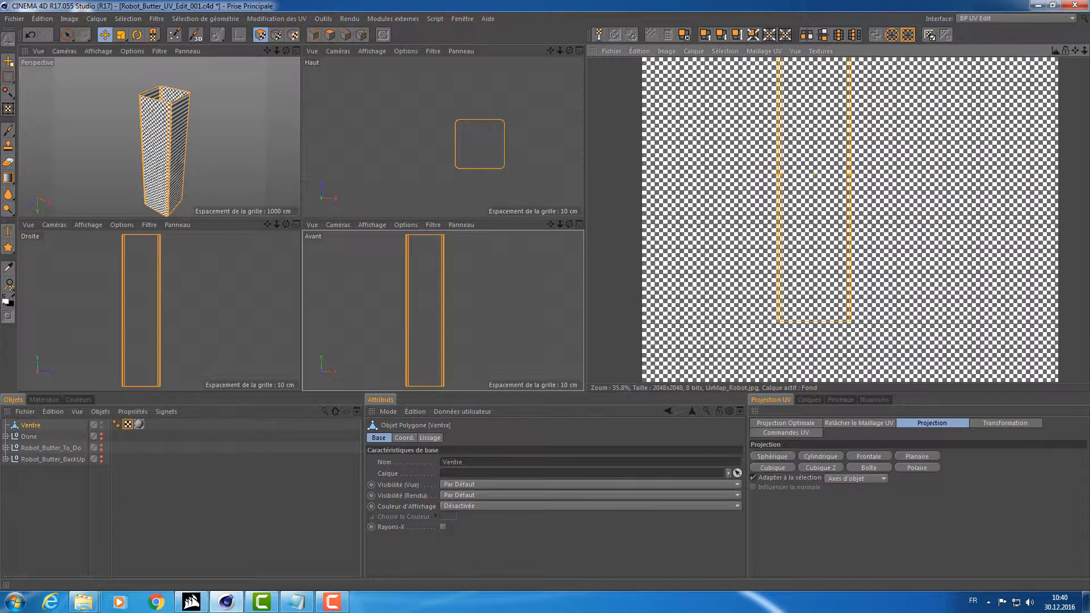
{"action": "scroll", "coordinate": [816, 227], "scroll_direction": "down", "scroll_amount": 2}
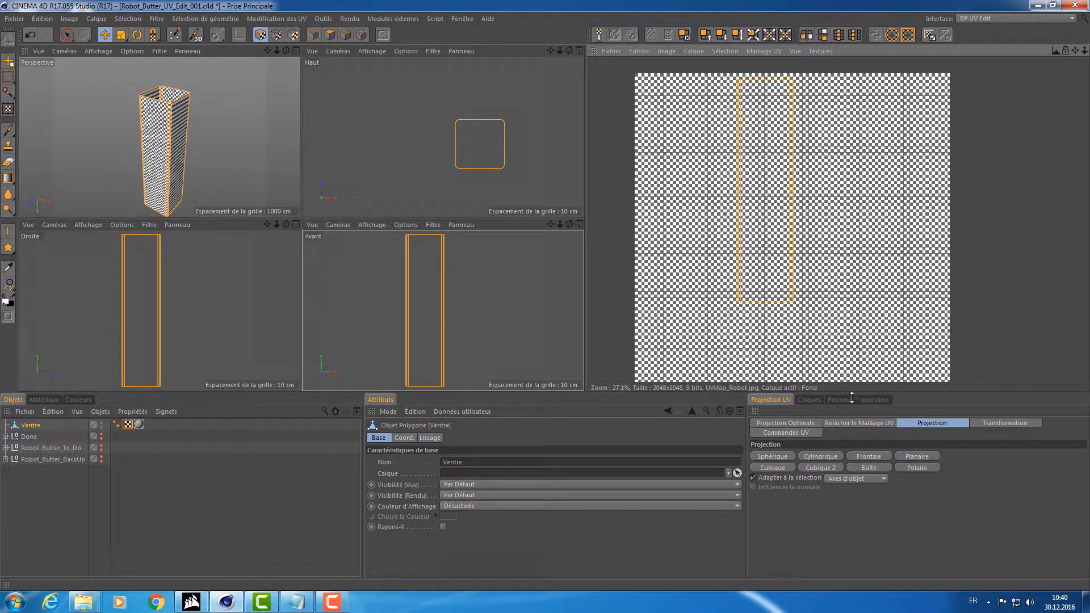
{"action": "scroll", "coordinate": [840, 294], "scroll_direction": "down", "scroll_amount": 2}
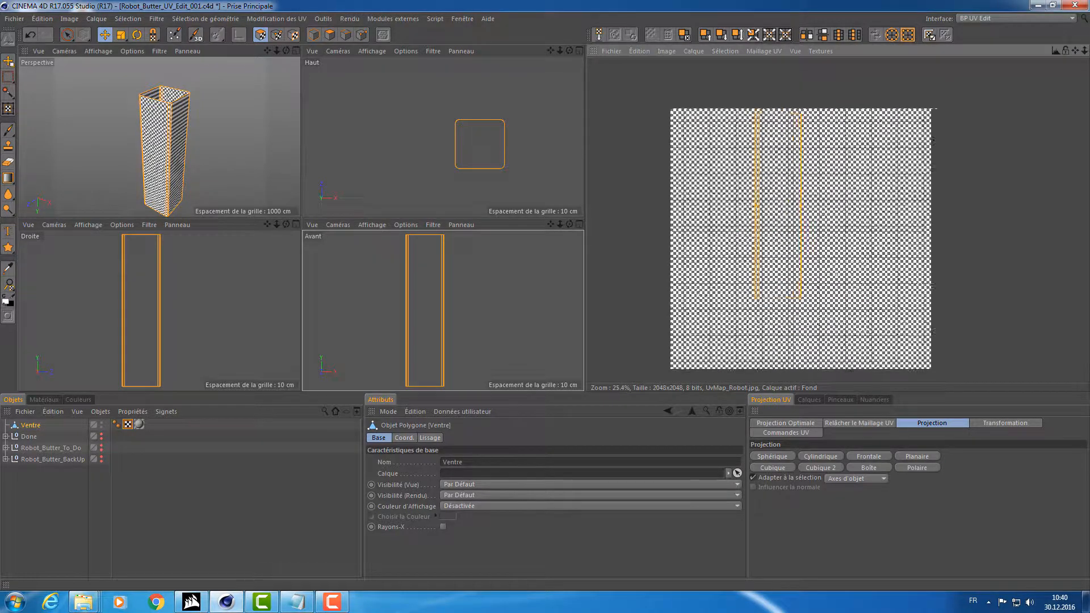
Relax the Ventre's UV mesh with the LSCM method, cutting along the selected edge.
{"action": "left_click", "coordinate": [843, 425]}
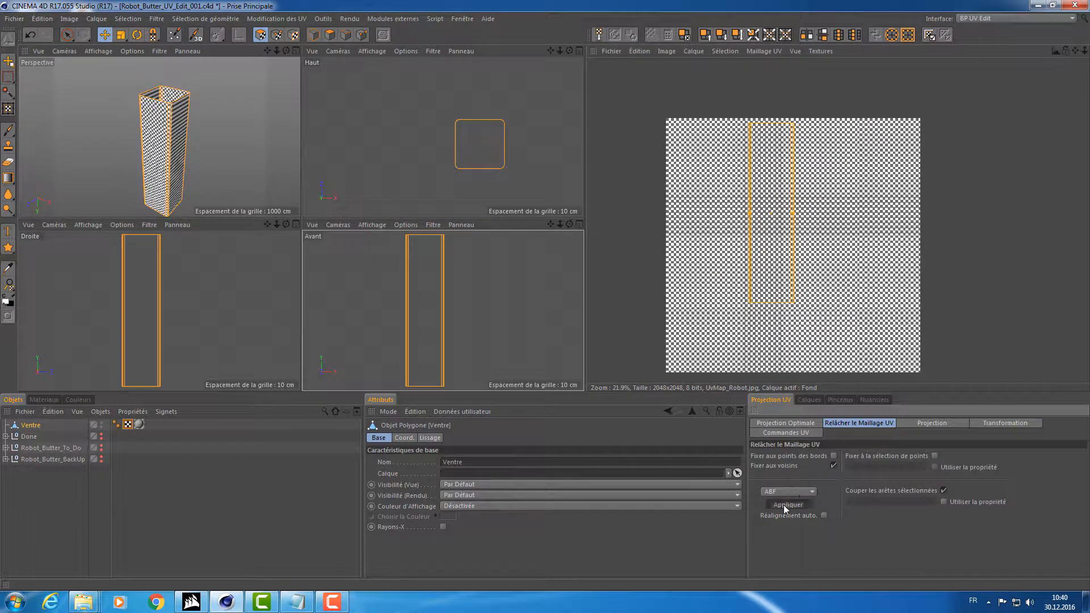
{"action": "left_click", "coordinate": [784, 505]}
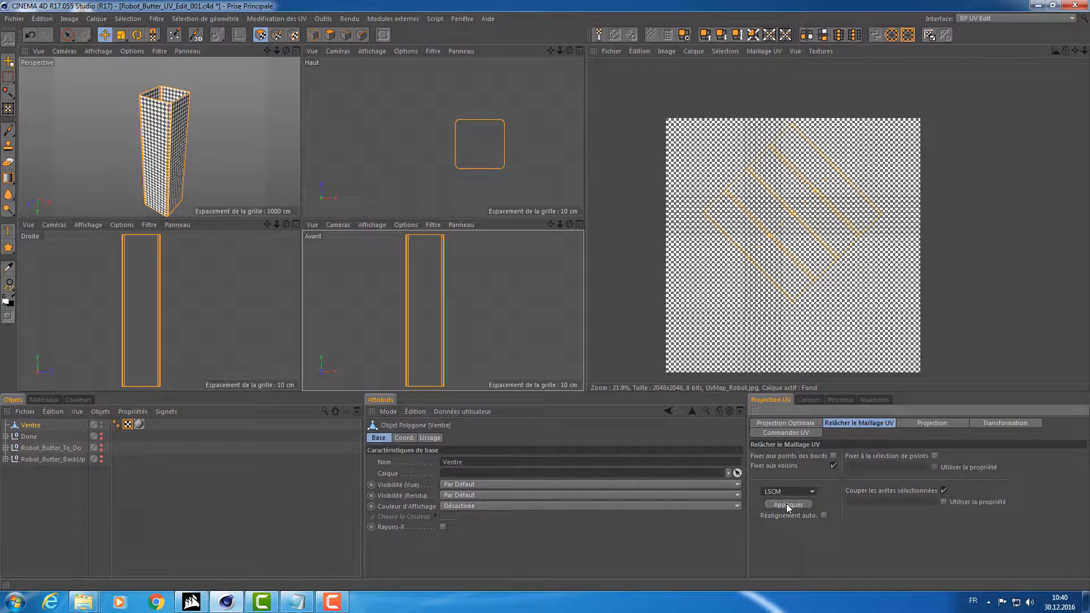
{"action": "left_click", "coordinate": [787, 505]}
{"action": "scroll", "coordinate": [761, 184], "scroll_direction": "up", "scroll_amount": 8}
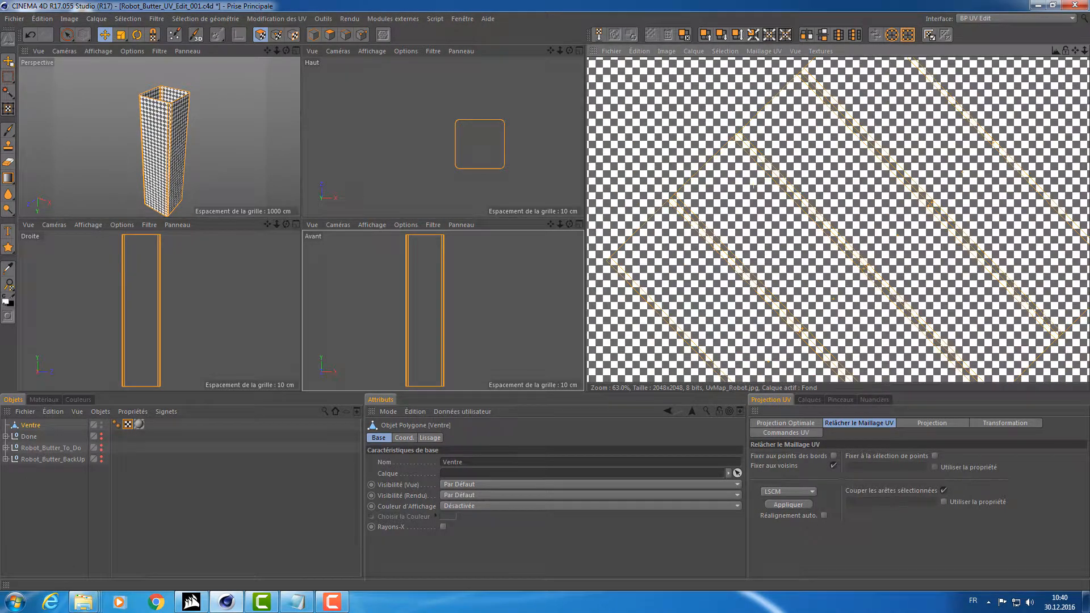
{"action": "scroll", "coordinate": [763, 186], "scroll_direction": "down", "scroll_amount": 9}
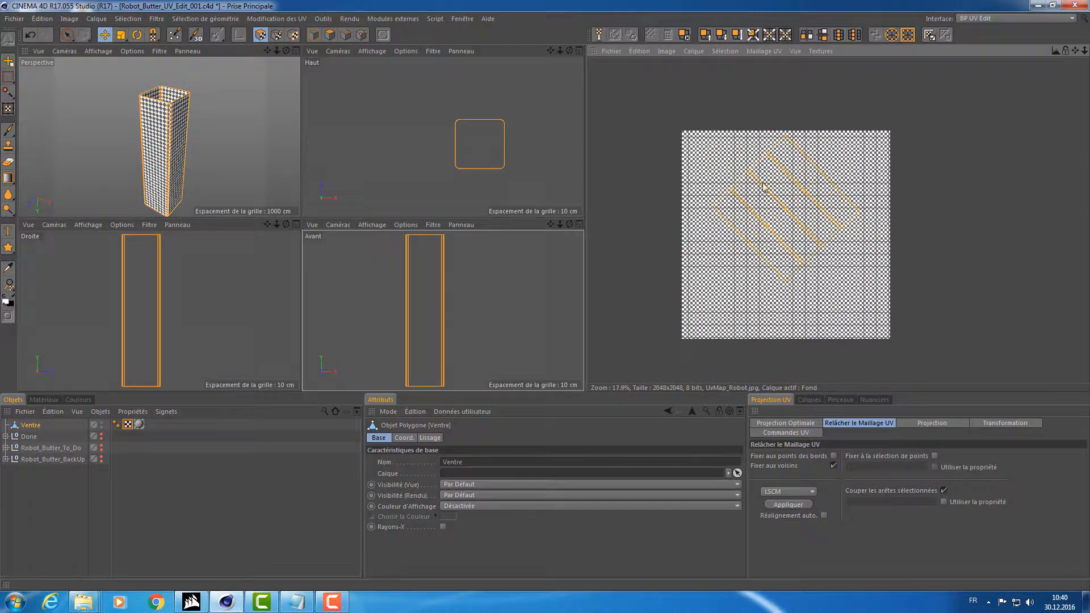
Rotate the unfolded Ventre UV island until its strips stand vertical and move it toward the left side of the texture.
{"action": "key", "text": "r"}
{"action": "left_click_drag", "start_coordinate": [762, 186], "coordinate": [794, 186]}
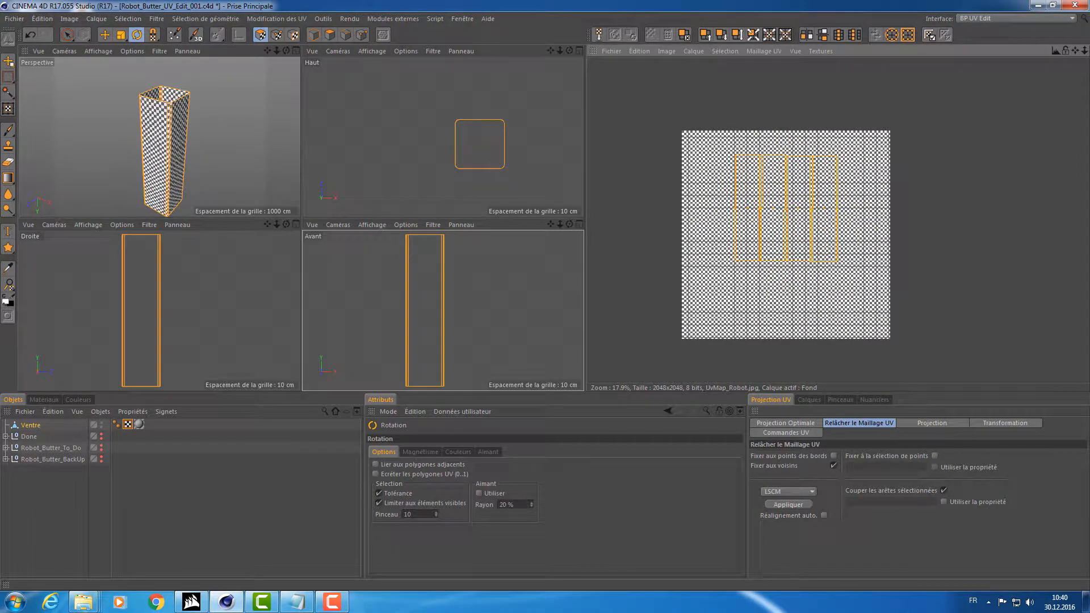
{"action": "key", "text": "e"}
{"action": "scroll", "coordinate": [786, 209], "scroll_direction": "up", "scroll_amount": 5}
{"action": "middle_click_drag", "start_coordinate": [758, 226], "coordinate": [783, 207], "text": "alt"}
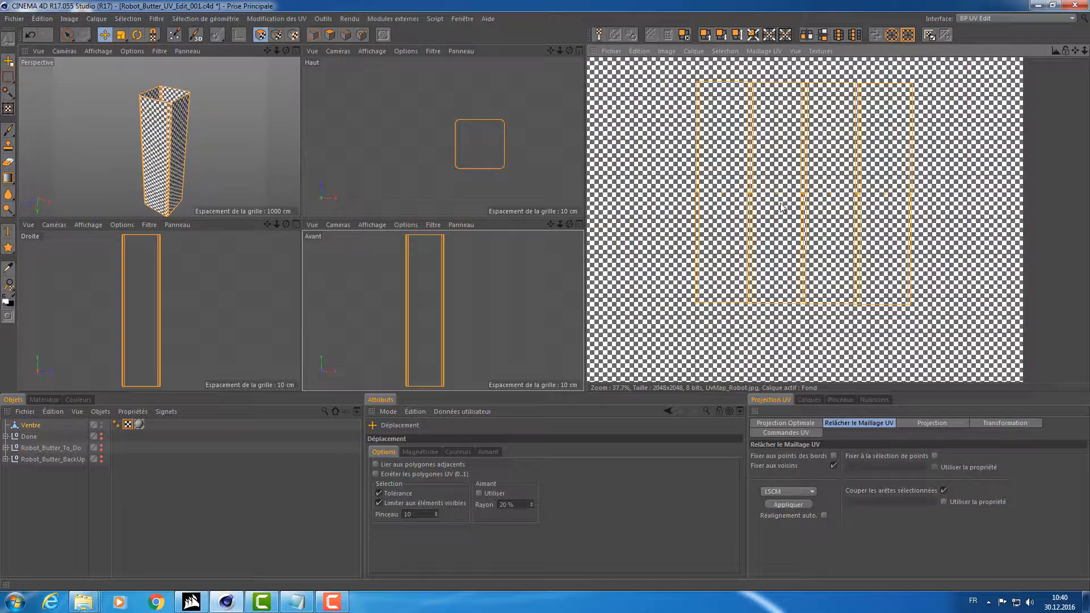
{"action": "left_click_drag", "start_coordinate": [901, 167], "coordinate": [813, 192]}
{"action": "right_click_drag", "start_coordinate": [812, 192], "coordinate": [786, 194], "text": "alt"}
{"action": "middle_click_drag", "start_coordinate": [787, 194], "coordinate": [805, 190], "text": "alt"}
Check the bevel strips of the Ventre's UV island up close and save the project.
{"action": "scroll", "coordinate": [712, 188], "scroll_direction": "up", "scroll_amount": 10}
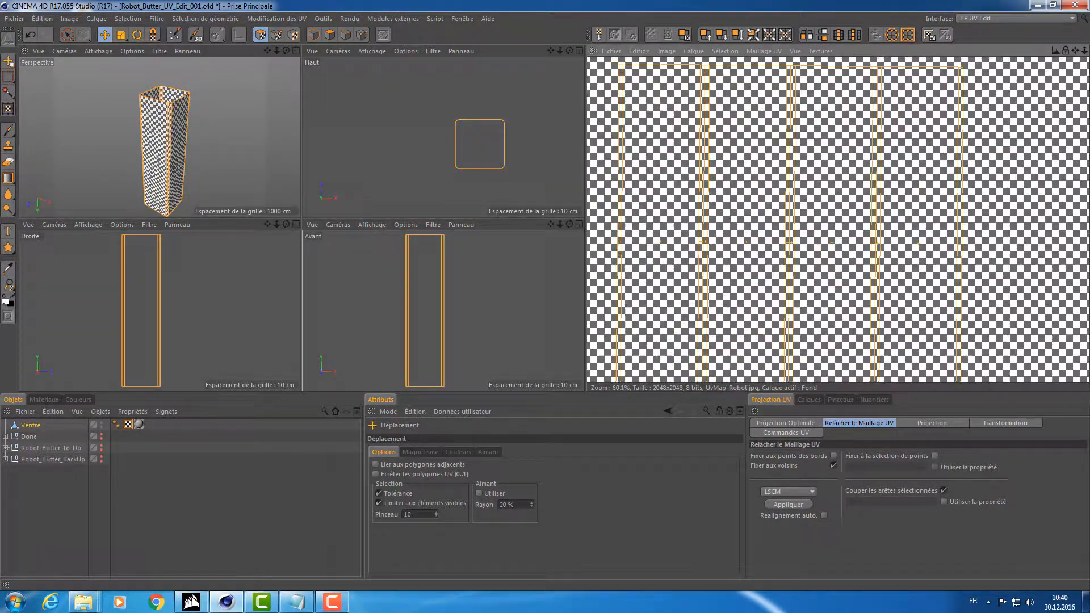
{"action": "right_click_drag", "start_coordinate": [666, 191], "coordinate": [792, 202], "text": "alt"}
{"action": "scroll", "coordinate": [863, 178], "scroll_direction": "down", "scroll_amount": 11}
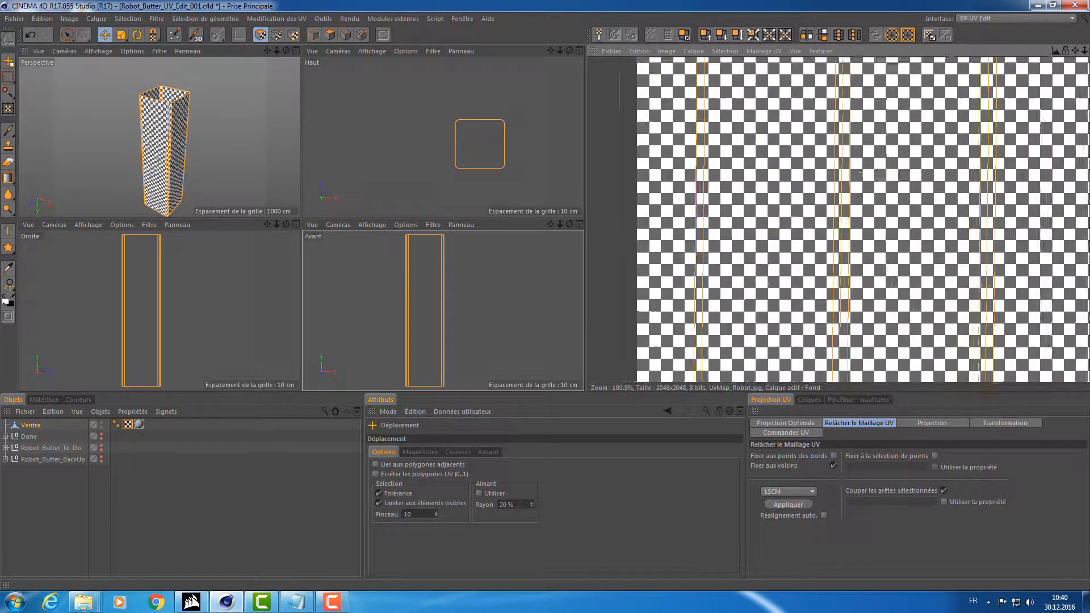
{"action": "scroll", "coordinate": [938, 161], "scroll_direction": "down", "scroll_amount": 1}
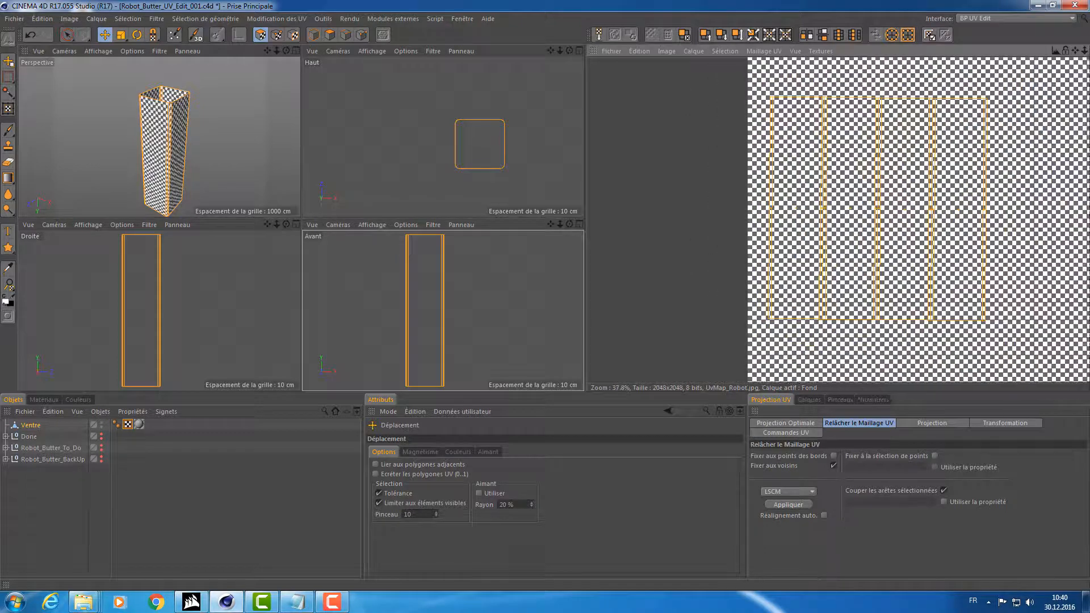
{"action": "key", "text": "ctrl+s"}
Open the general scheme colours (Couleurs générales) in the general preferences and enlarge the preferences window.
{"action": "left_click", "coordinate": [54, 19]}
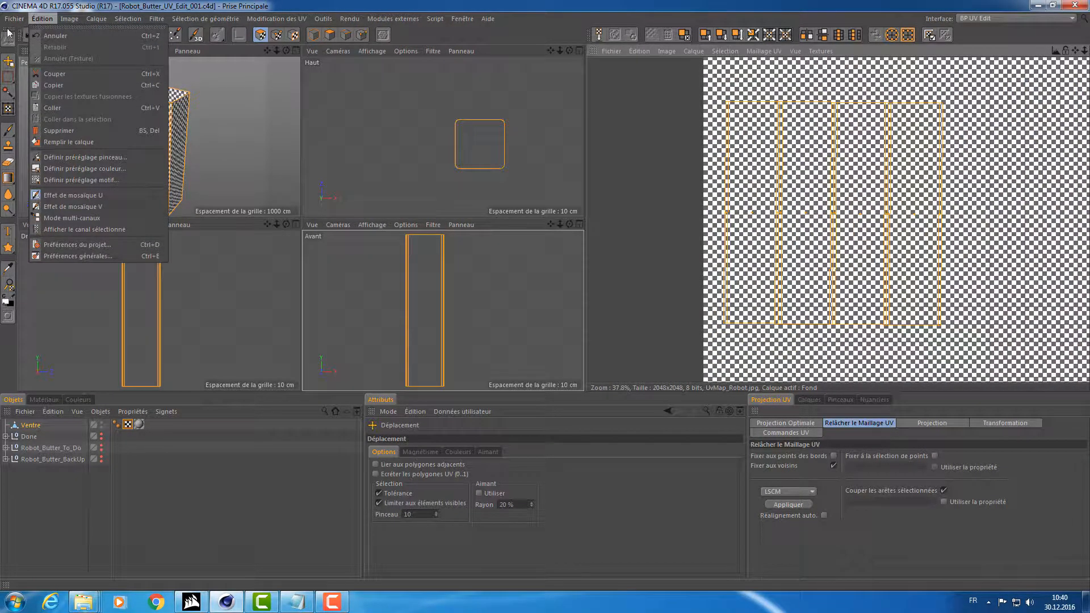
{"action": "mouse_move", "coordinate": [12, 20]}
{"action": "left_click", "coordinate": [77, 257]}
{"action": "left_click_drag", "start_coordinate": [157, 122], "coordinate": [307, 134]}
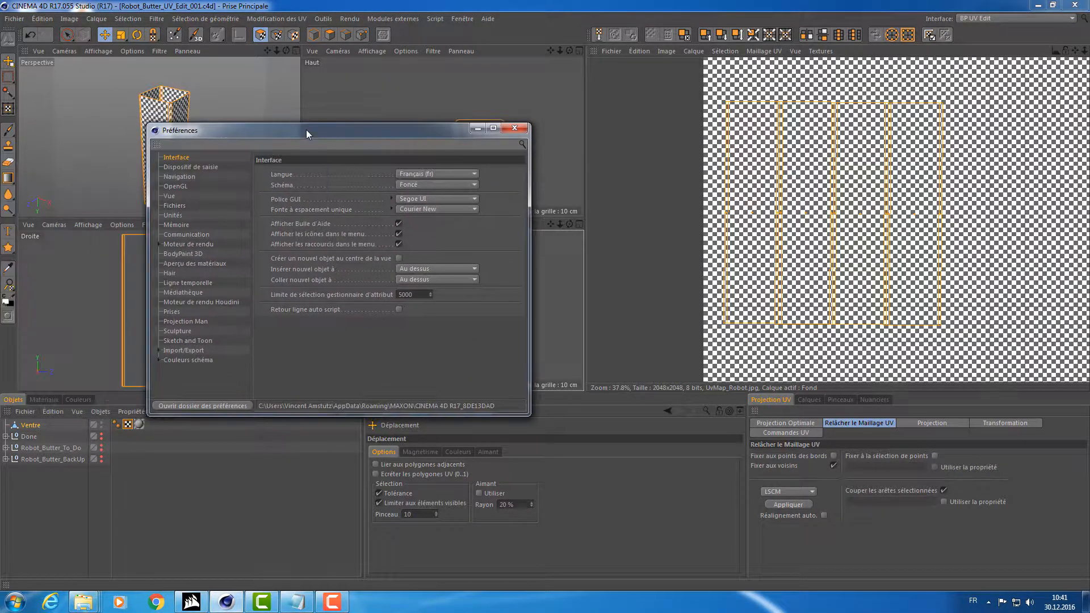
{"action": "left_click", "coordinate": [185, 360]}
{"action": "left_click", "coordinate": [158, 360]}
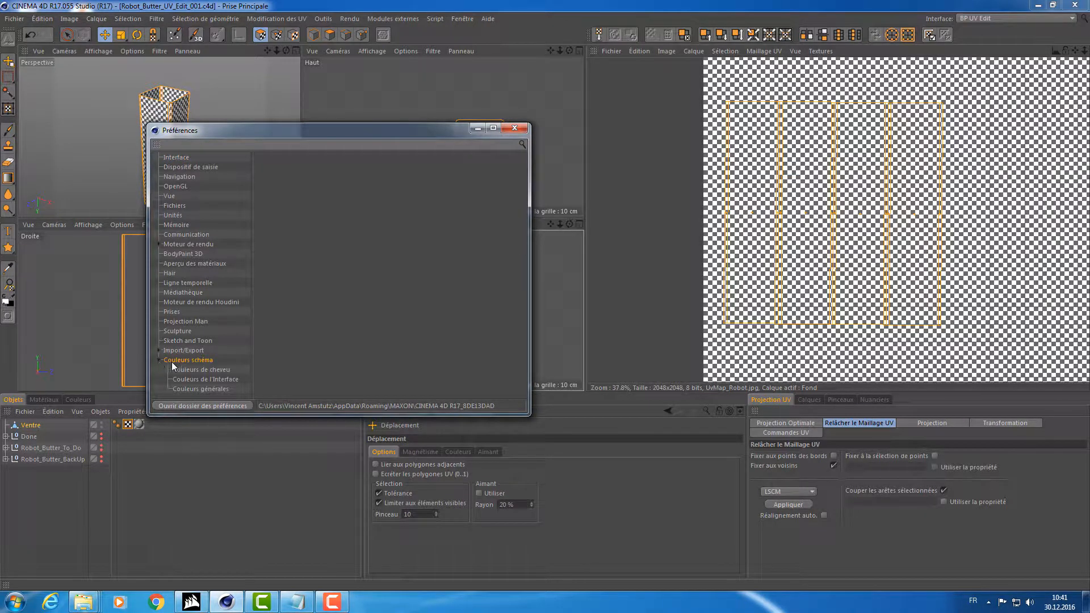
{"action": "left_click", "coordinate": [211, 371]}
{"action": "left_click", "coordinate": [209, 379]}
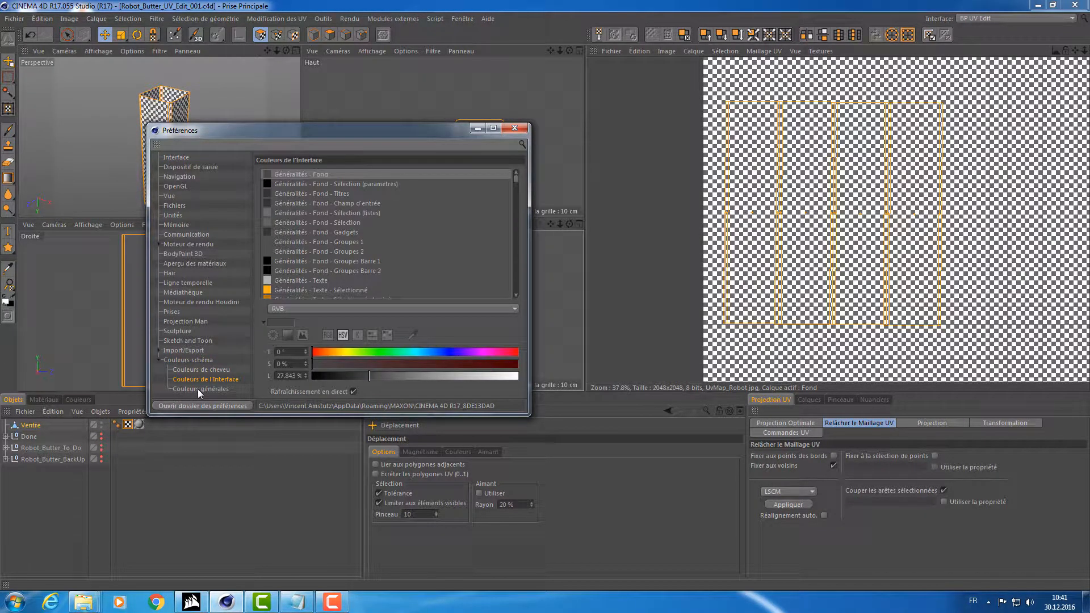
{"action": "left_click", "coordinate": [200, 389]}
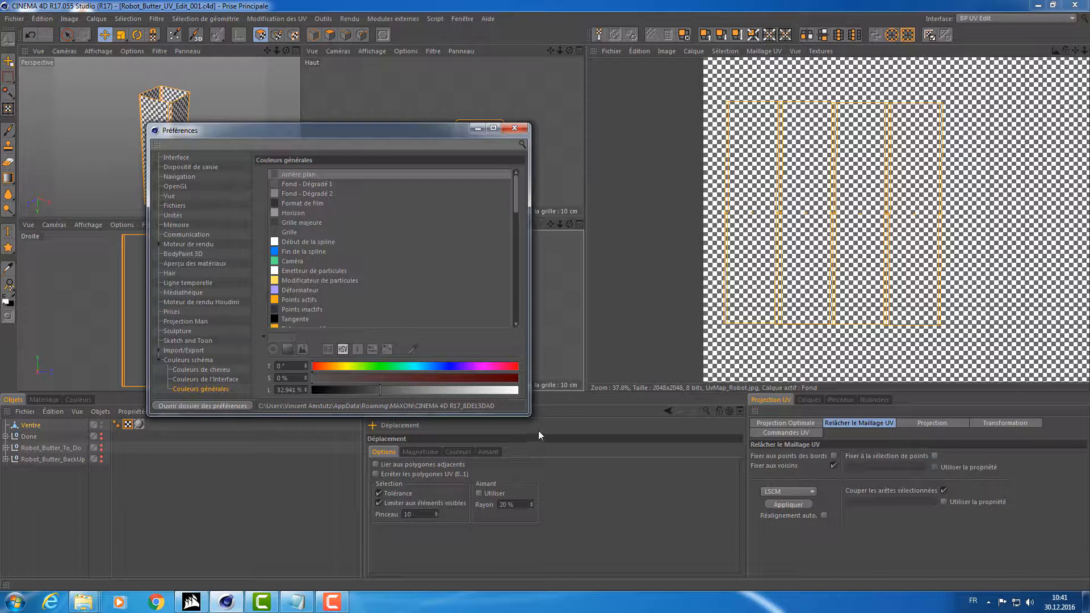
{"action": "left_click_drag", "start_coordinate": [530, 417], "coordinate": [719, 551]}
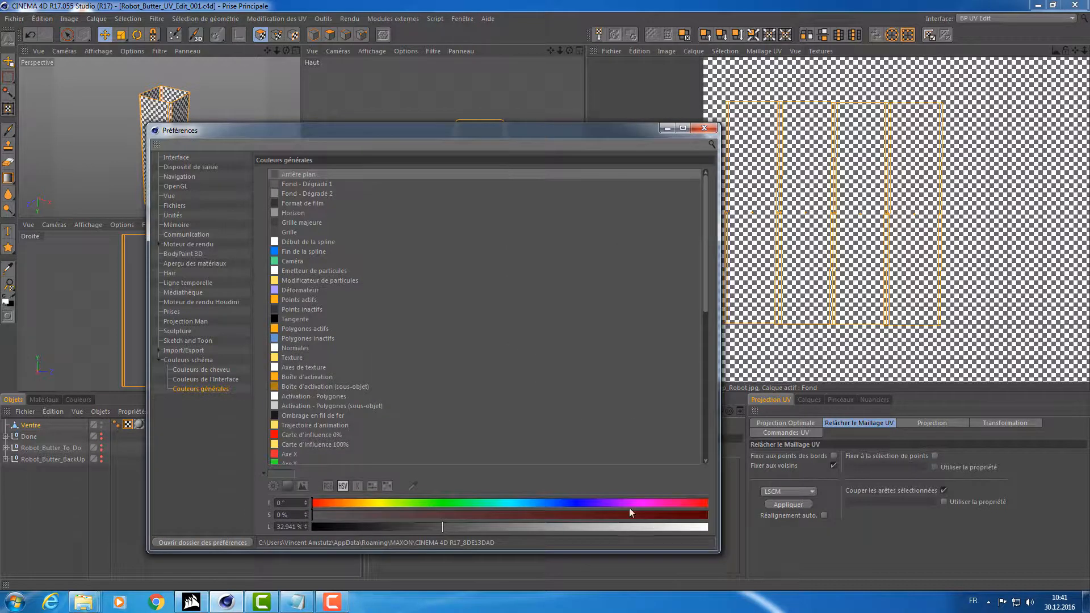
Set the Maillage UV - Polygones actifs colour to magenta with hue 296°, saturation 100 % and brightness 100 %.
{"action": "left_click", "coordinate": [307, 329]}
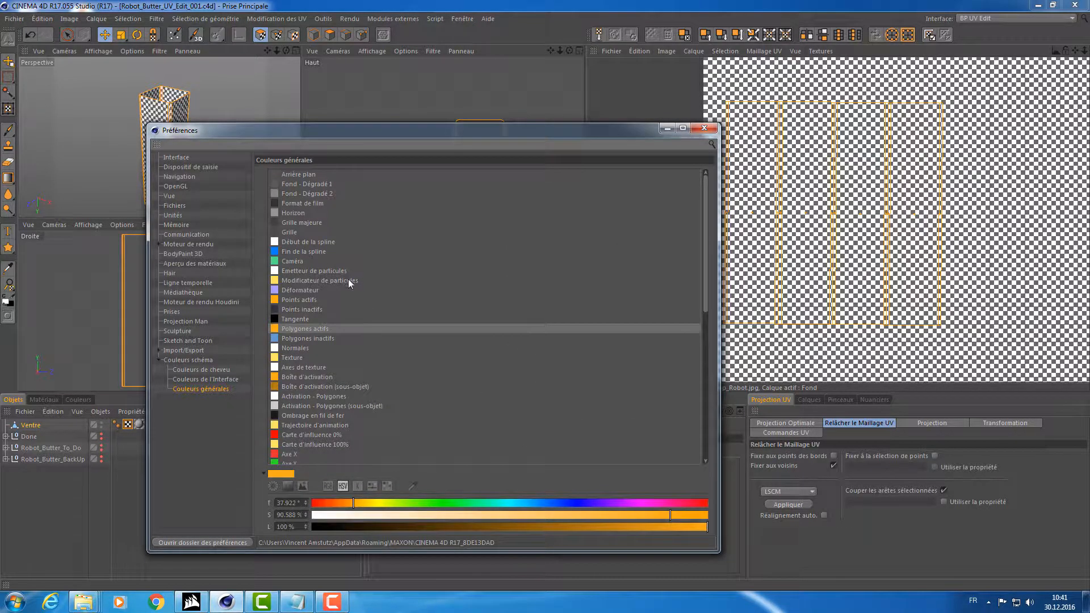
{"action": "left_click", "coordinate": [373, 386]}
{"action": "left_click_drag", "start_coordinate": [704, 284], "coordinate": [686, 432]}
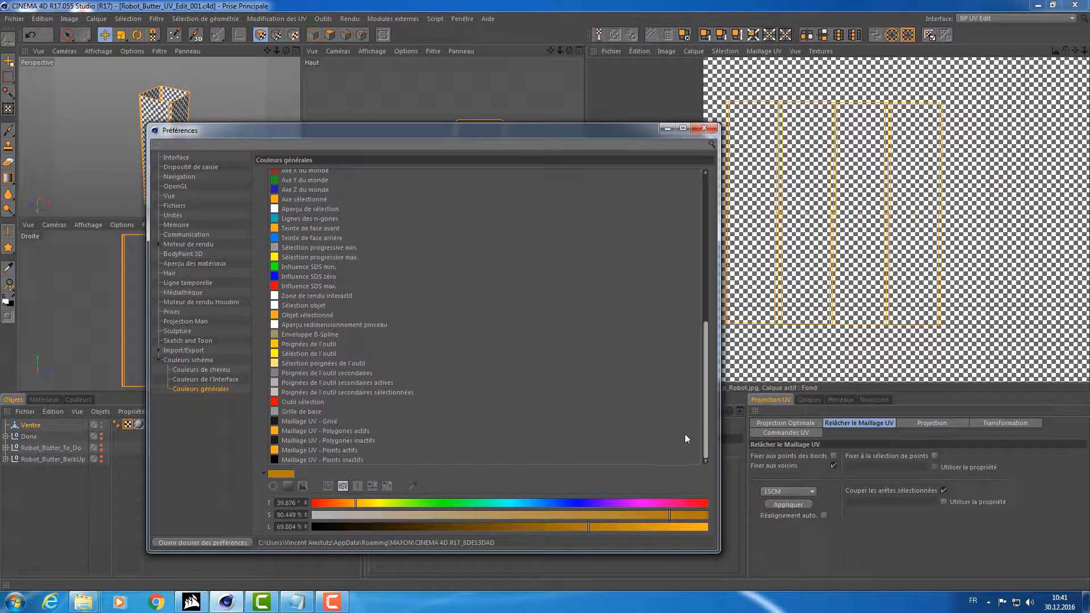
{"action": "left_click", "coordinate": [379, 431]}
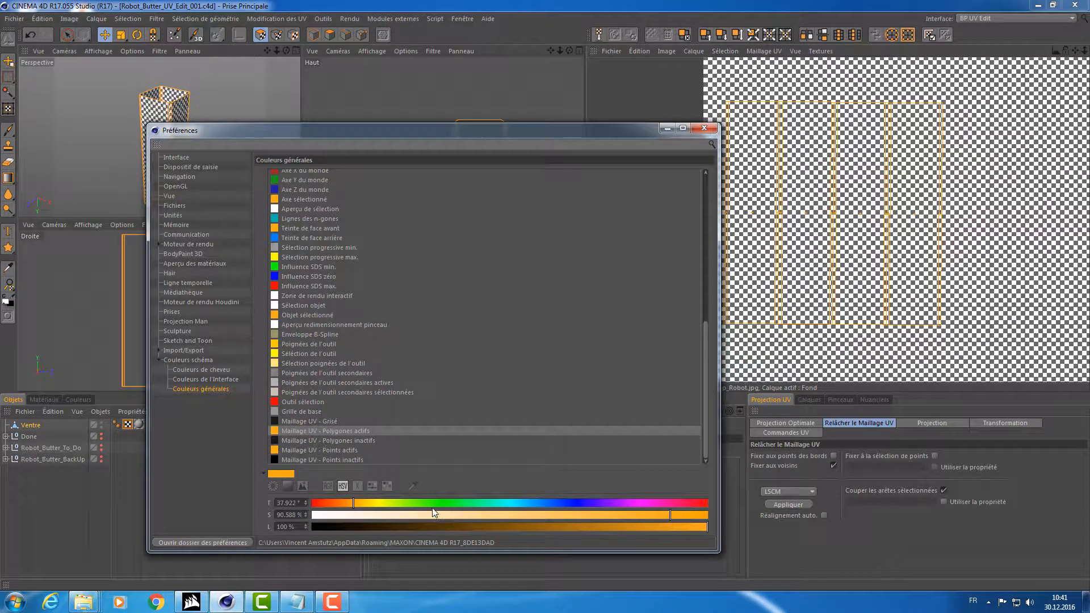
{"action": "left_click", "coordinate": [305, 501]}
{"action": "left_click_drag", "start_coordinate": [291, 502], "coordinate": [250, 501]}
{"action": "left_click", "coordinate": [468, 503]}
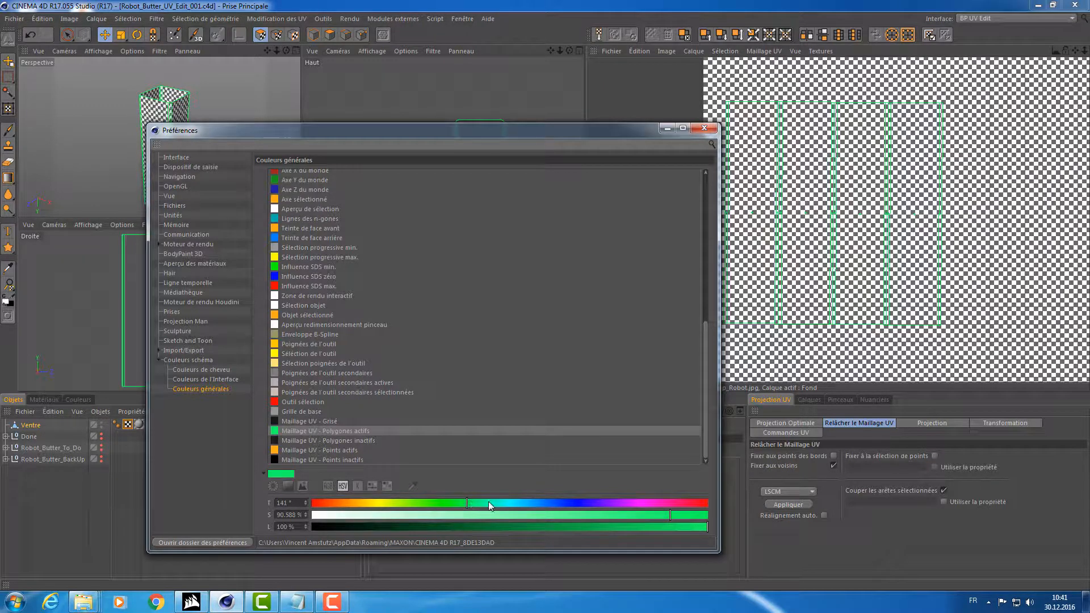
{"action": "mouse_move", "coordinate": [587, 503]}
{"action": "left_mouse_down"}
{"action": "mouse_move", "coordinate": [694, 496]}
{"action": "mouse_move", "coordinate": [647, 514]}
{"action": "mouse_move", "coordinate": [709, 514]}
{"action": "left_mouse_up"}
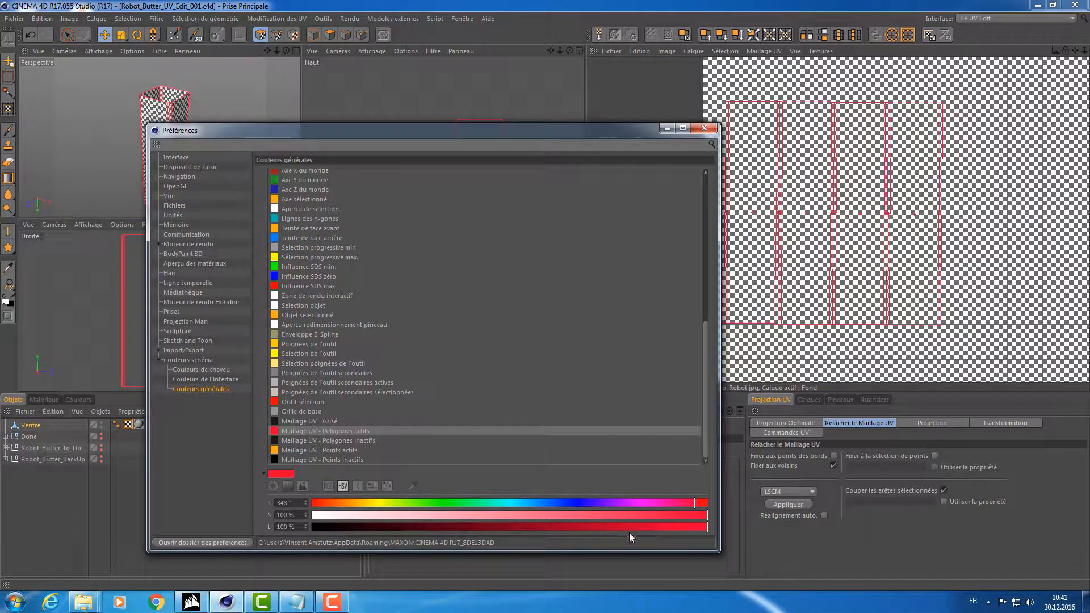
{"action": "left_click_drag", "start_coordinate": [560, 527], "coordinate": [478, 526]}
{"action": "left_click", "coordinate": [546, 515]}
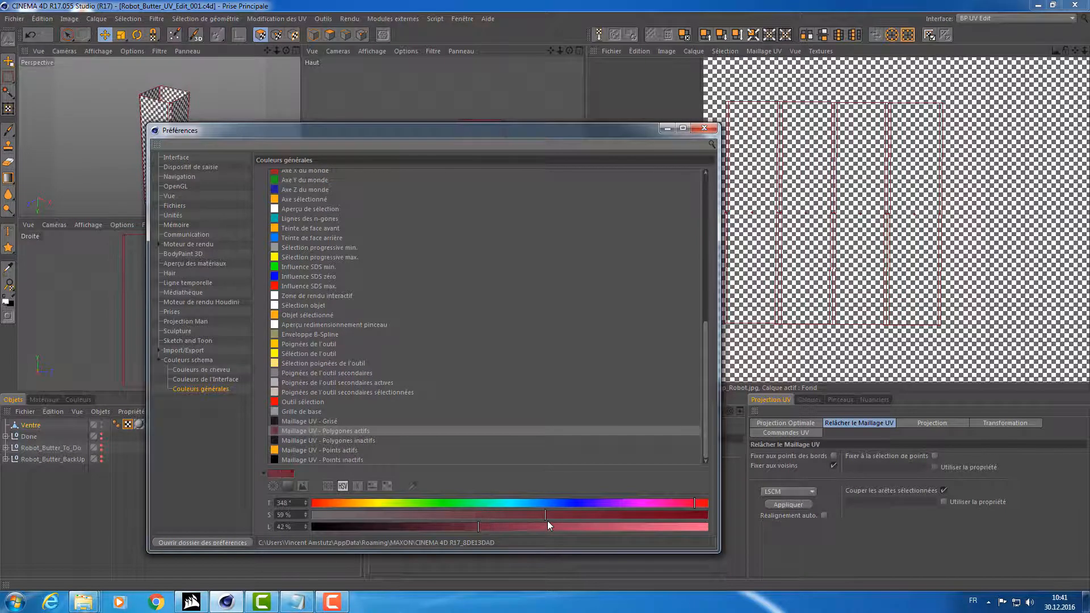
{"action": "mouse_move", "coordinate": [548, 525]}
{"action": "left_mouse_down"}
{"action": "mouse_move", "coordinate": [598, 523]}
{"action": "mouse_move", "coordinate": [559, 505]}
{"action": "left_mouse_up"}
{"action": "mouse_move", "coordinate": [444, 504]}
{"action": "left_mouse_down"}
{"action": "mouse_move", "coordinate": [414, 505]}
{"action": "mouse_move", "coordinate": [584, 498]}
{"action": "mouse_move", "coordinate": [709, 513]}
{"action": "left_mouse_up"}
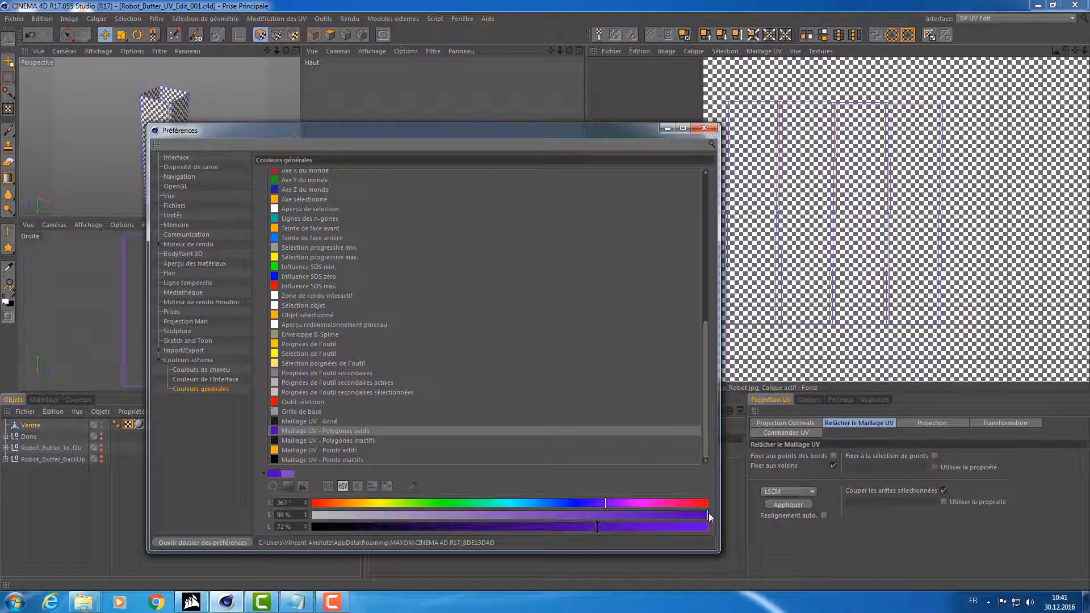
{"action": "mouse_move", "coordinate": [640, 528]}
{"action": "left_mouse_down"}
{"action": "mouse_move", "coordinate": [708, 528]}
{"action": "mouse_move", "coordinate": [699, 504]}
{"action": "mouse_move", "coordinate": [449, 513]}
{"action": "mouse_move", "coordinate": [391, 503]}
{"action": "mouse_move", "coordinate": [653, 502]}
{"action": "mouse_move", "coordinate": [637, 503]}
{"action": "left_mouse_up"}
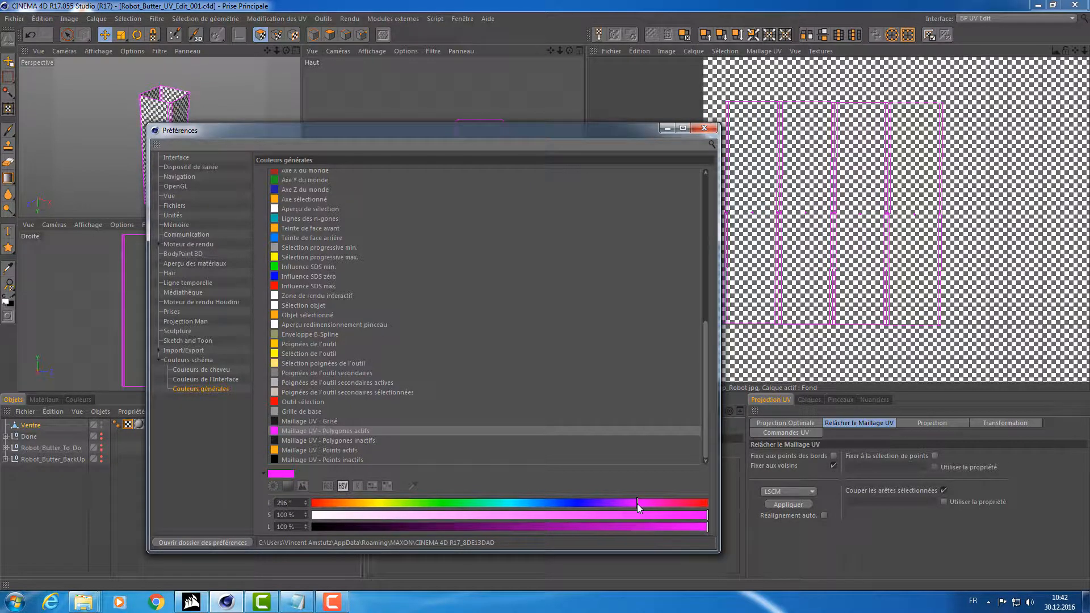
Close the preferences and nudge the Ventre's UV island slightly on the checker texture in the enlarged UV view.
{"action": "left_click", "coordinate": [710, 129]}
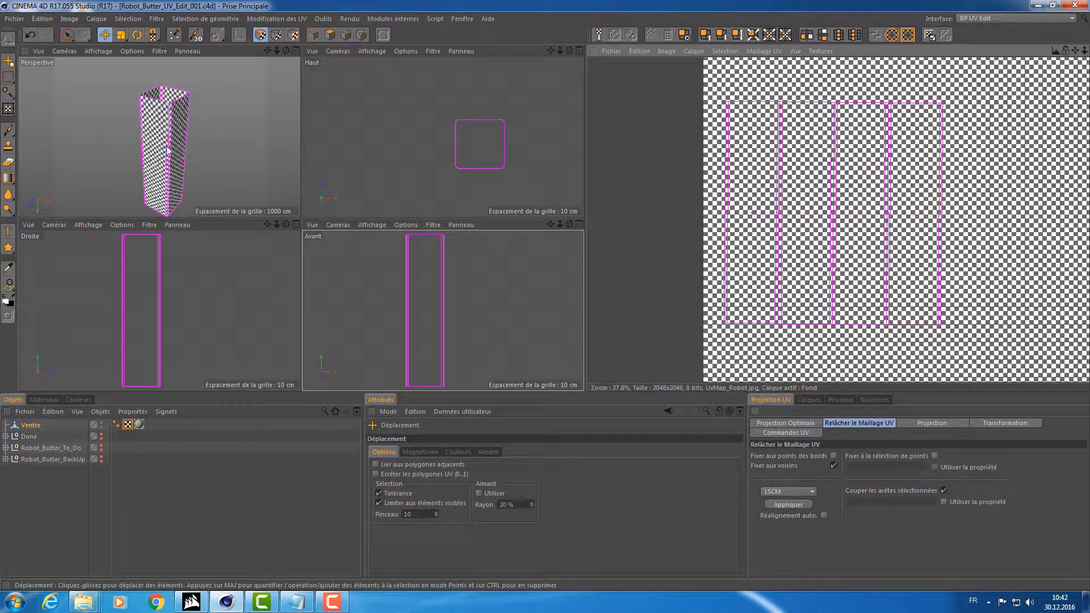
{"action": "left_click_drag", "start_coordinate": [166, 146], "coordinate": [195, 116], "text": "alt"}
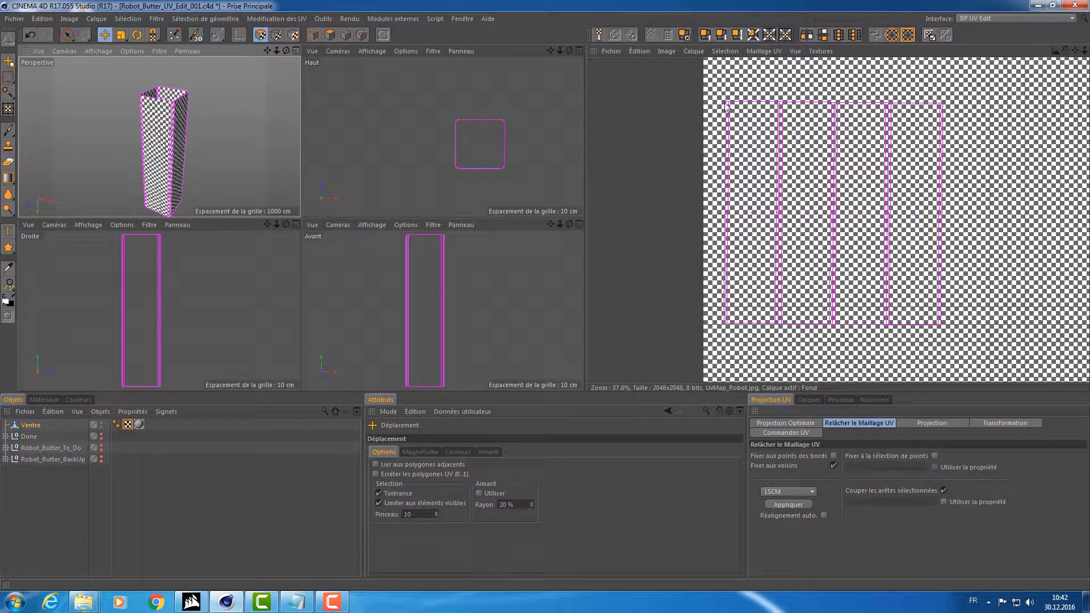
{"action": "scroll", "coordinate": [839, 242], "scroll_direction": "up", "scroll_amount": 5}
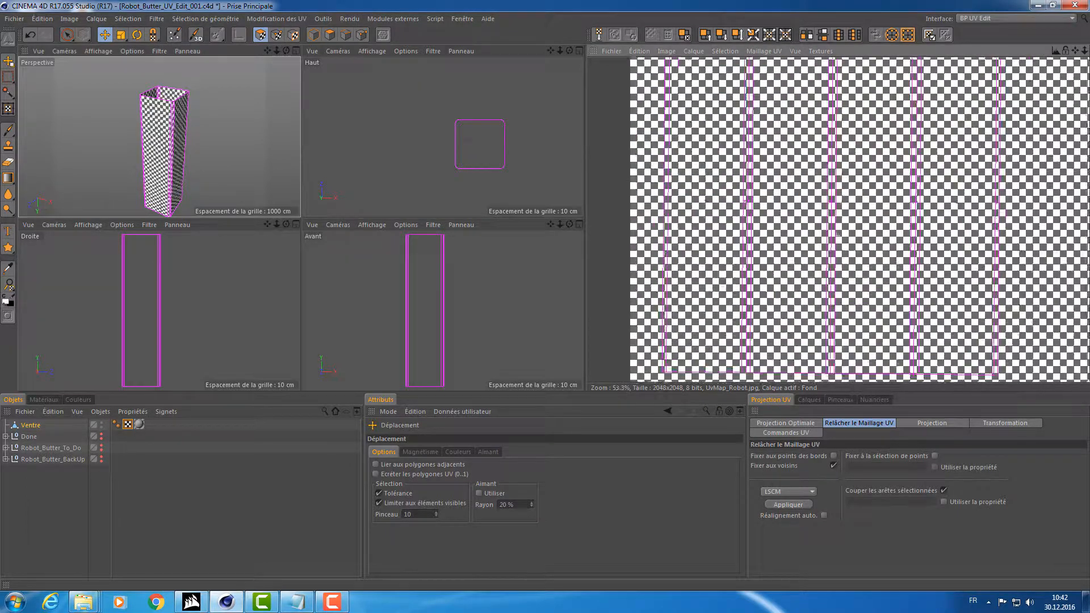
{"action": "middle_click", "coordinate": [838, 241]}
{"action": "scroll", "coordinate": [740, 238], "scroll_direction": "down", "scroll_amount": 3}
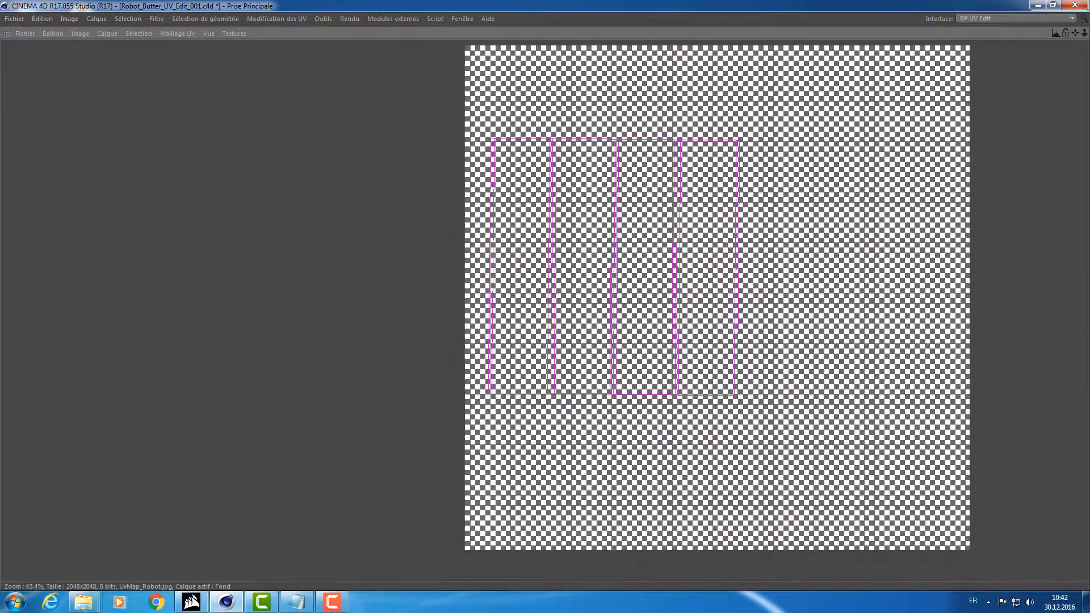
{"action": "scroll", "coordinate": [625, 258], "scroll_direction": "up", "scroll_amount": 1}
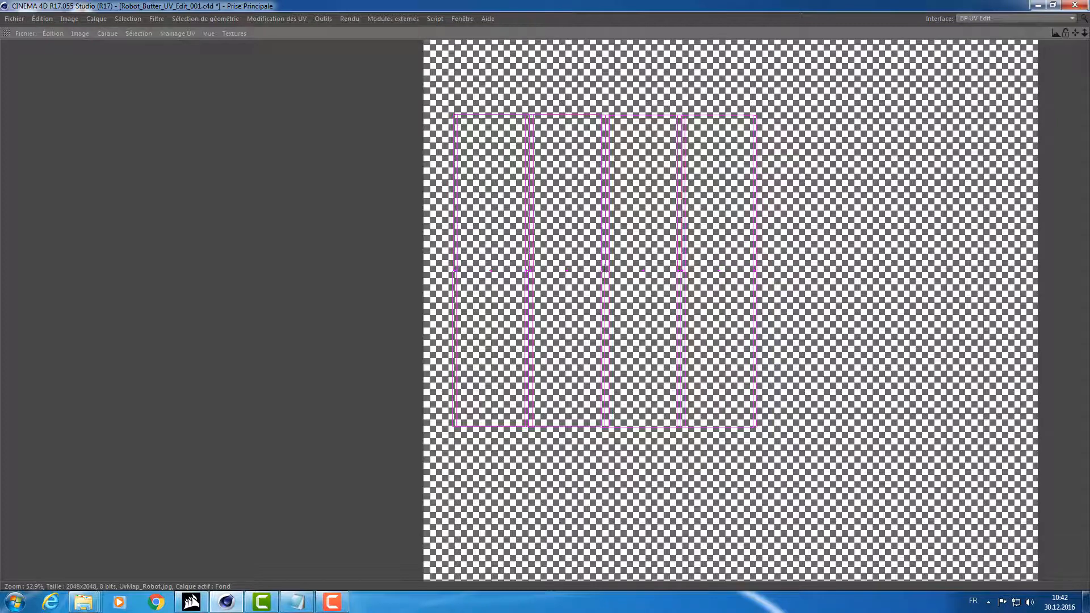
{"action": "left_click_drag", "start_coordinate": [650, 301], "coordinate": [654, 300]}
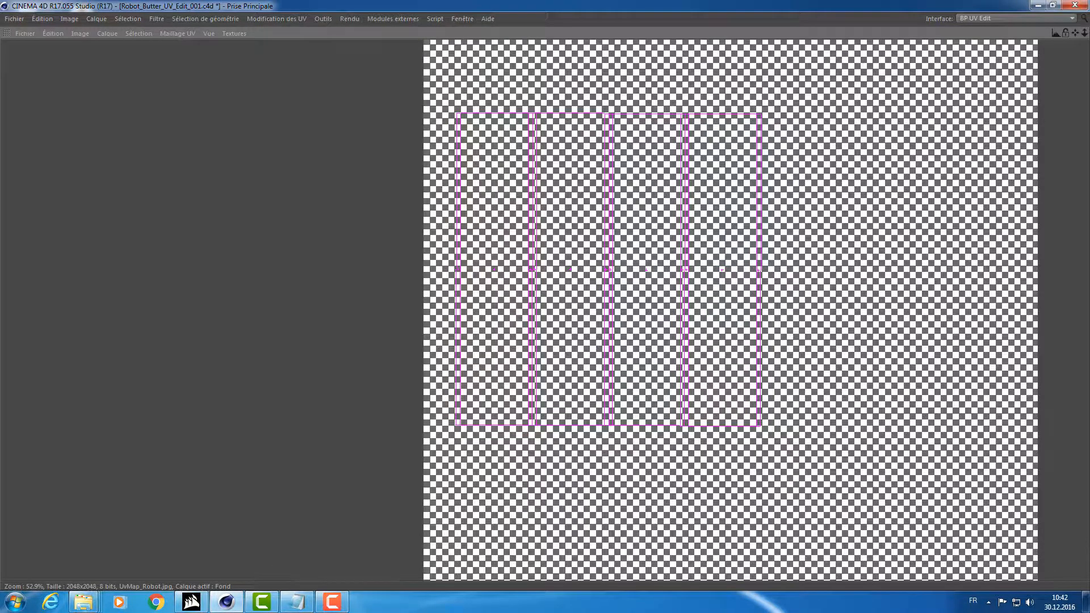
{"action": "left_click_drag", "start_coordinate": [650, 301], "coordinate": [610, 270]}
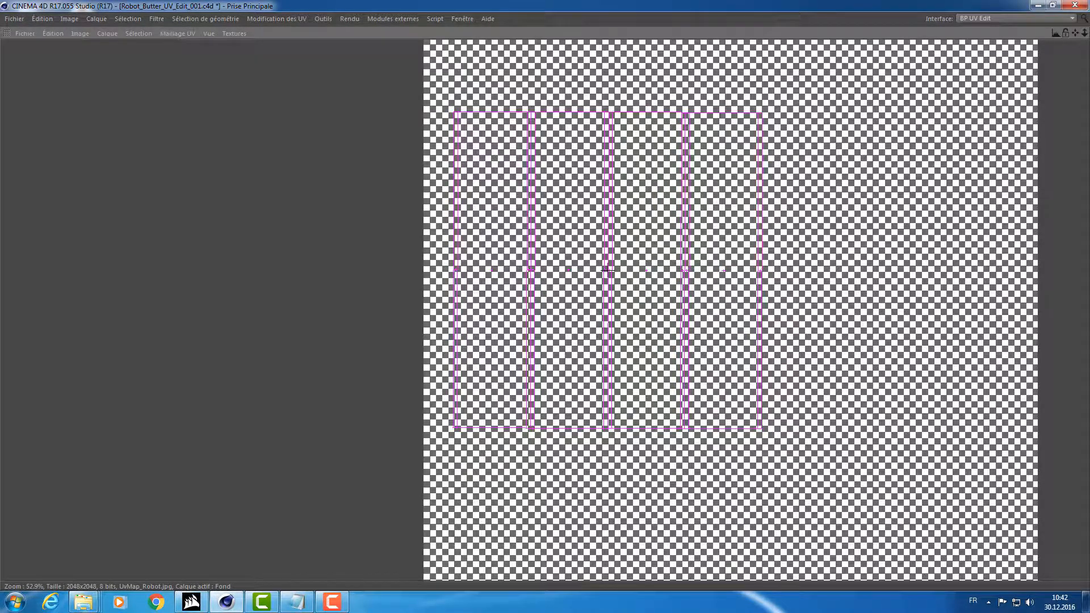
Inspect the checker pattern on the Ventre's sides from several angles in the perspective view.
{"action": "key", "text": "ctrl+Tab"}
{"action": "middle_click", "coordinate": [161, 100]}
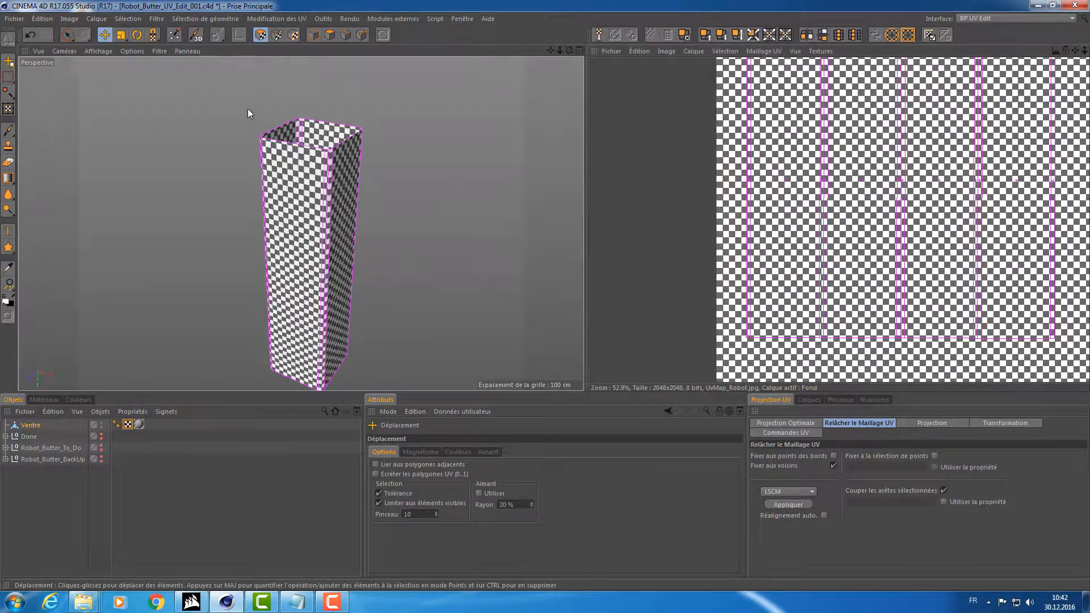
{"action": "left_click_drag", "start_coordinate": [366, 190], "coordinate": [272, 184], "text": "alt"}
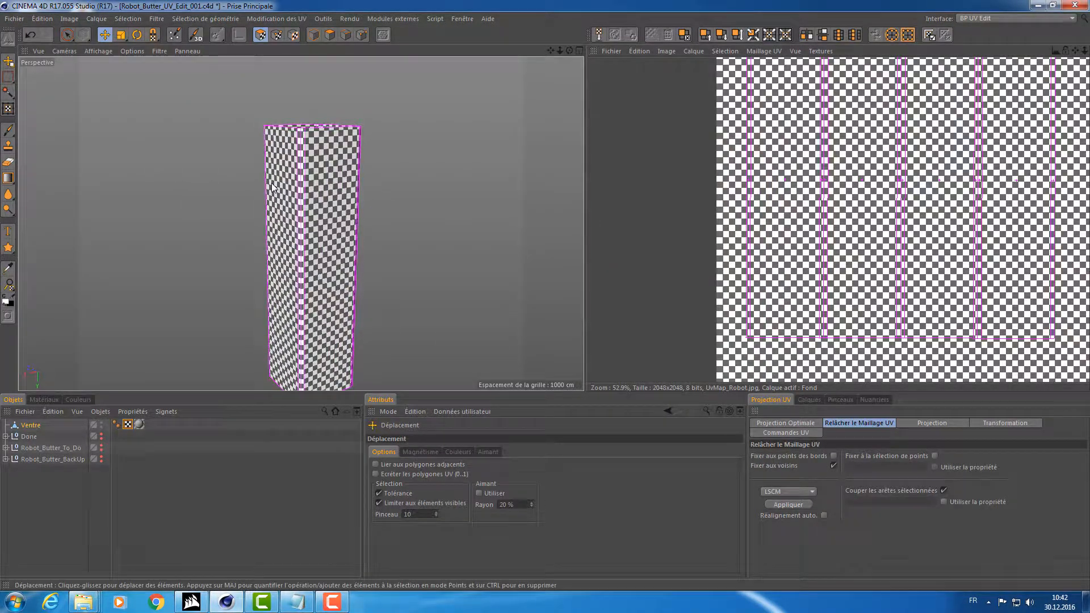
{"action": "middle_click", "coordinate": [272, 183]}
{"action": "middle_click", "coordinate": [220, 138]}
{"action": "left_click_drag", "start_coordinate": [349, 269], "coordinate": [369, 250], "text": "alt"}
{"action": "right_click_drag", "start_coordinate": [288, 202], "coordinate": [392, 205], "text": "alt"}
{"action": "left_click_drag", "start_coordinate": [392, 205], "coordinate": [426, 205], "text": "alt"}
{"action": "left_click_drag", "start_coordinate": [334, 324], "coordinate": [368, 334], "text": "alt"}
{"action": "middle_click", "coordinate": [817, 314]}
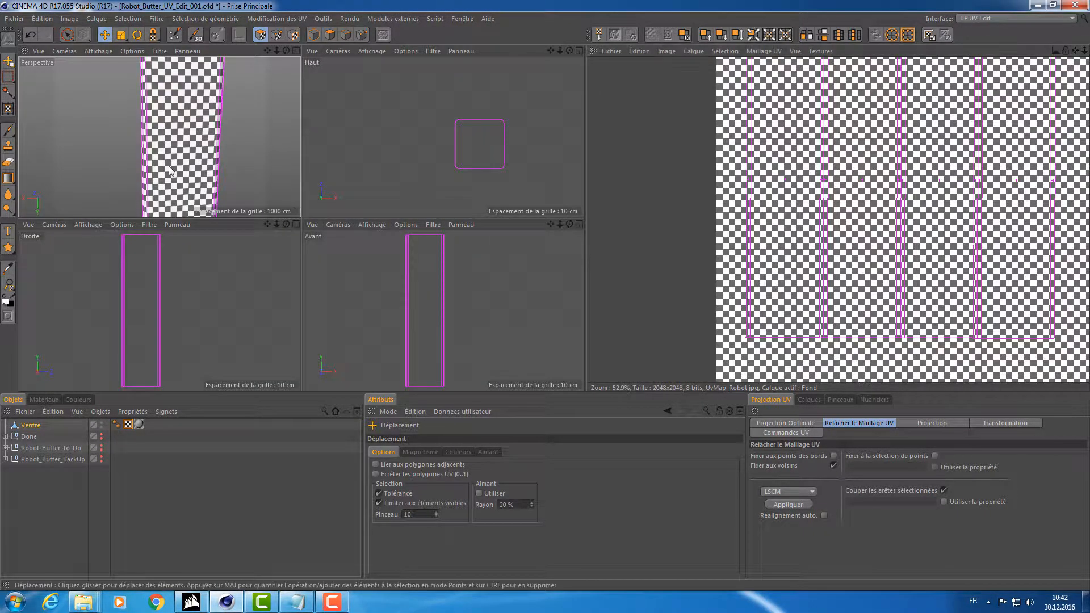
Examine the cut edge along the Ventre's bevelled corner up close in edge mode, then return to UV polygon mode.
{"action": "middle_click", "coordinate": [183, 183]}
{"action": "left_click_drag", "start_coordinate": [264, 163], "coordinate": [484, 158], "text": "alt"}
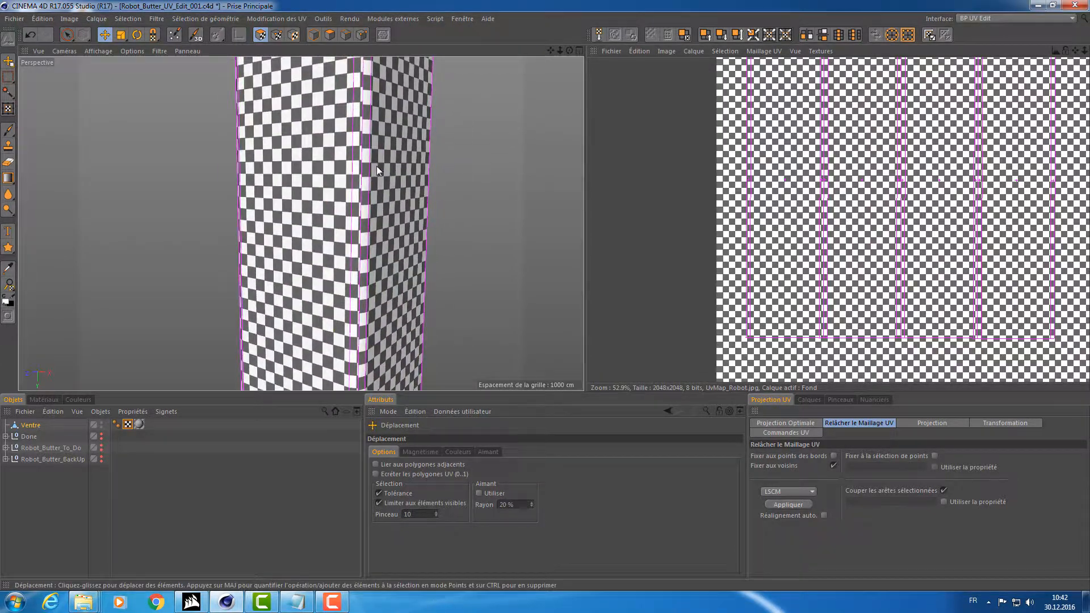
{"action": "right_click_drag", "start_coordinate": [376, 166], "coordinate": [406, 150], "text": "alt"}
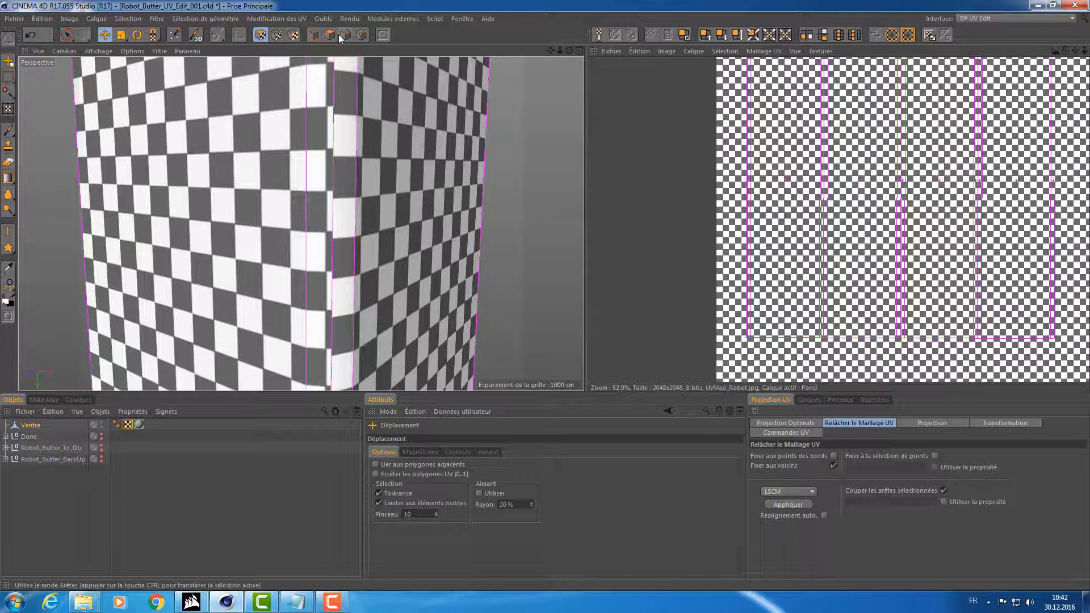
{"action": "left_click", "coordinate": [343, 35]}
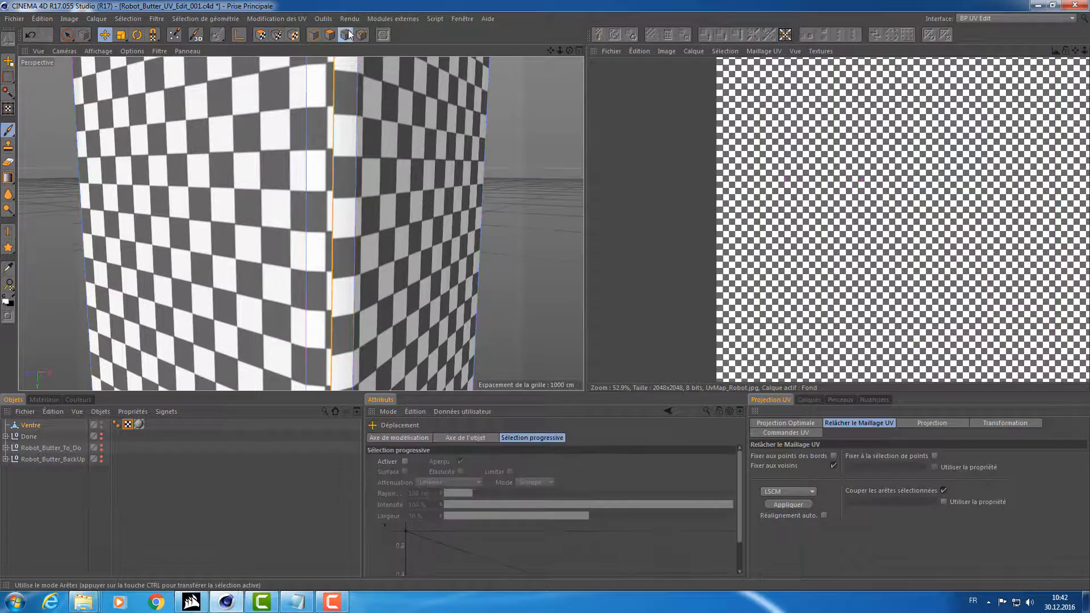
{"action": "left_click", "coordinate": [259, 35]}
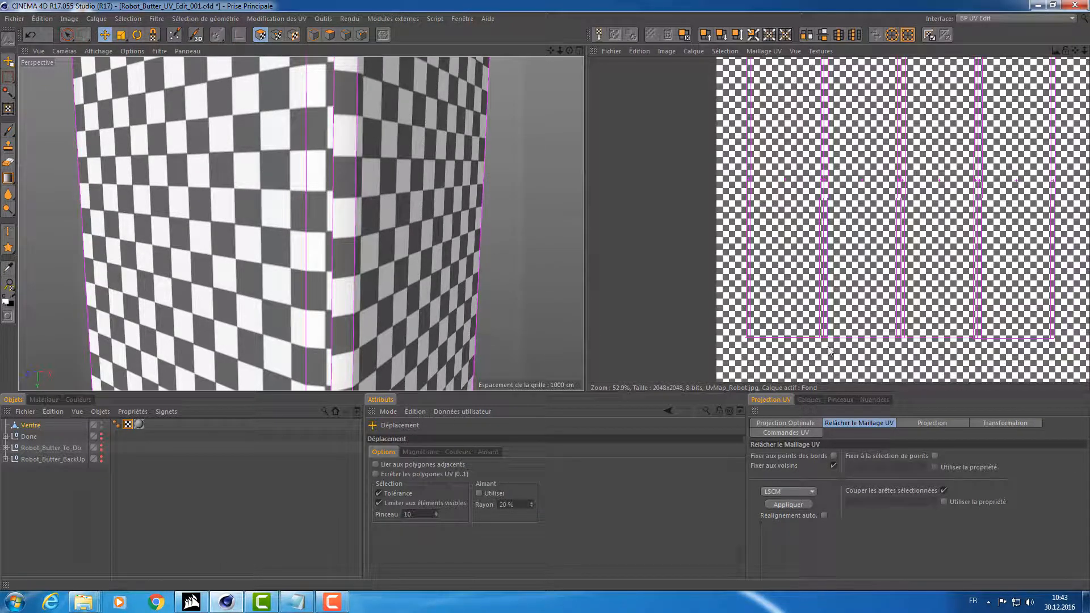
Deselect the Ventre's UV polygons, widen the texture view and switch to editing UV points.
{"action": "left_click", "coordinate": [682, 192]}
{"action": "middle_click_drag", "start_coordinate": [866, 338], "coordinate": [739, 271], "text": "alt"}
{"action": "left_click_drag", "start_coordinate": [586, 244], "coordinate": [422, 243]}
{"action": "scroll", "coordinate": [663, 305], "scroll_direction": "up", "scroll_amount": 3}
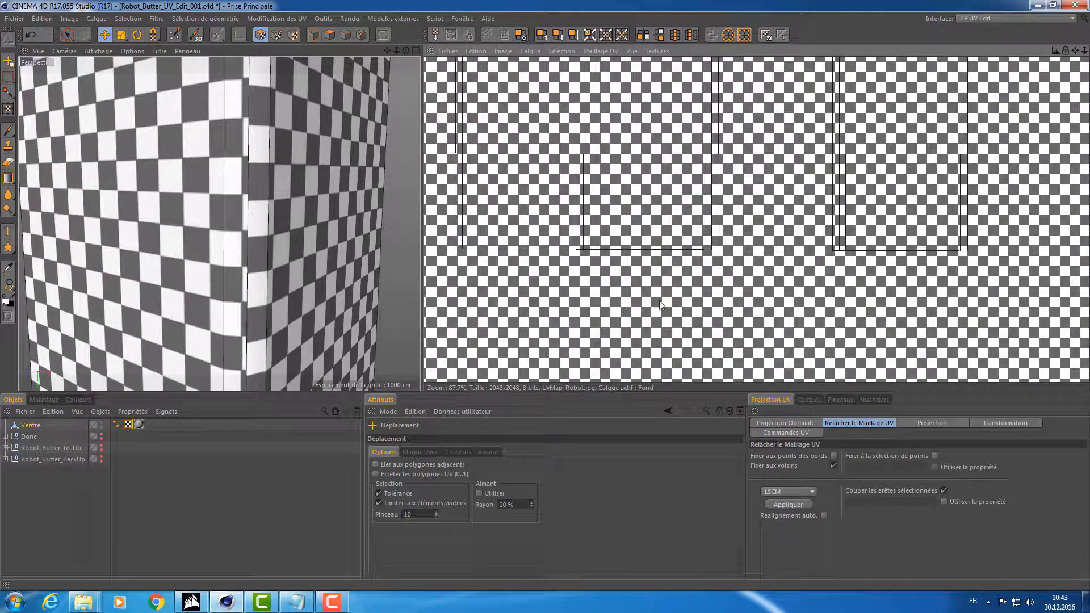
{"action": "left_click", "coordinate": [362, 34]}
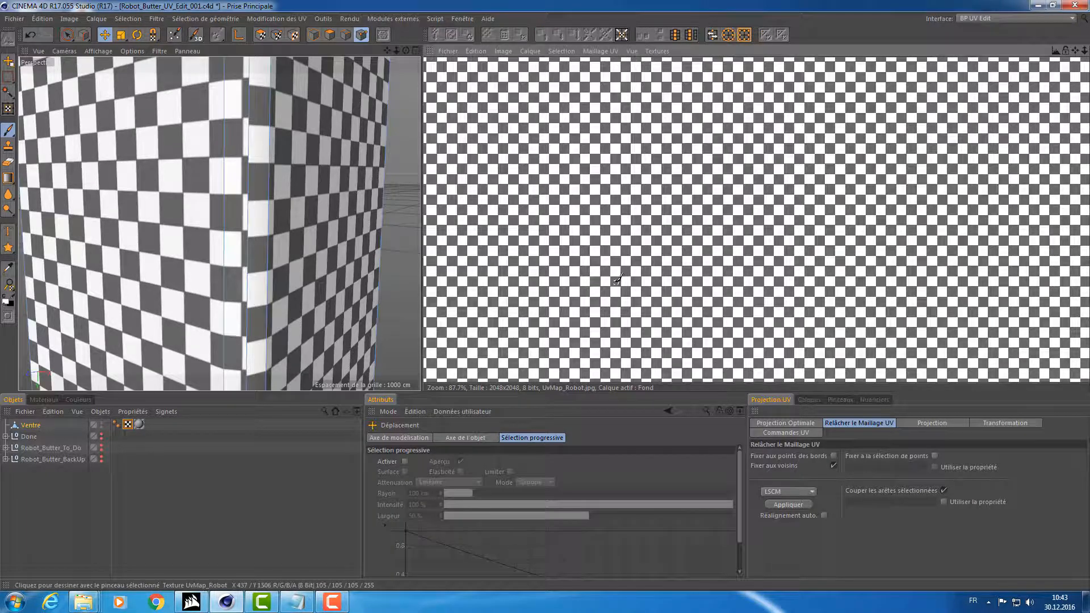
{"action": "left_click", "coordinate": [276, 35]}
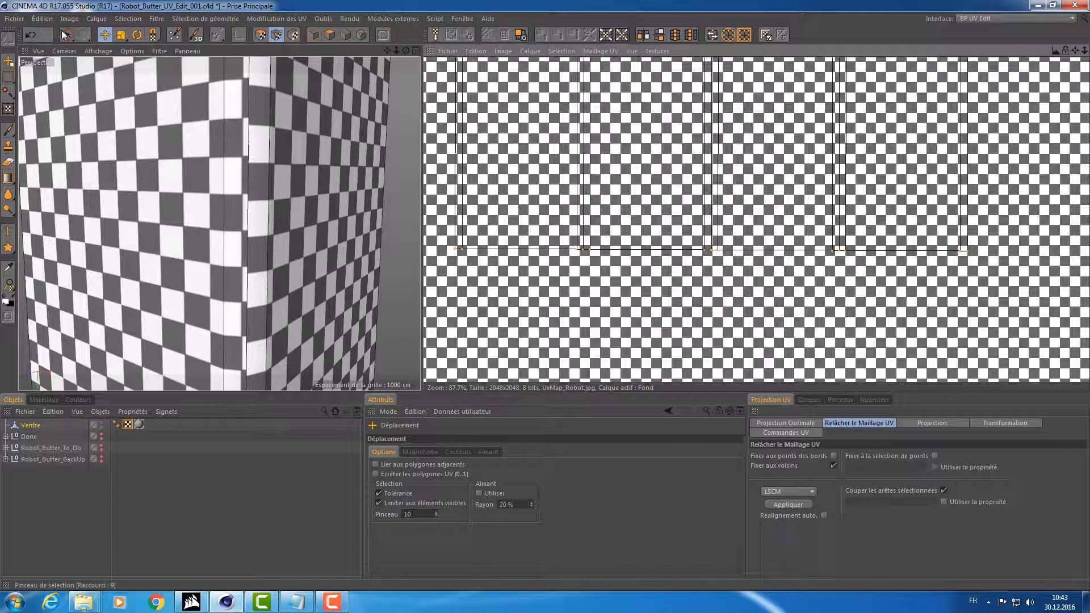
Select the bottom row of the Ventre's UV points with a rectangle and flatten it using Y scale 0.
{"action": "left_click_drag", "start_coordinate": [67, 35], "coordinate": [102, 52]}
{"action": "scroll", "coordinate": [785, 301], "scroll_direction": "down", "scroll_amount": 3}
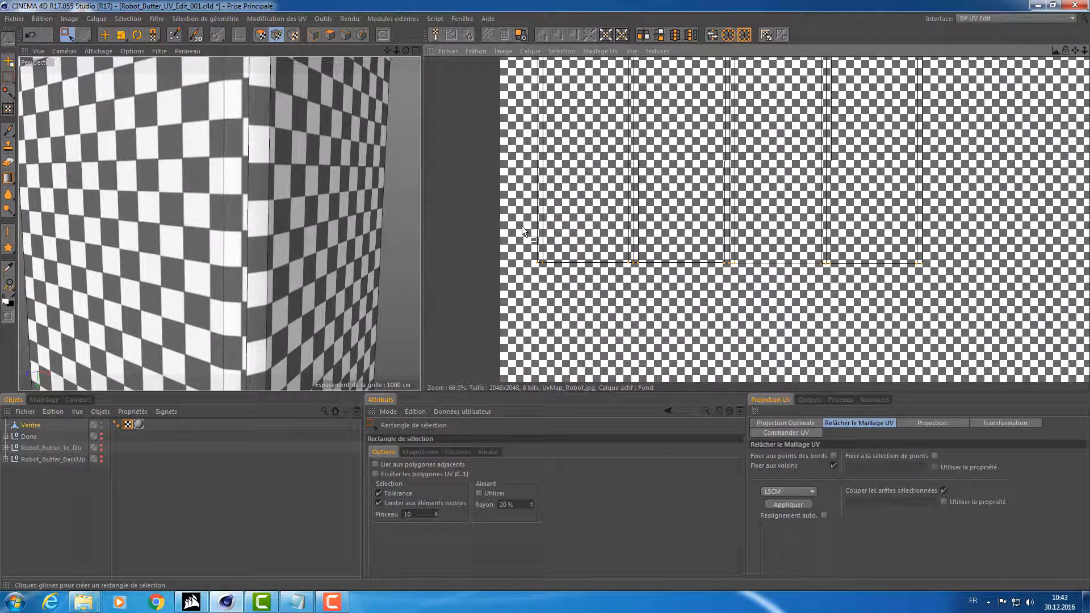
{"action": "left_click_drag", "start_coordinate": [507, 228], "coordinate": [1013, 294]}
{"action": "left_click", "coordinate": [988, 424]}
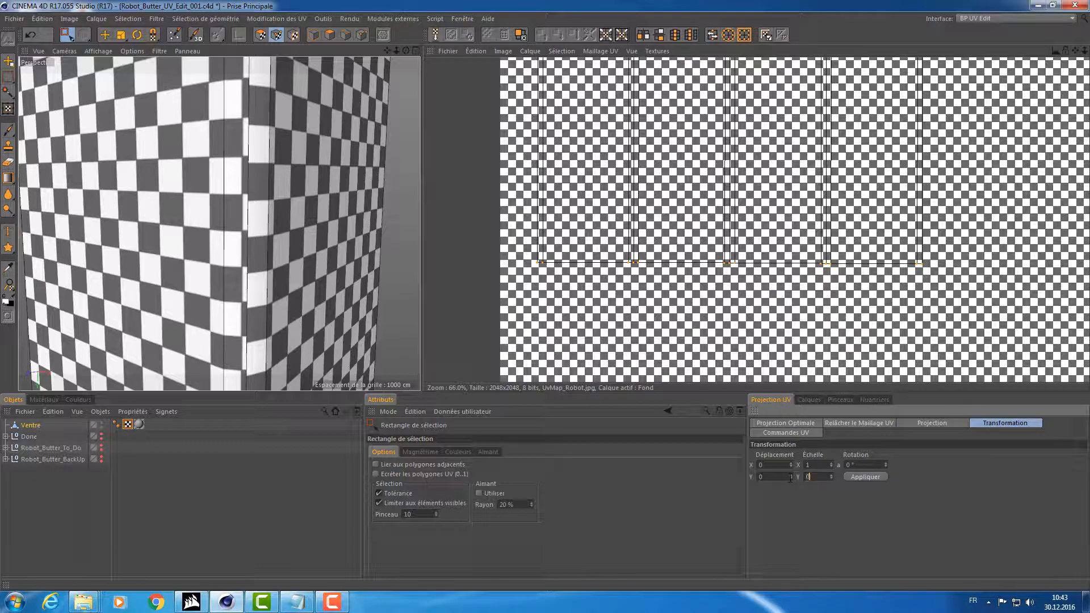
{"action": "left_click", "coordinate": [853, 477]}
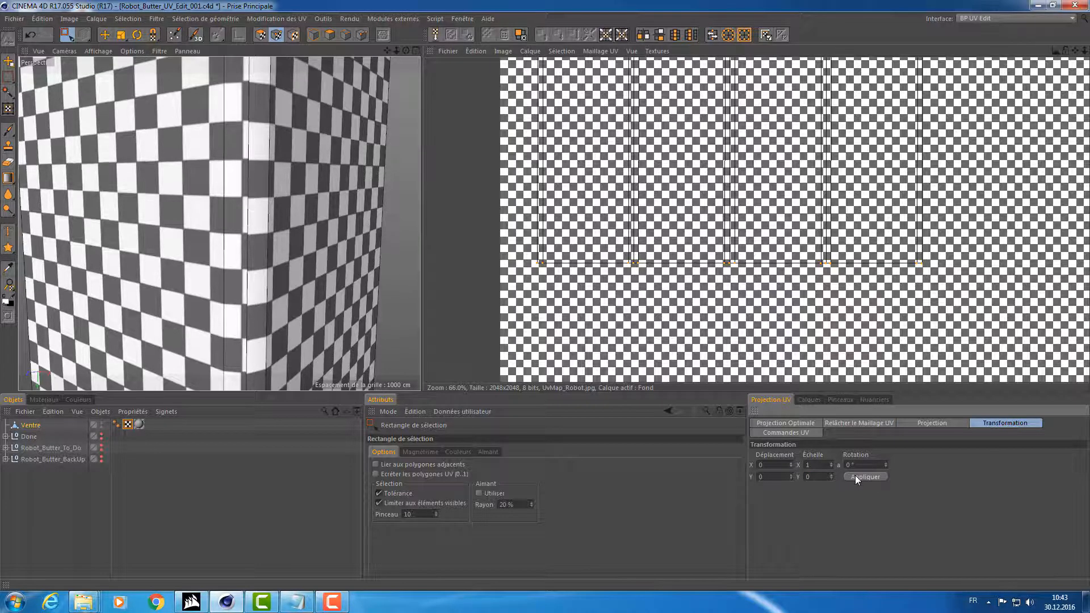
Flatten the top row of the Ventre's UV points with Y scale 0 and check the bevelled corners on the model.
{"action": "scroll", "coordinate": [757, 220], "scroll_direction": "down", "scroll_amount": 1}
{"action": "middle_click_drag", "start_coordinate": [778, 136], "coordinate": [743, 372], "text": "alt"}
{"action": "scroll", "coordinate": [674, 154], "scroll_direction": "up", "scroll_amount": 6}
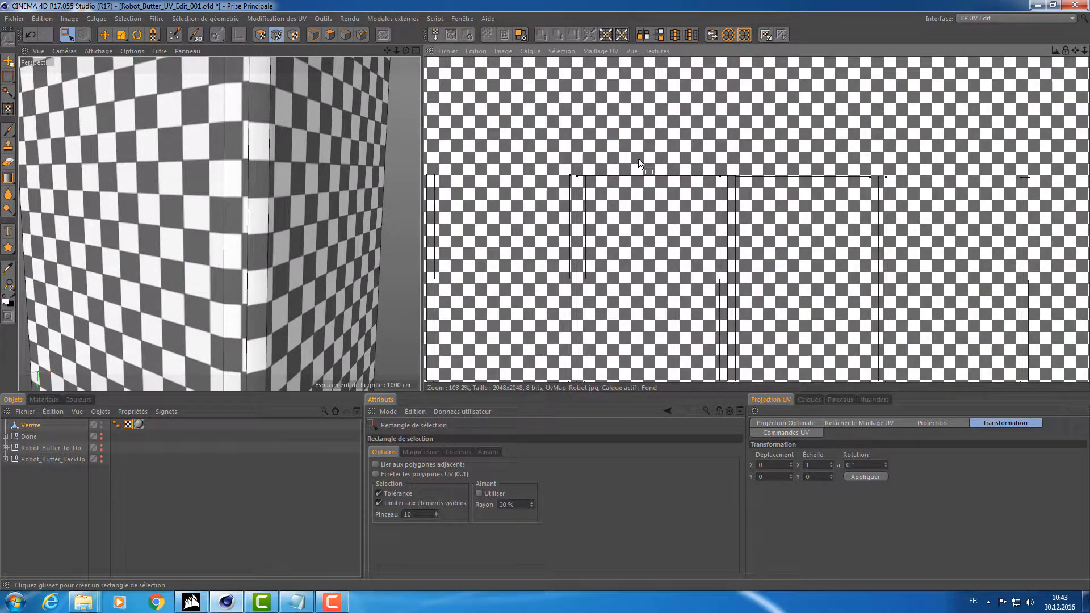
{"action": "left_click_drag", "start_coordinate": [451, 147], "coordinate": [1086, 198]}
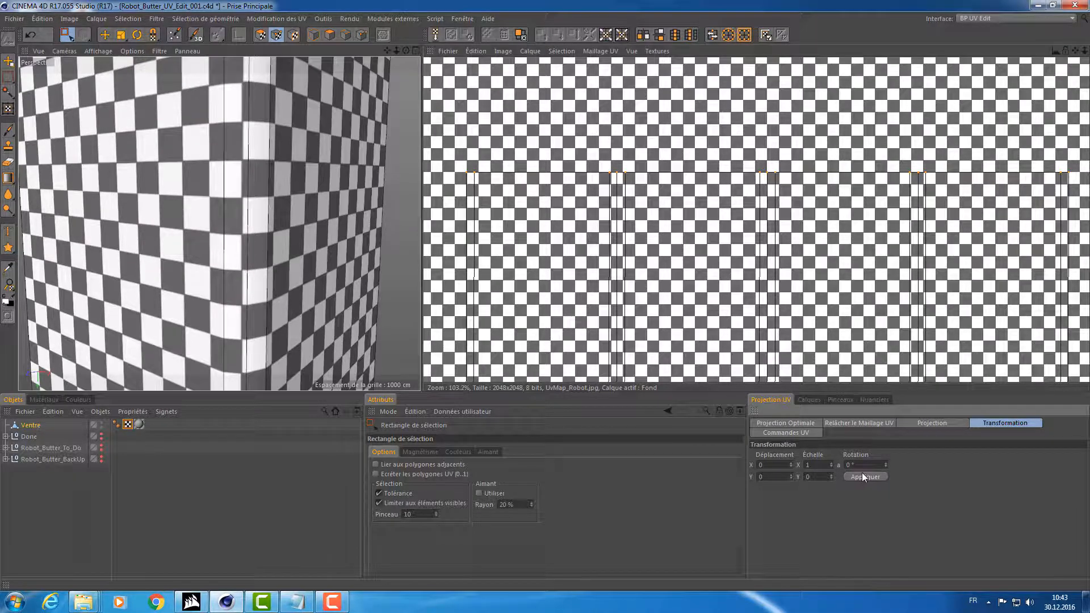
{"action": "left_click_drag", "start_coordinate": [263, 219], "coordinate": [316, 215], "text": "alt"}
{"action": "scroll", "coordinate": [847, 210], "scroll_direction": "down", "scroll_amount": 3}
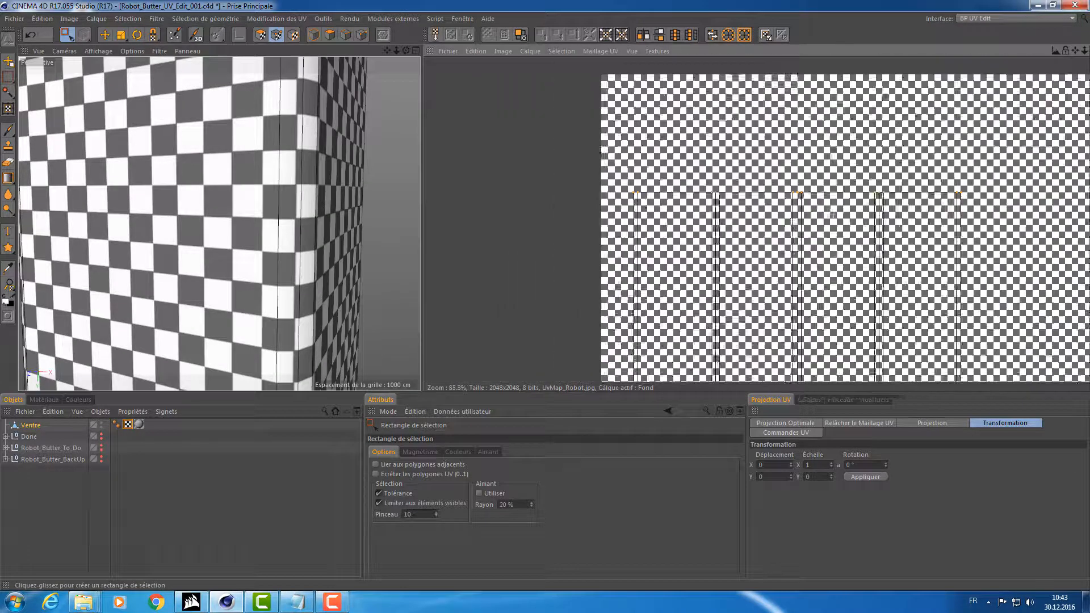
{"action": "middle_click_drag", "start_coordinate": [785, 239], "coordinate": [774, 68], "text": "alt"}
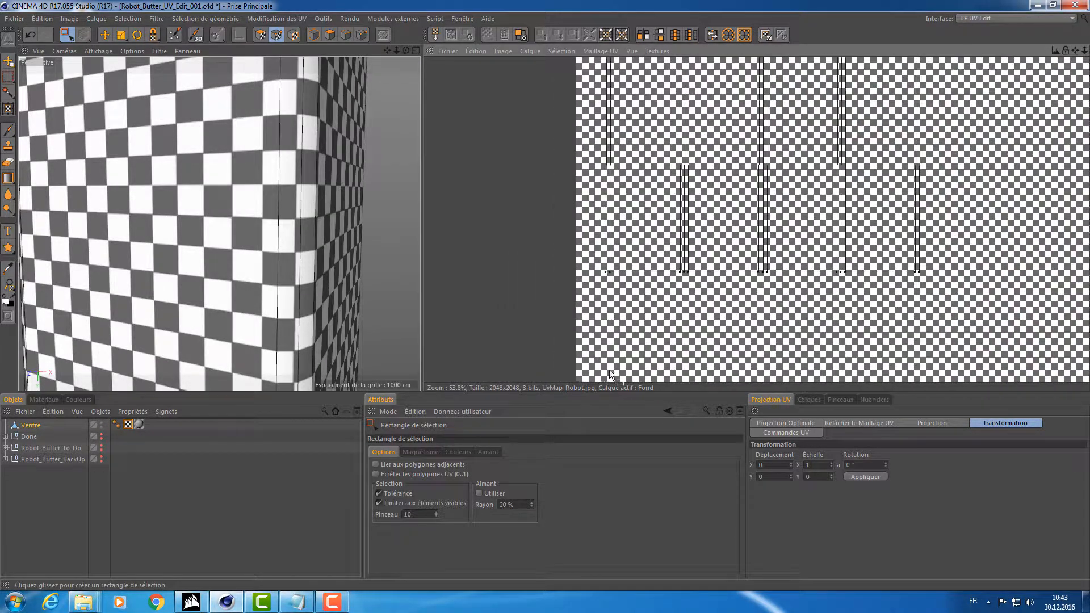
{"action": "left_click_drag", "start_coordinate": [315, 225], "coordinate": [416, 239], "text": "alt"}
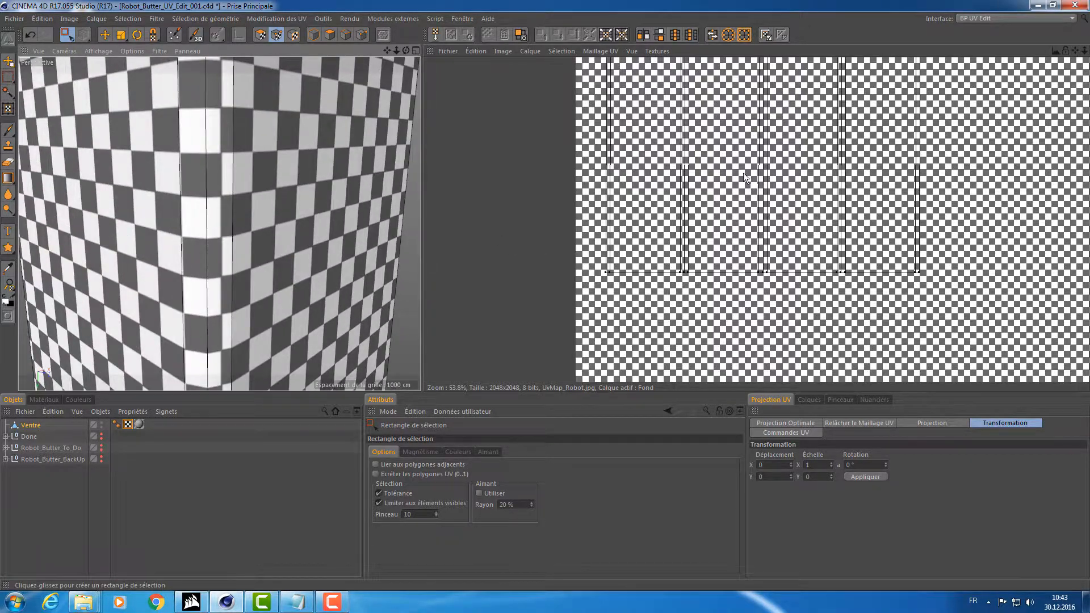
Align the outermost left column of the Ventre's UV points vertically using X scale 0 and Y scale 1.
{"action": "scroll", "coordinate": [743, 173], "scroll_direction": "down", "scroll_amount": 2}
{"action": "scroll", "coordinate": [636, 137], "scroll_direction": "up", "scroll_amount": 5}
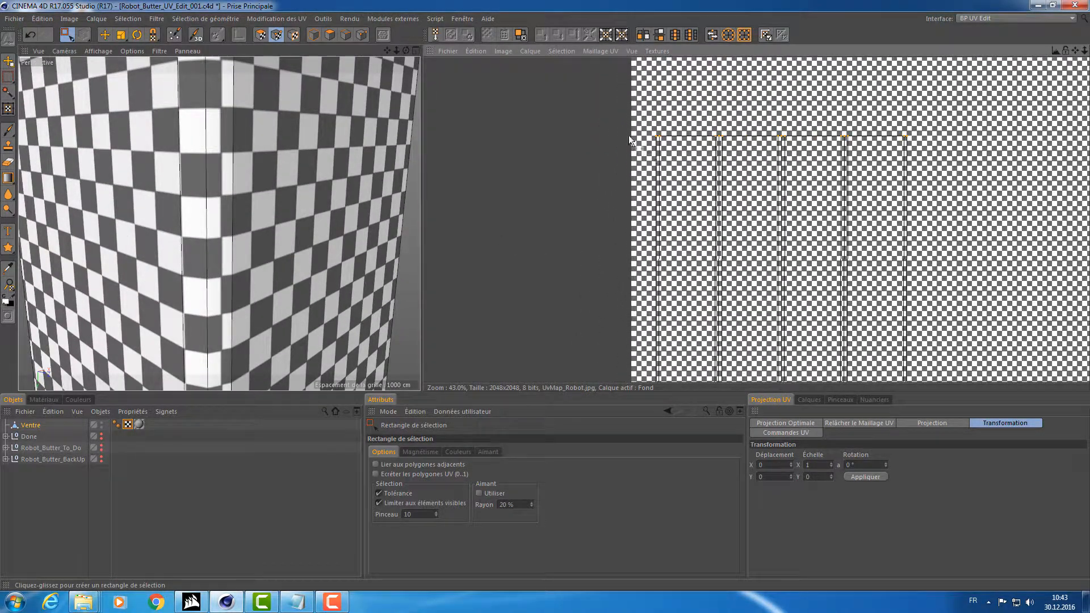
{"action": "scroll", "coordinate": [644, 142], "scroll_direction": "up", "scroll_amount": 2}
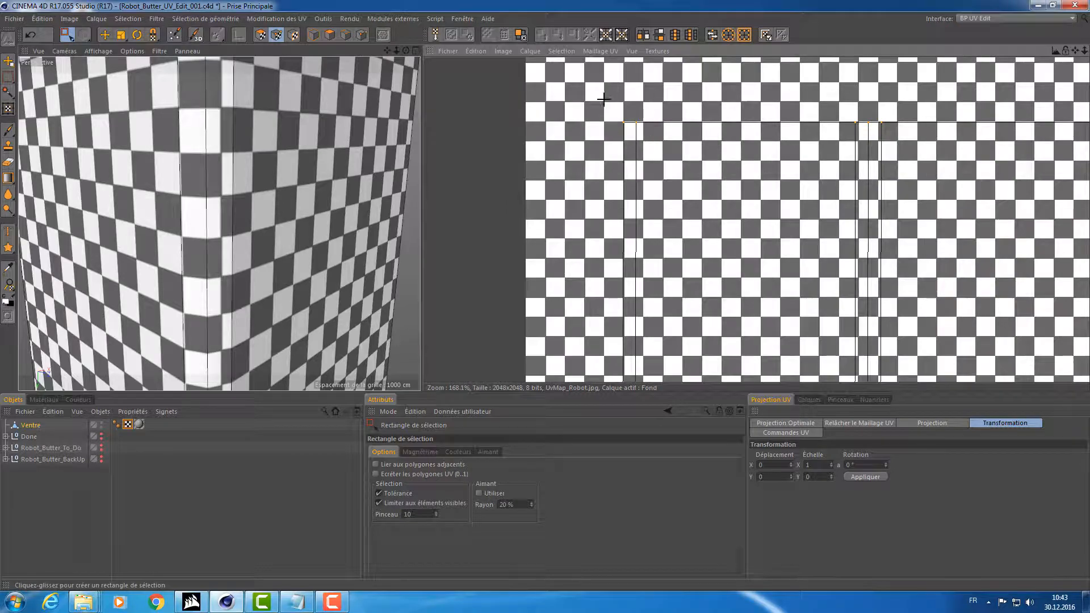
{"action": "scroll", "coordinate": [681, 144], "scroll_direction": "down", "scroll_amount": 3}
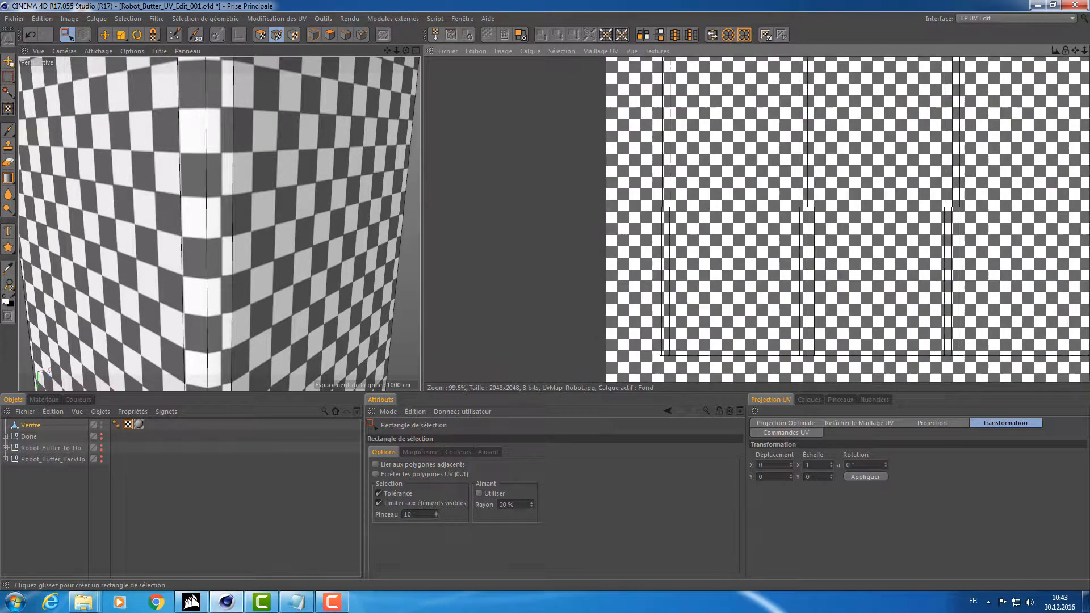
{"action": "scroll", "coordinate": [646, 242], "scroll_direction": "up", "scroll_amount": 3}
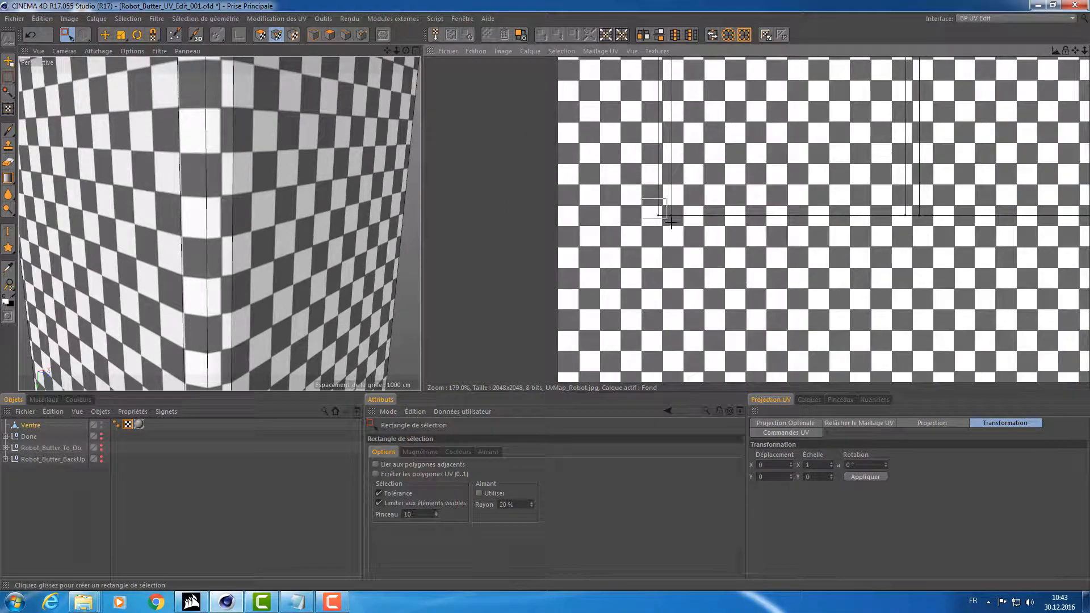
{"action": "left_click", "coordinate": [826, 477]}
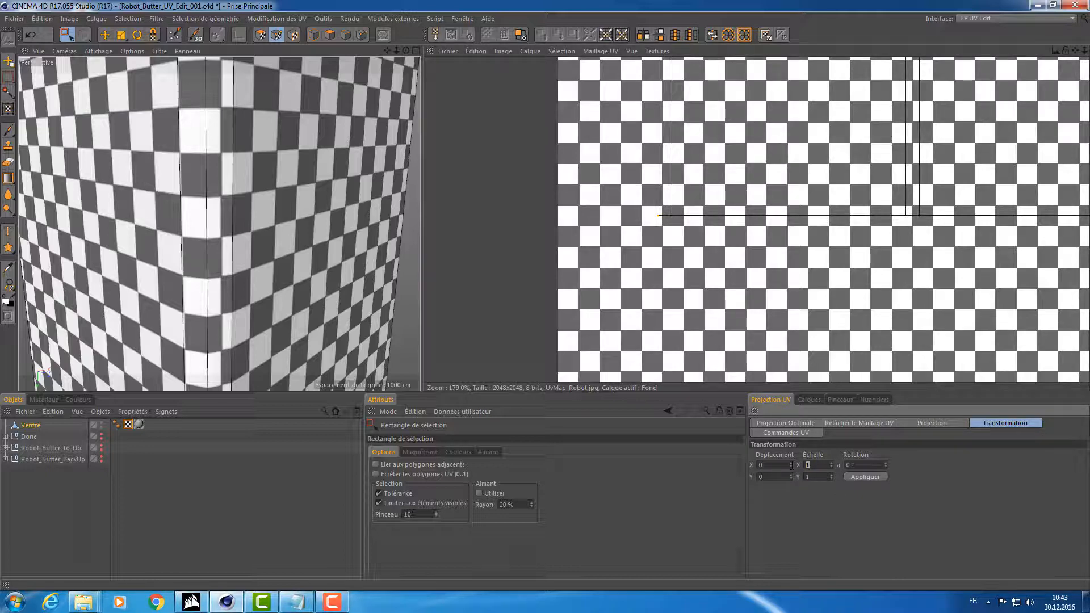
{"action": "key", "text": "Return"}
Finish aligning the left edge's UV points and straighten the columns at the Ventre's second corner using X scale 0.
{"action": "scroll", "coordinate": [745, 203], "scroll_direction": "down", "scroll_amount": 7}
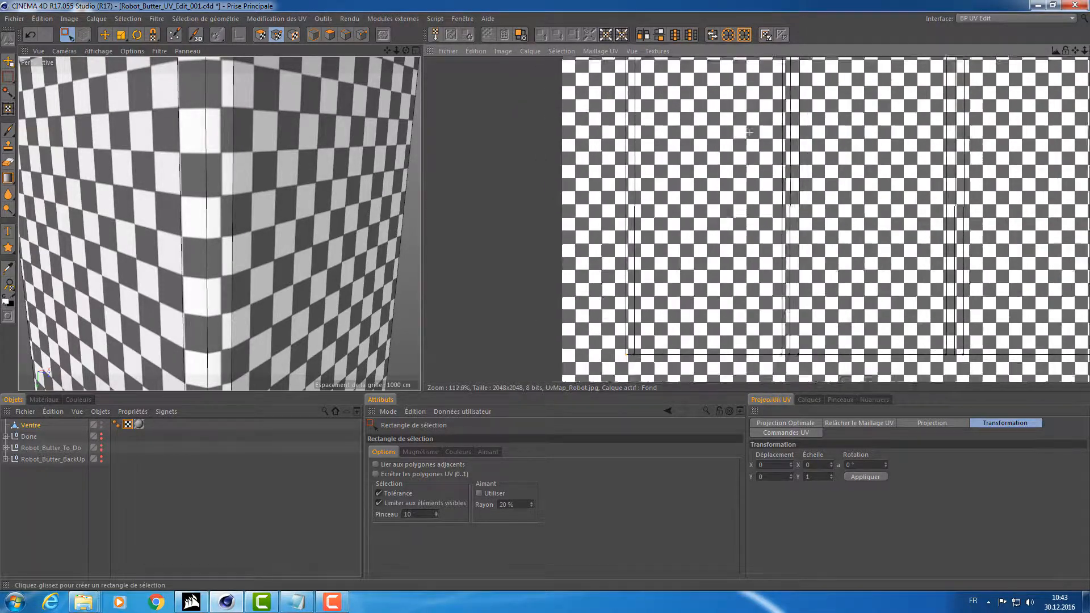
{"action": "middle_click_drag", "start_coordinate": [751, 128], "coordinate": [694, 256], "text": "alt"}
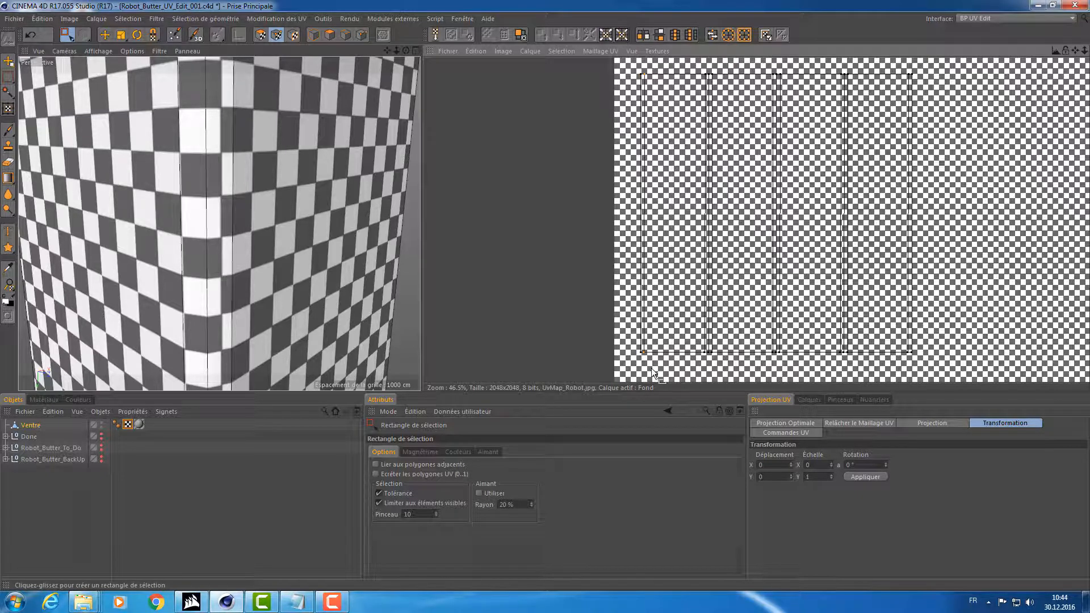
{"action": "left_click", "coordinate": [865, 476]}
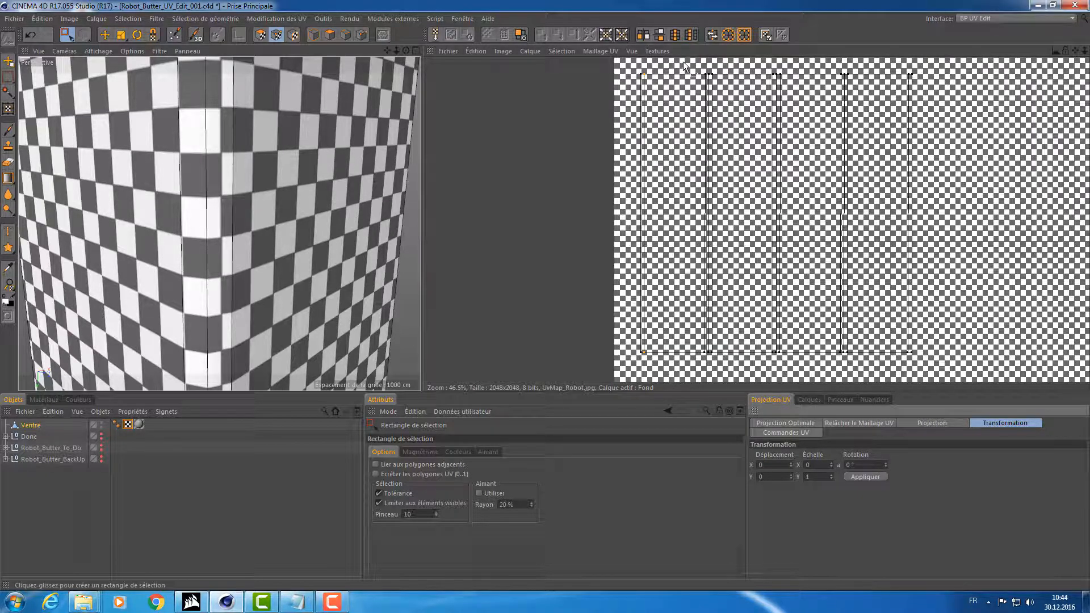
{"action": "left_click_drag", "start_coordinate": [688, 58], "coordinate": [706, 372]}
{"action": "left_click", "coordinate": [866, 476]}
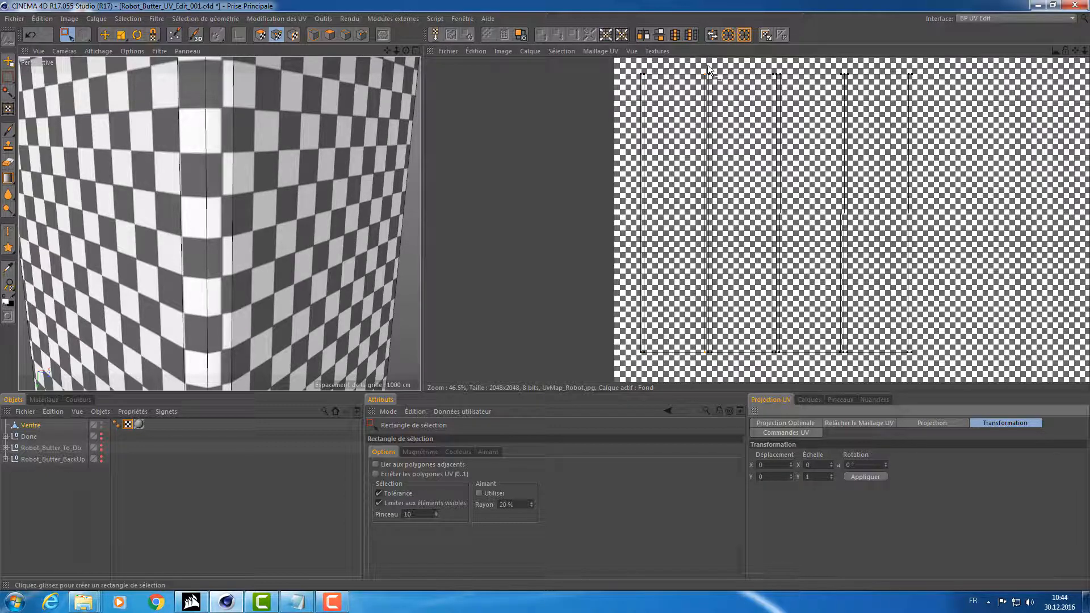
{"action": "left_click_drag", "start_coordinate": [711, 69], "coordinate": [709, 372]}
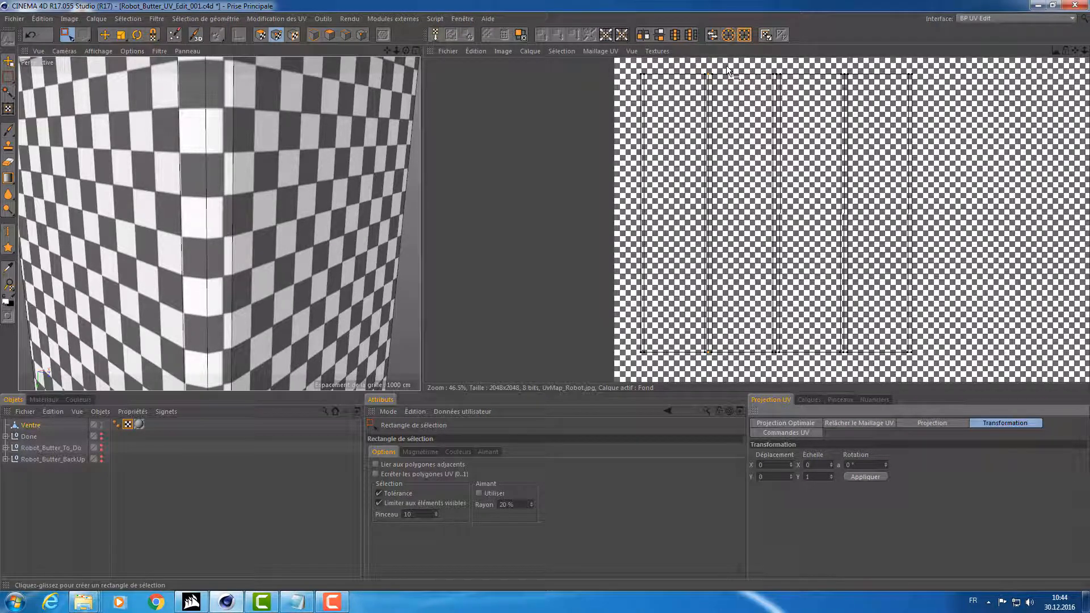
{"action": "left_click_drag", "start_coordinate": [728, 68], "coordinate": [712, 381]}
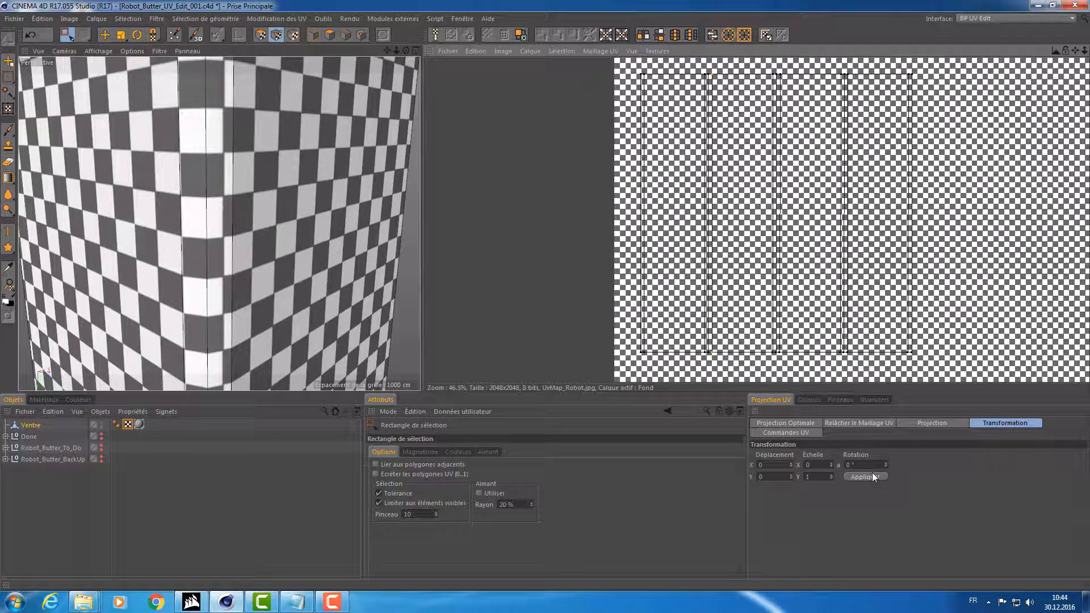
Straighten each UV point column at the Ventre island's middle corner using X scale 0 and Y scale 1.
{"action": "left_click_drag", "start_coordinate": [756, 63], "coordinate": [773, 370]}
{"action": "left_click", "coordinate": [867, 475]}
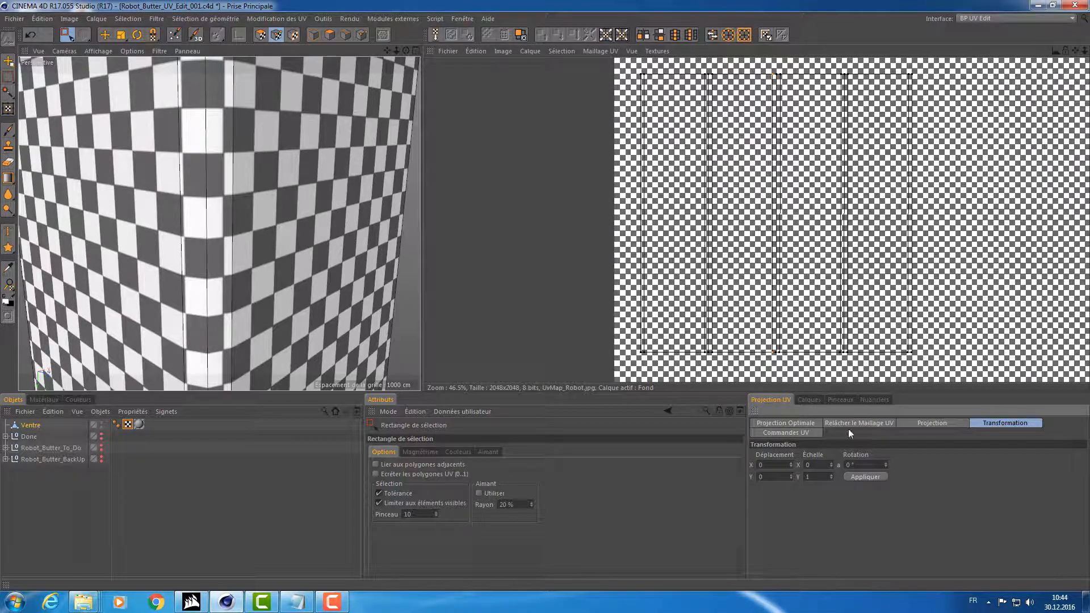
{"action": "left_click_drag", "start_coordinate": [778, 65], "coordinate": [773, 371]}
{"action": "left_click", "coordinate": [853, 476]}
{"action": "left_click_drag", "start_coordinate": [791, 227], "coordinate": [776, 368]}
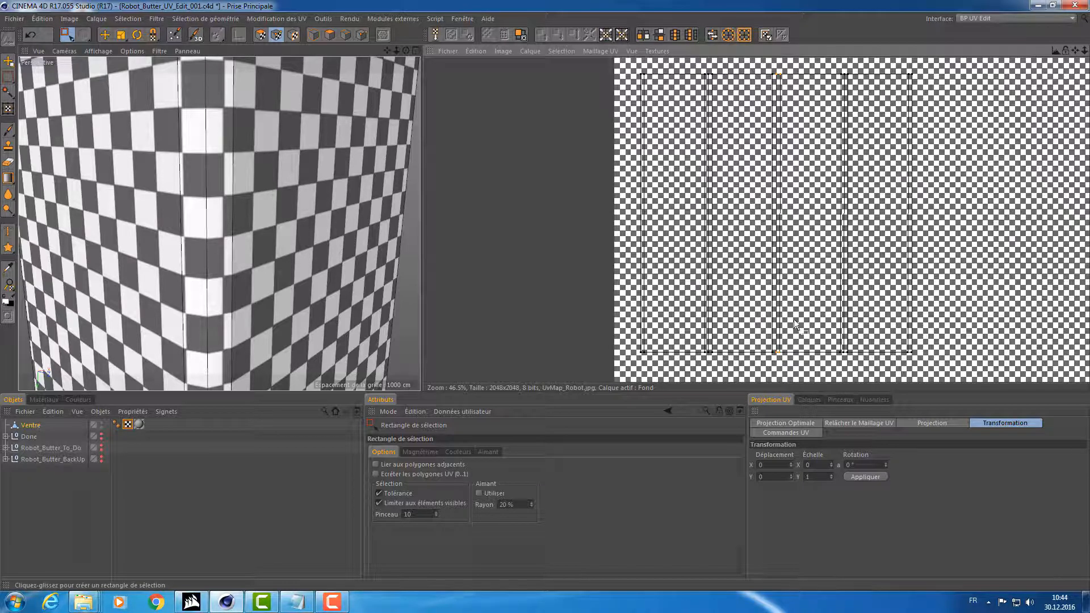
{"action": "left_click_drag", "start_coordinate": [798, 66], "coordinate": [777, 366]}
{"action": "left_click", "coordinate": [864, 477]}
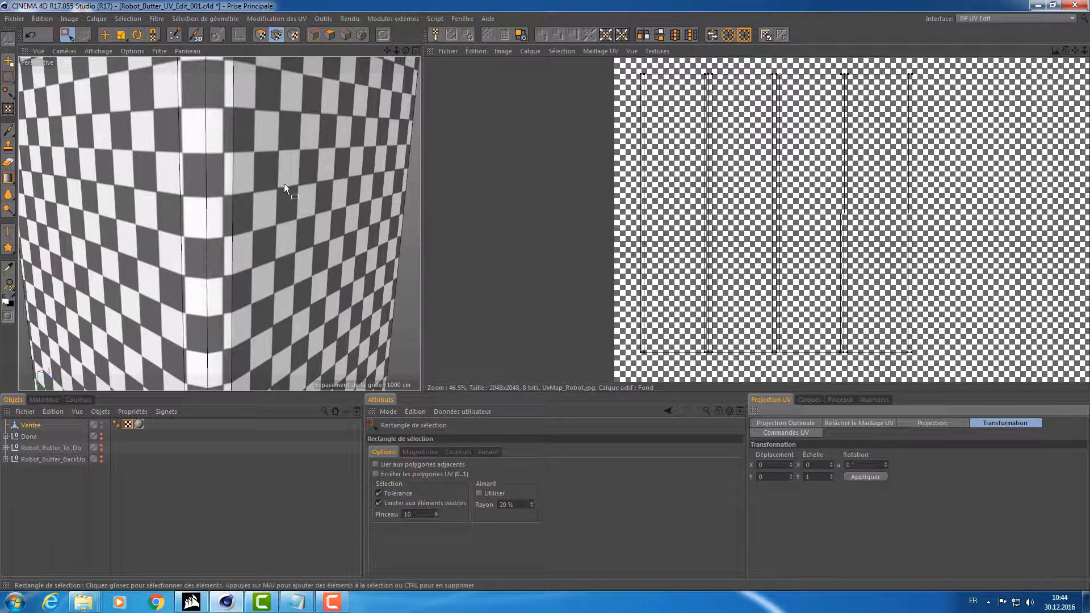
Straighten each UV point column at the Ventre's fourth corner using X scale 0 and Y scale 1.
{"action": "scroll", "coordinate": [283, 190], "scroll_direction": "down", "scroll_amount": 10}
{"action": "left_click_drag", "start_coordinate": [418, 199], "coordinate": [369, 193], "text": "alt"}
{"action": "left_click_drag", "start_coordinate": [838, 78], "coordinate": [843, 365]}
{"action": "left_click", "coordinate": [858, 478]}
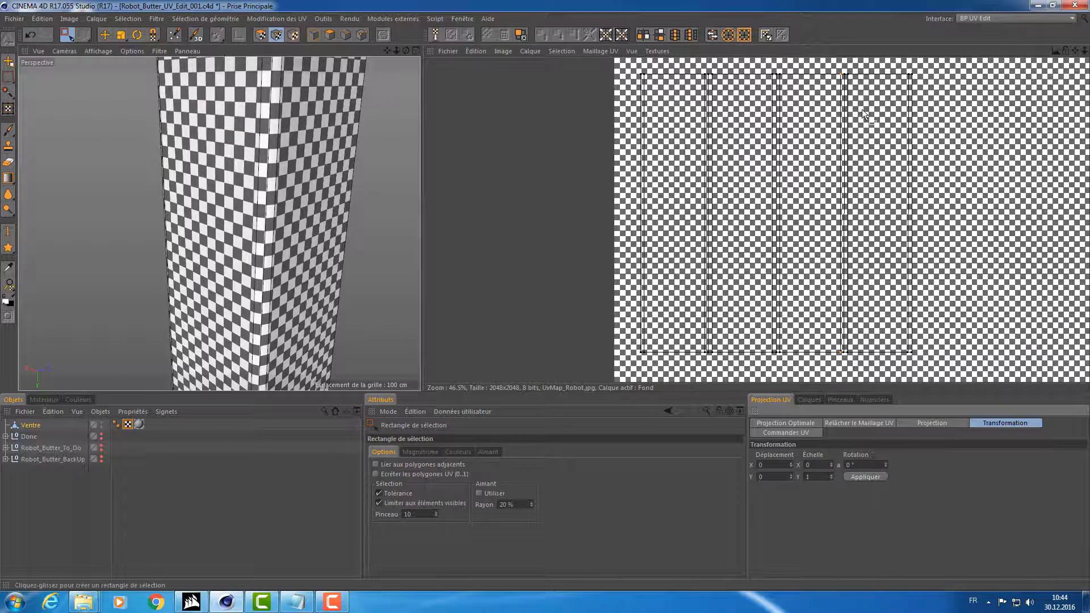
{"action": "left_click_drag", "start_coordinate": [847, 65], "coordinate": [854, 370]}
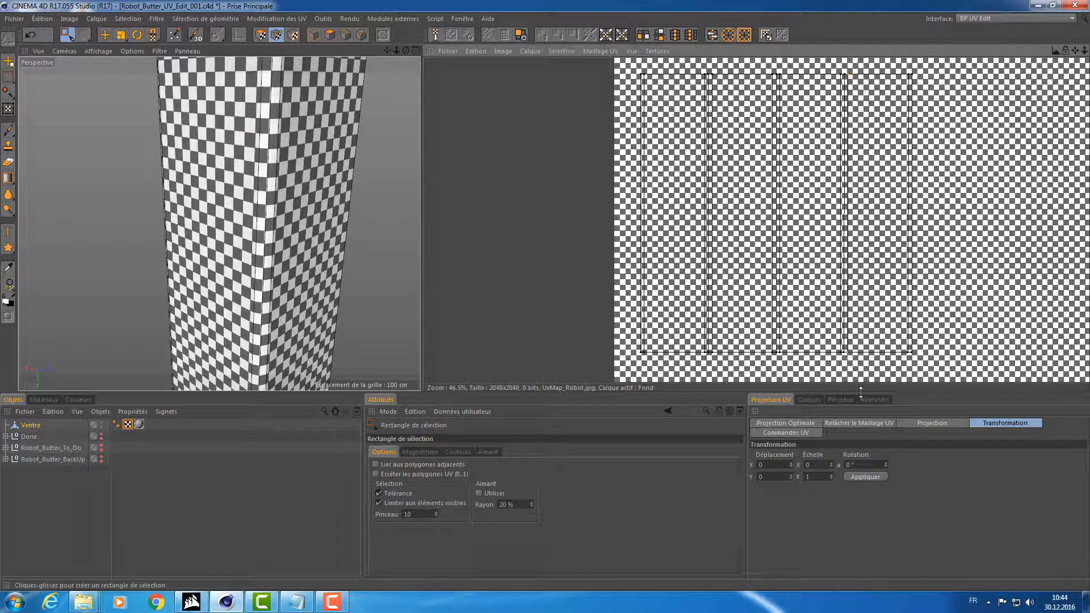
{"action": "left_click", "coordinate": [855, 478]}
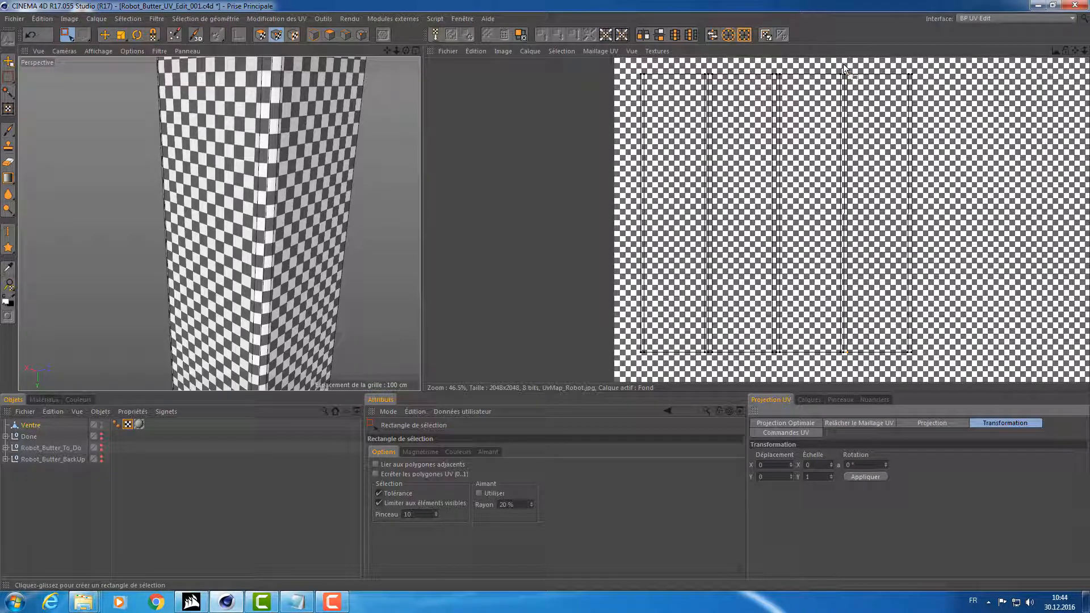
{"action": "left_click_drag", "start_coordinate": [845, 68], "coordinate": [845, 367]}
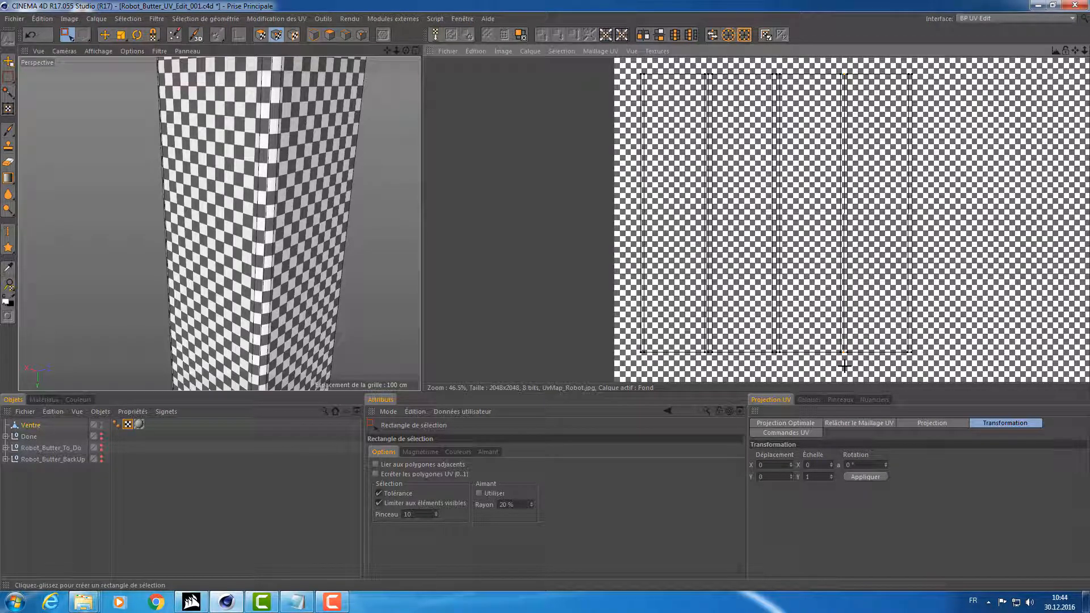
{"action": "left_click", "coordinate": [866, 477]}
Align the UV point columns at the Ventre island's right edge vertically with X scale 0.
{"action": "left_click_drag", "start_coordinate": [893, 73], "coordinate": [918, 378]}
{"action": "left_click", "coordinate": [861, 478]}
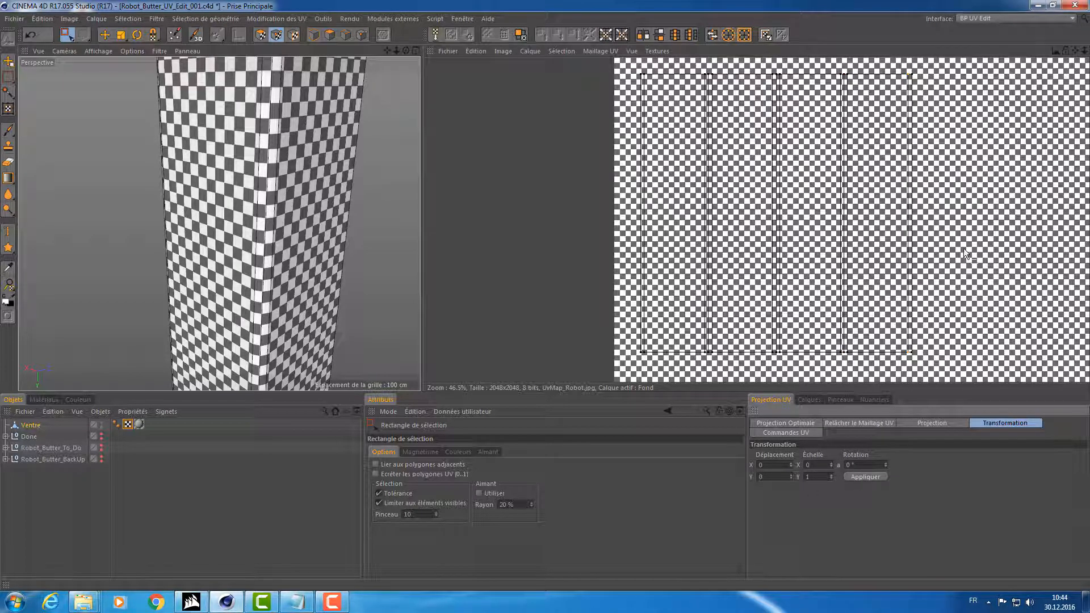
{"action": "left_click_drag", "start_coordinate": [938, 64], "coordinate": [909, 369]}
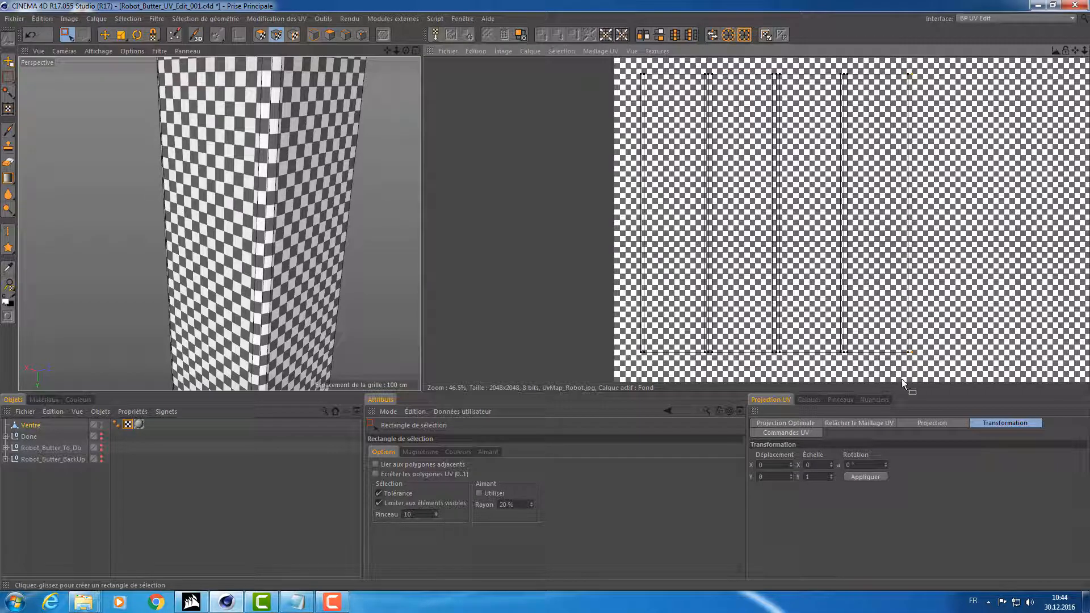
{"action": "left_click", "coordinate": [866, 476]}
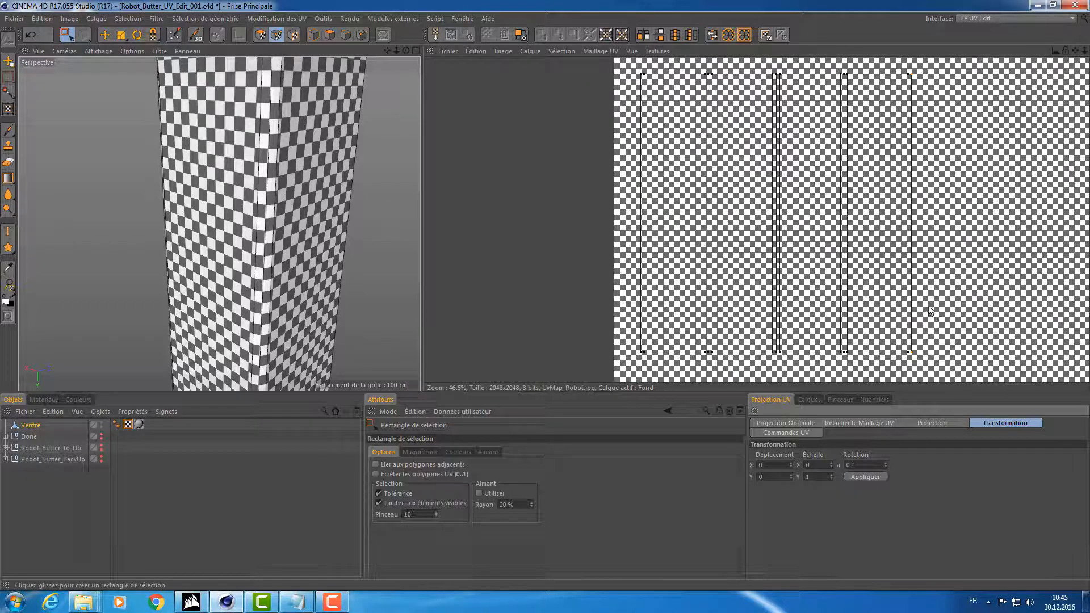
Examine the Ventre's UV columns up close along the top edge of the island, corner by corner.
{"action": "scroll", "coordinate": [697, 211], "scroll_direction": "up", "scroll_amount": 8}
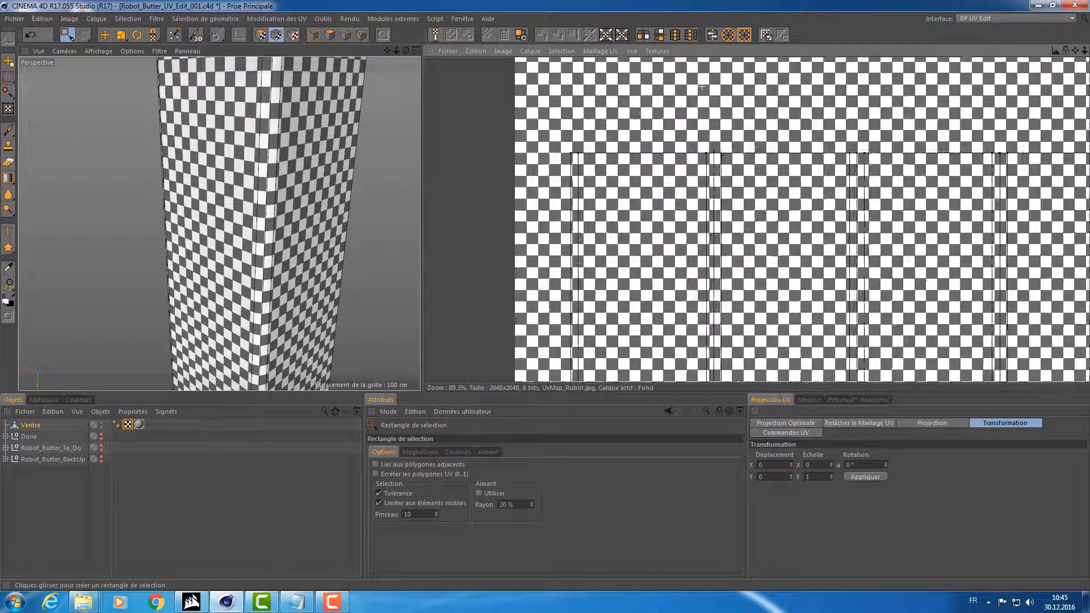
{"action": "scroll", "coordinate": [726, 178], "scroll_direction": "down", "scroll_amount": 2}
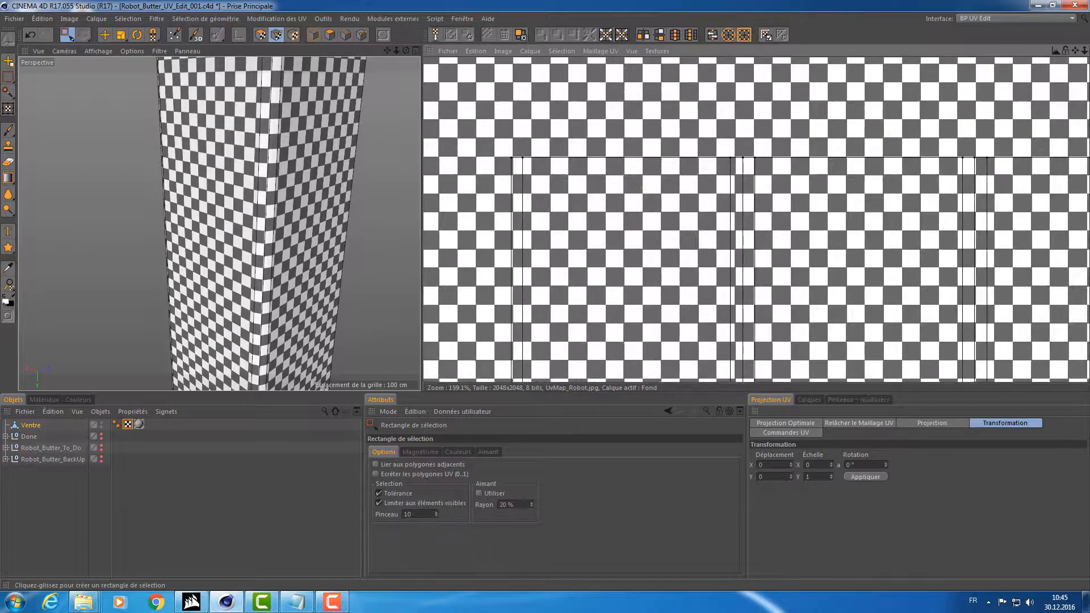
{"action": "scroll", "coordinate": [726, 179], "scroll_direction": "up", "scroll_amount": 3}
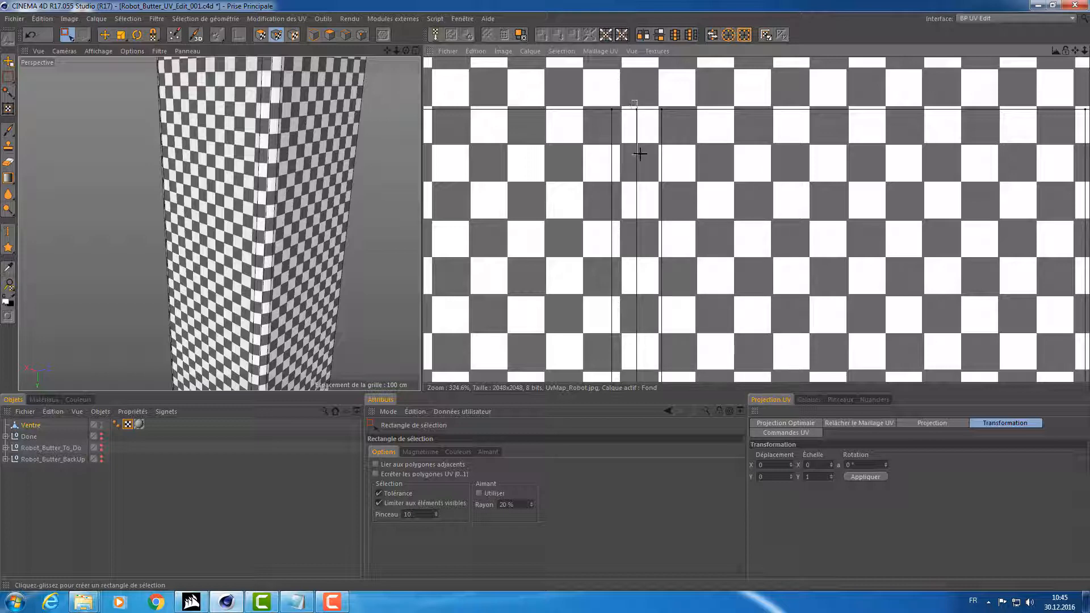
{"action": "scroll", "coordinate": [611, 118], "scroll_direction": "up", "scroll_amount": 6}
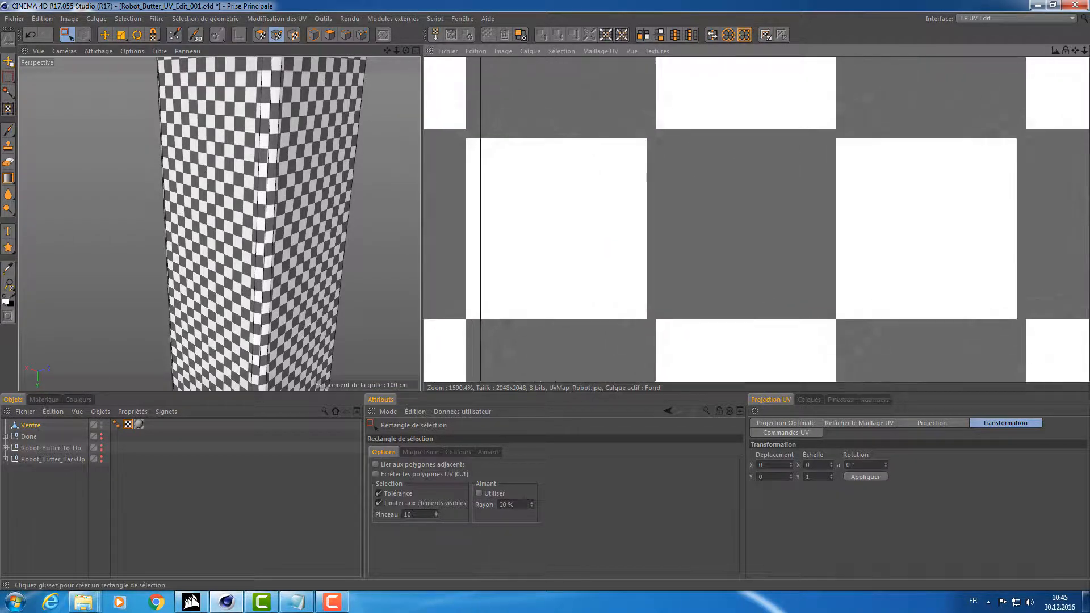
{"action": "scroll", "coordinate": [870, 142], "scroll_direction": "down", "scroll_amount": 6}
{"action": "middle_click_drag", "start_coordinate": [870, 142], "coordinate": [794, 143], "text": "alt"}
{"action": "middle_click_drag", "start_coordinate": [987, 125], "coordinate": [666, 128], "text": "alt"}
{"action": "right_click_drag", "start_coordinate": [987, 125], "coordinate": [970, 125], "text": "alt"}
{"action": "middle_click_drag", "start_coordinate": [987, 125], "coordinate": [442, 91], "text": "alt"}
{"action": "middle_click_drag", "start_coordinate": [851, 103], "coordinate": [826, 144], "text": "alt"}
{"action": "right_click_drag", "start_coordinate": [851, 126], "coordinate": [710, 129], "text": "alt"}
{"action": "middle_click_drag", "start_coordinate": [809, 138], "coordinate": [859, 116], "text": "alt"}
{"action": "right_click_drag", "start_coordinate": [558, 104], "coordinate": [536, 105], "text": "alt"}
{"action": "middle_click_drag", "start_coordinate": [807, 195], "coordinate": [811, 45], "text": "alt"}
Save the scene and inspect the checker pattern around the Ventre's faces and bevelled edges.
{"action": "key", "text": "ctrl+s"}
{"action": "right_click_drag", "start_coordinate": [841, 201], "coordinate": [693, 201], "text": "alt"}
{"action": "left_click_drag", "start_coordinate": [356, 139], "coordinate": [319, 199], "text": "alt"}
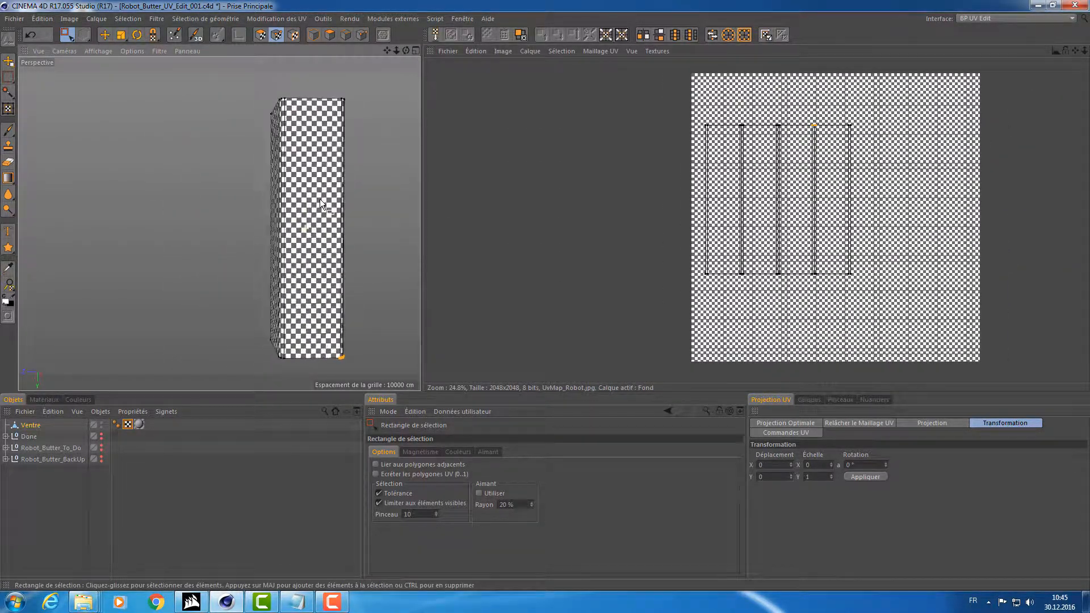
{"action": "right_click_drag", "start_coordinate": [319, 199], "coordinate": [362, 194], "text": "alt"}
{"action": "left_click_drag", "start_coordinate": [363, 194], "coordinate": [226, 198], "text": "alt"}
Select all the Ventre's UV polygons, scale the whole island down uniformly and check the checker size on the model.
{"action": "key", "text": "e"}
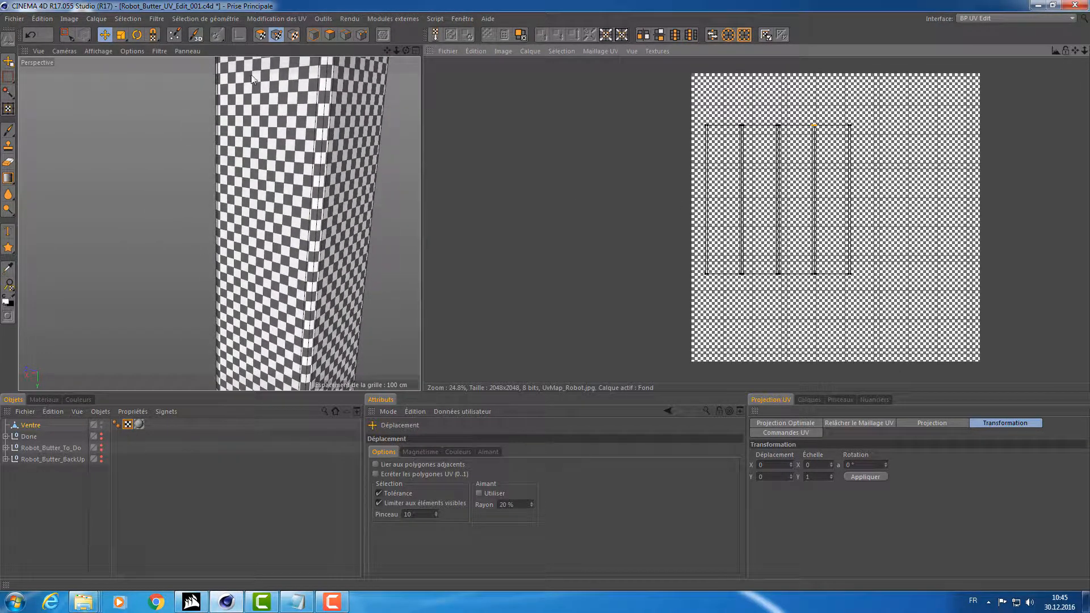
{"action": "left_click", "coordinate": [260, 35]}
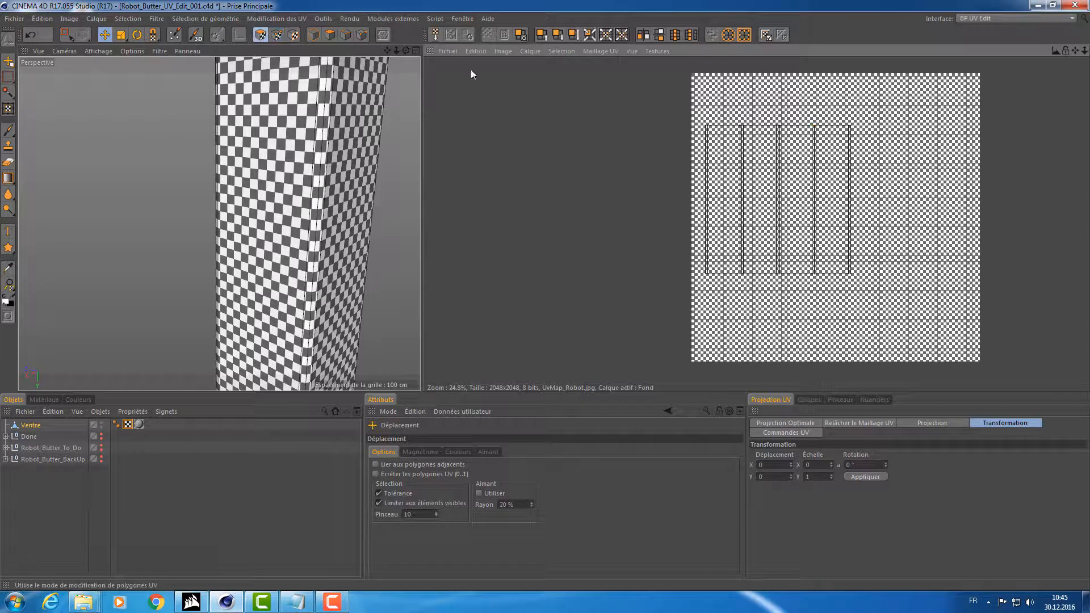
{"action": "key", "text": "ctrl+a"}
{"action": "key", "text": "t"}
{"action": "left_click_drag", "start_coordinate": [782, 174], "coordinate": [722, 241]}
{"action": "key", "text": "e"}
{"action": "left_click_drag", "start_coordinate": [299, 104], "coordinate": [377, 113], "text": "alt"}
{"action": "right_click_drag", "start_coordinate": [377, 112], "coordinate": [341, 125], "text": "alt"}
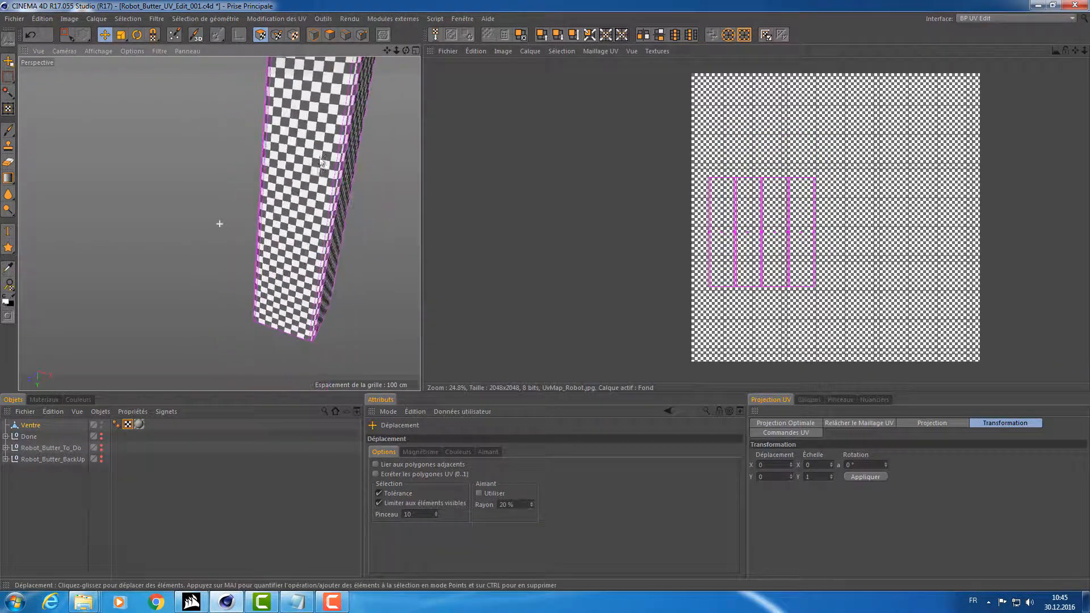
{"action": "middle_click_drag", "start_coordinate": [341, 125], "coordinate": [315, 182], "text": "alt"}
{"action": "left_click_drag", "start_coordinate": [315, 183], "coordinate": [296, 170], "text": "alt"}
Move the Ventre into the Done group and clear the object selection.
{"action": "left_click_drag", "start_coordinate": [31, 426], "coordinate": [29, 438]}
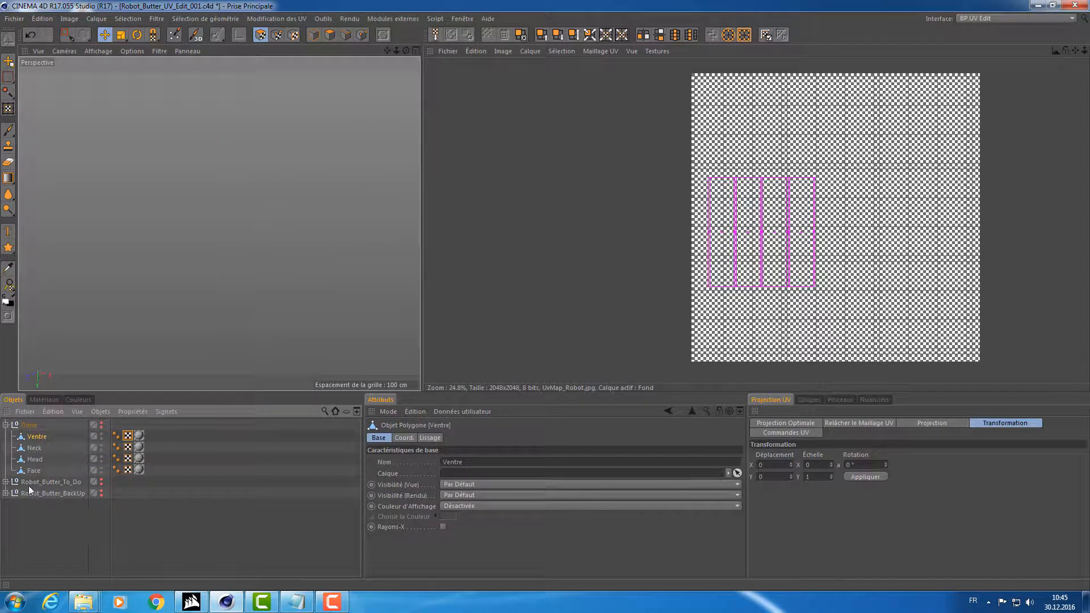
{"action": "left_click", "coordinate": [74, 534]}
{"action": "left_click", "coordinate": [489, 376]}
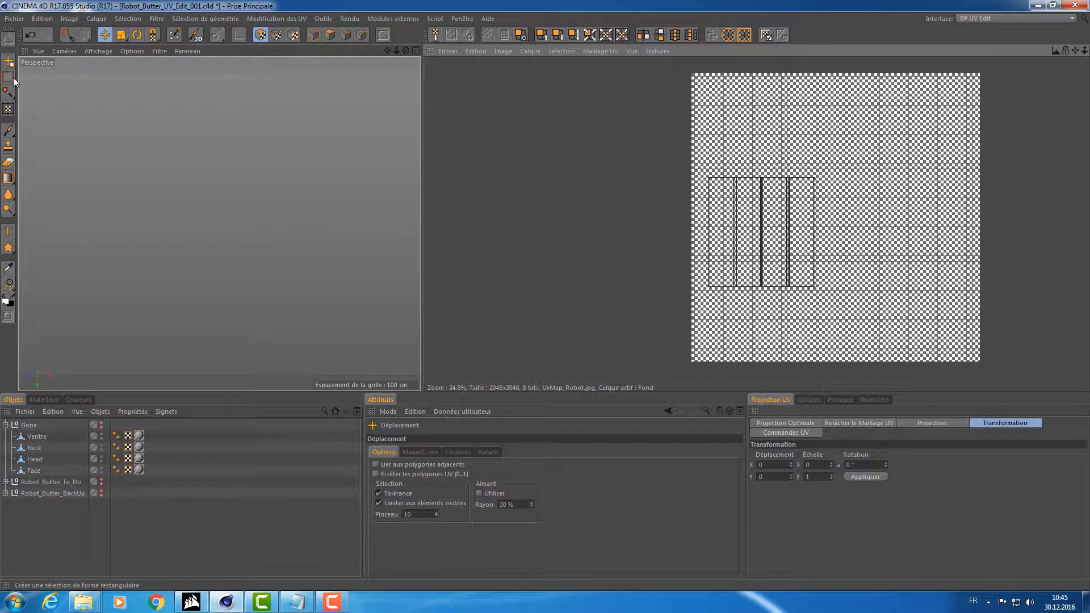
Switch to Model mode, expand the Robot_Butter_To_Do group and give the object list more height.
{"action": "left_click", "coordinate": [313, 35]}
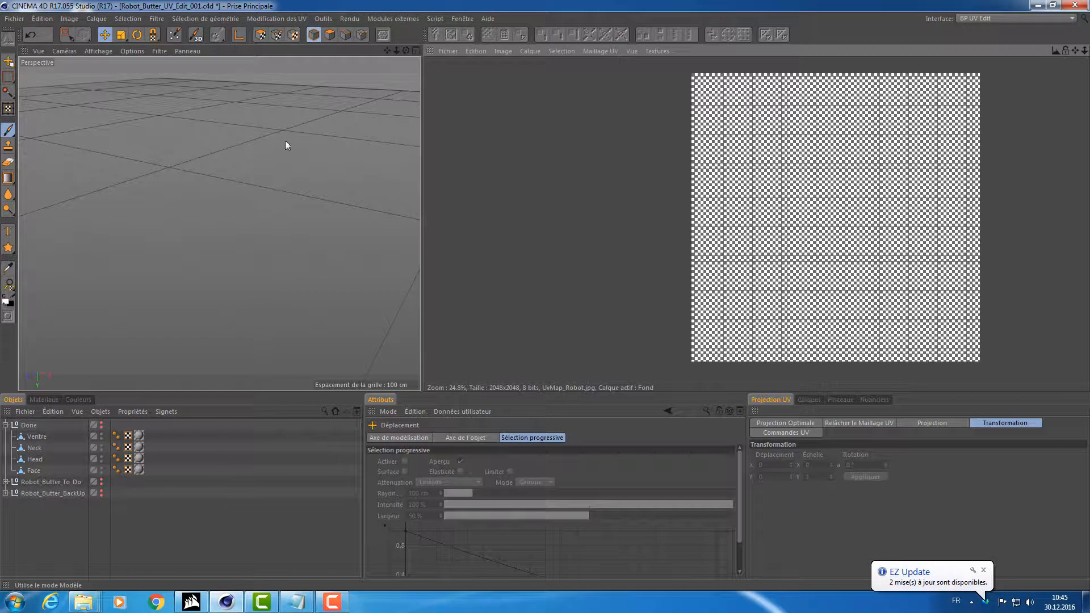
{"action": "left_click", "coordinate": [62, 483]}
{"action": "left_click", "coordinate": [6, 482]}
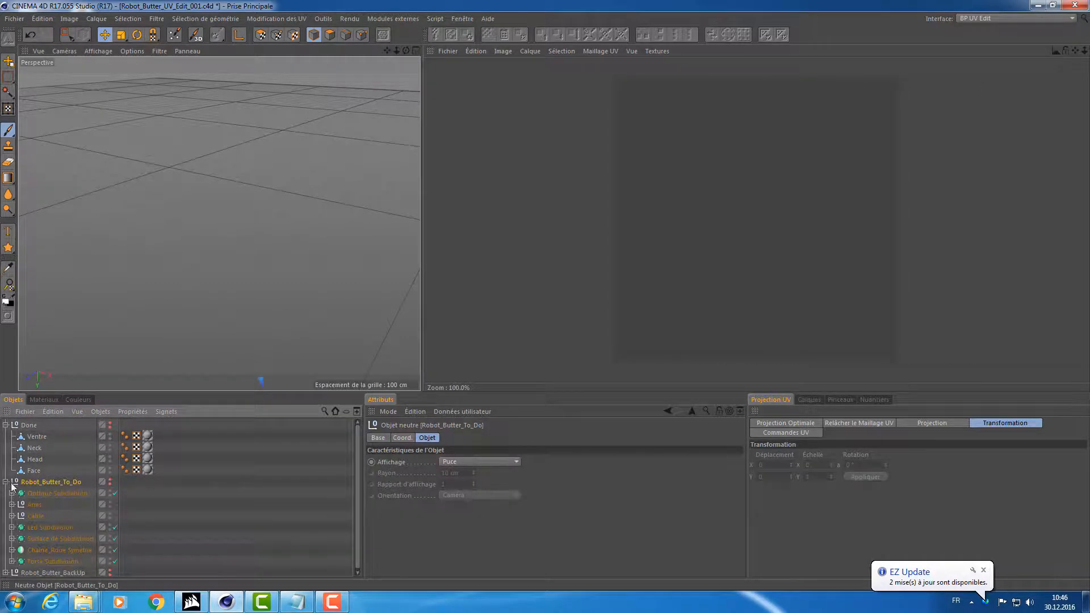
{"action": "scroll", "coordinate": [43, 523], "scroll_direction": "down", "scroll_amount": 1}
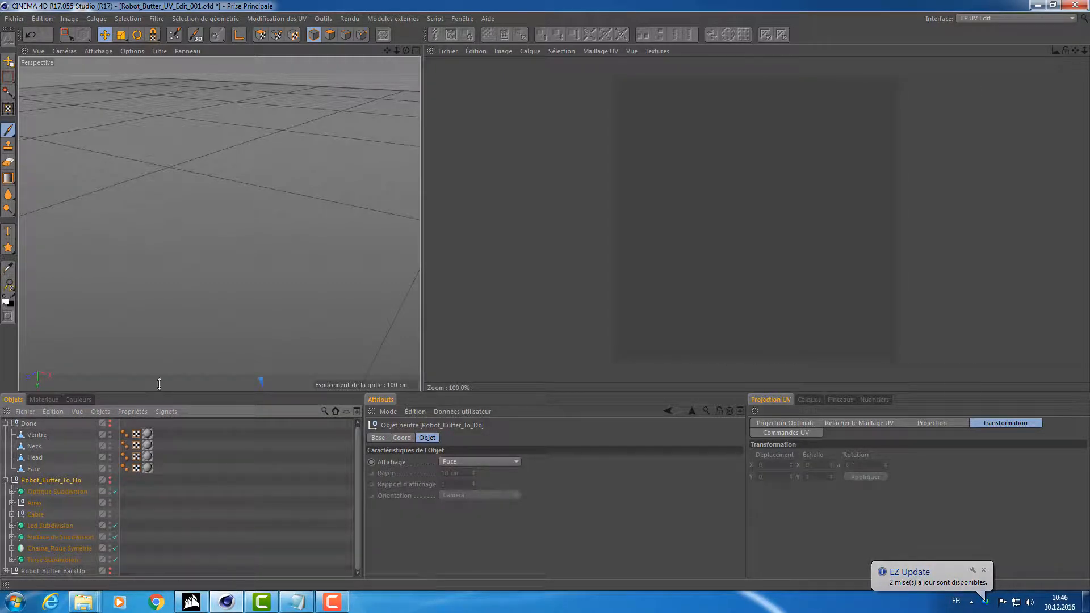
{"action": "left_click_drag", "start_coordinate": [158, 392], "coordinate": [162, 321]}
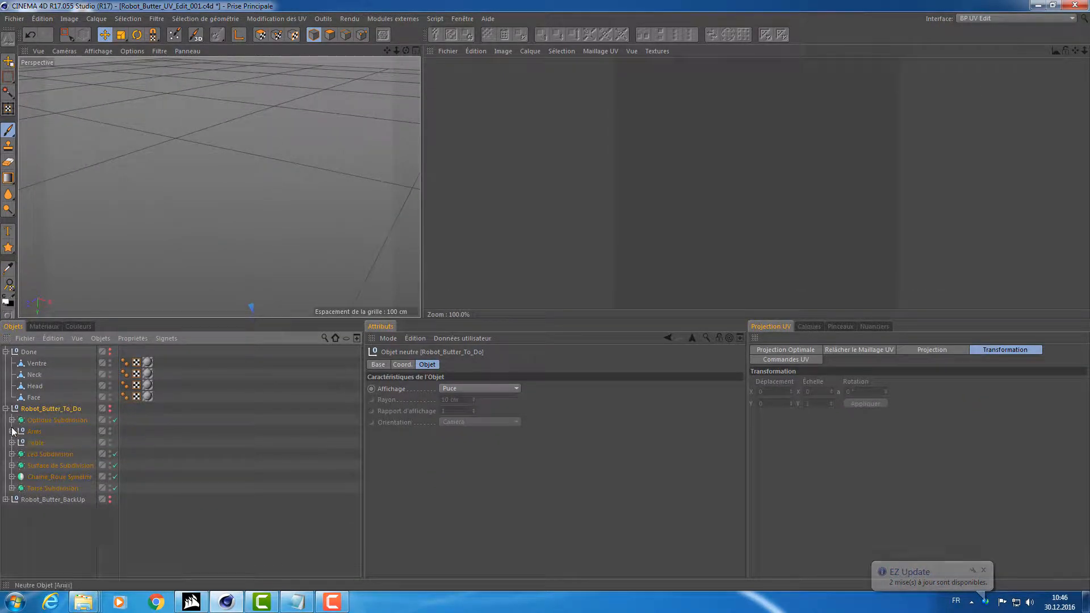
Move Torse Subdivision with its Torse mesh out of Robot_Butter_To_Do to the top level of the hierarchy.
{"action": "left_click", "coordinate": [42, 488]}
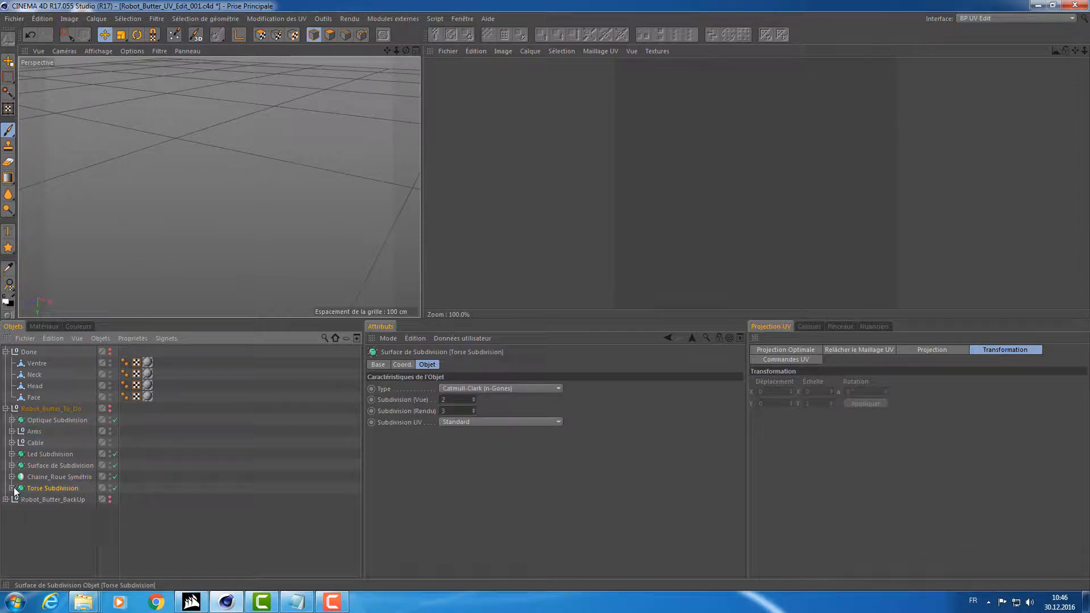
{"action": "left_click", "coordinate": [12, 488]}
{"action": "left_click", "coordinate": [40, 501]}
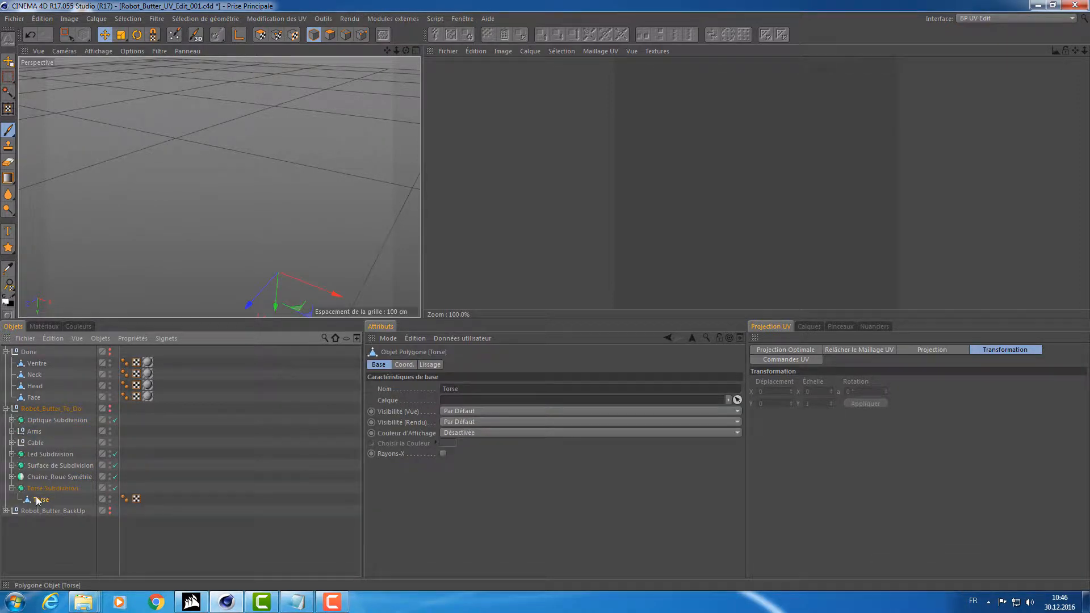
{"action": "left_click", "coordinate": [31, 490]}
{"action": "left_click_drag", "start_coordinate": [34, 351], "coordinate": [25, 366]}
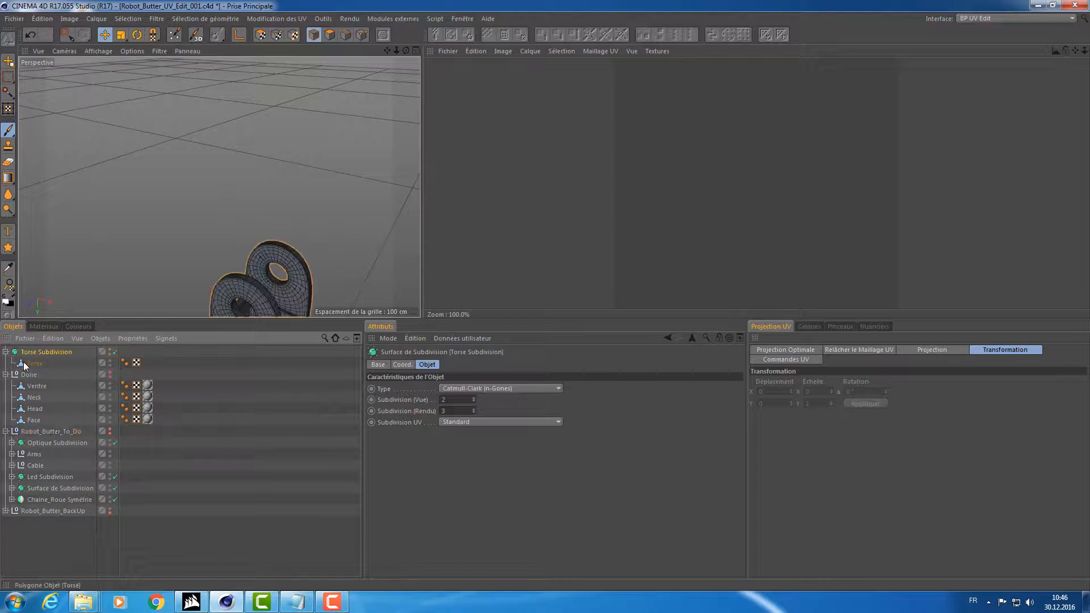
Collapse the Robot_Butter_To_Do and Done groups and bring the whole torso into view.
{"action": "left_click", "coordinate": [6, 431]}
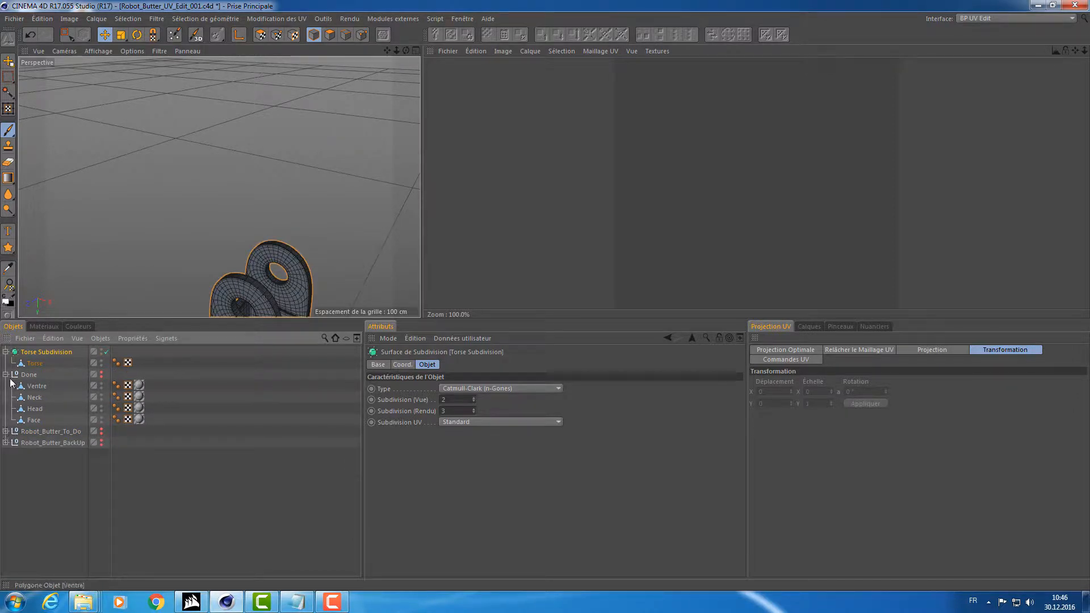
{"action": "left_click", "coordinate": [6, 375]}
{"action": "left_click_drag", "start_coordinate": [115, 199], "coordinate": [141, 199], "text": "alt"}
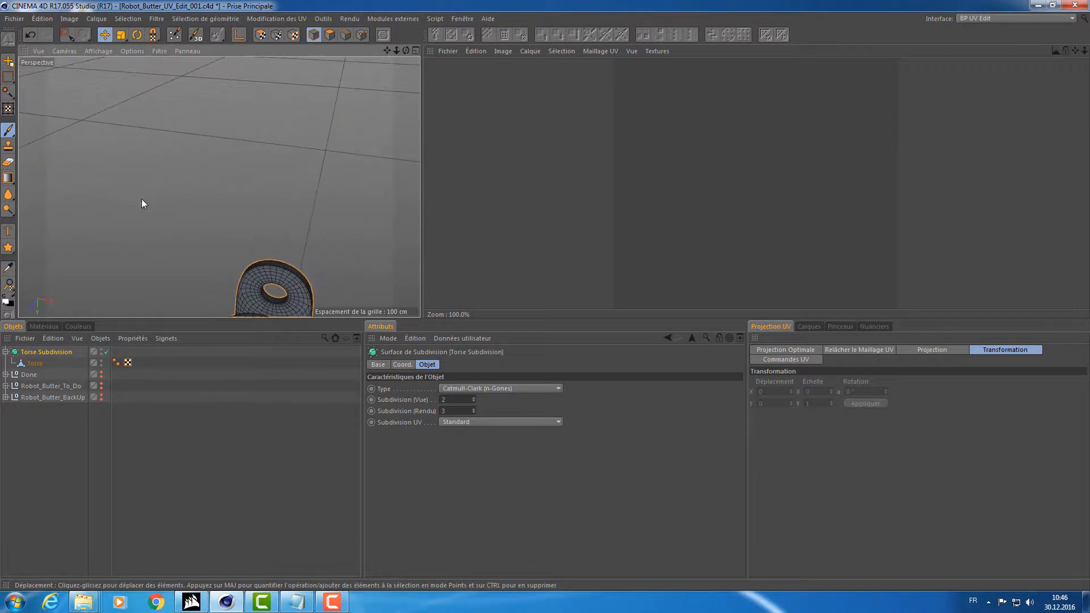
{"action": "middle_click_drag", "start_coordinate": [141, 200], "coordinate": [121, 74], "text": "alt"}
{"action": "left_click_drag", "start_coordinate": [121, 74], "coordinate": [311, 174], "text": "alt"}
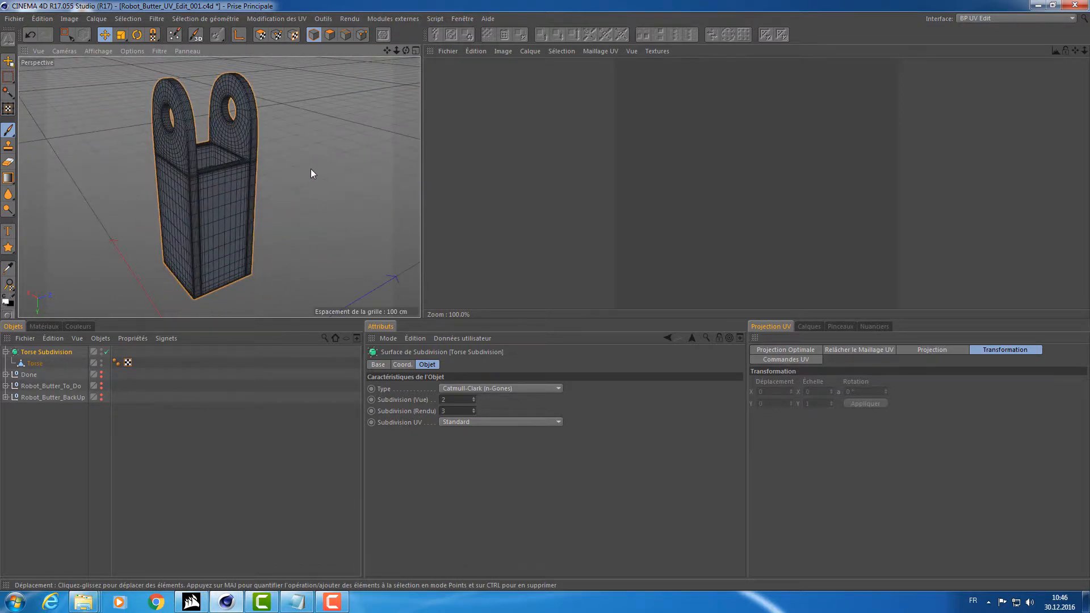